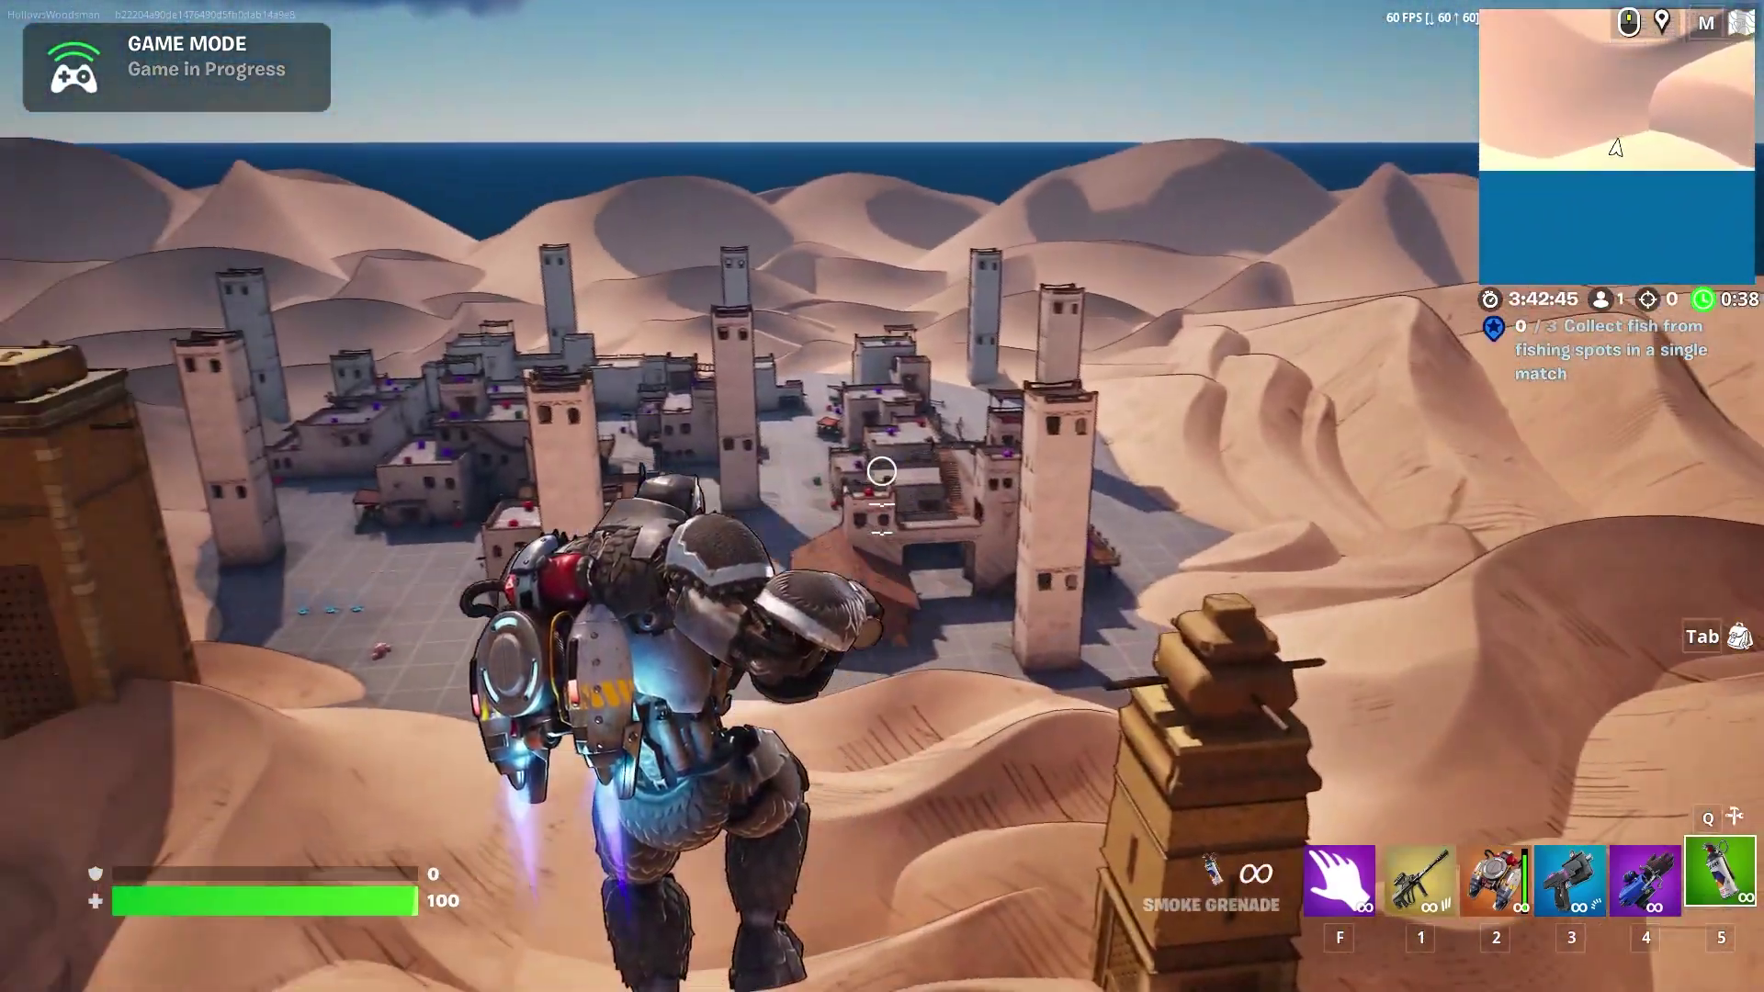
key(w)
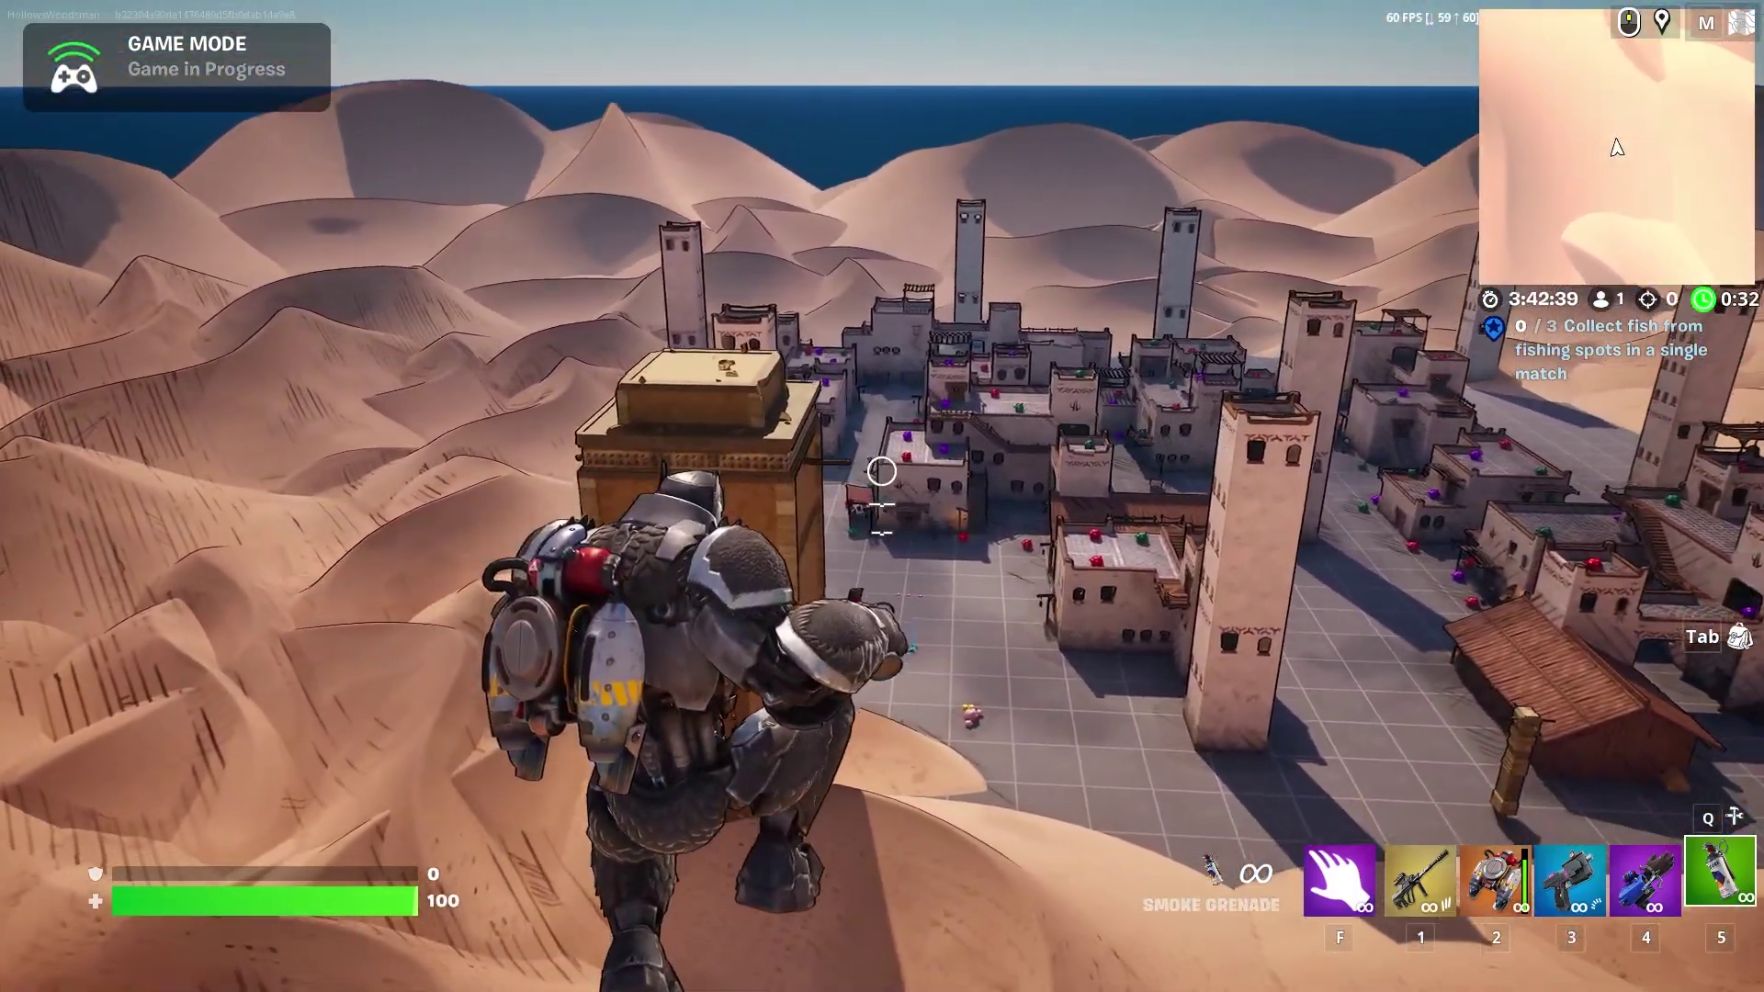
key(space)
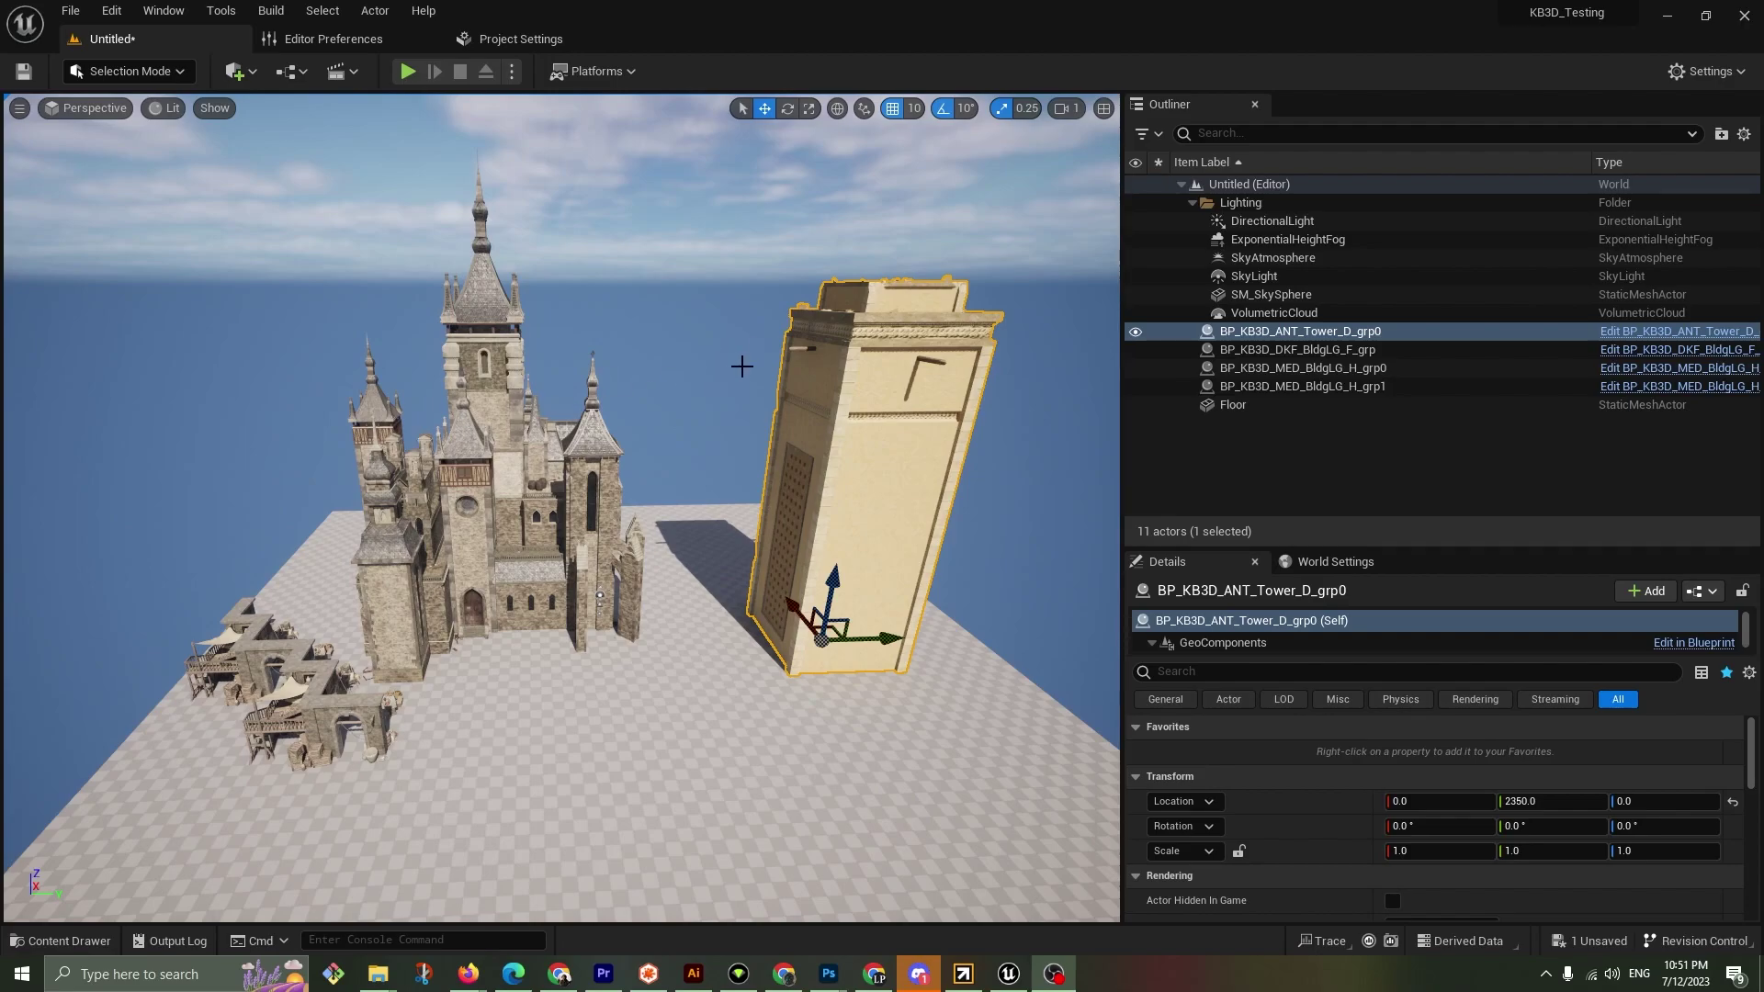
Examine the medieval market buildings in the Unreal scene up close, selecting one of them
right_drag(767, 360, 689, 423)
key(w)
key(w)
right_drag(489, 515, 648, 486)
key(a)
key(s)
click(487, 514)
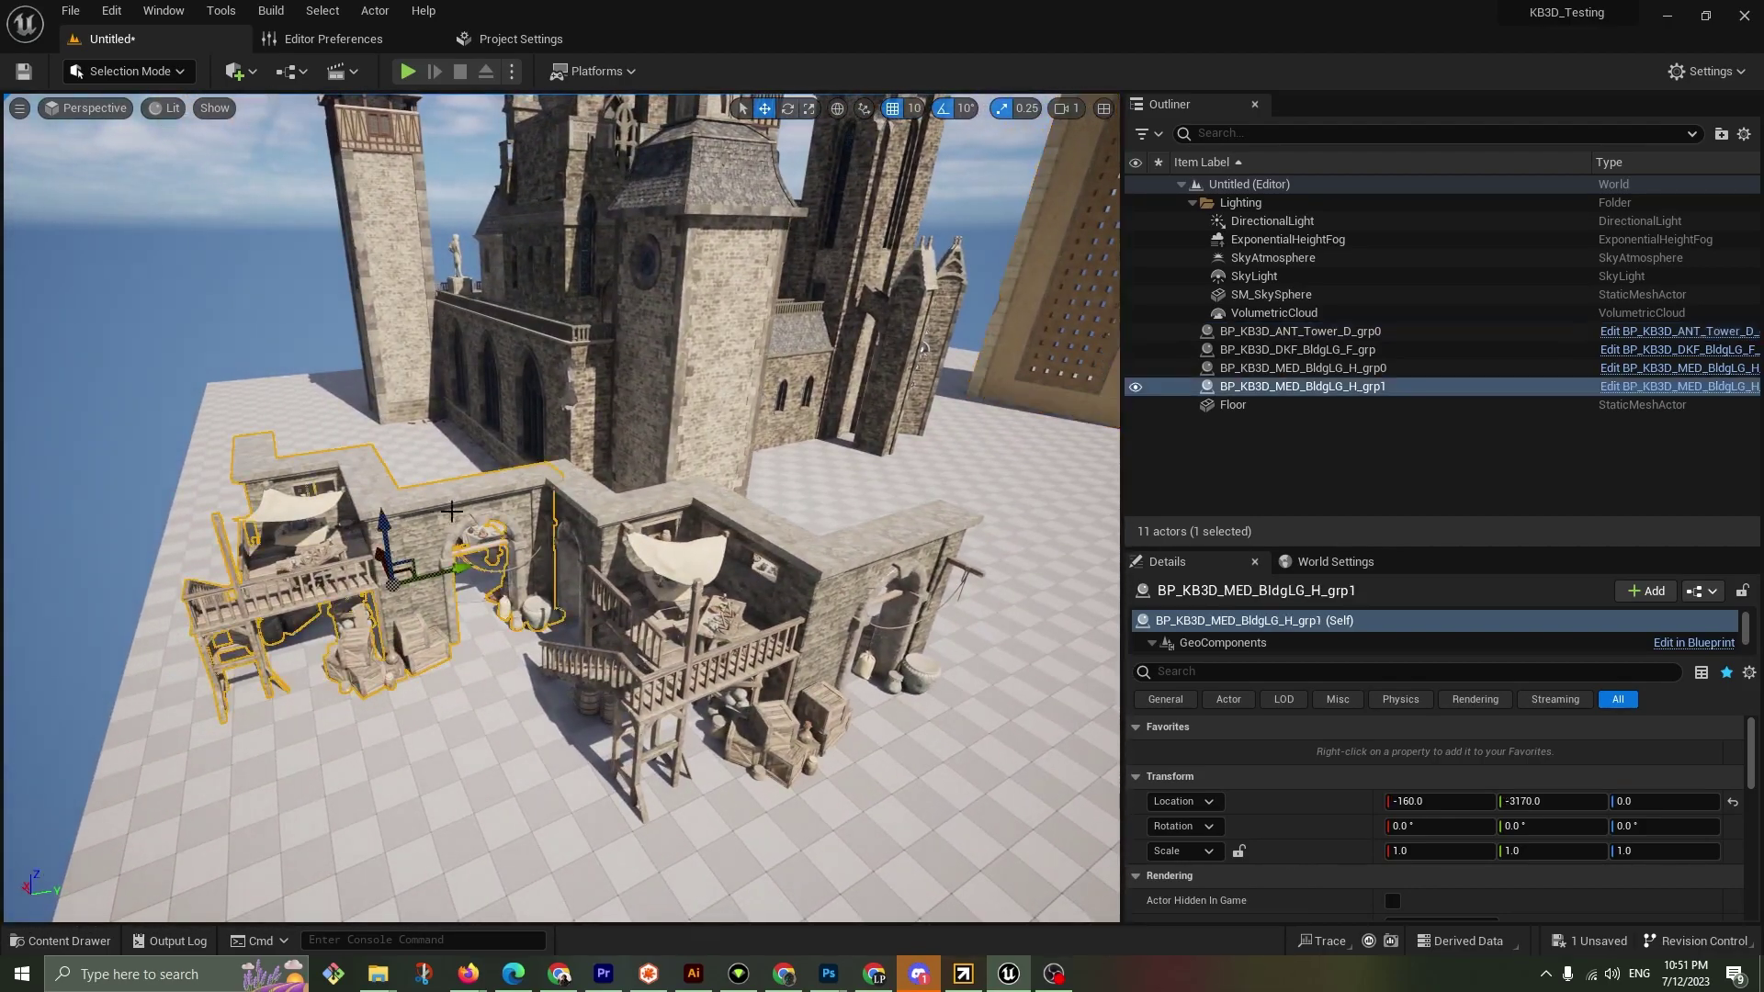
right_drag(596, 570, 626, 542)
click(595, 569)
key(s)
key(w)
key(s)
click(705, 513)
key(s)
click(626, 542)
Inspect the castle and the Ancient Tower D model in the scene, selecting the tower
click(481, 401)
right_drag(481, 401, 947, 404)
key(a)
key(w)
key(w)
key(e)
key(s)
right_drag(451, 458, 563, 472)
click(559, 556)
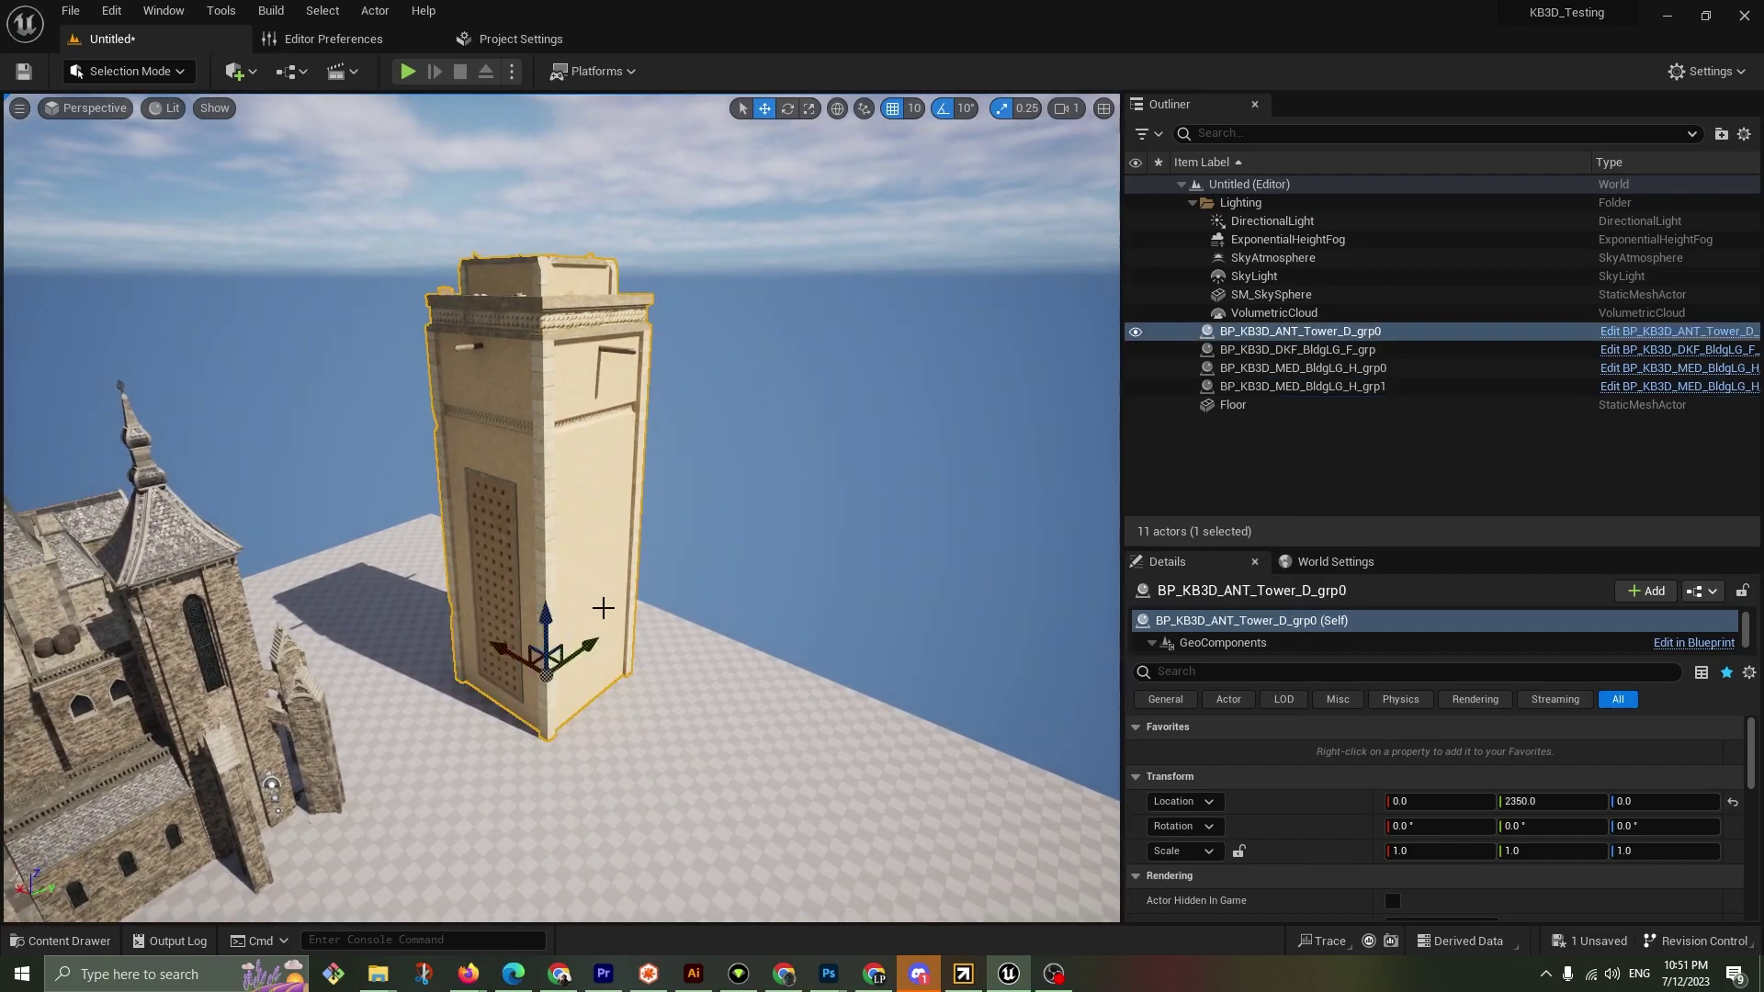
key(d)
right_drag(452, 643, 426, 616)
key(s)
key(s)
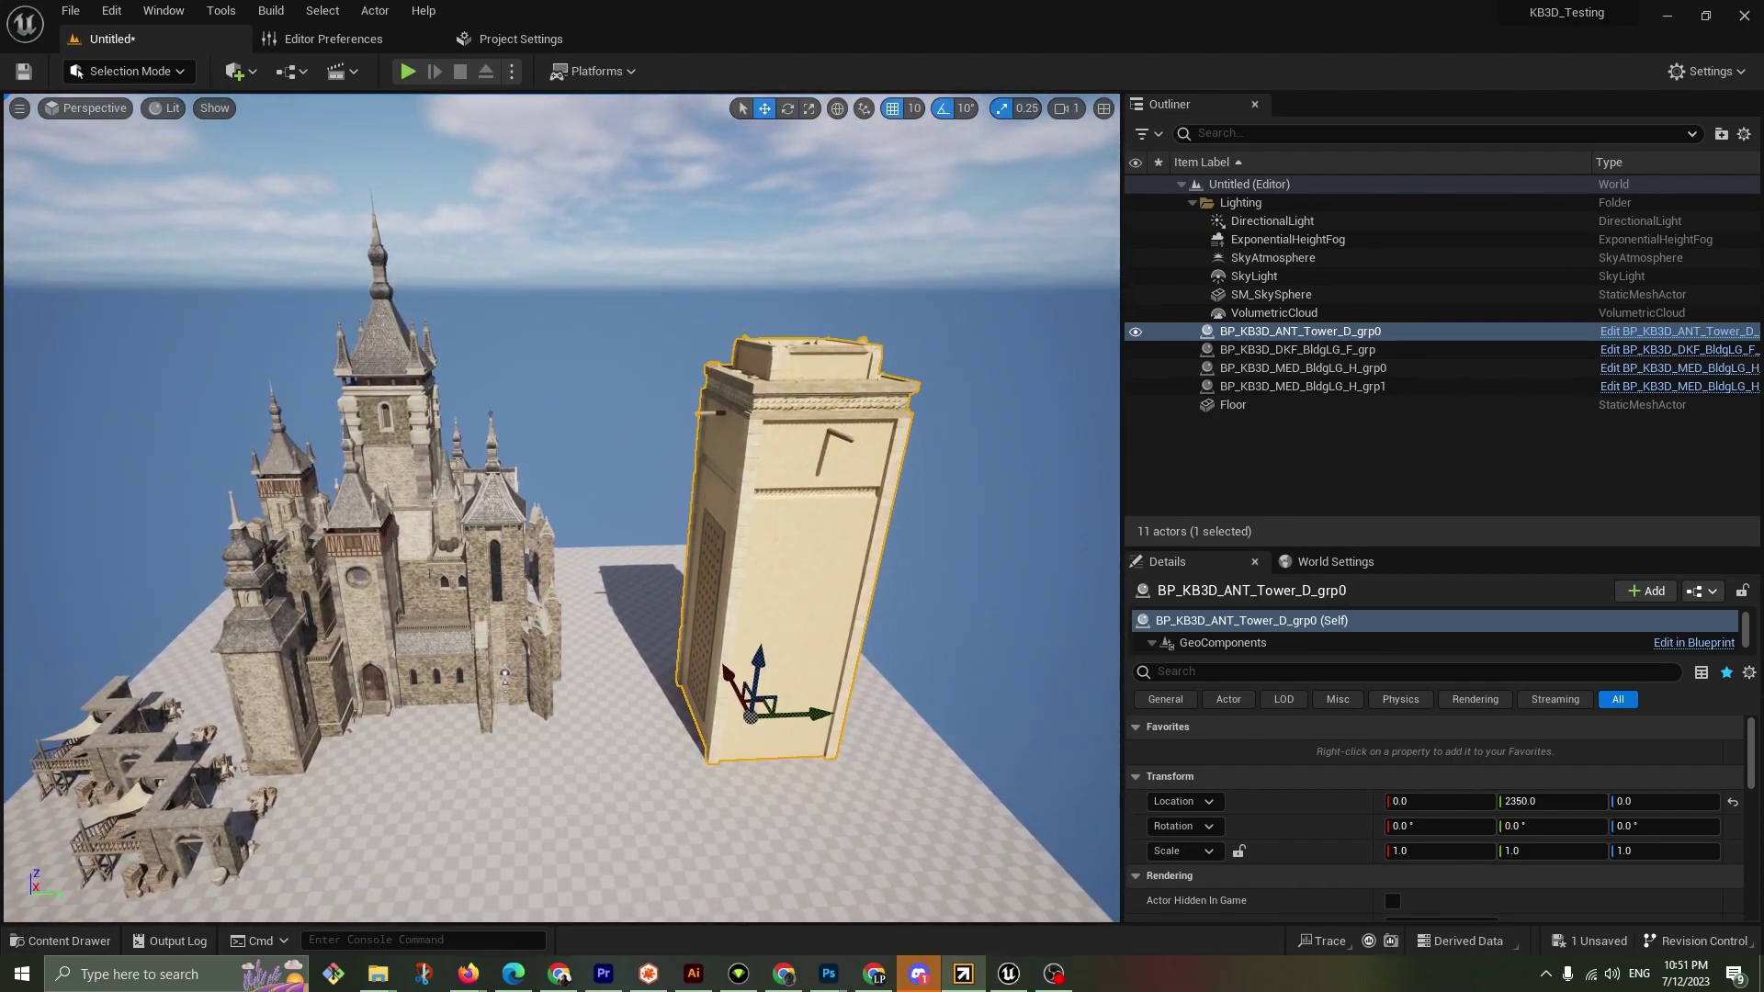
Switch to Cargo and browse its models, opening the details of Ancient Tower B
drag(0, 276, 1102, 84)
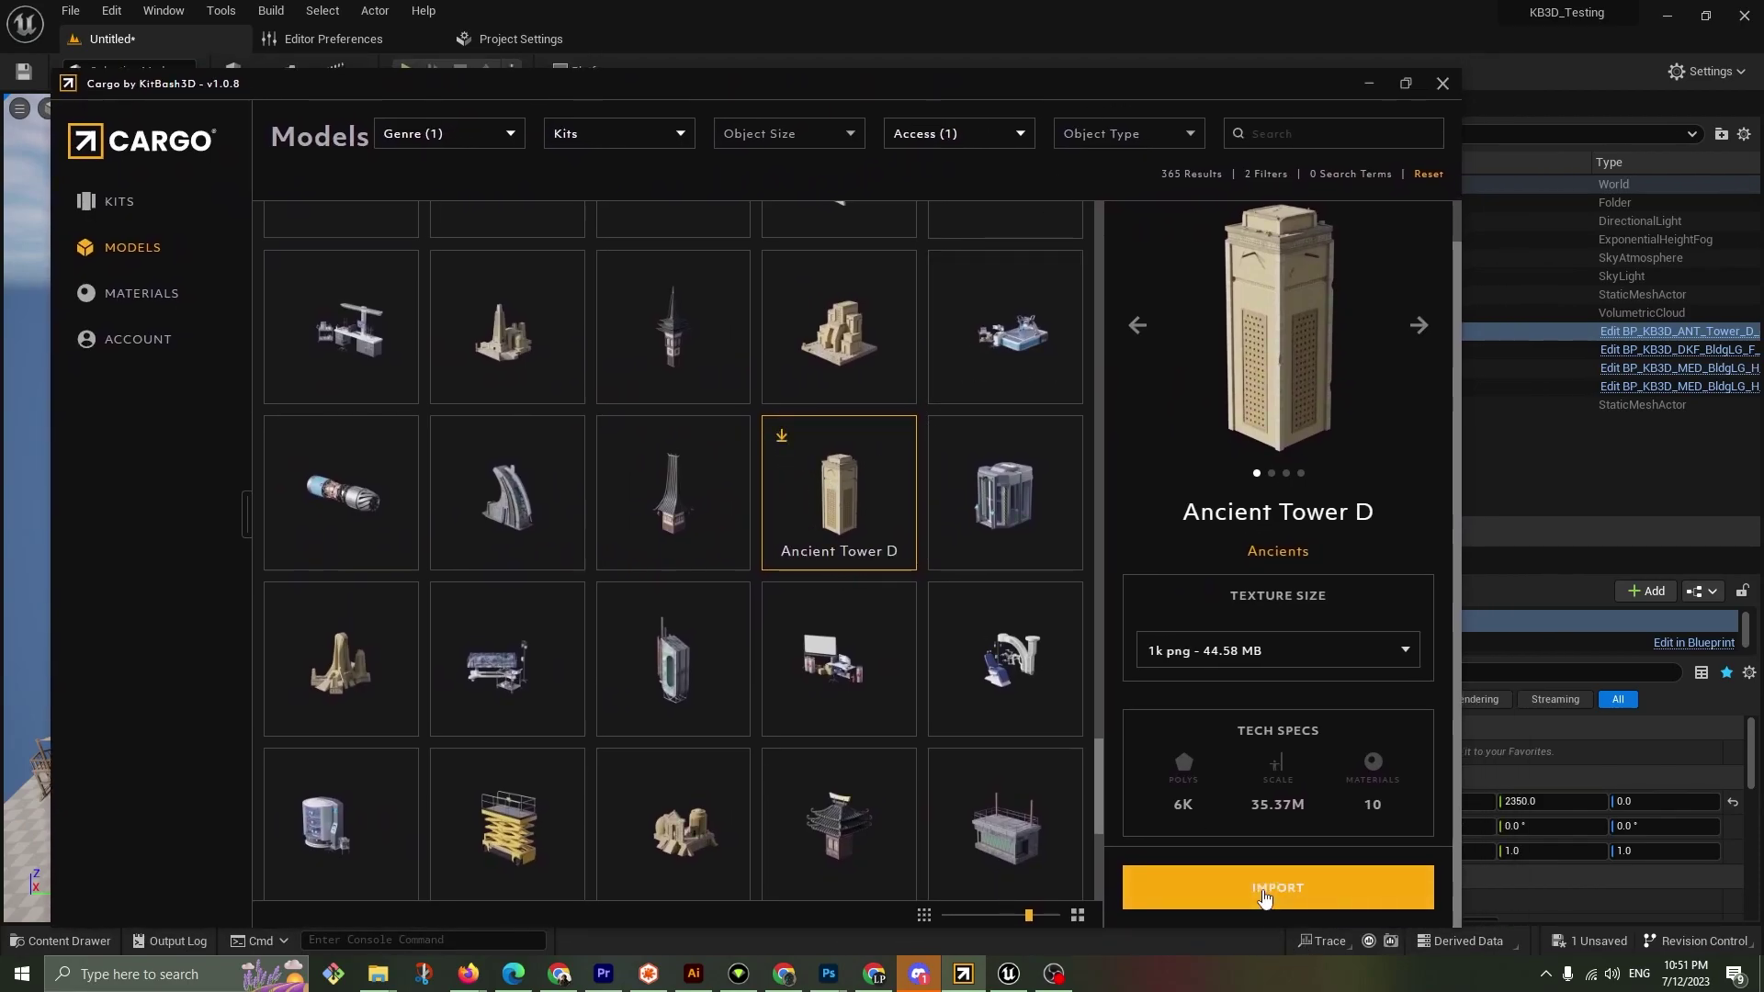
scroll(792, 533, up, 2)
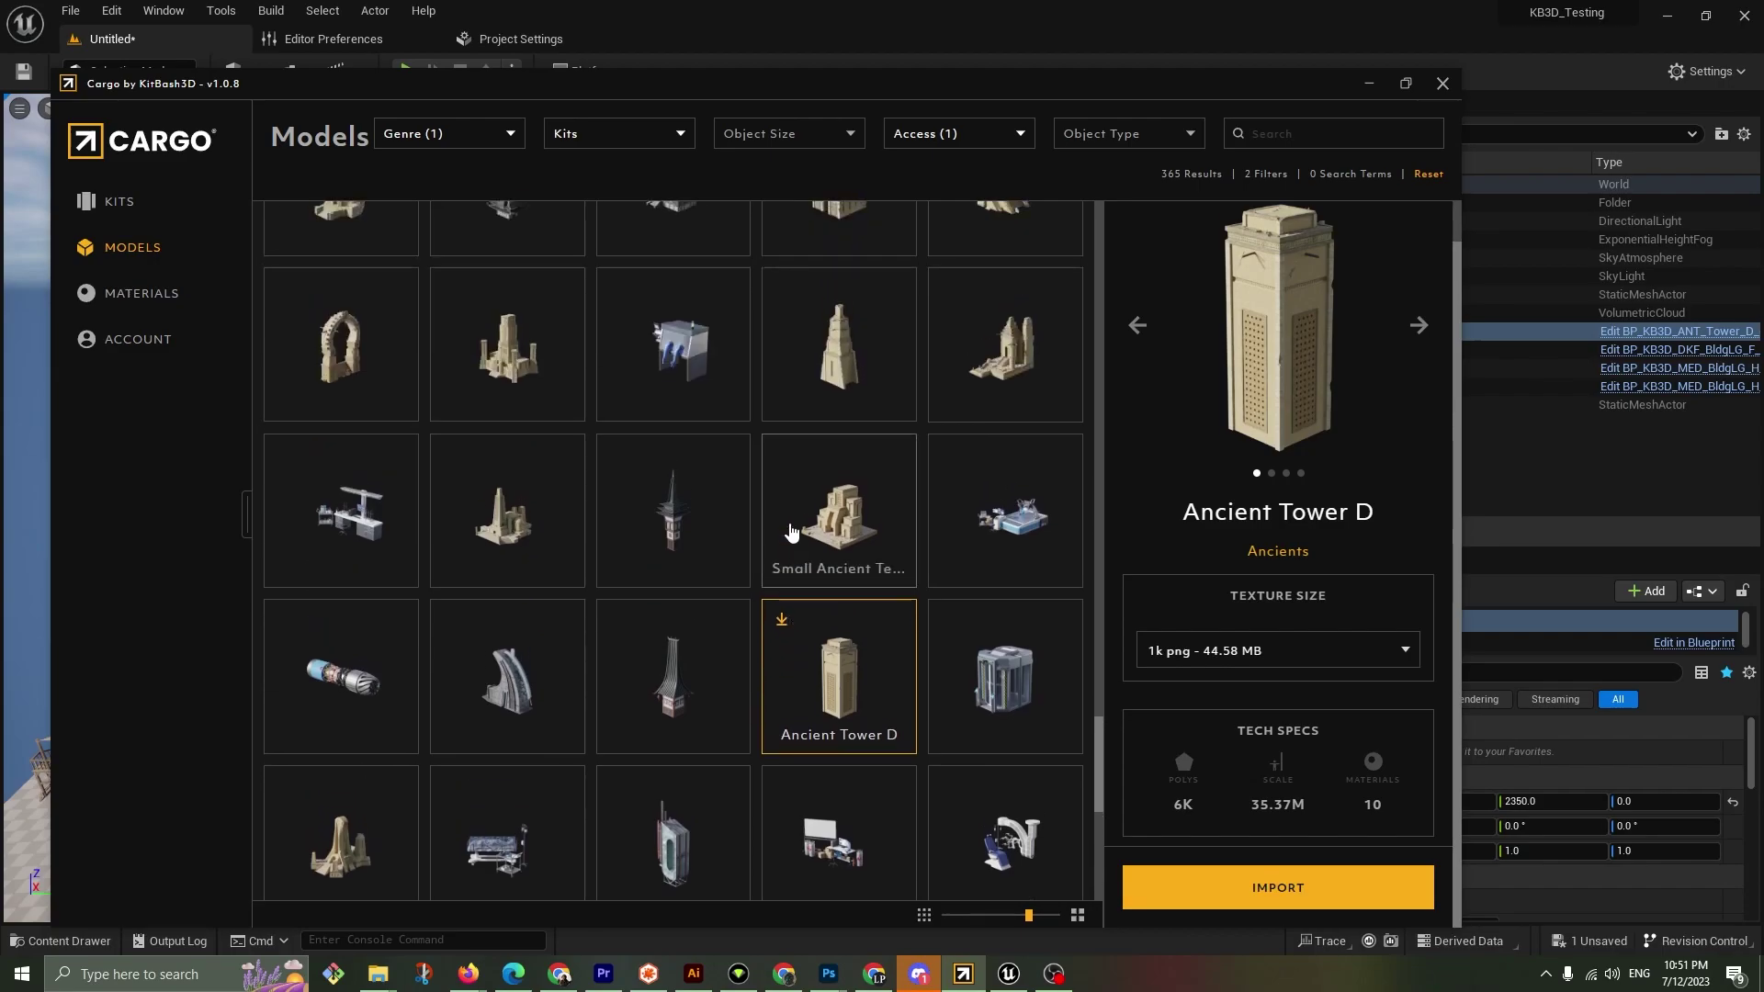
scroll(854, 621, up, 2)
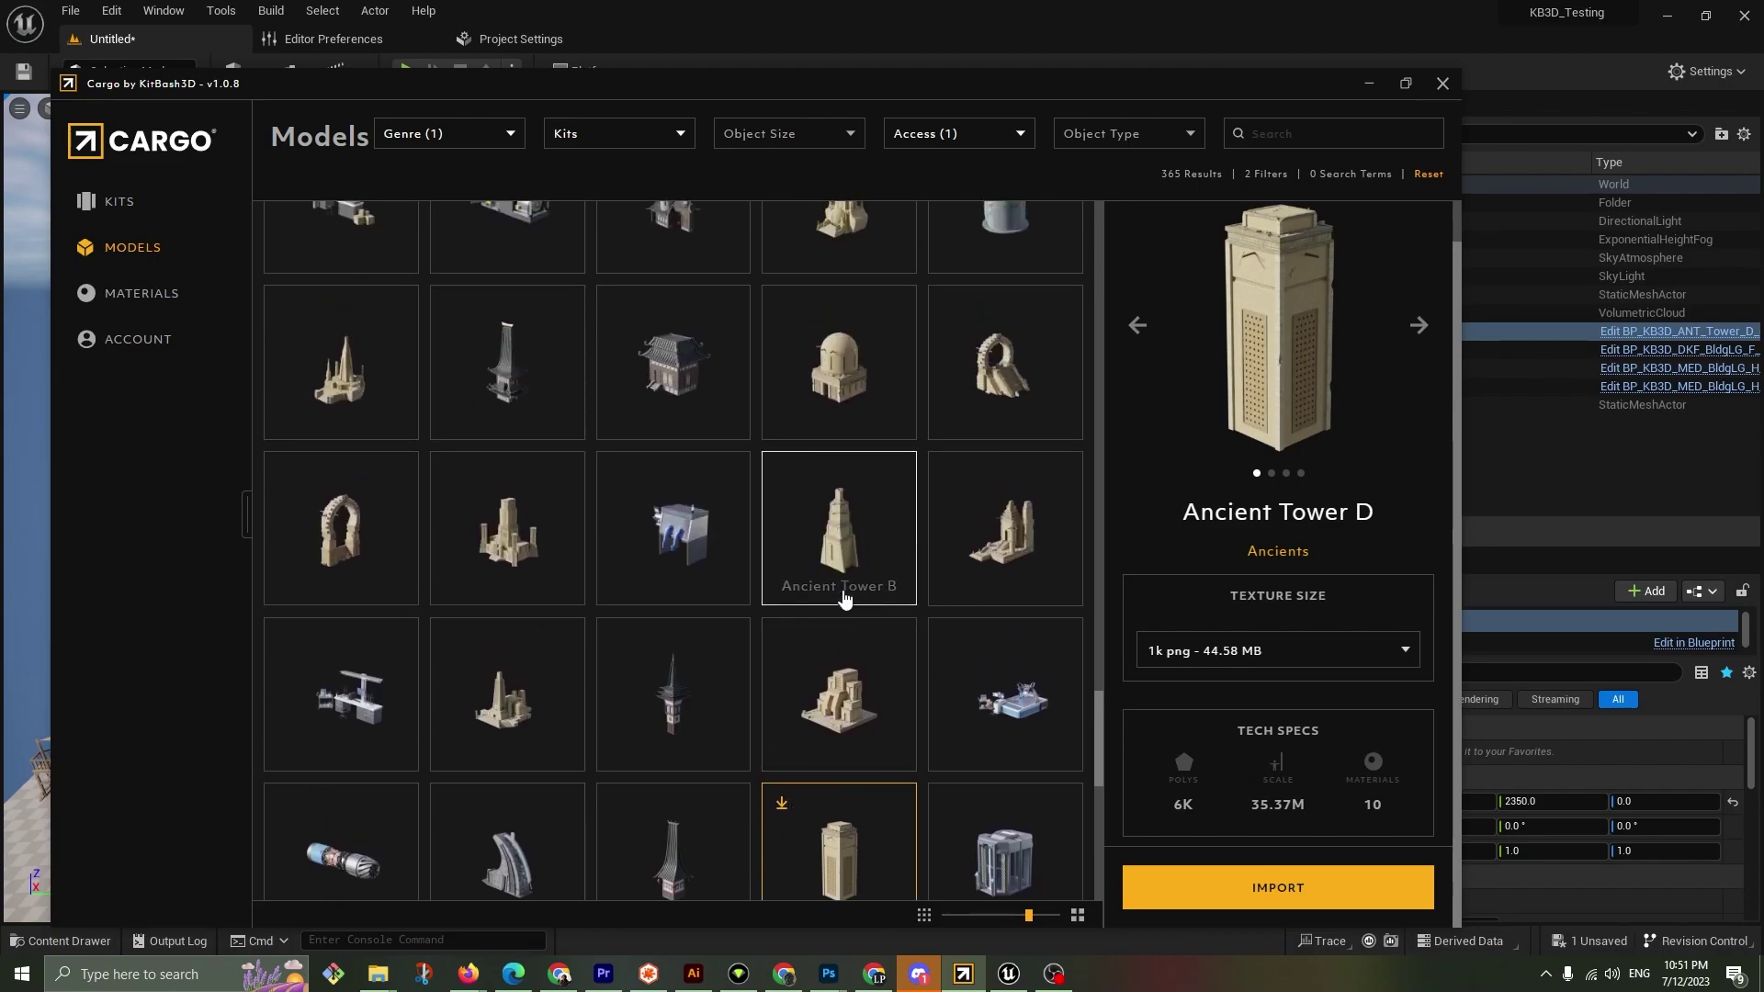
click(849, 521)
scroll(849, 537, up, 1)
scroll(850, 551, up, 5)
scroll(850, 582, up, 4)
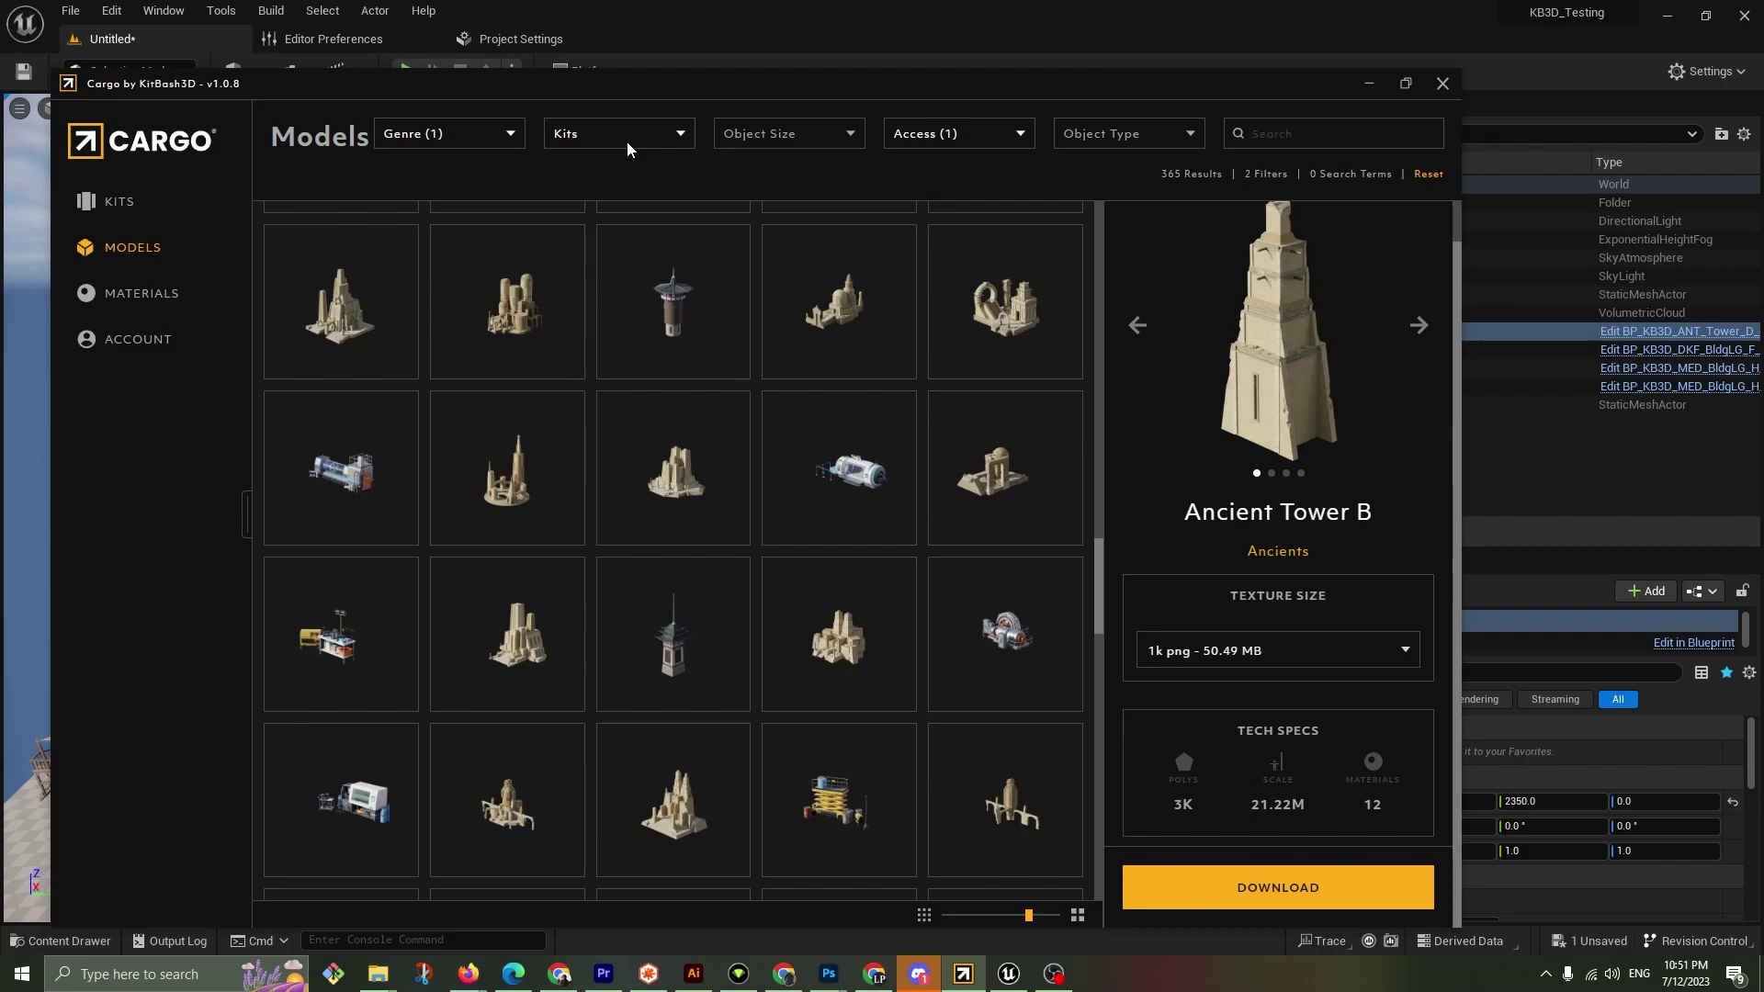
Filter the model library to show only the Ancients kit
click(665, 138)
scroll(616, 247, up, 8)
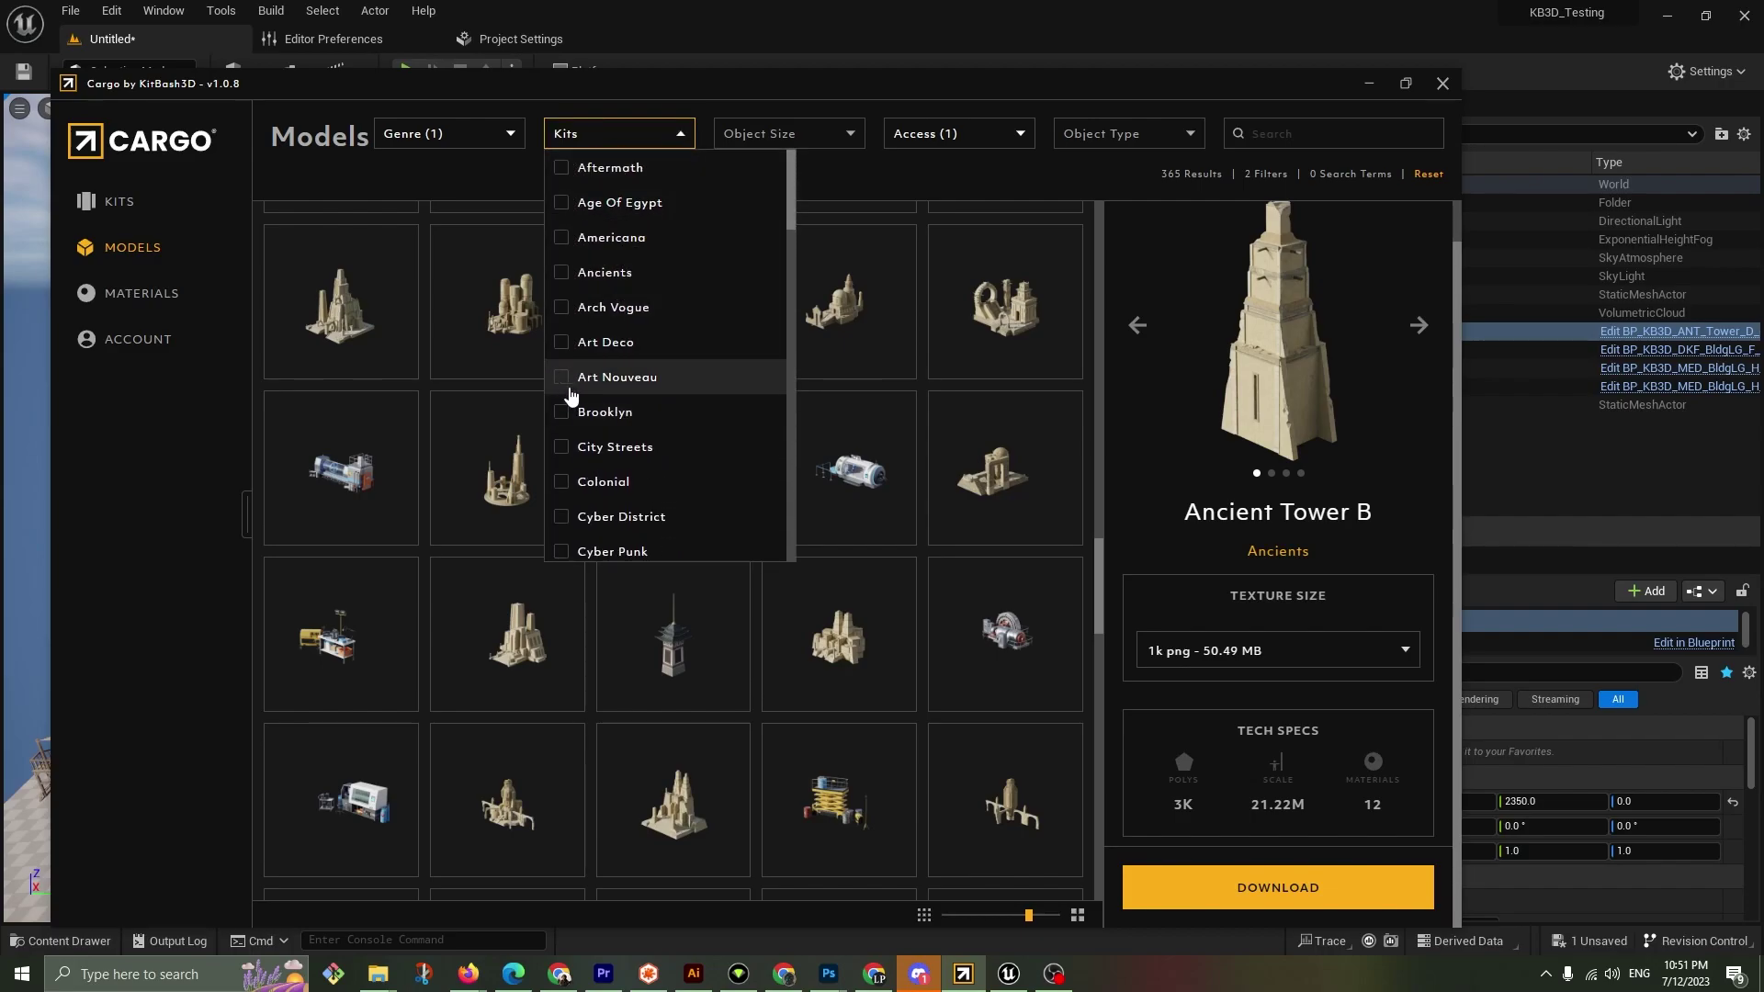
click(586, 276)
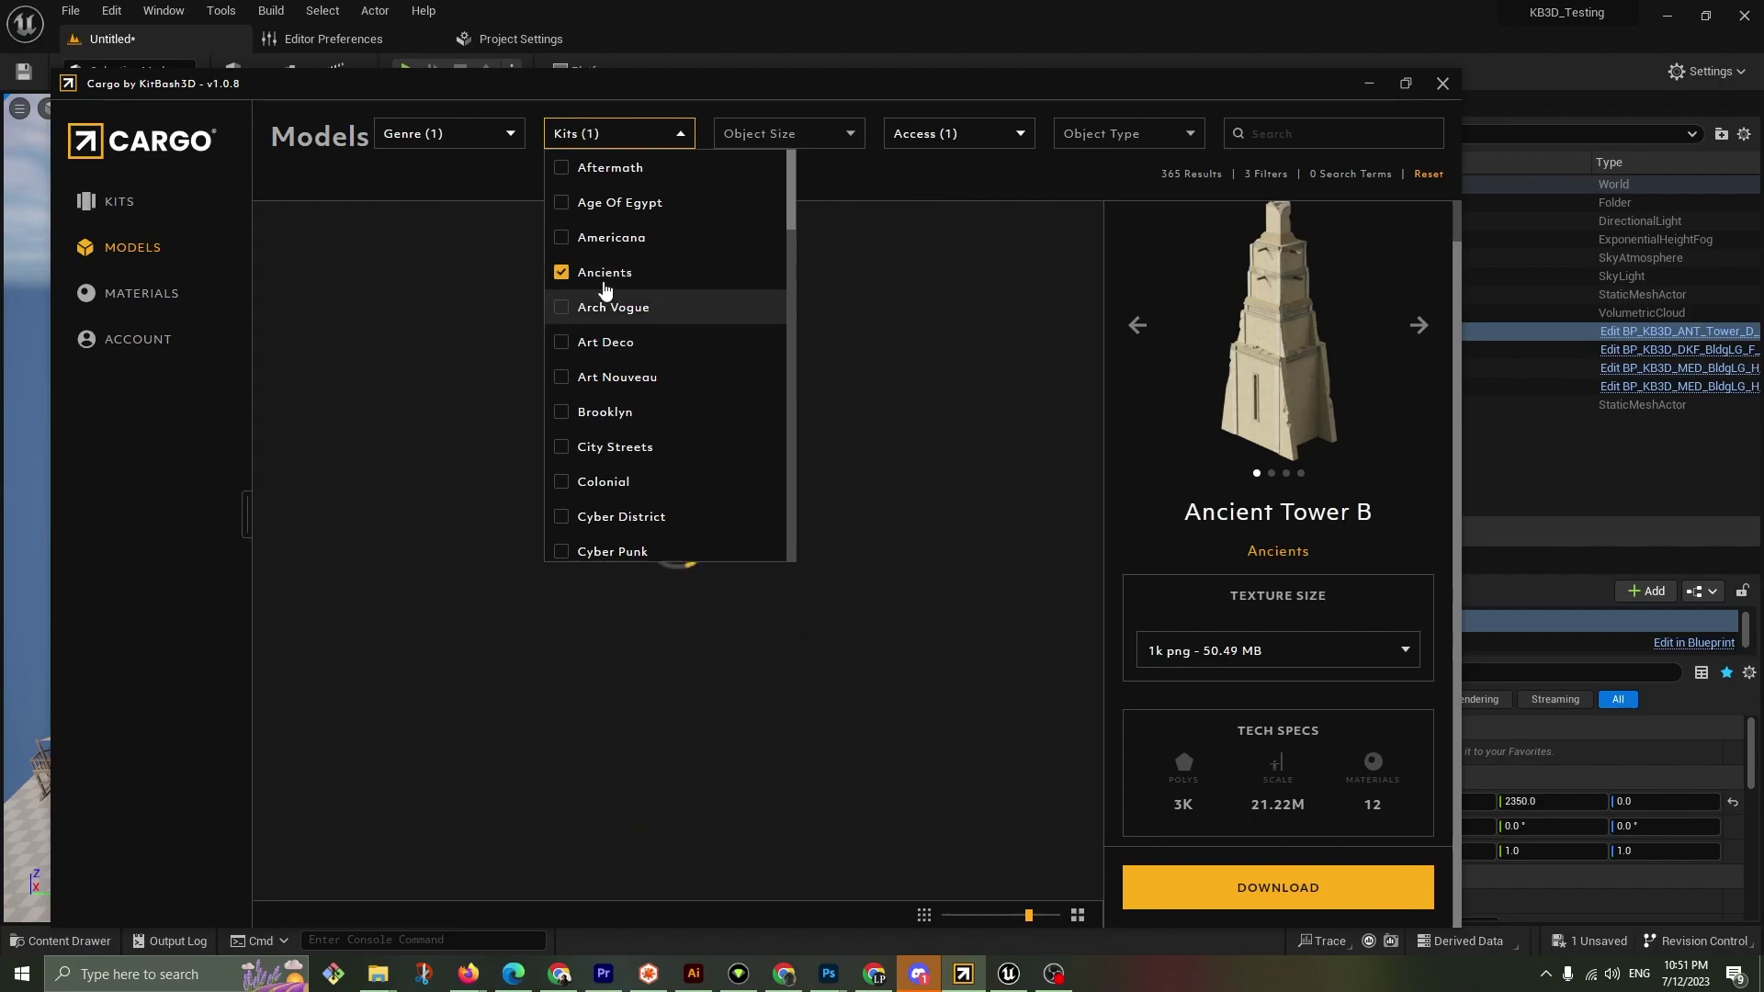
click(681, 145)
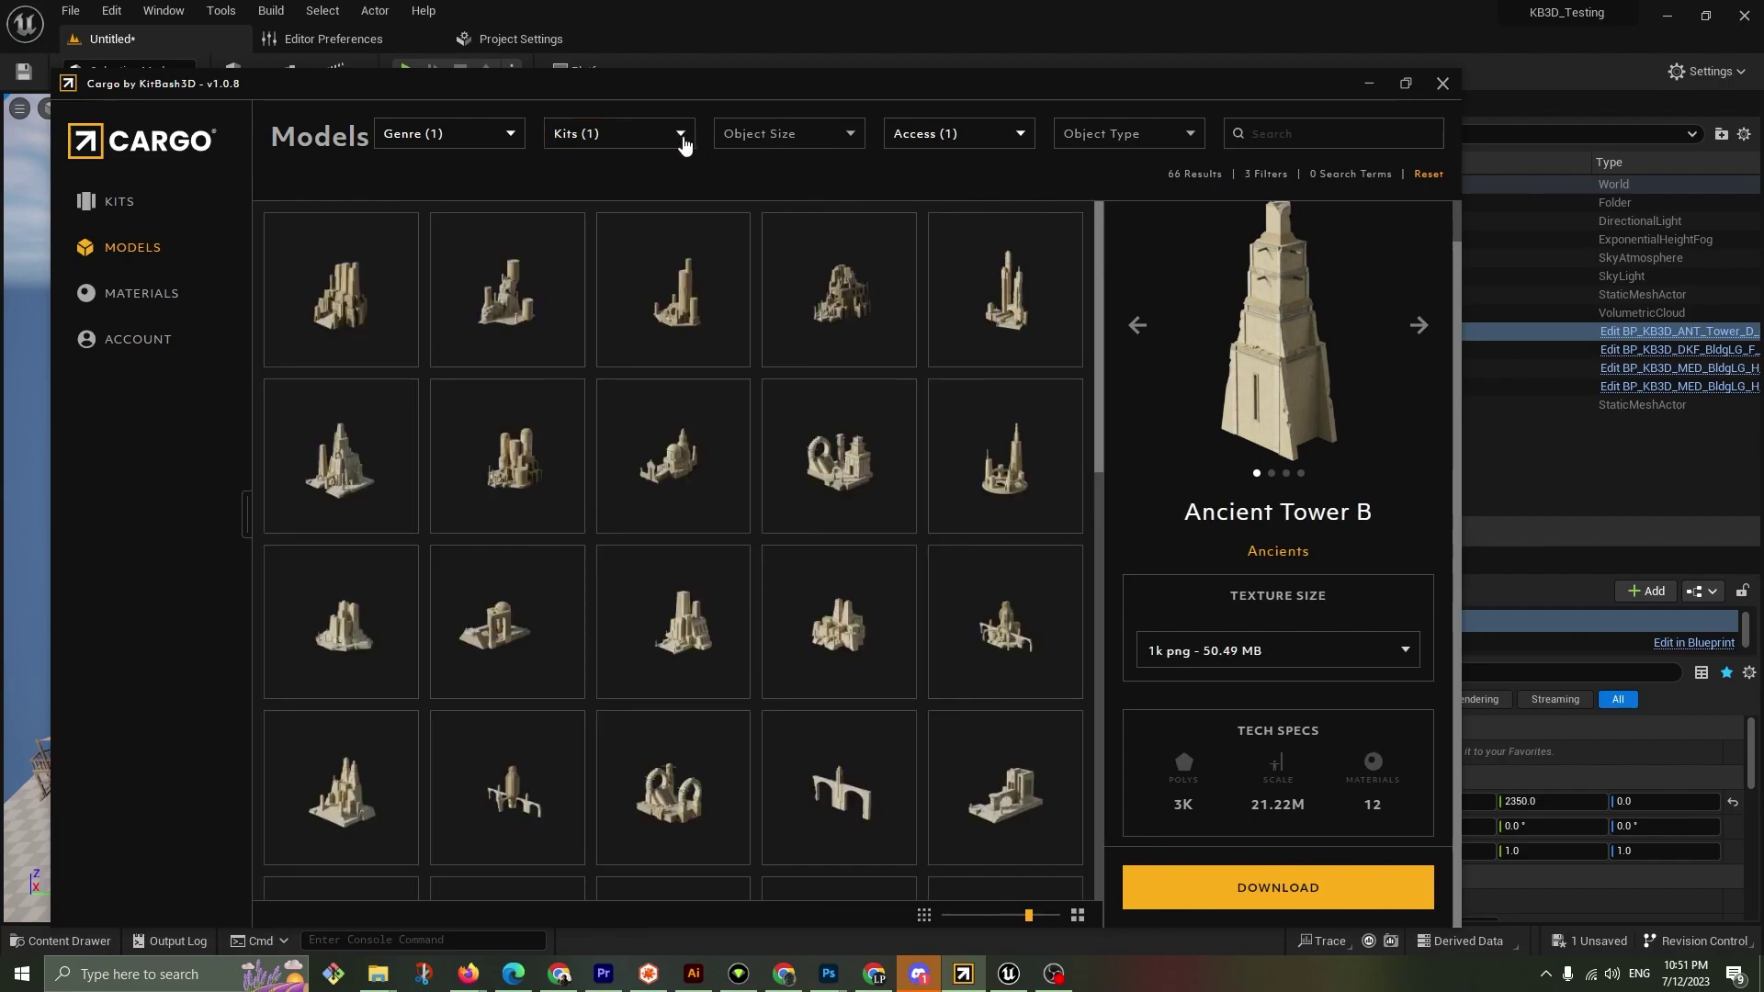
Browse the Ancients models and open the details of Ancient Tower A
scroll(582, 543, down, 5)
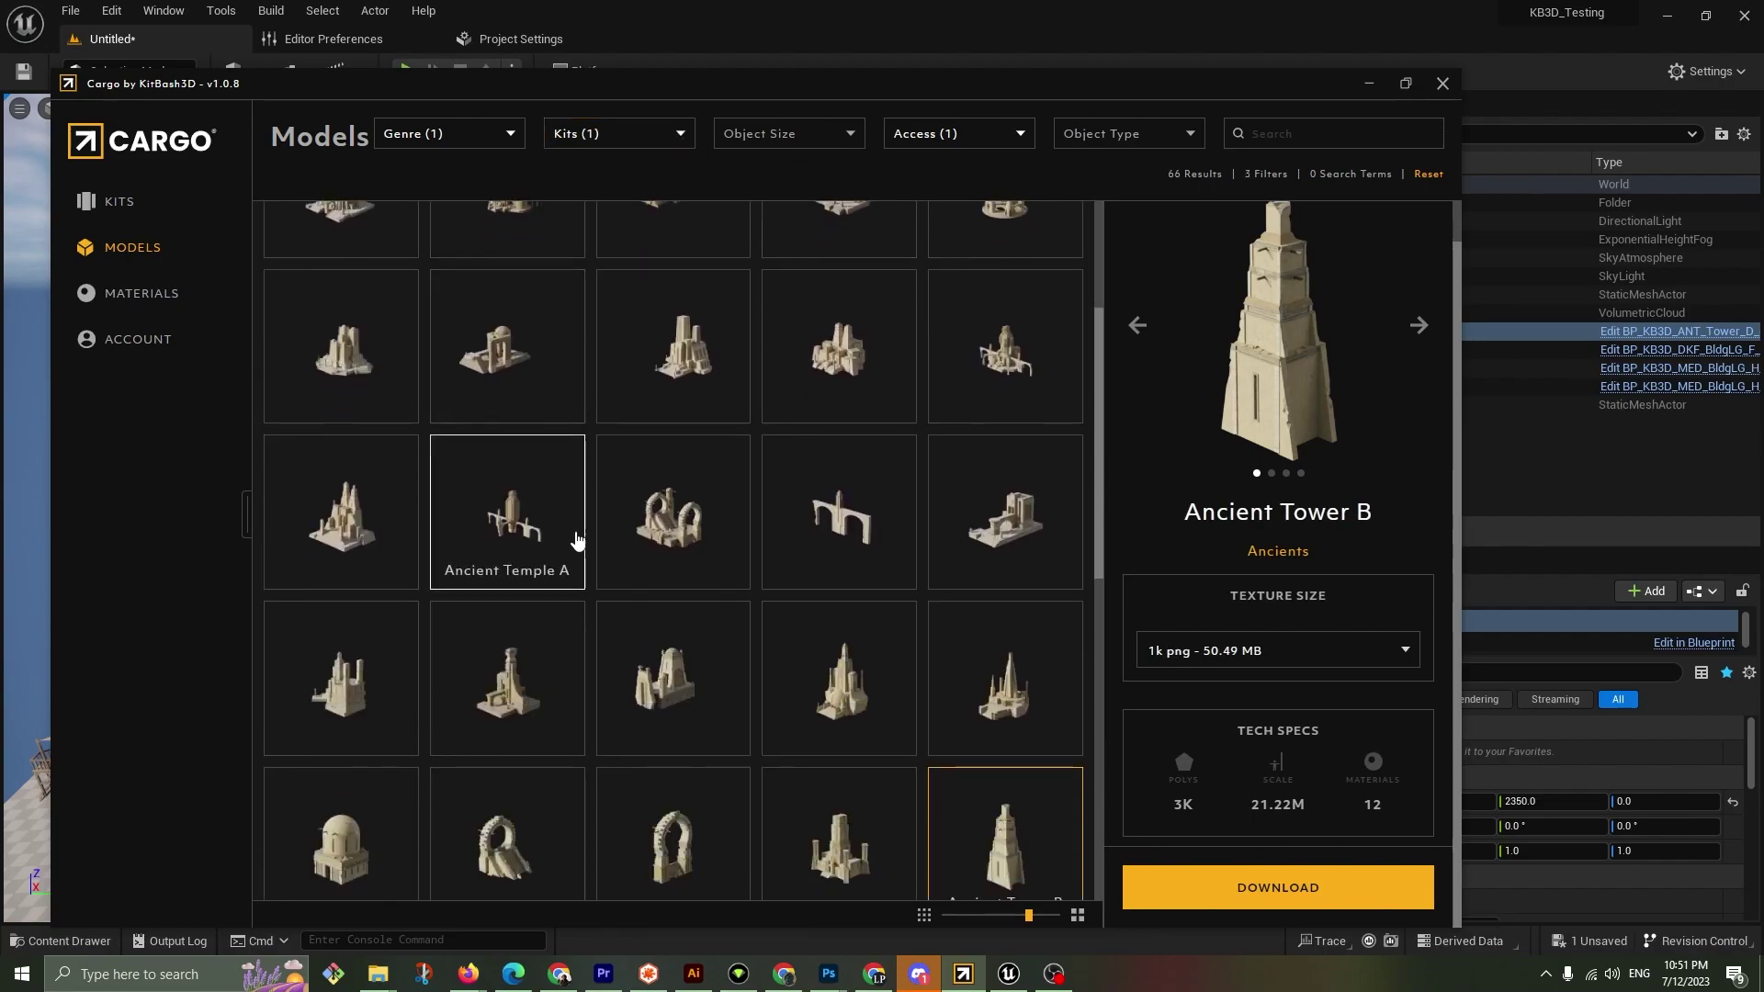
scroll(863, 588, down, 2)
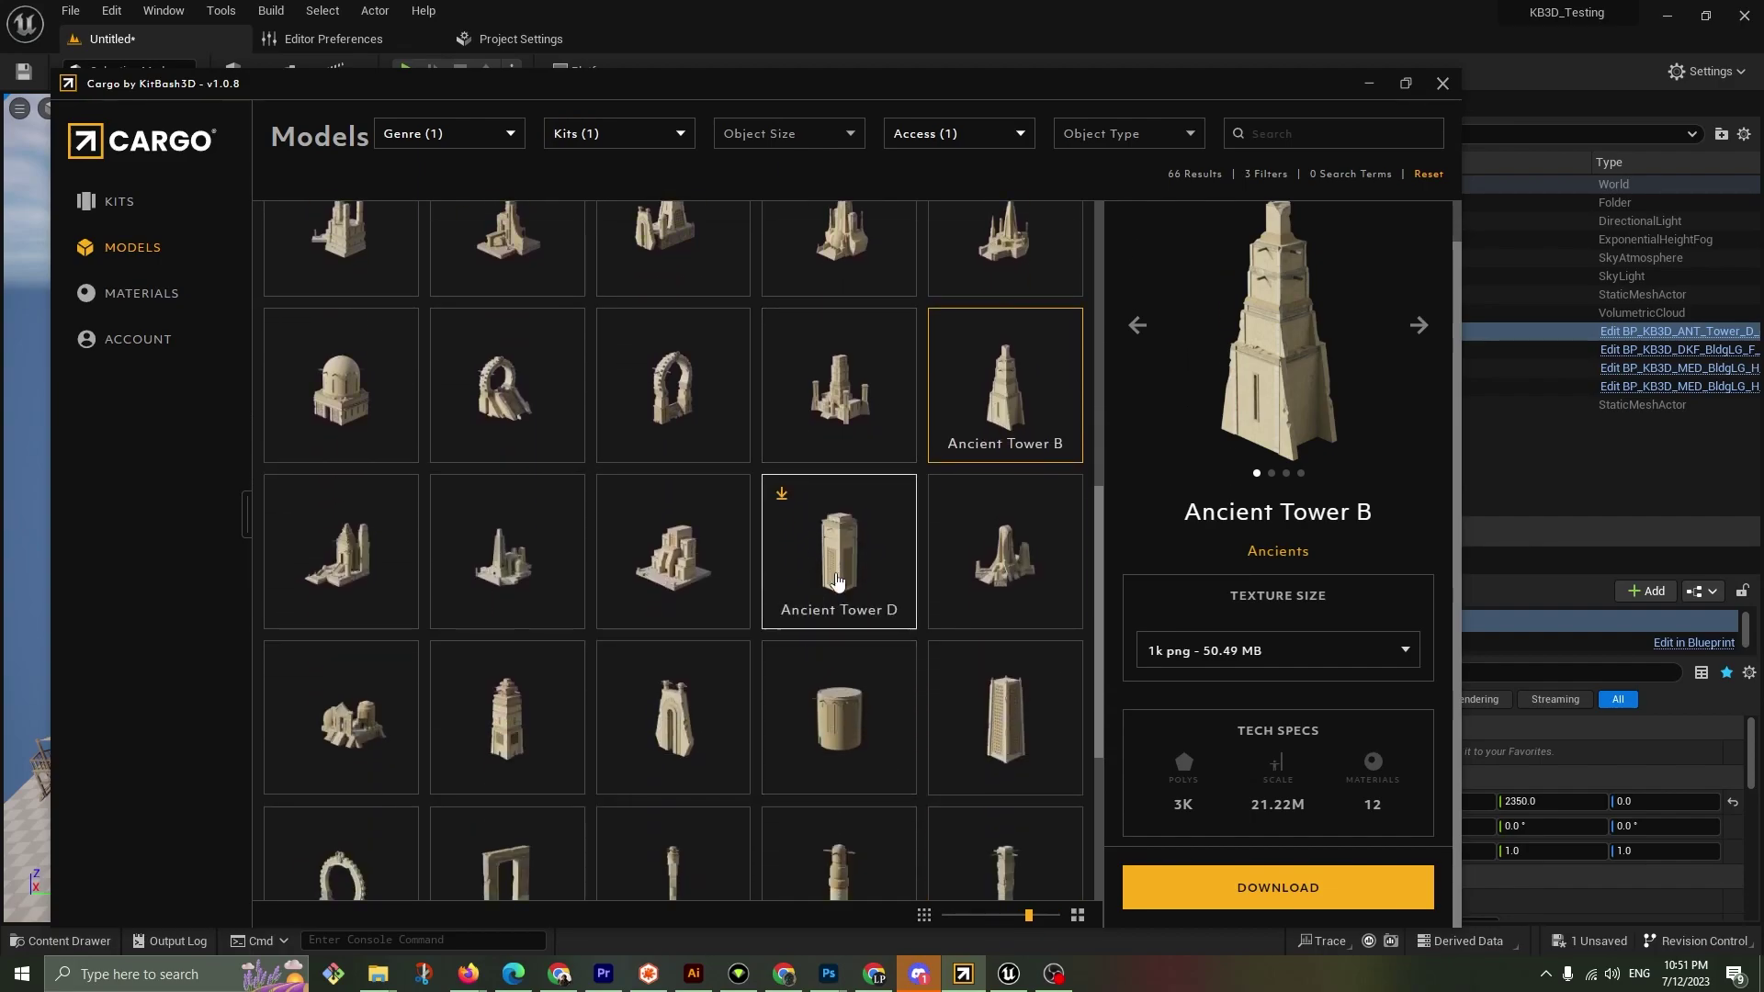
click(988, 709)
scroll(850, 753, down, 1)
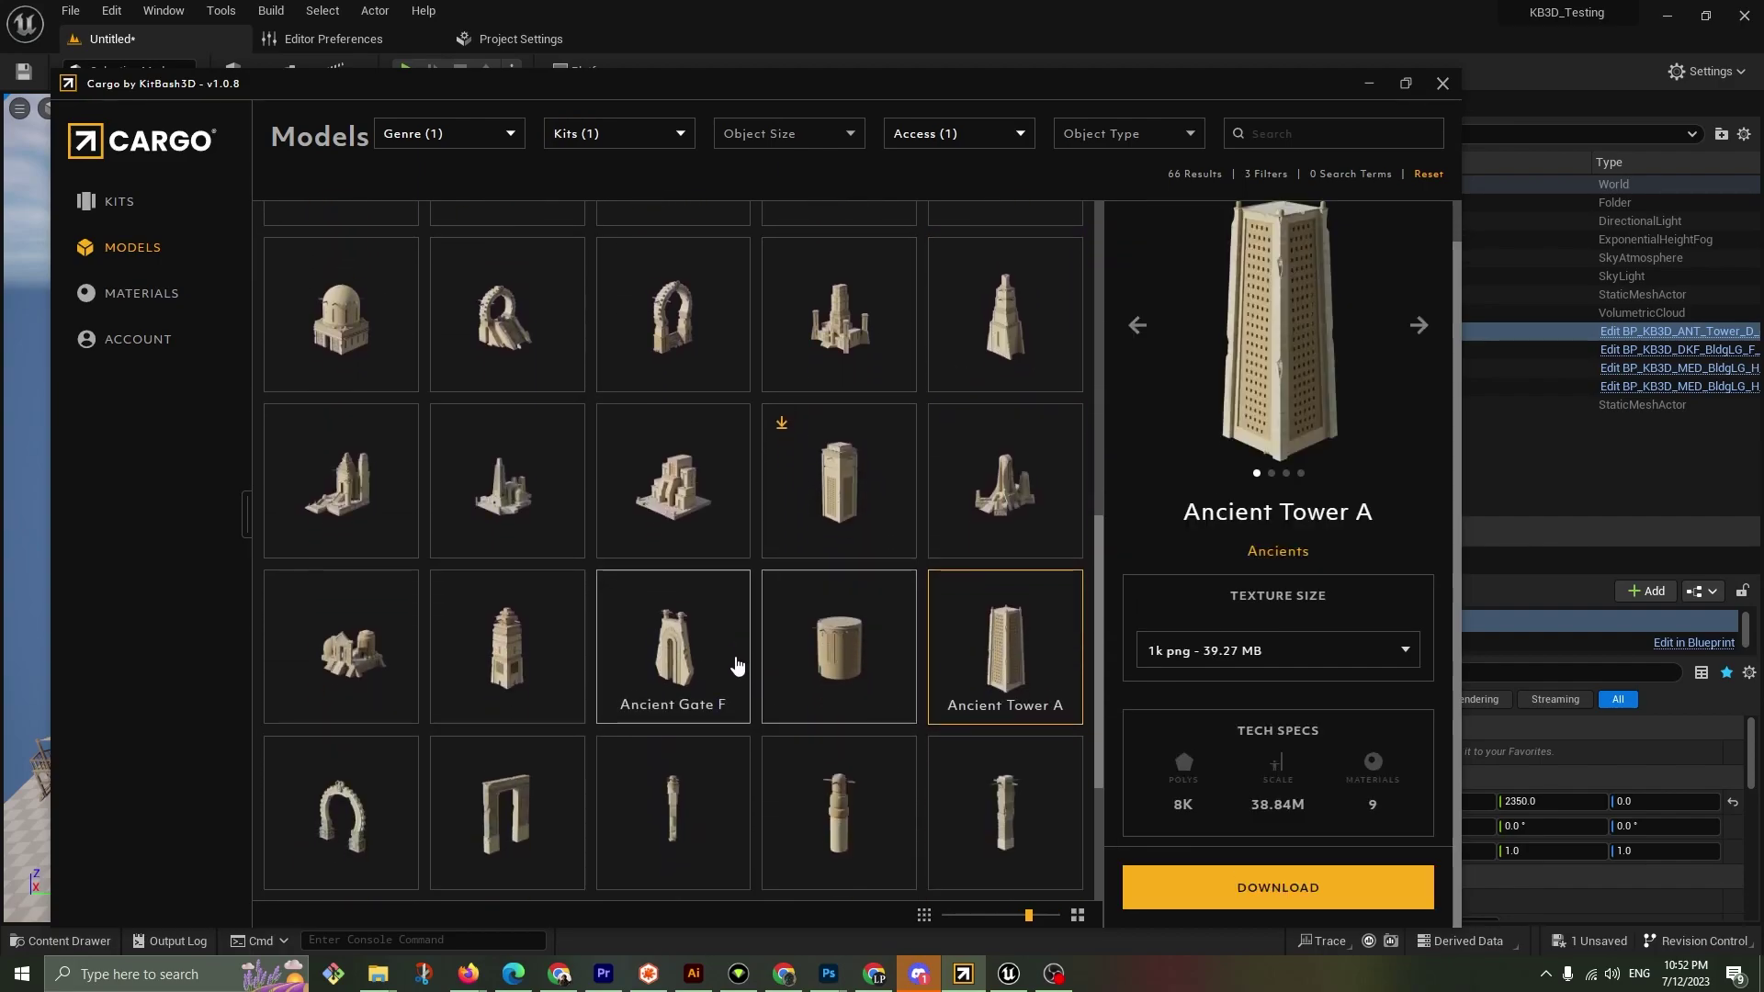
Select Ancient Tower E, set its texture size to 1k jpg and download it
click(533, 676)
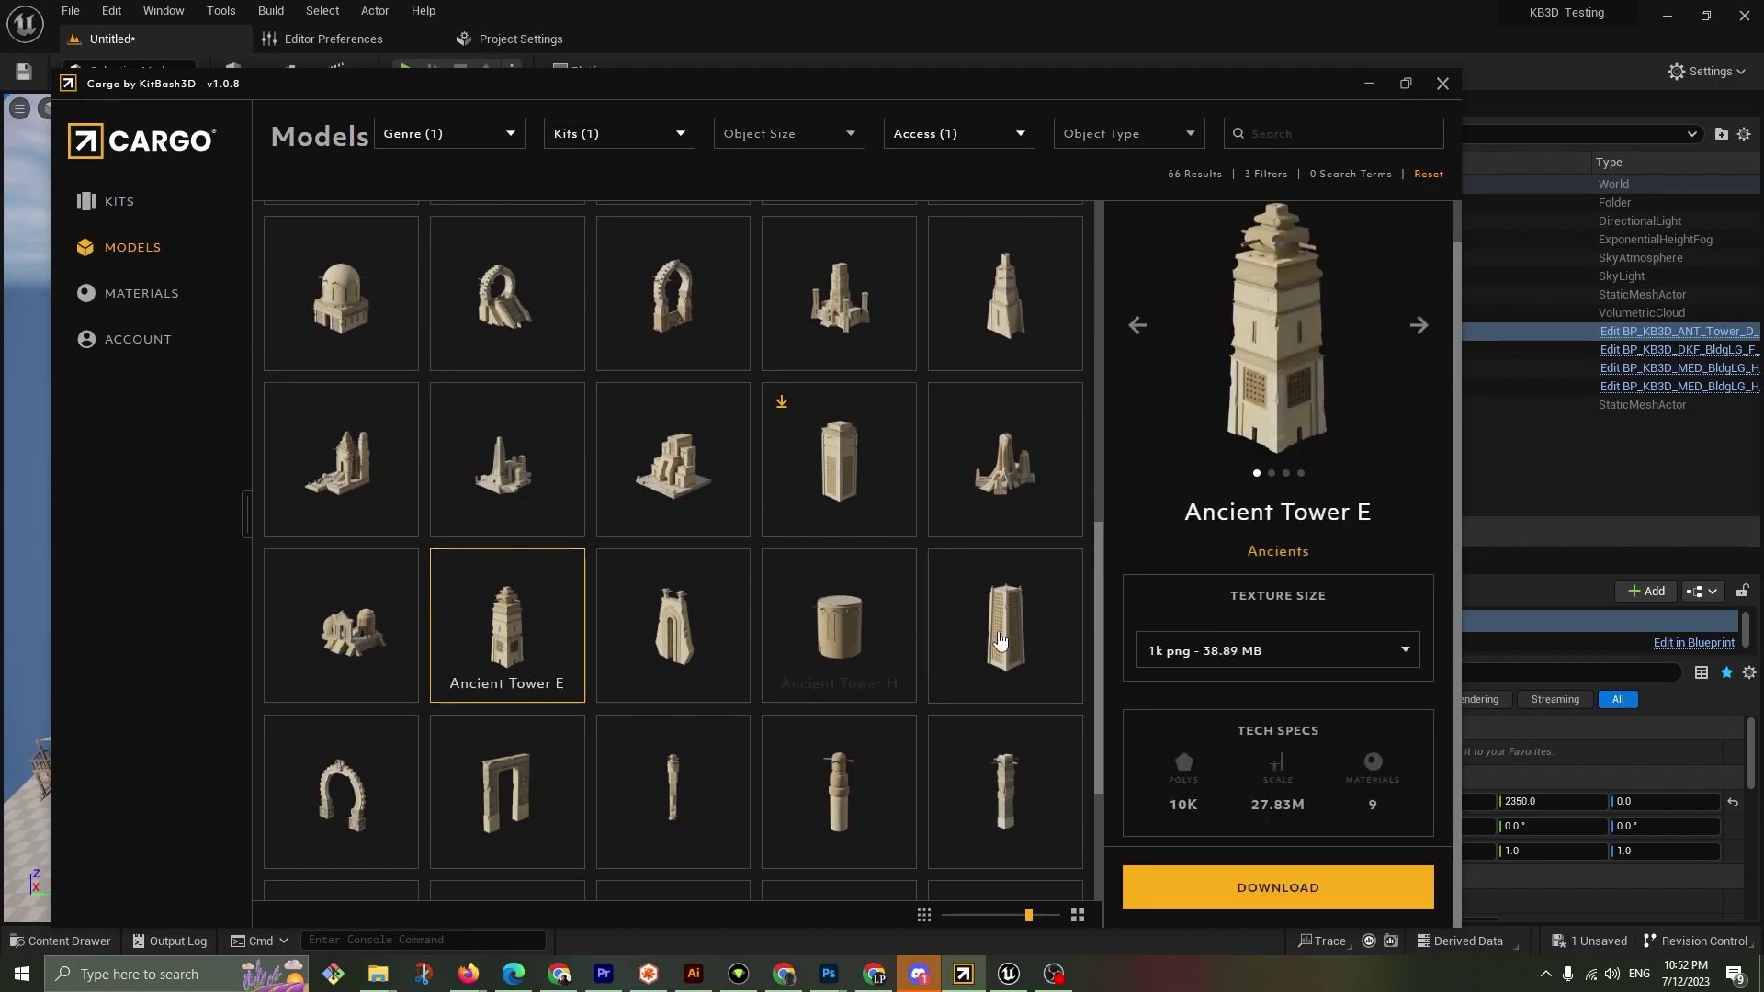
click(1154, 654)
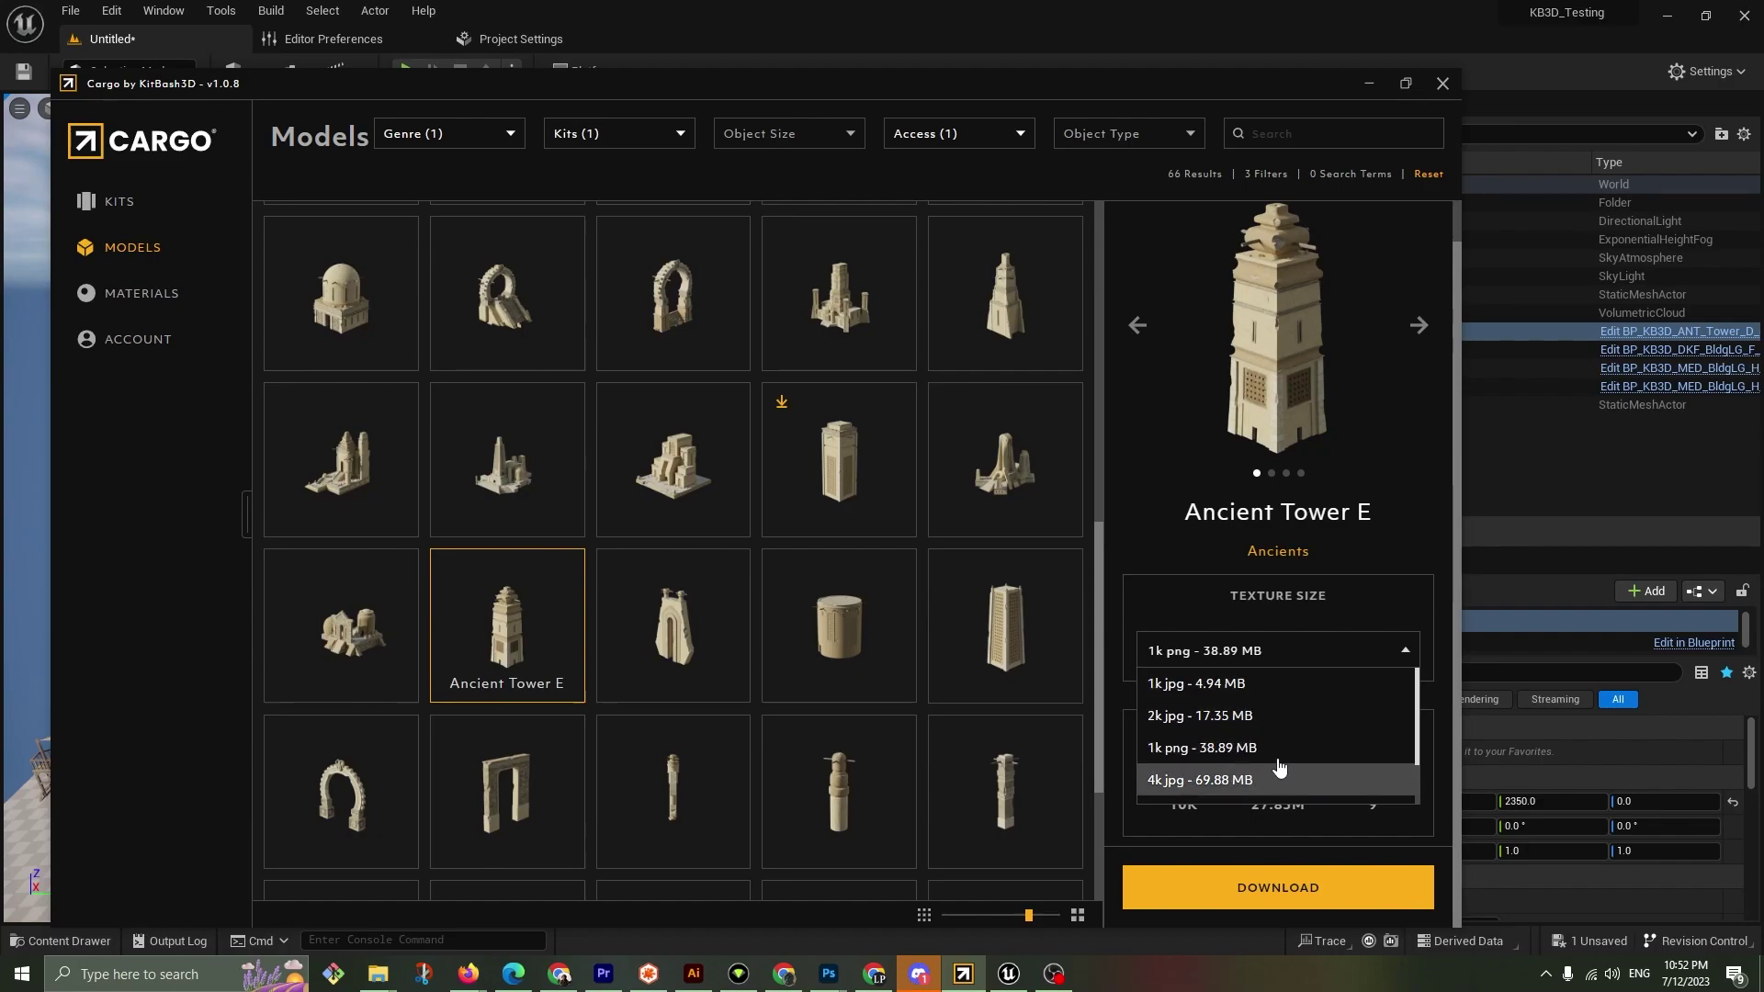
click(1242, 688)
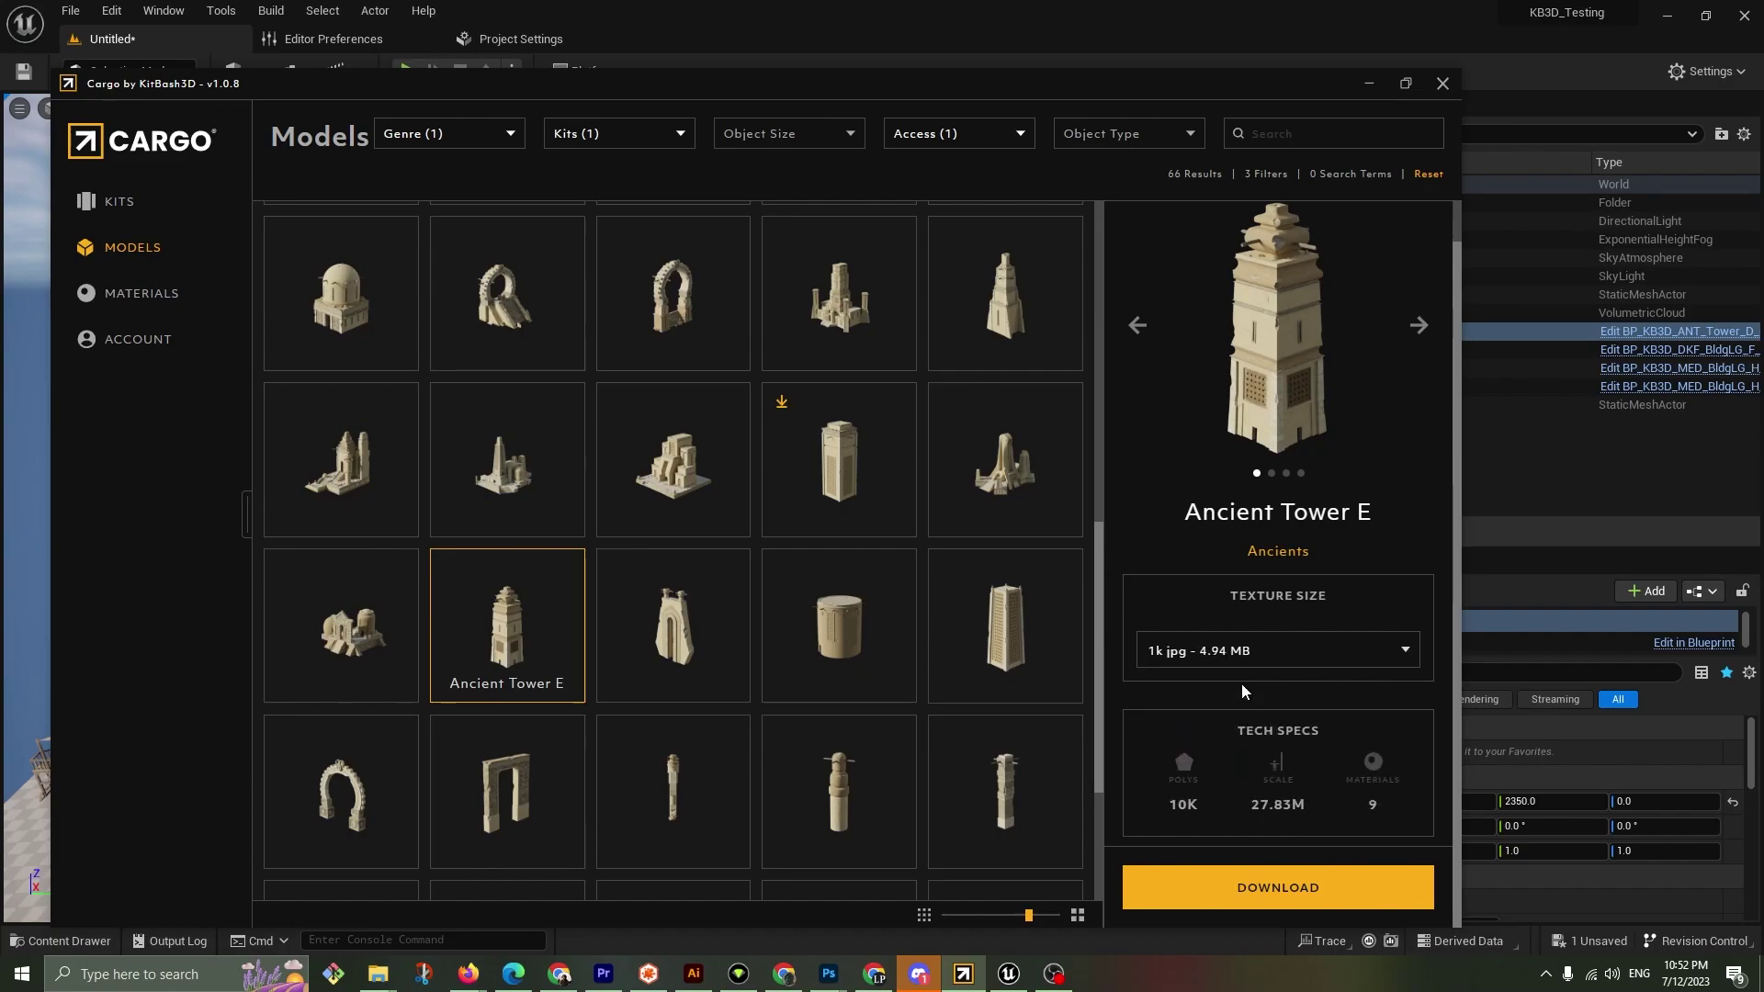
click(1222, 658)
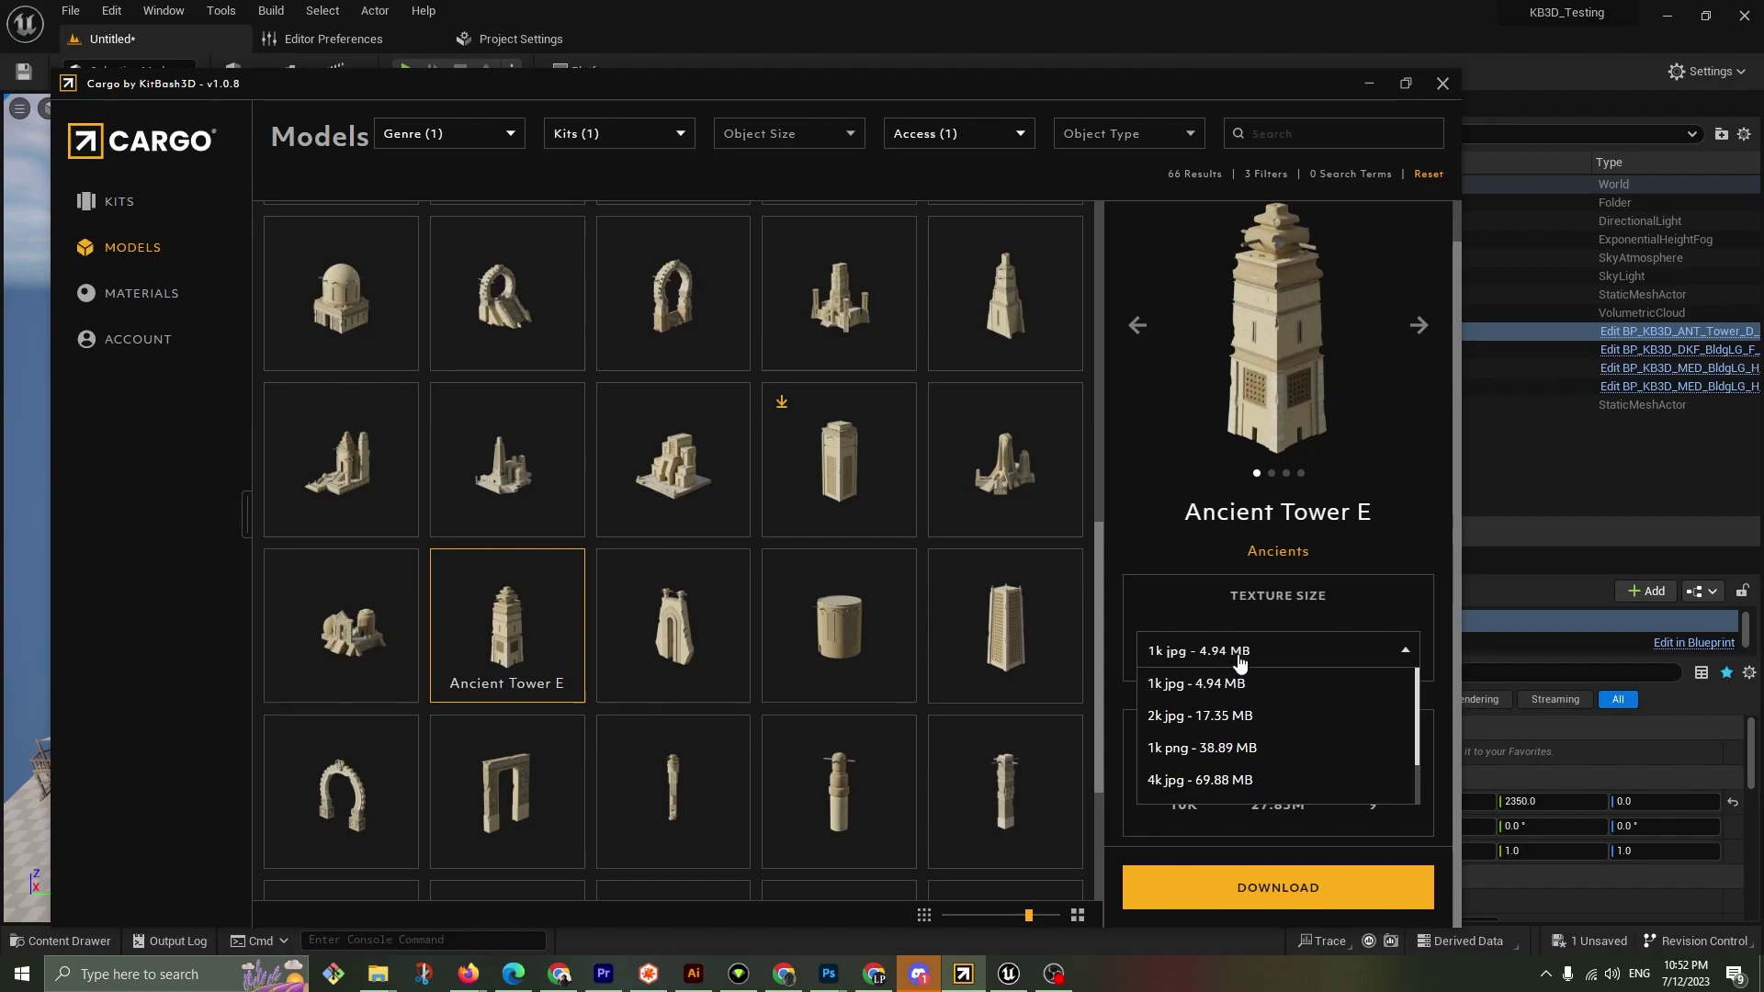
click(1184, 660)
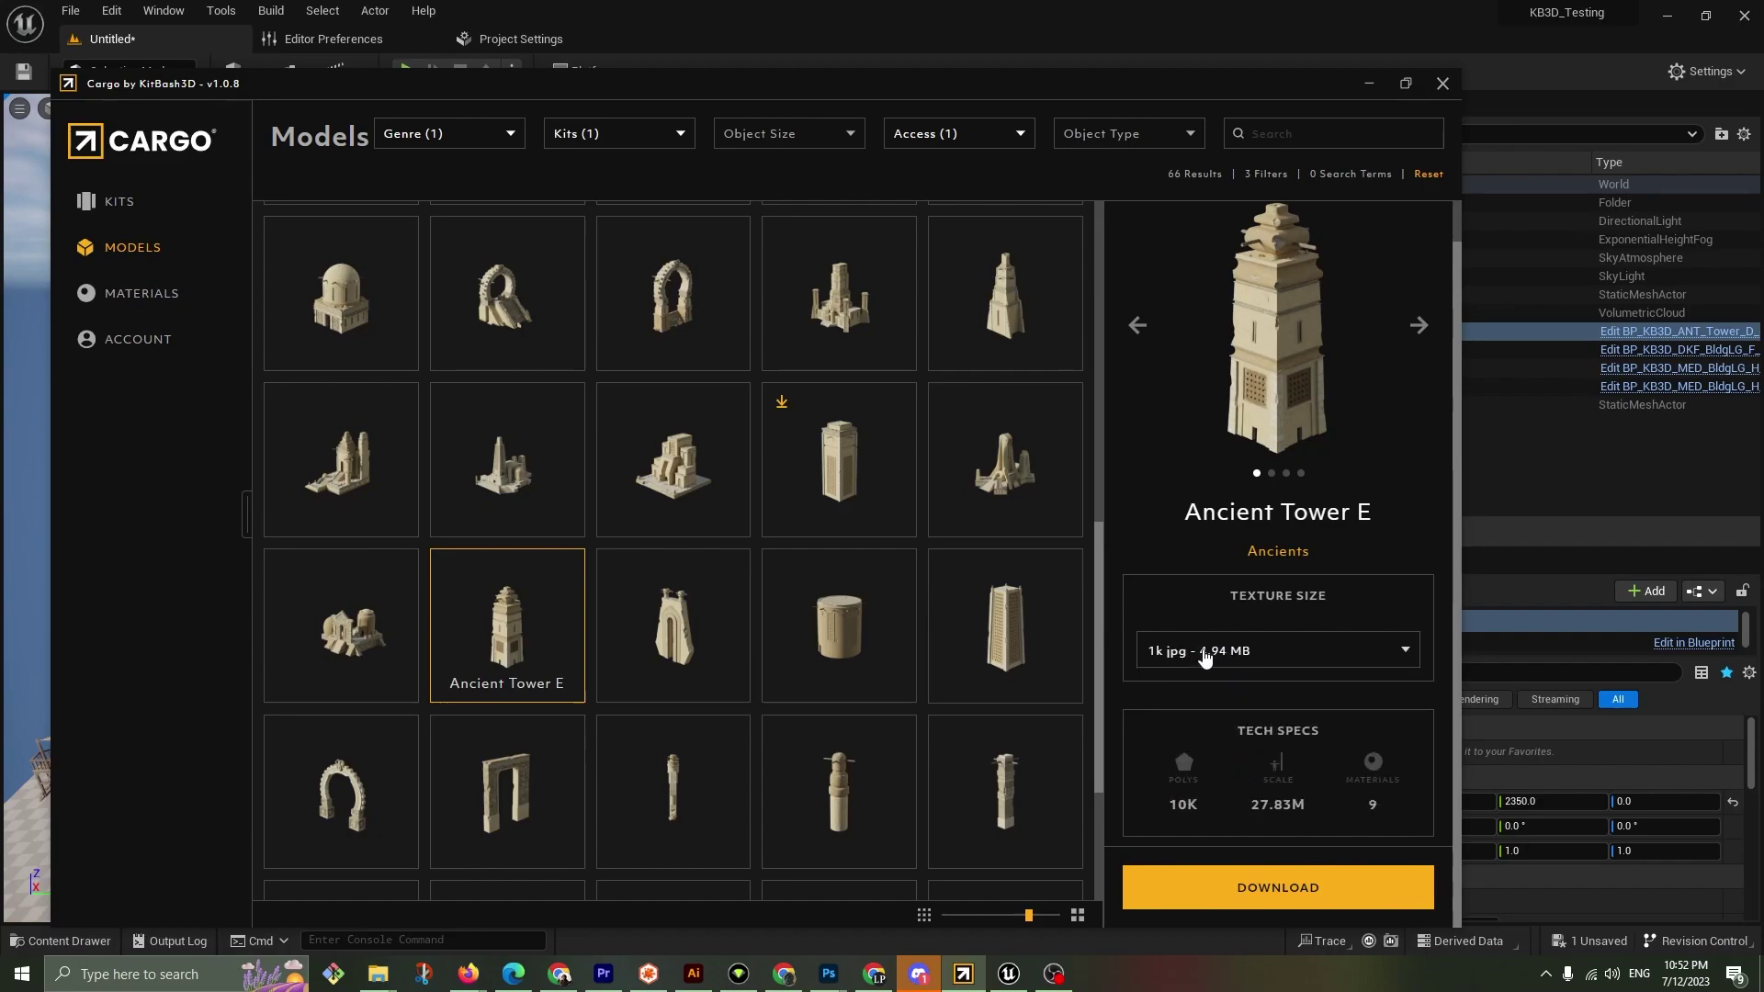
click(1255, 893)
Move the Cargo window aside and import Ancient Tower E into the Unreal scene
drag(611, 91, 48, 75)
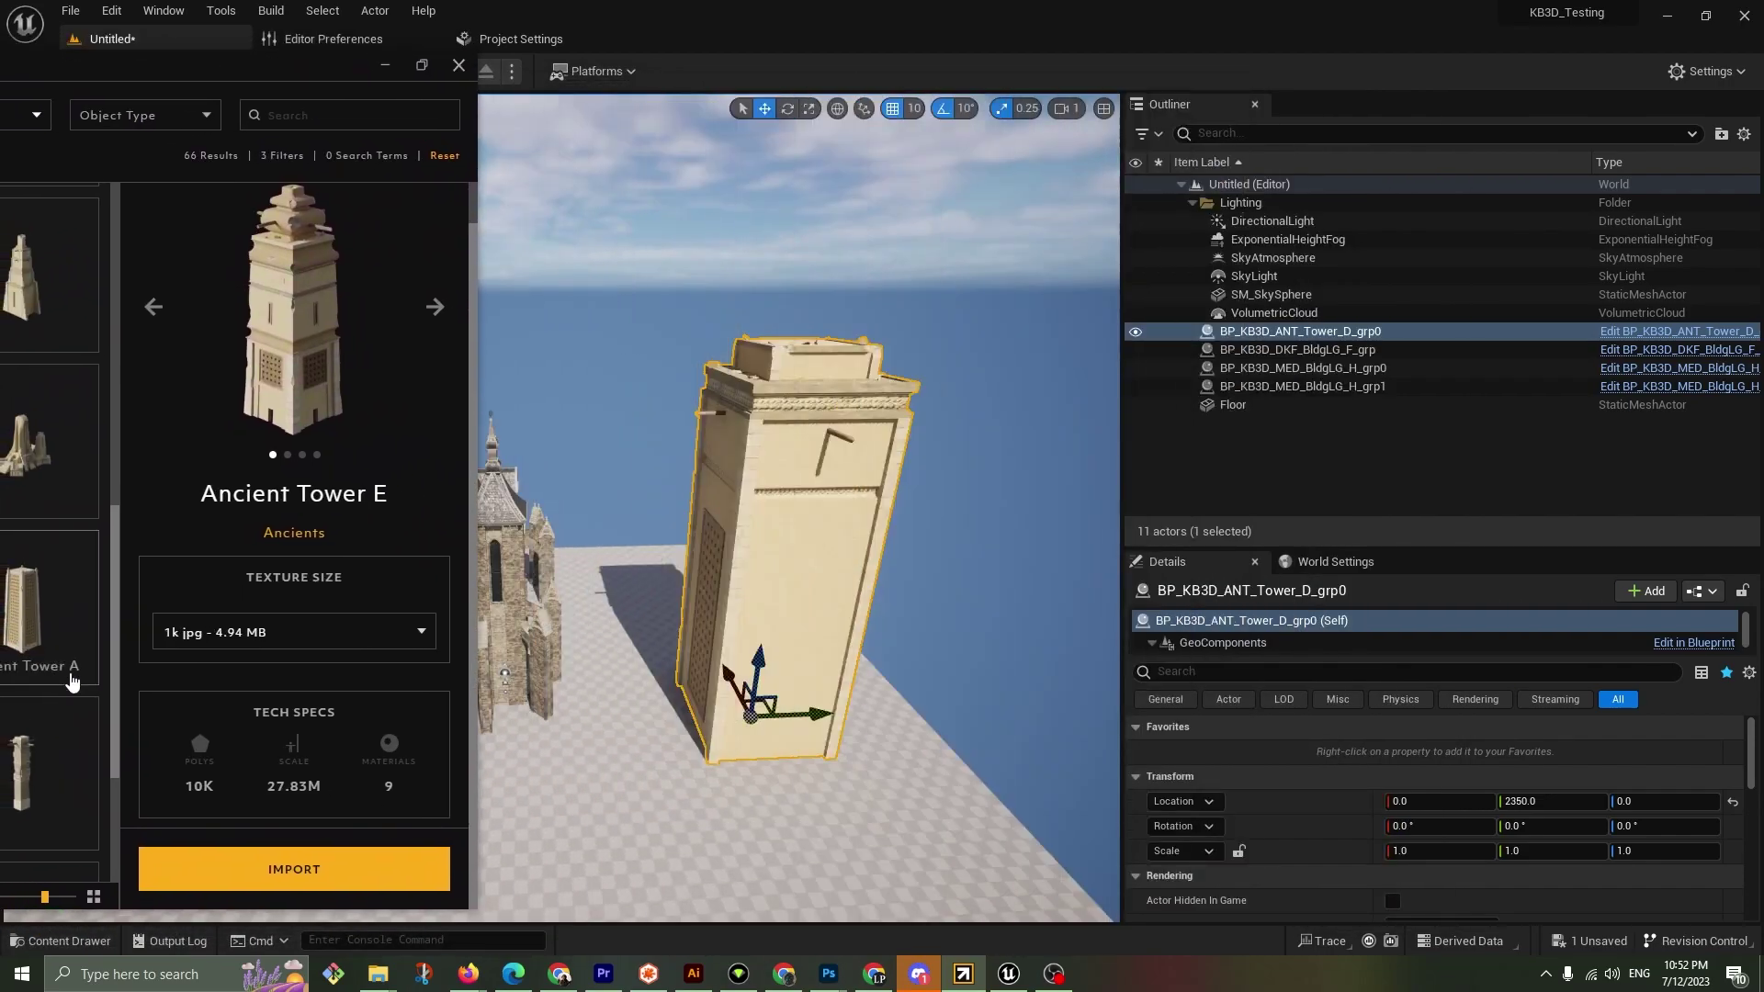
click(294, 867)
click(807, 803)
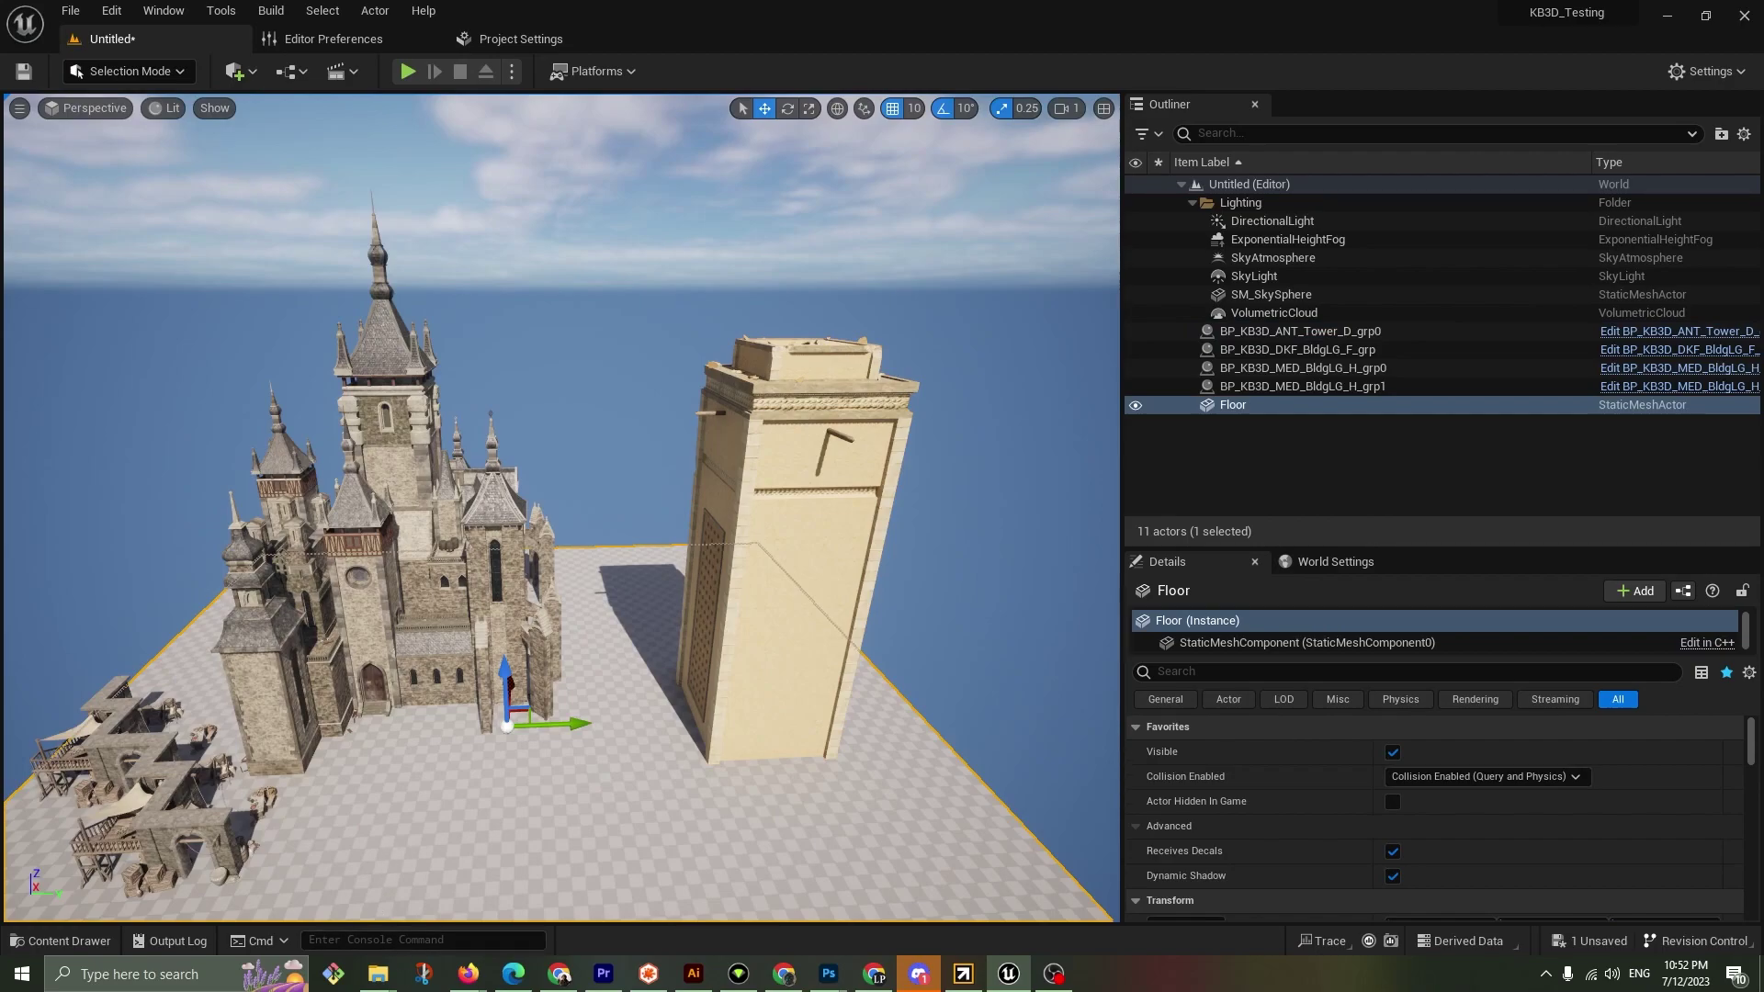
click(962, 973)
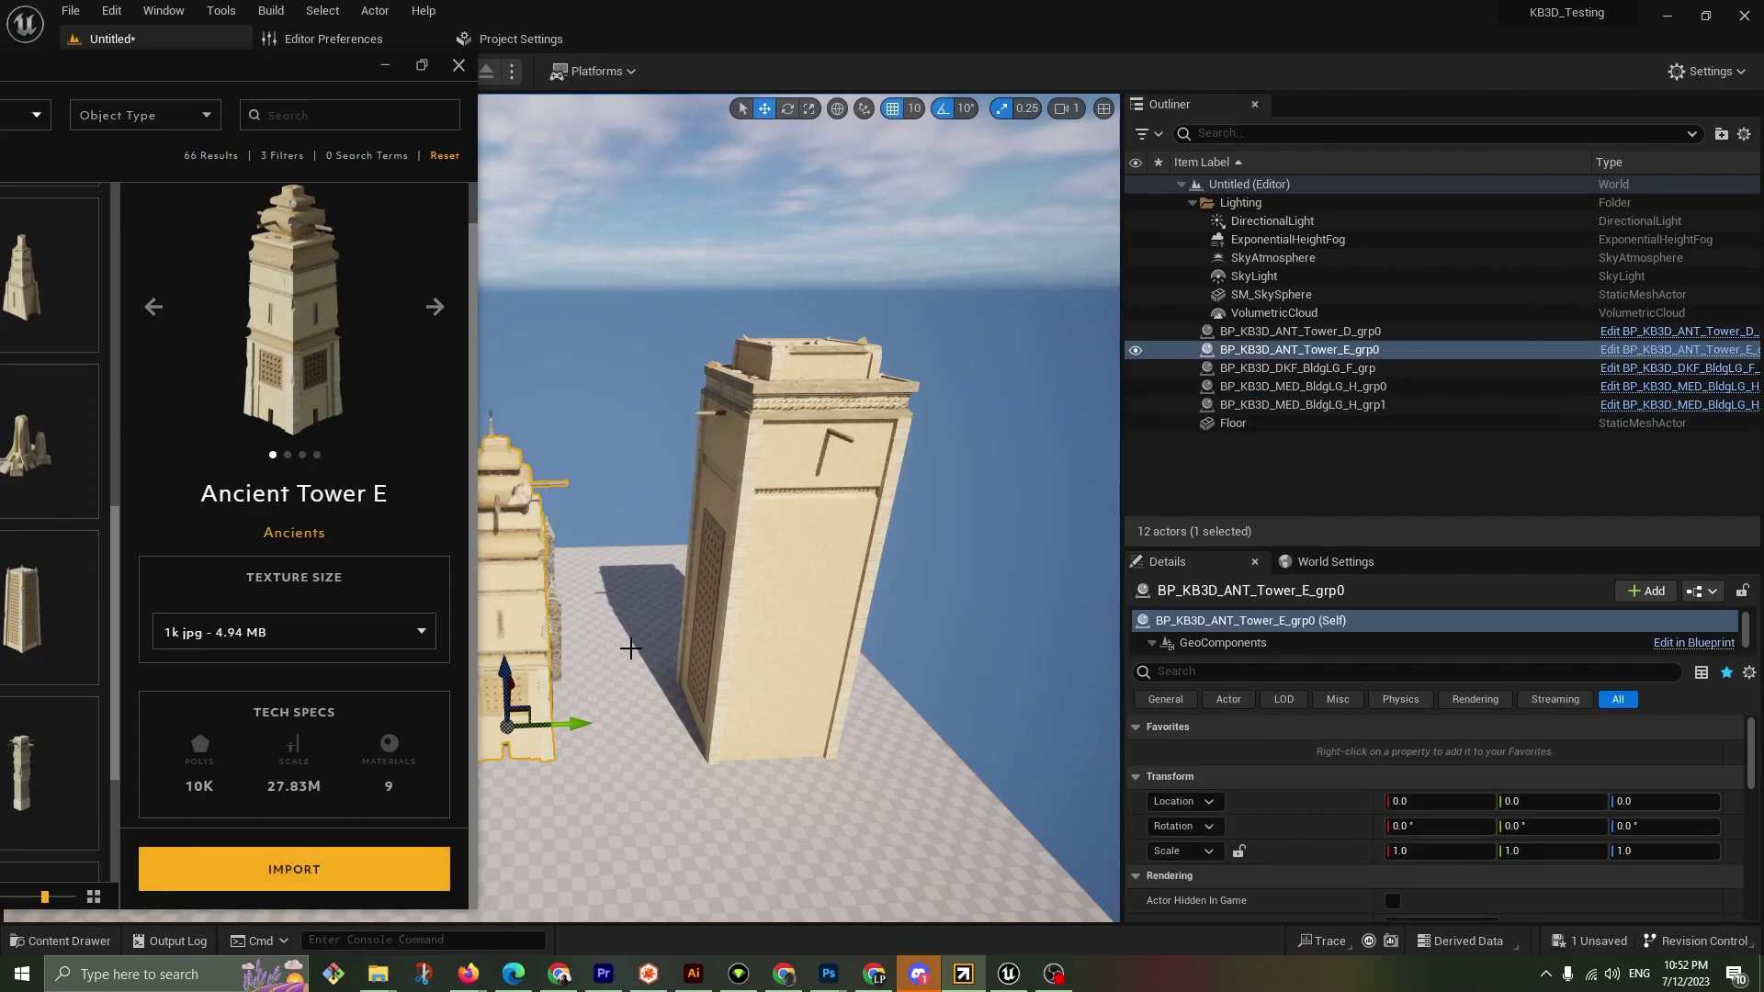
Return to the Unreal editor and move the imported Ancient Tower E away from the castle to stand near Ancient Tower D
click(571, 722)
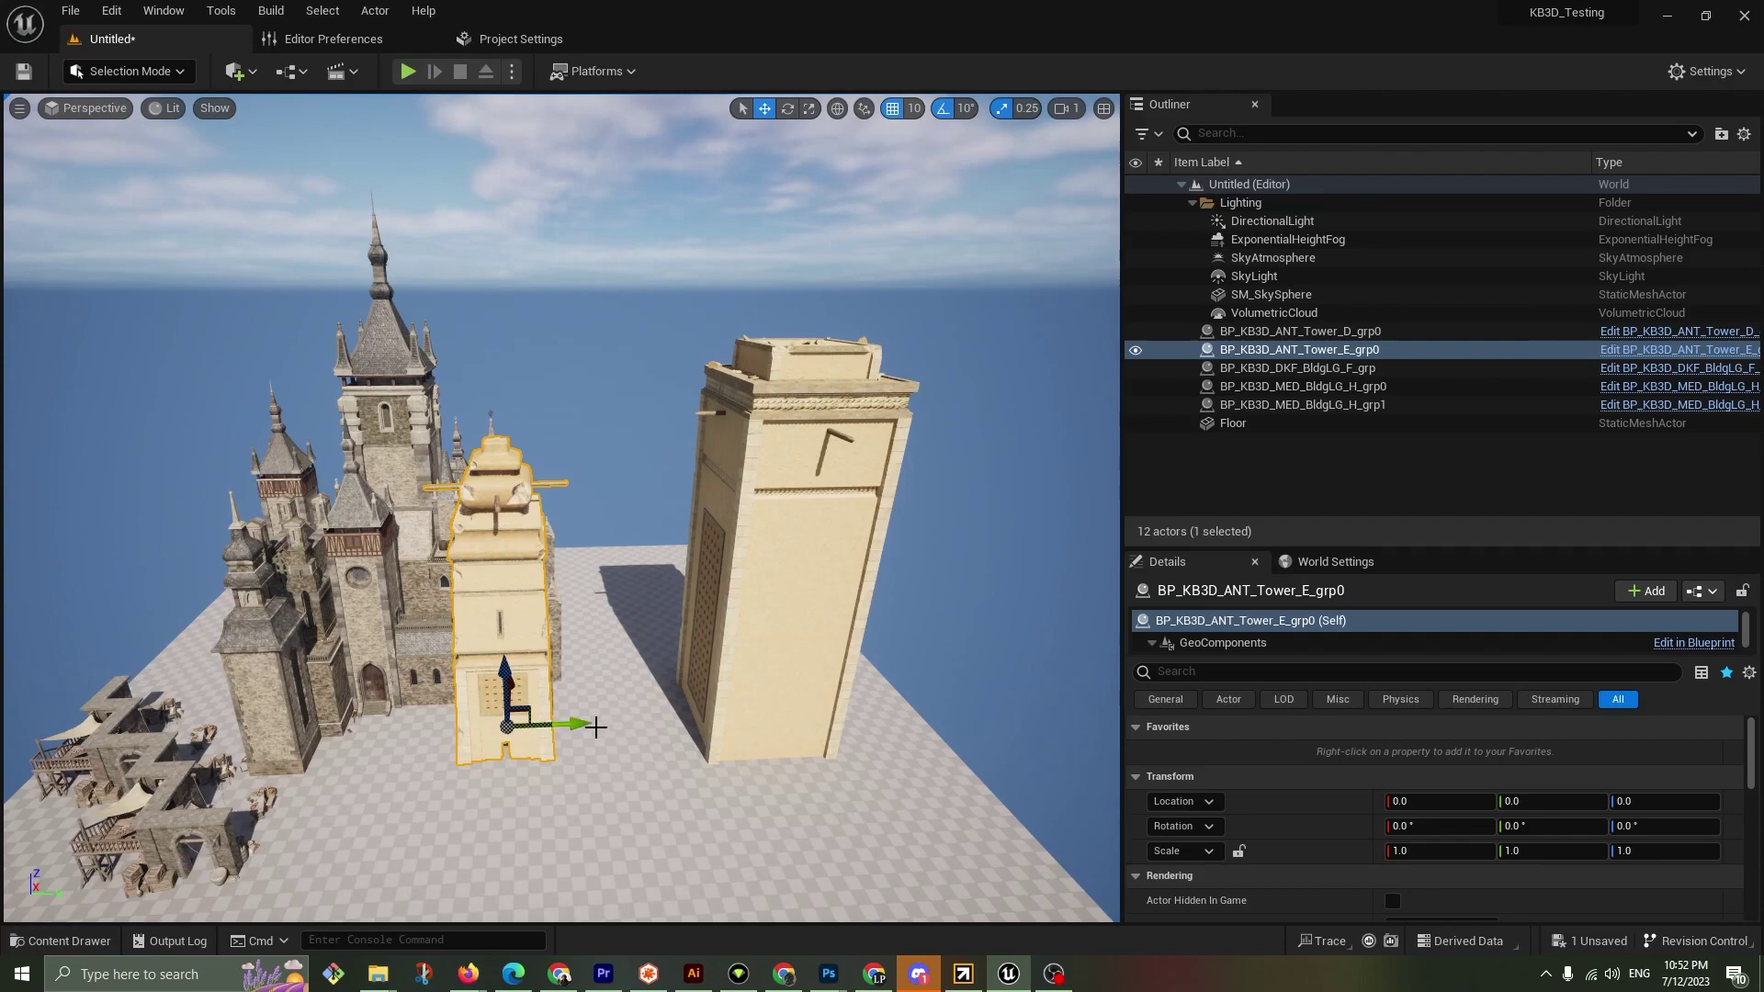
drag(573, 721, 891, 846)
right_drag(891, 846, 1043, 643)
right_drag(687, 758, 687, 755)
right_drag(560, 695, 564, 807)
Select Ancient Tower D and compare its surface textures with those of Ancient Tower E up close
click(389, 595)
right_drag(389, 594, 570, 597)
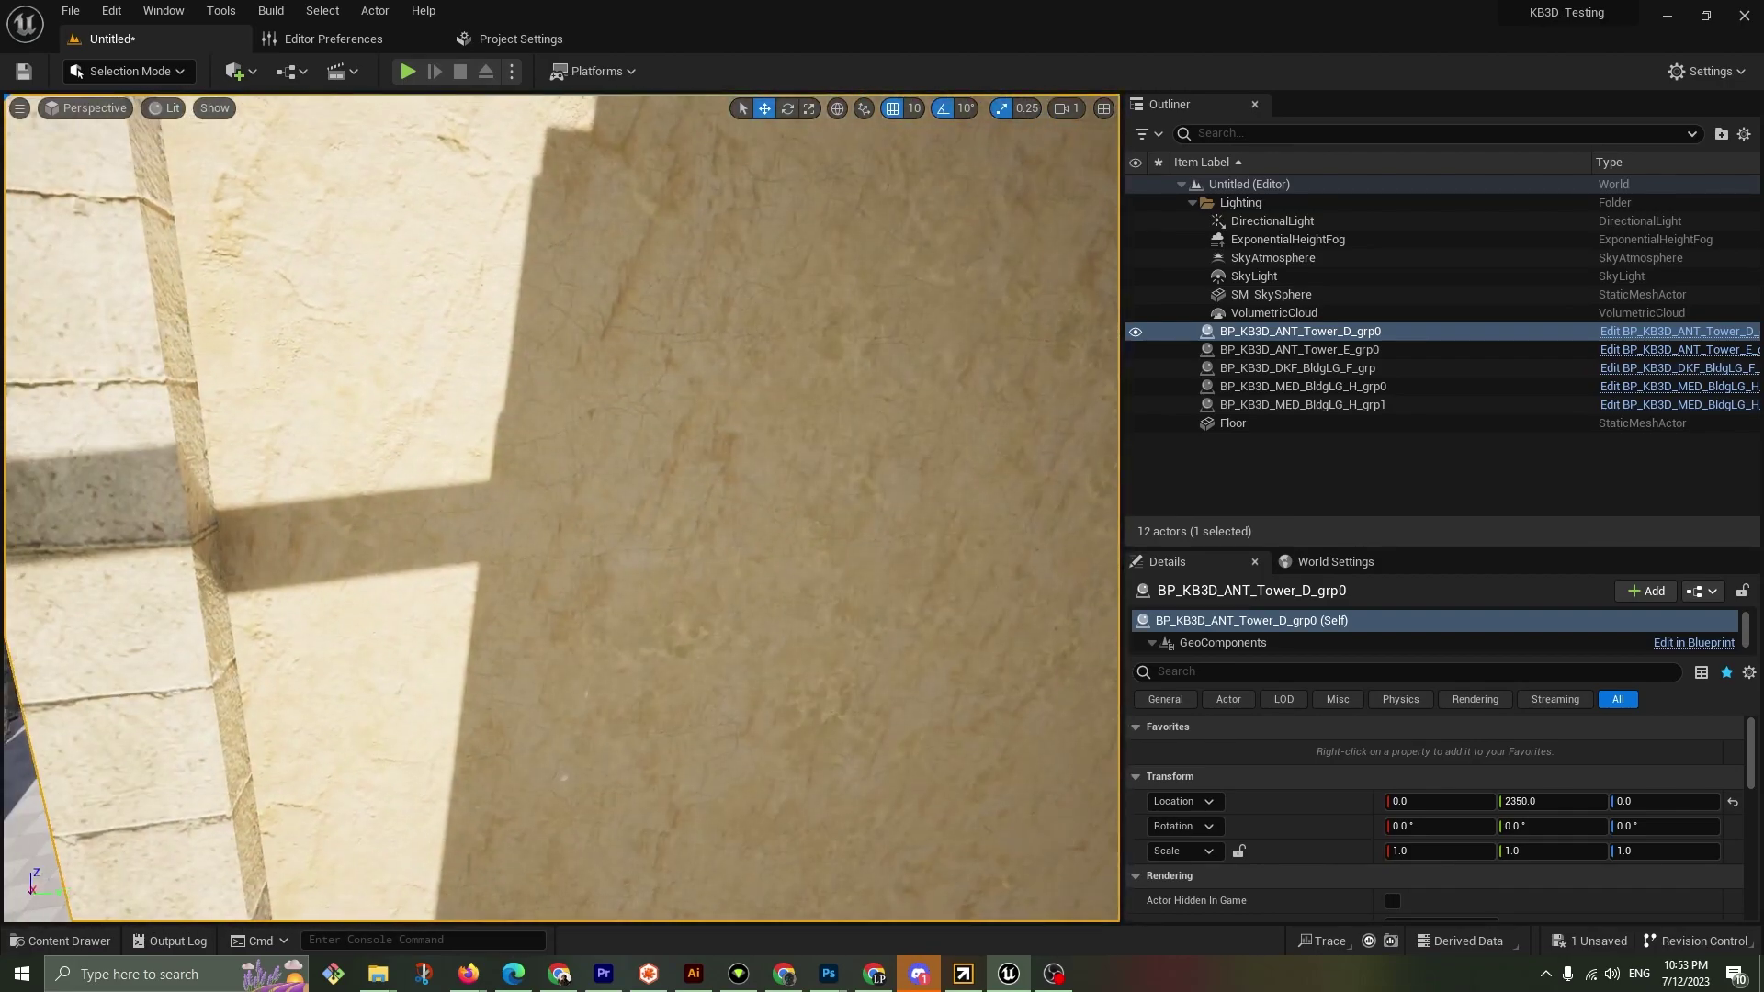
key(w)
key(s)
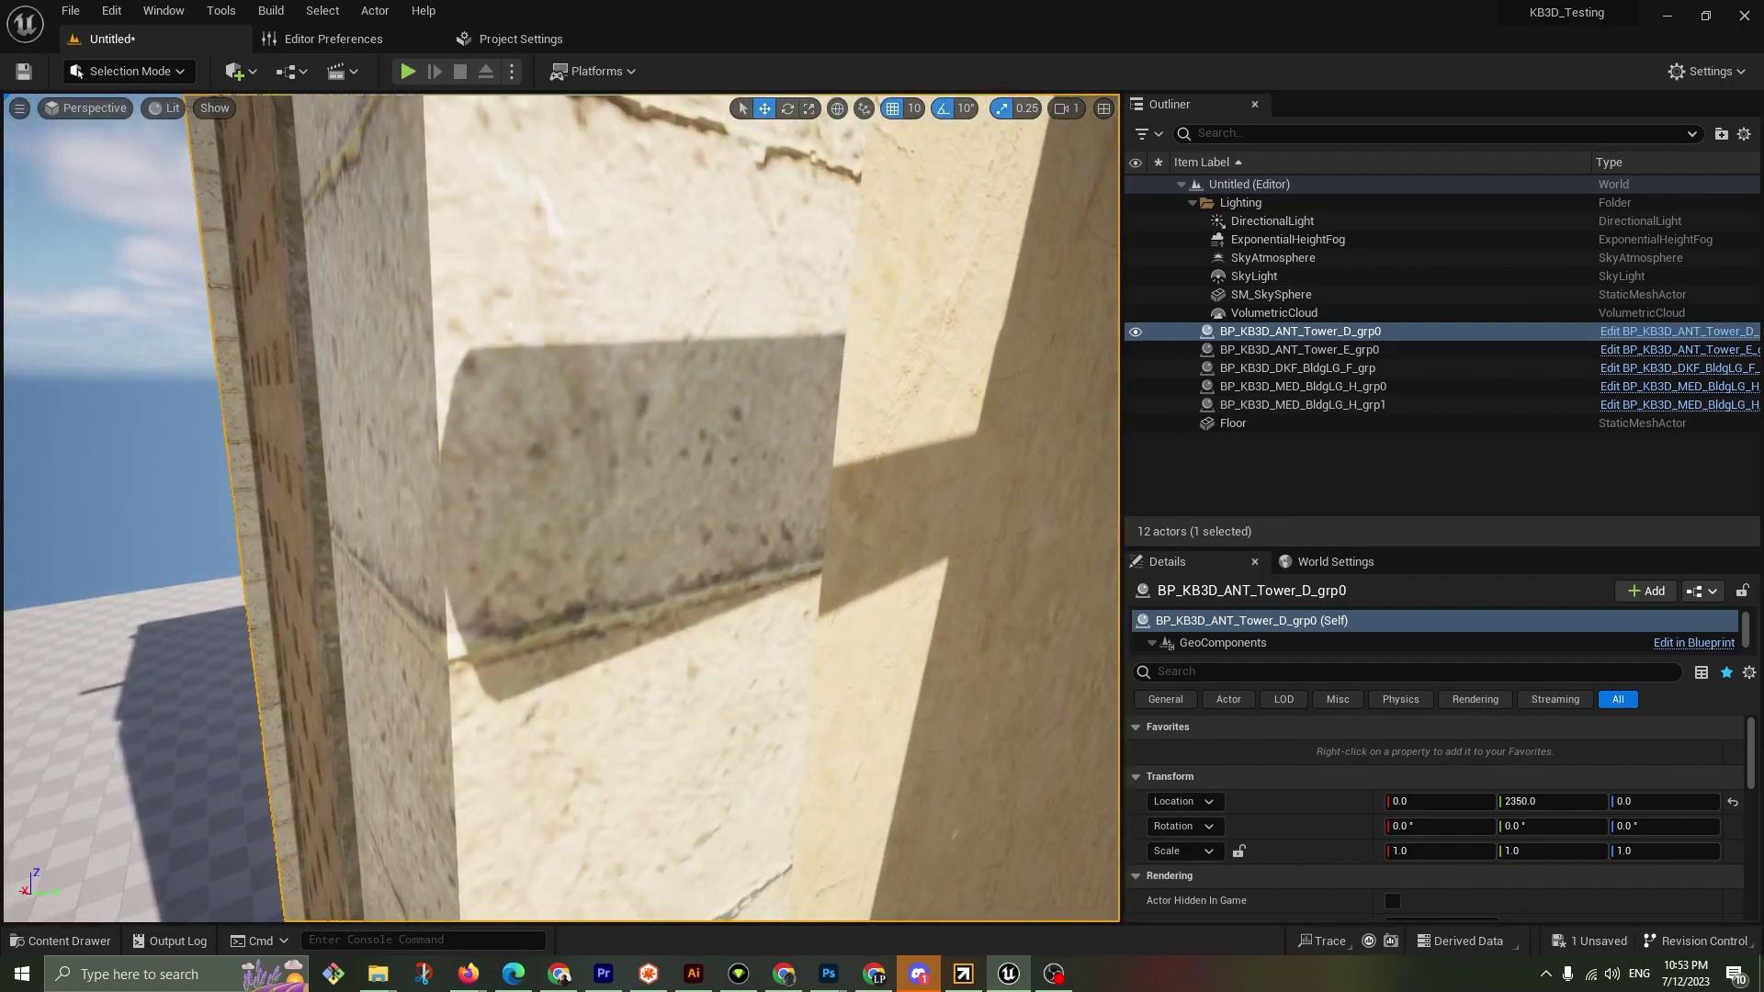
key(w)
key(s)
key(s)
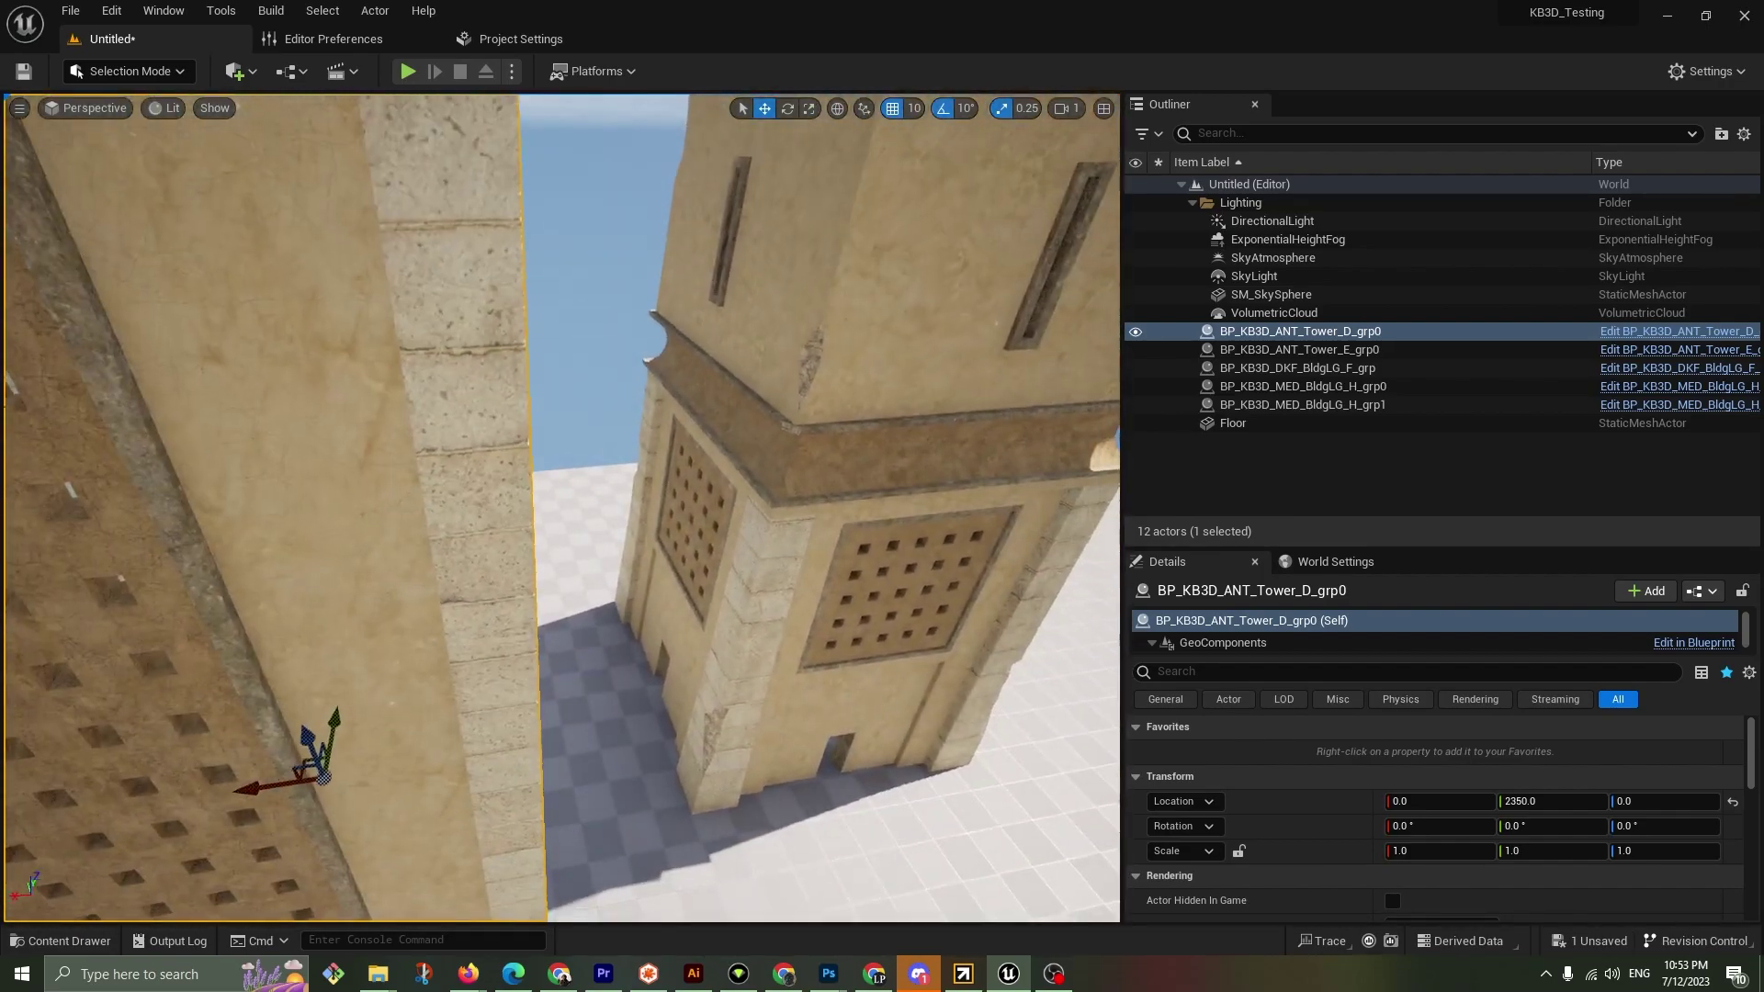
key(w)
right_drag(561, 505, 560, 506)
Switch to Cargo, select Ancient Tower H and set its texture size to 1k jpg
click(971, 982)
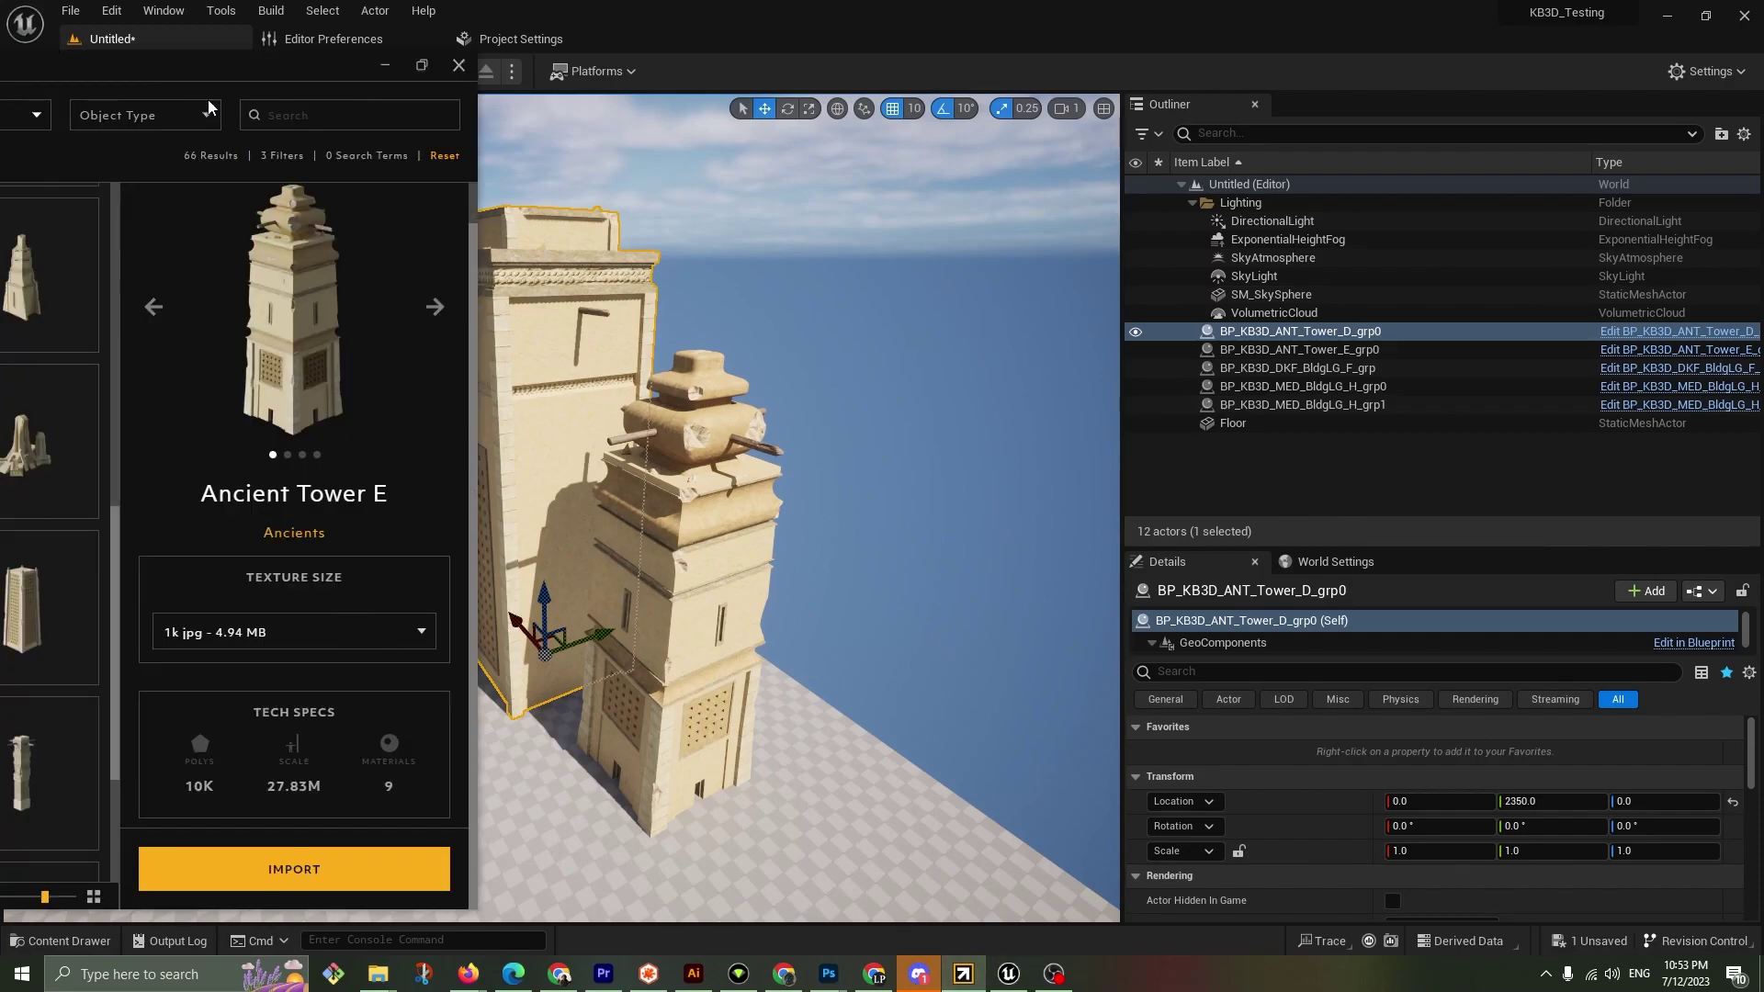
drag(149, 79, 1196, 56)
click(849, 614)
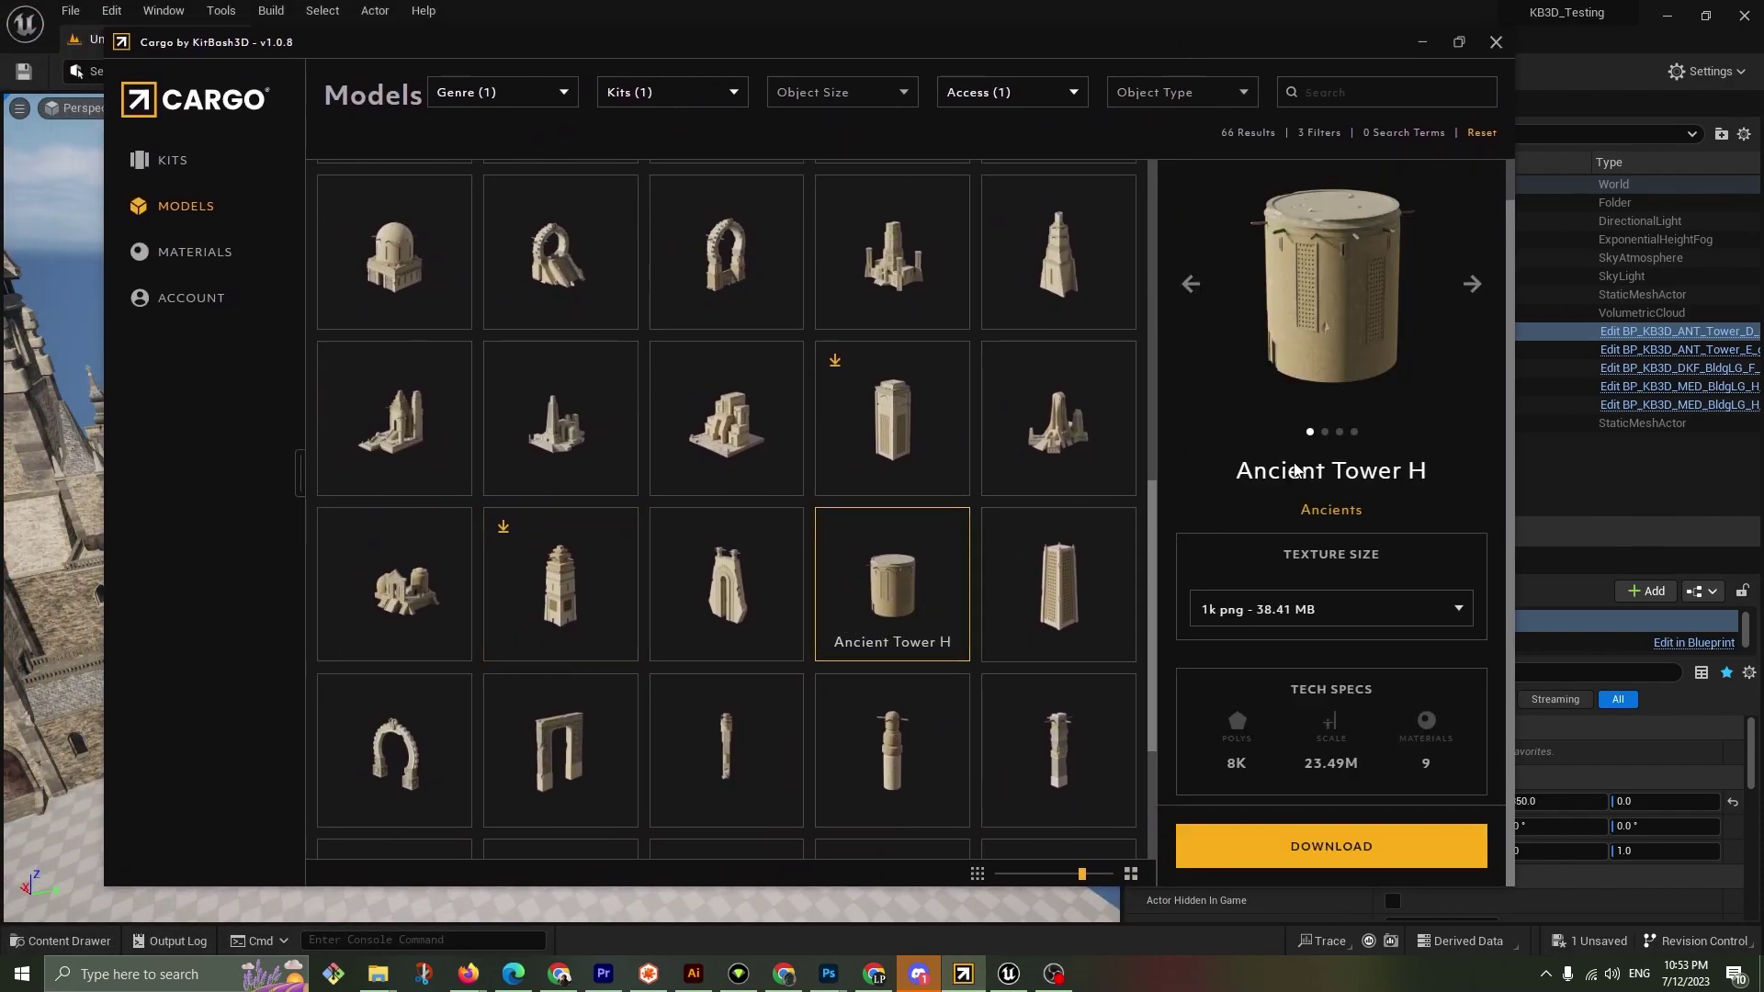
click(1290, 614)
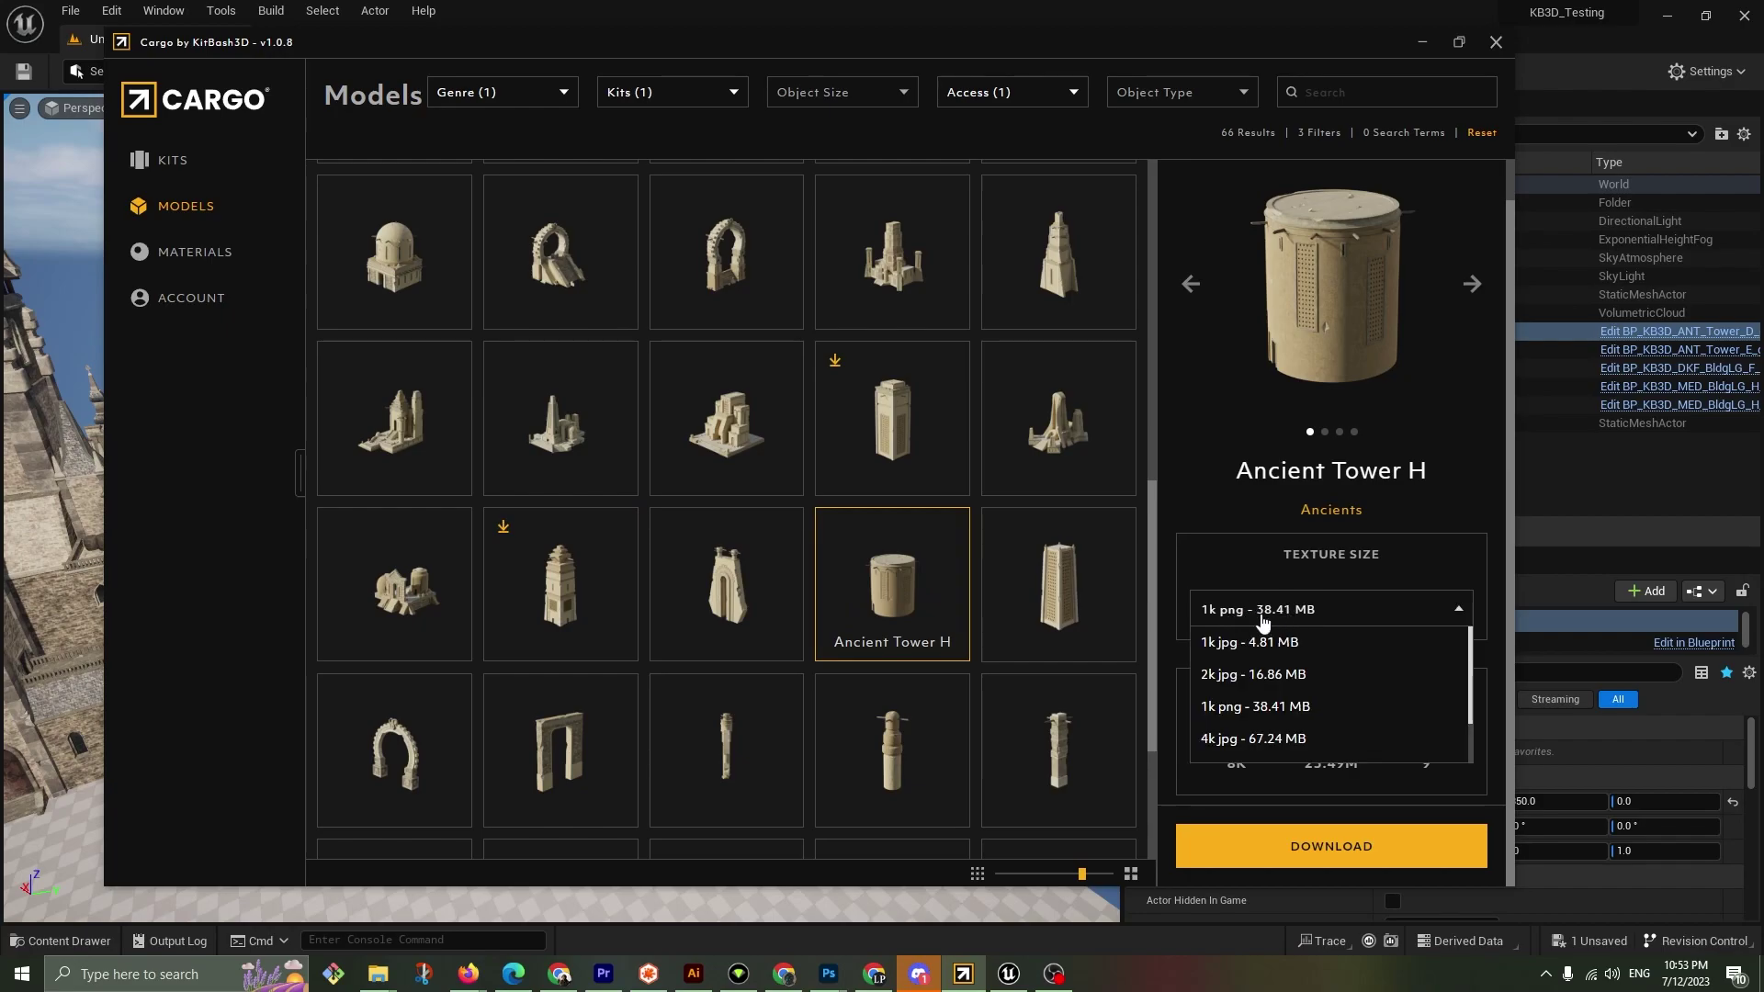
click(1212, 647)
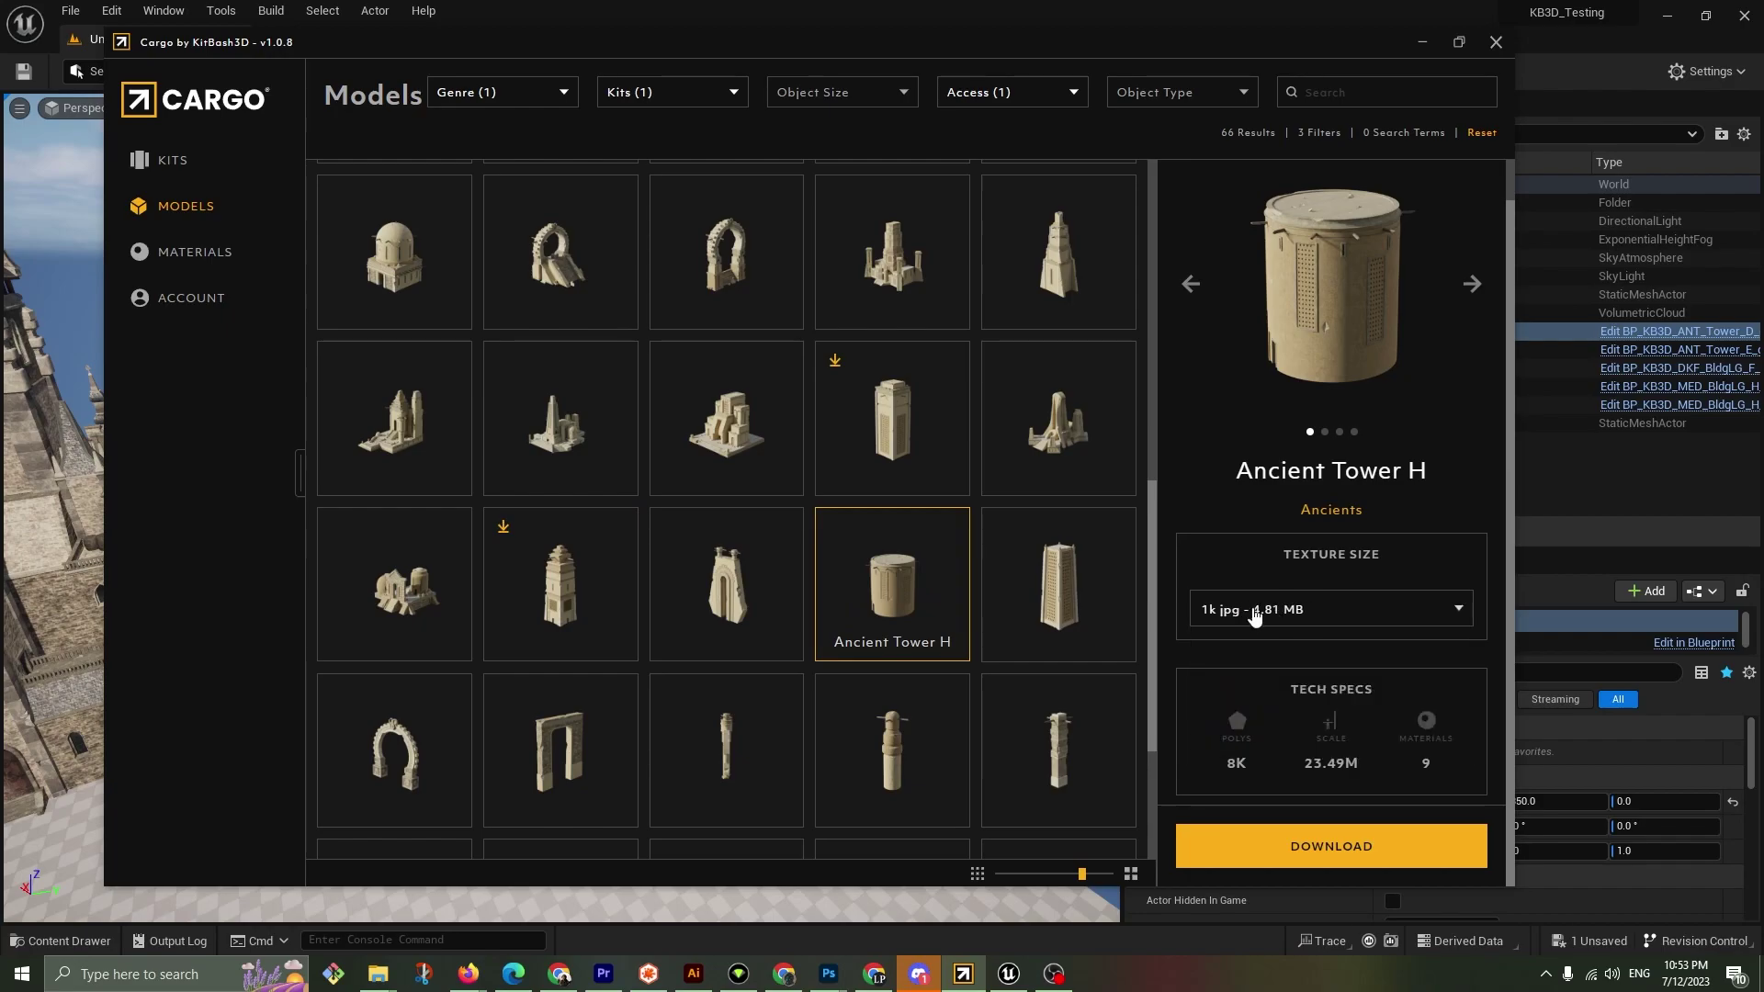
Change the default texture size in the Cargo account settings to 1k JPG and return to the model library
click(190, 300)
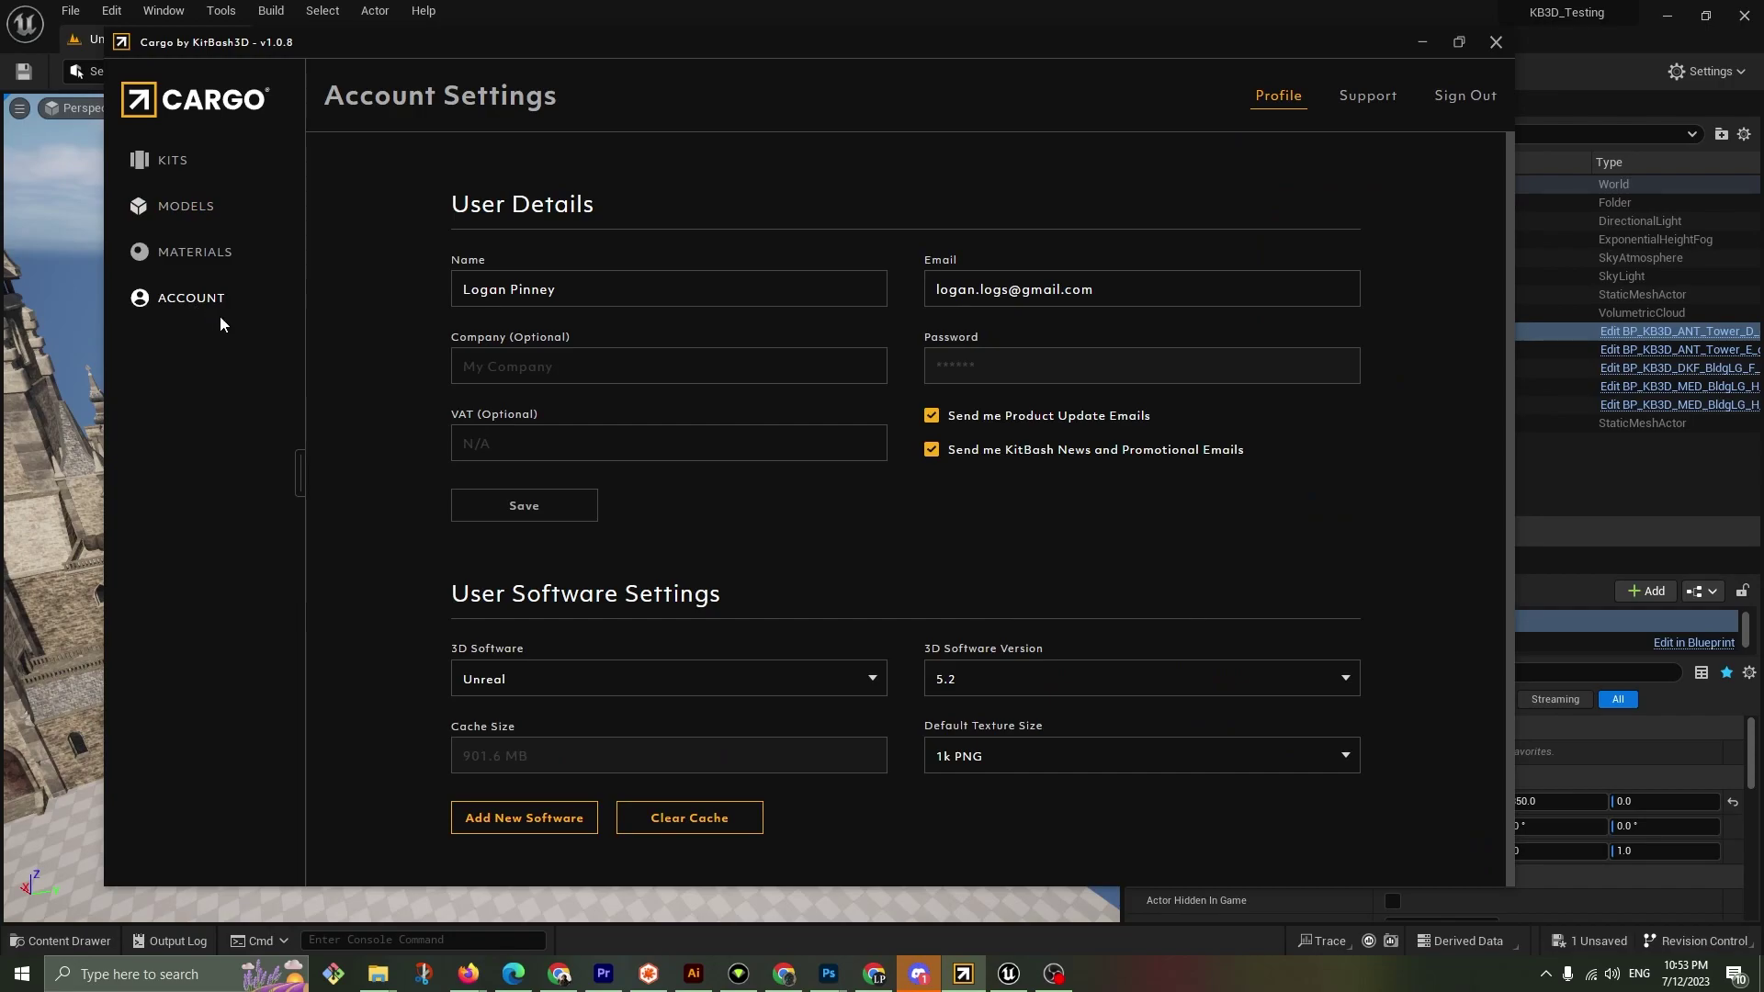
click(1004, 762)
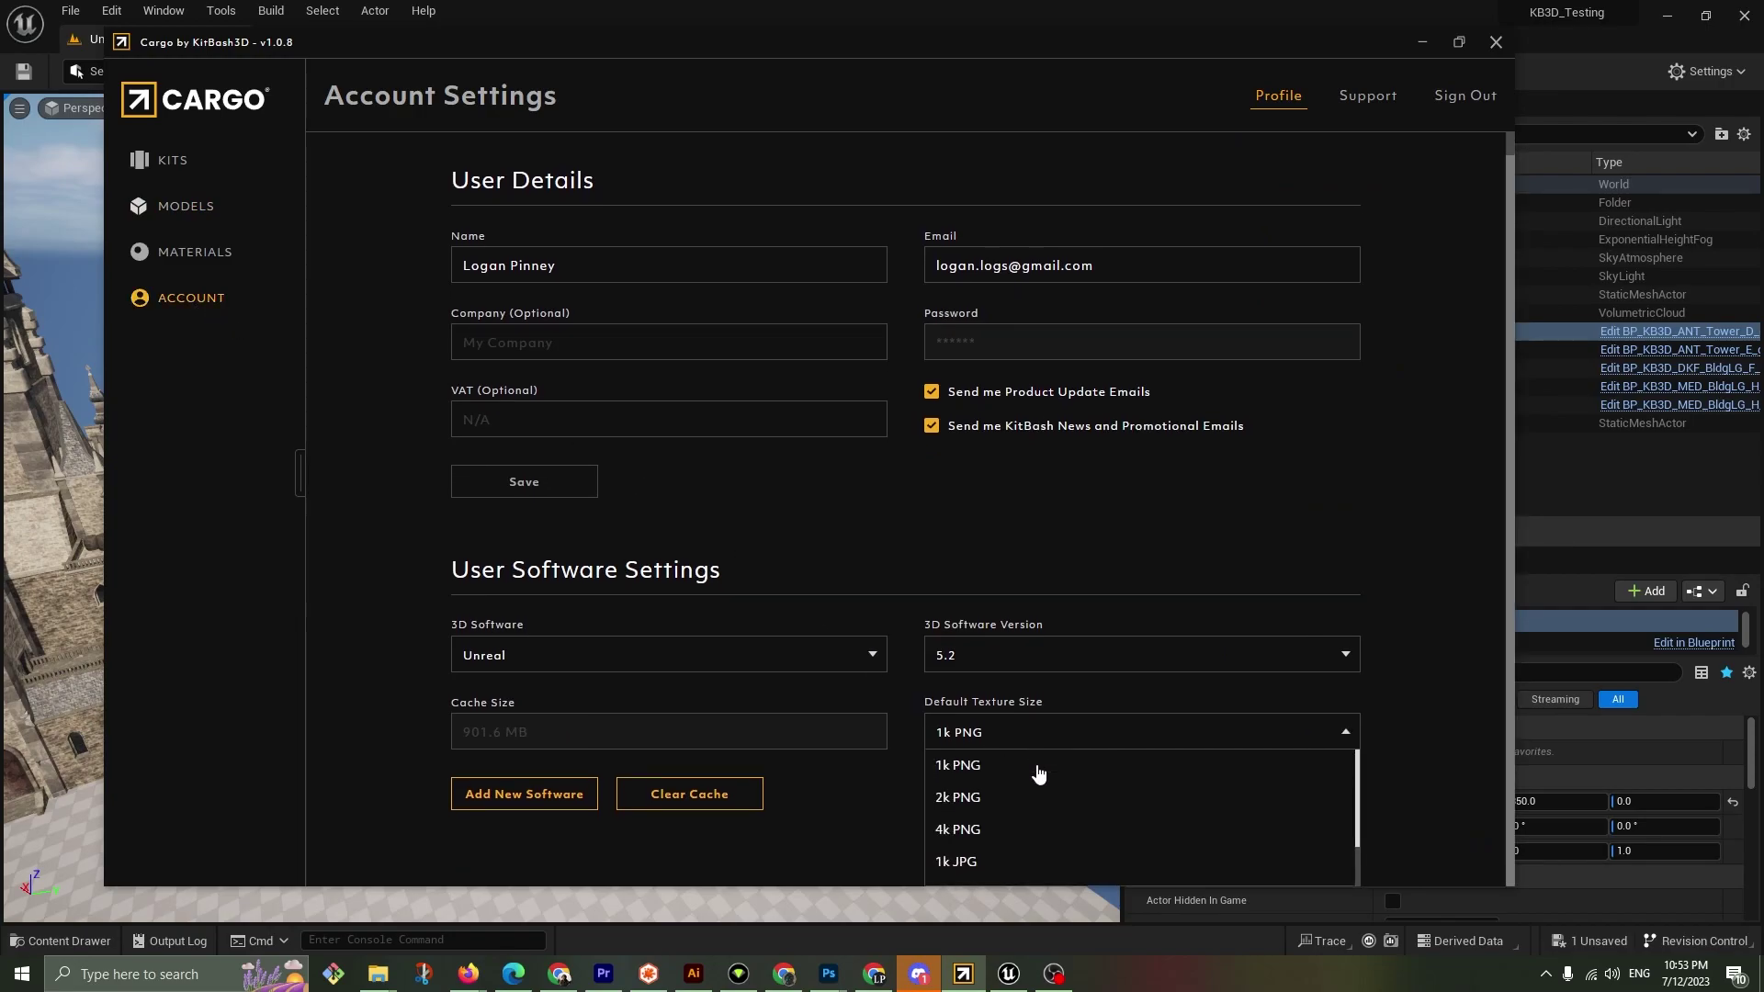
click(961, 868)
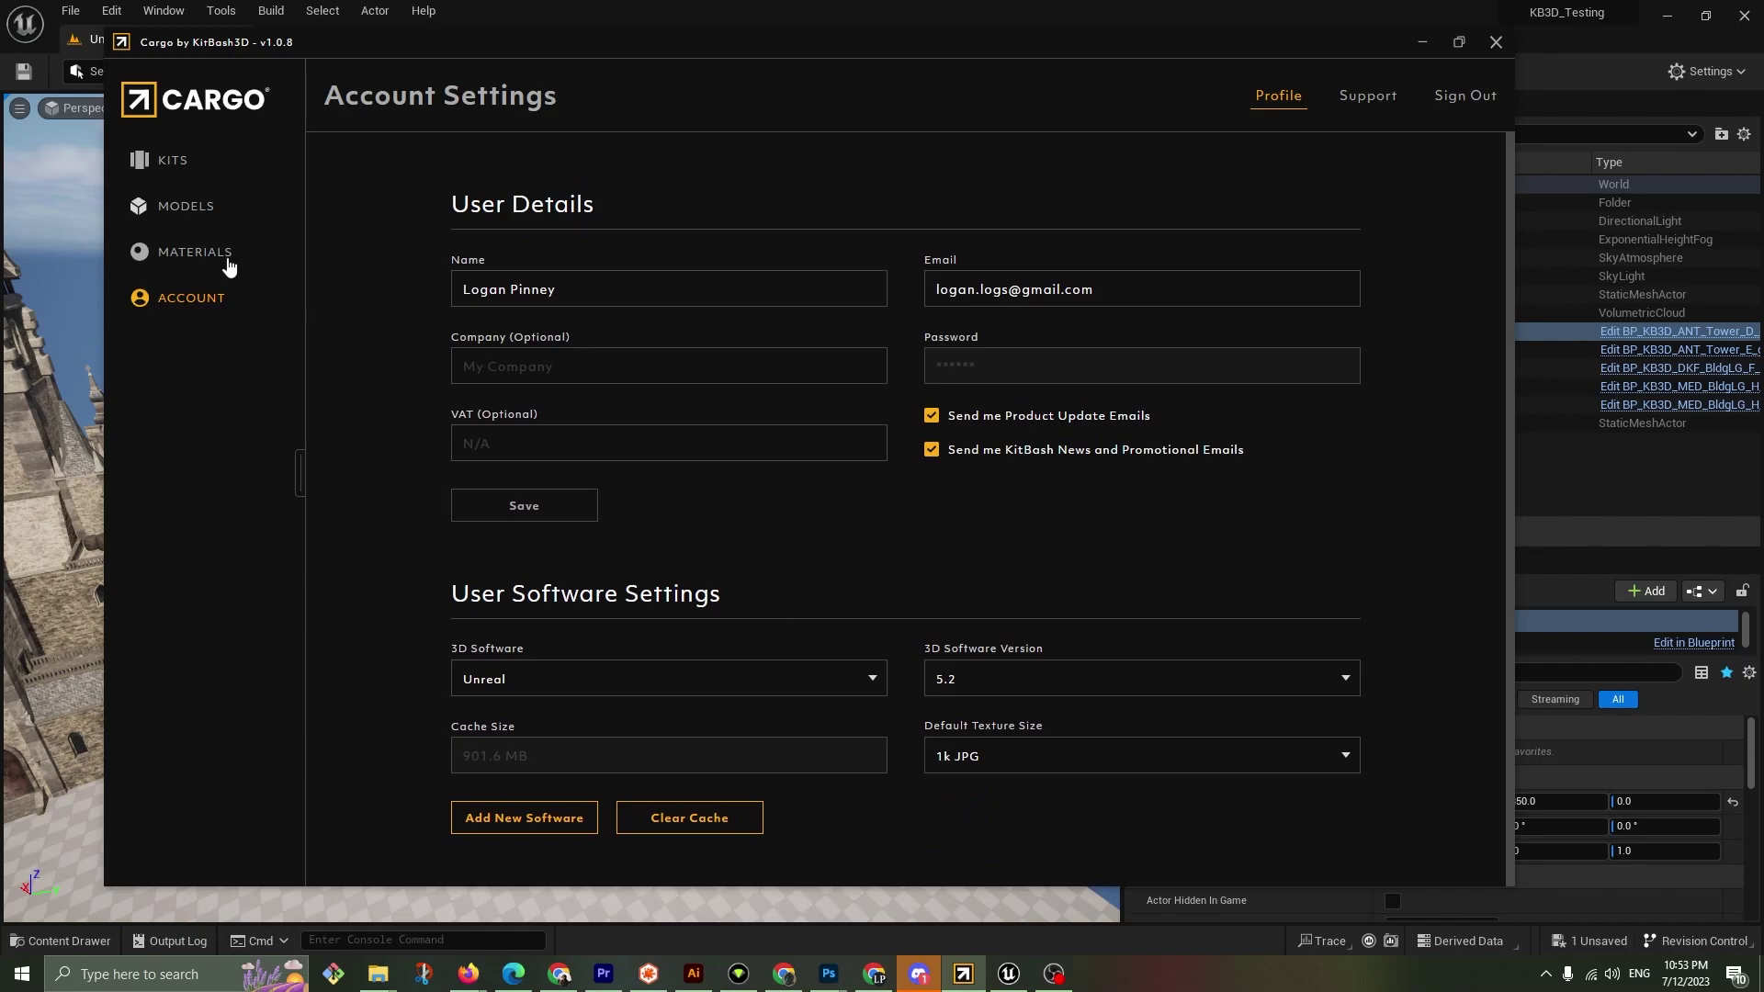
click(184, 208)
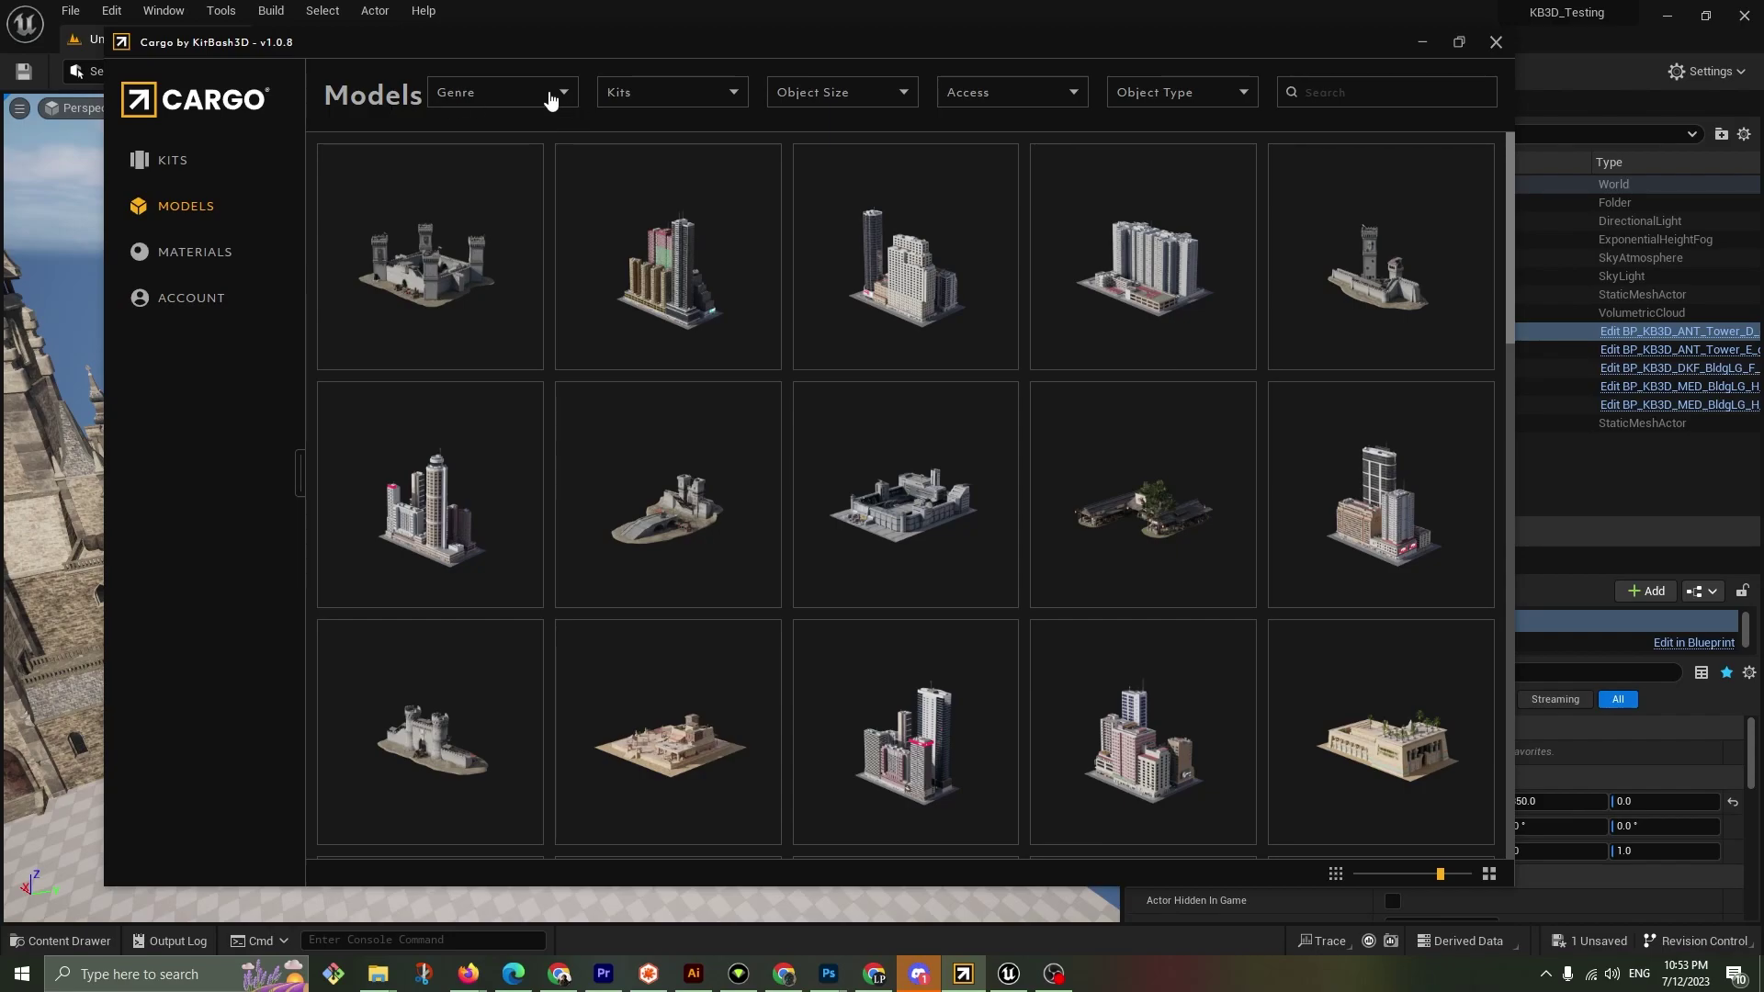
Filter the model library to the Ancients kit and browse down to the tower models
click(516, 95)
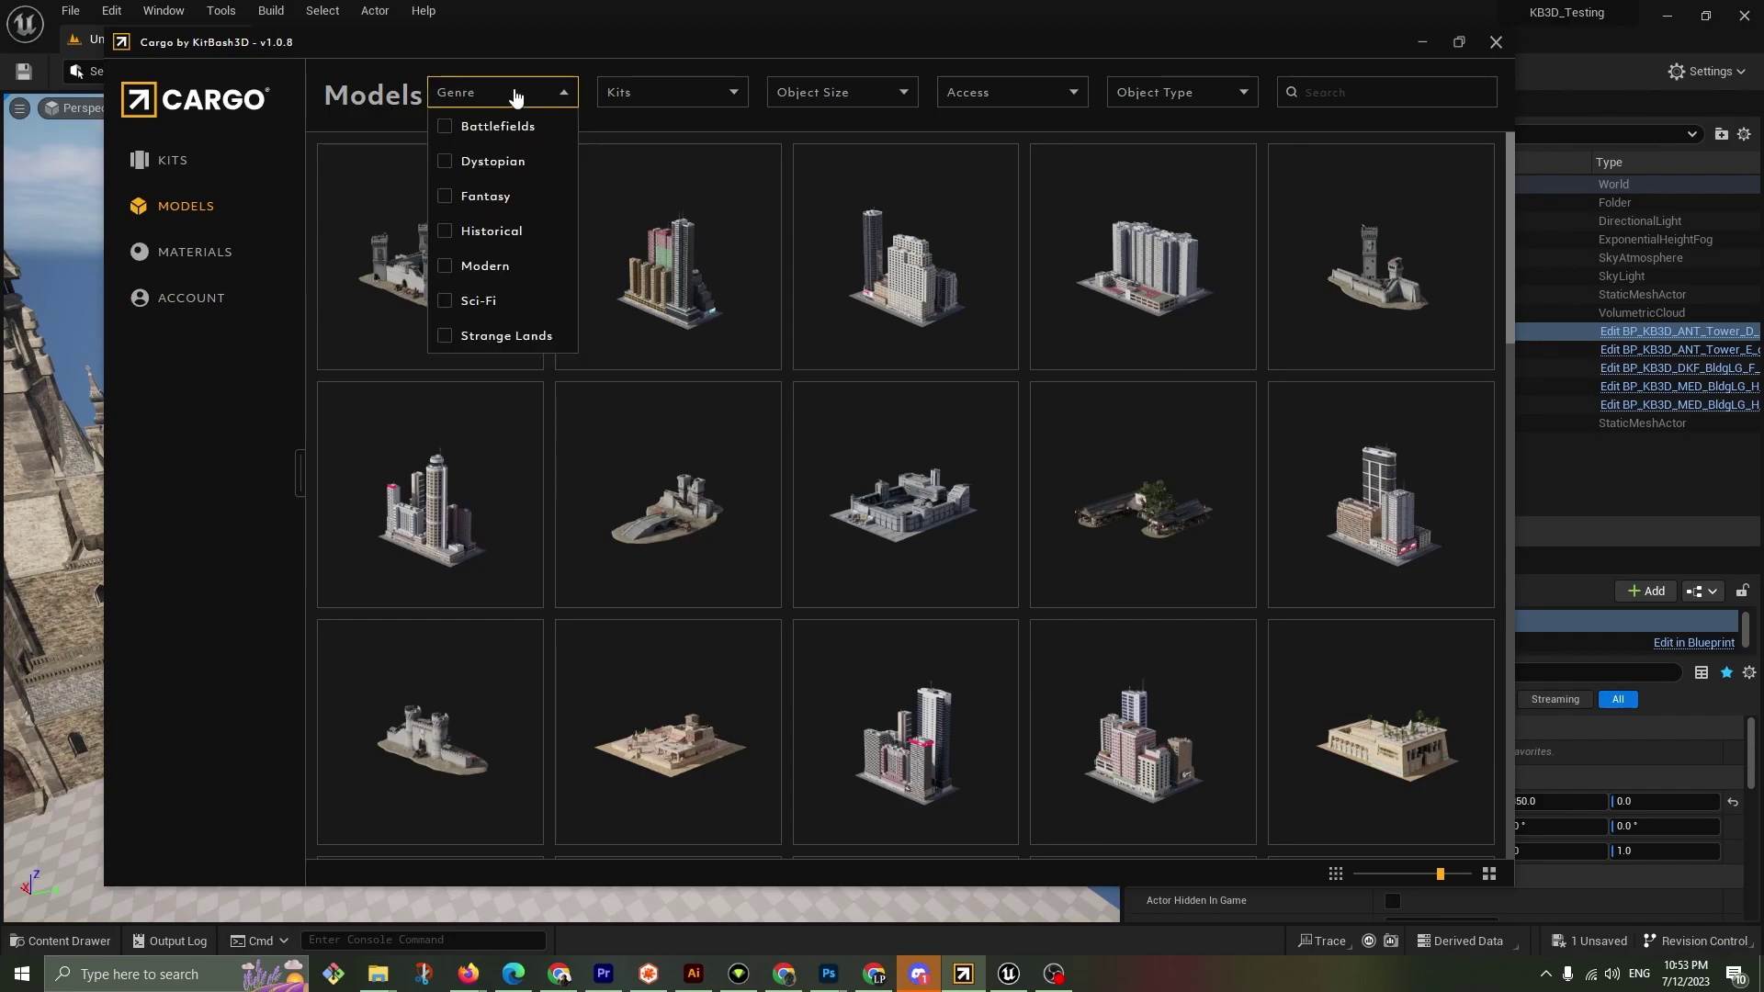
click(637, 95)
click(616, 232)
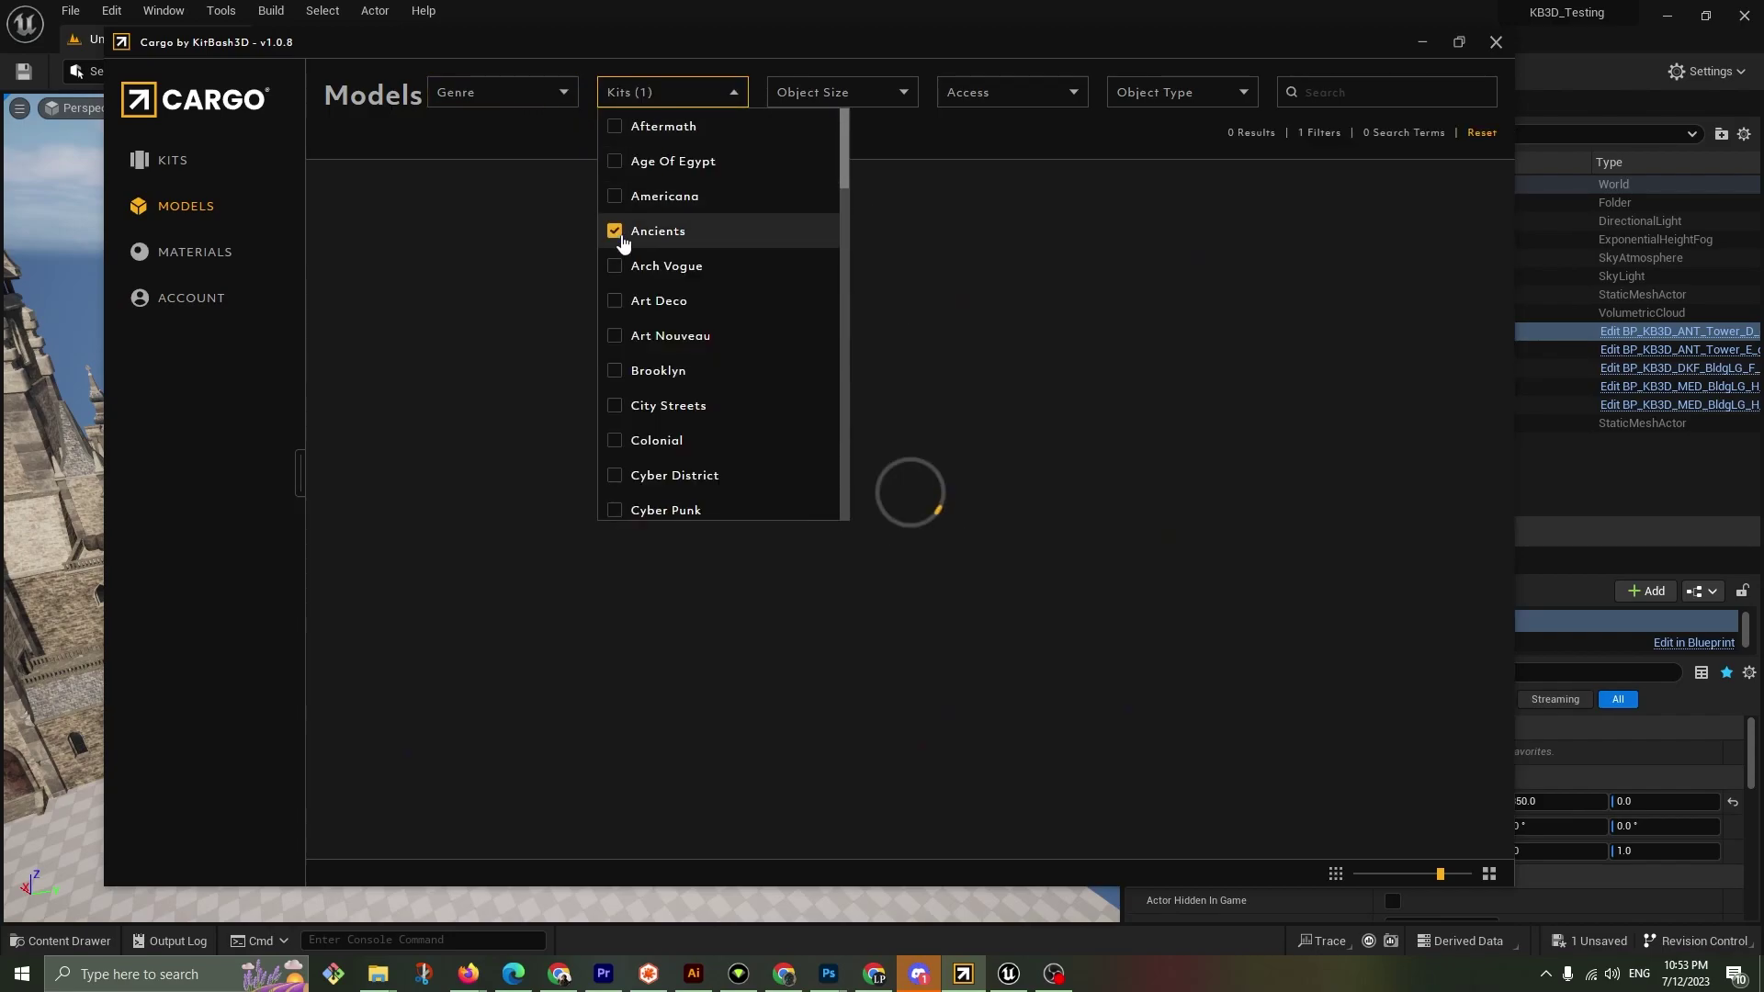
scroll(1143, 456, down, 10)
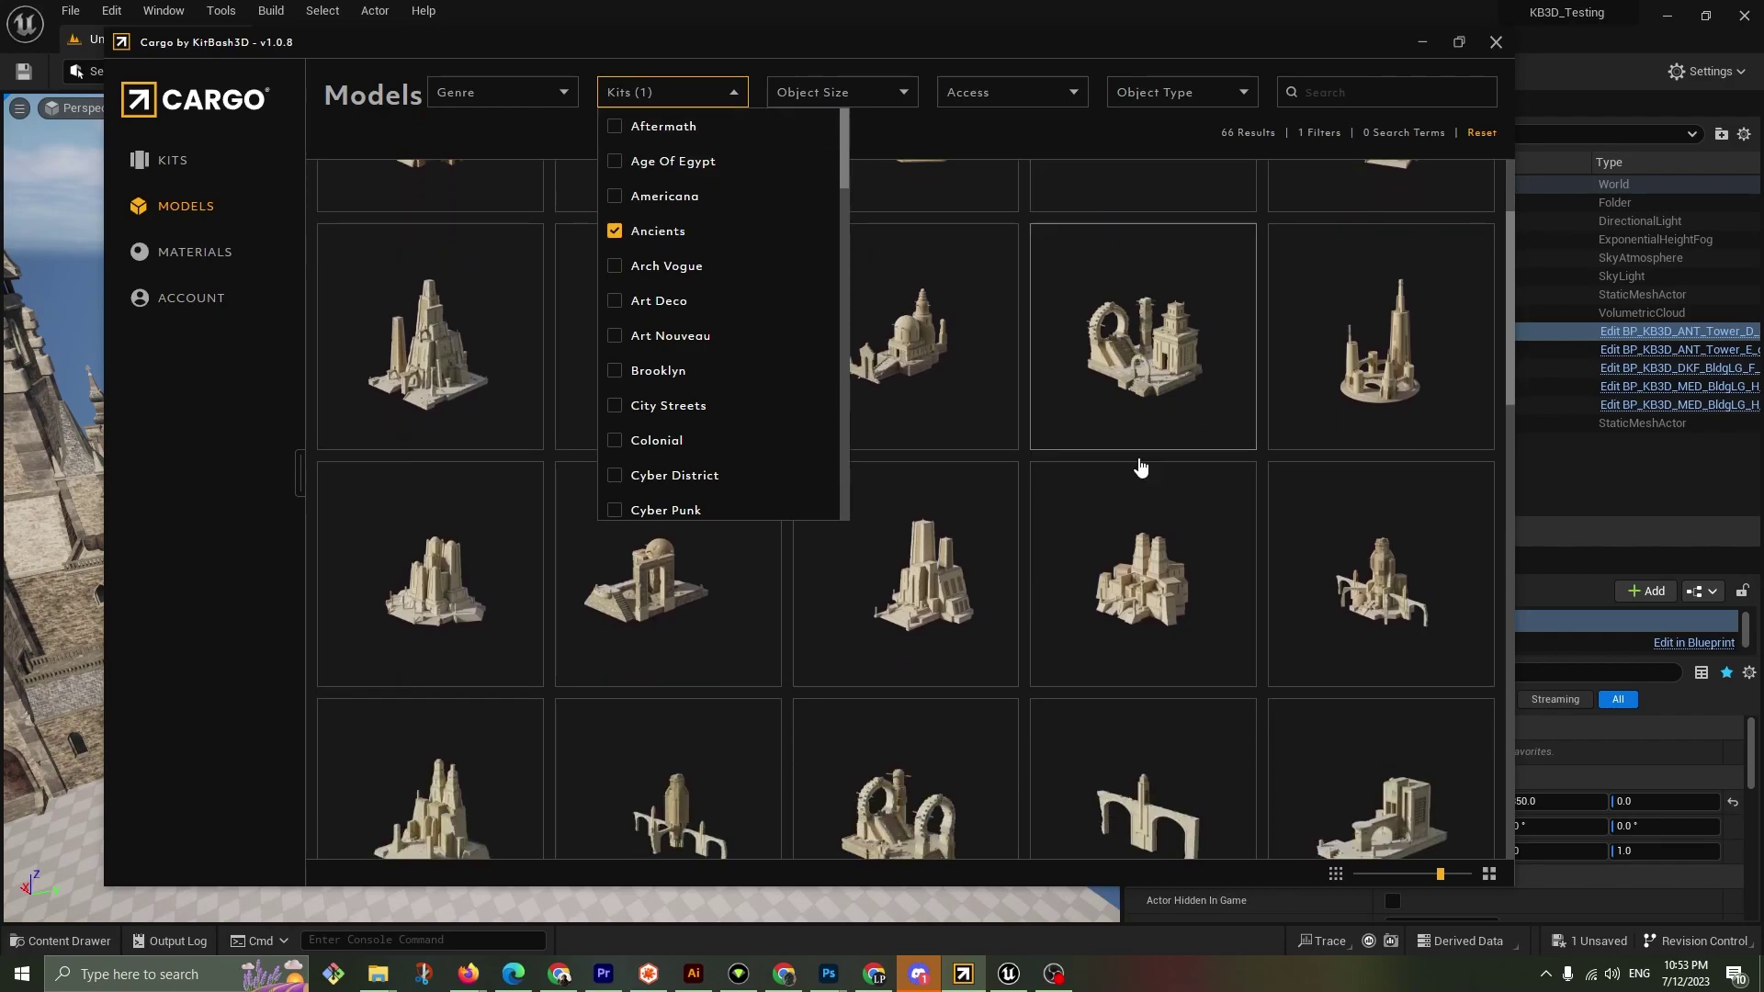
scroll(1069, 486, down, 3)
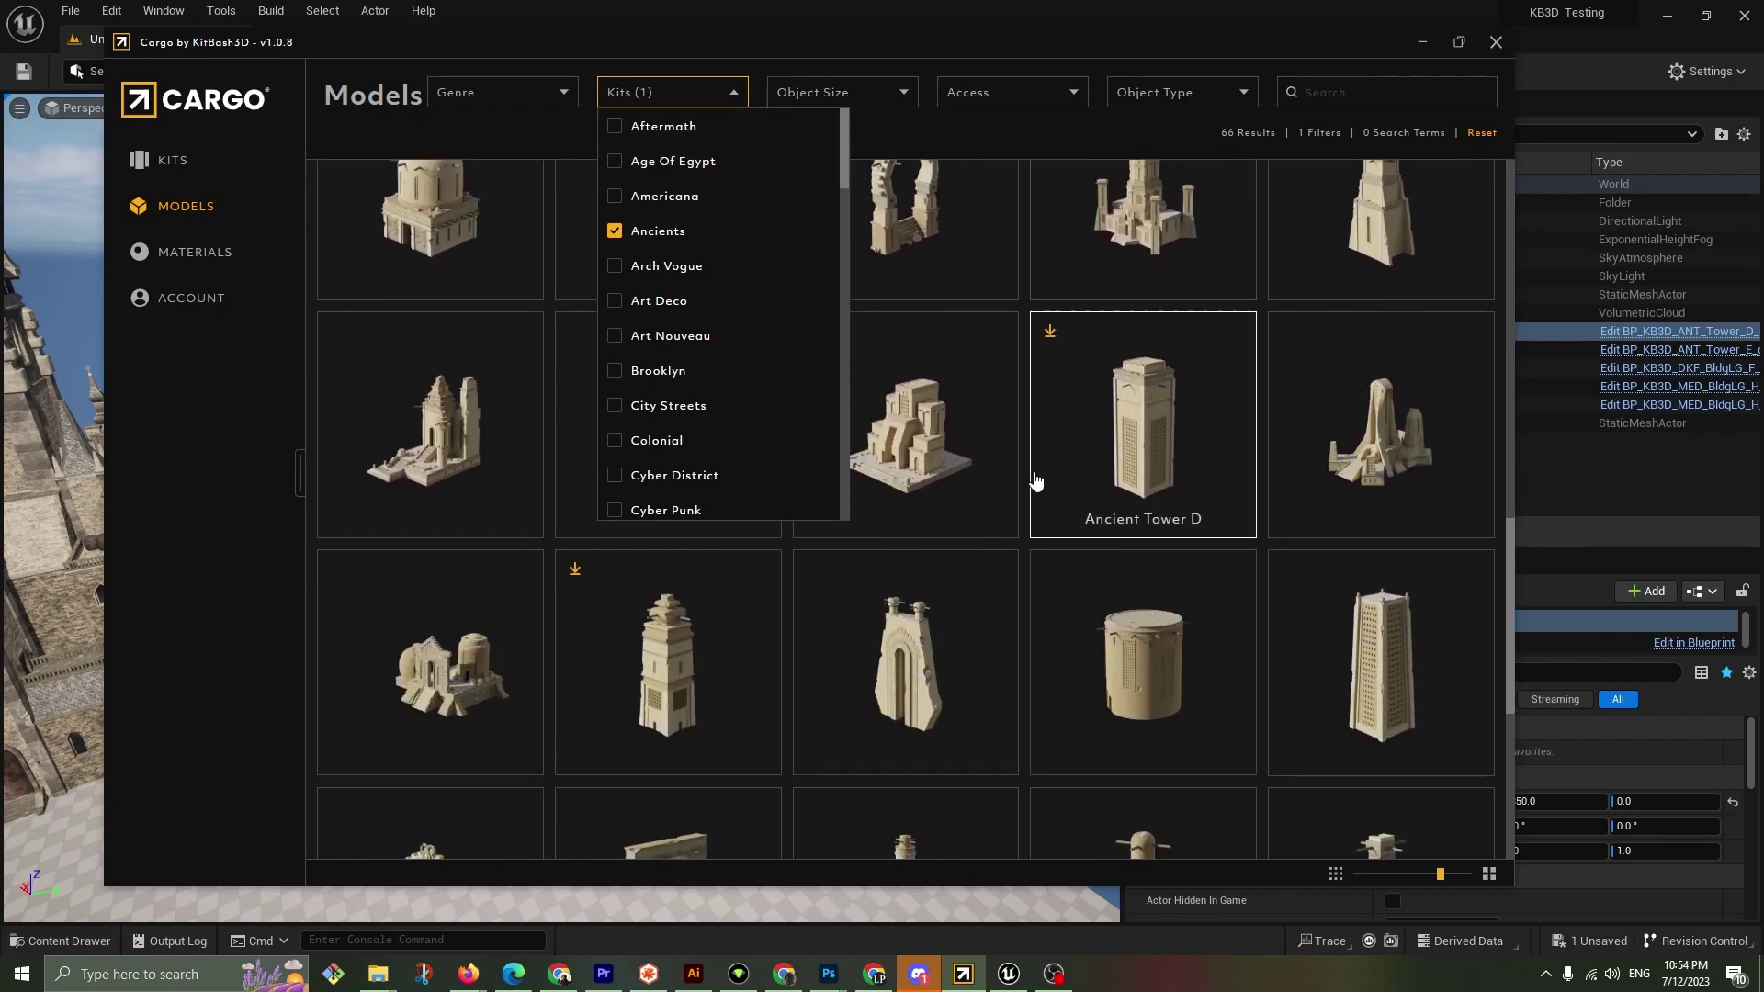
View Ancient Tower H and go through the preview images of Ancient Tower L
click(1163, 651)
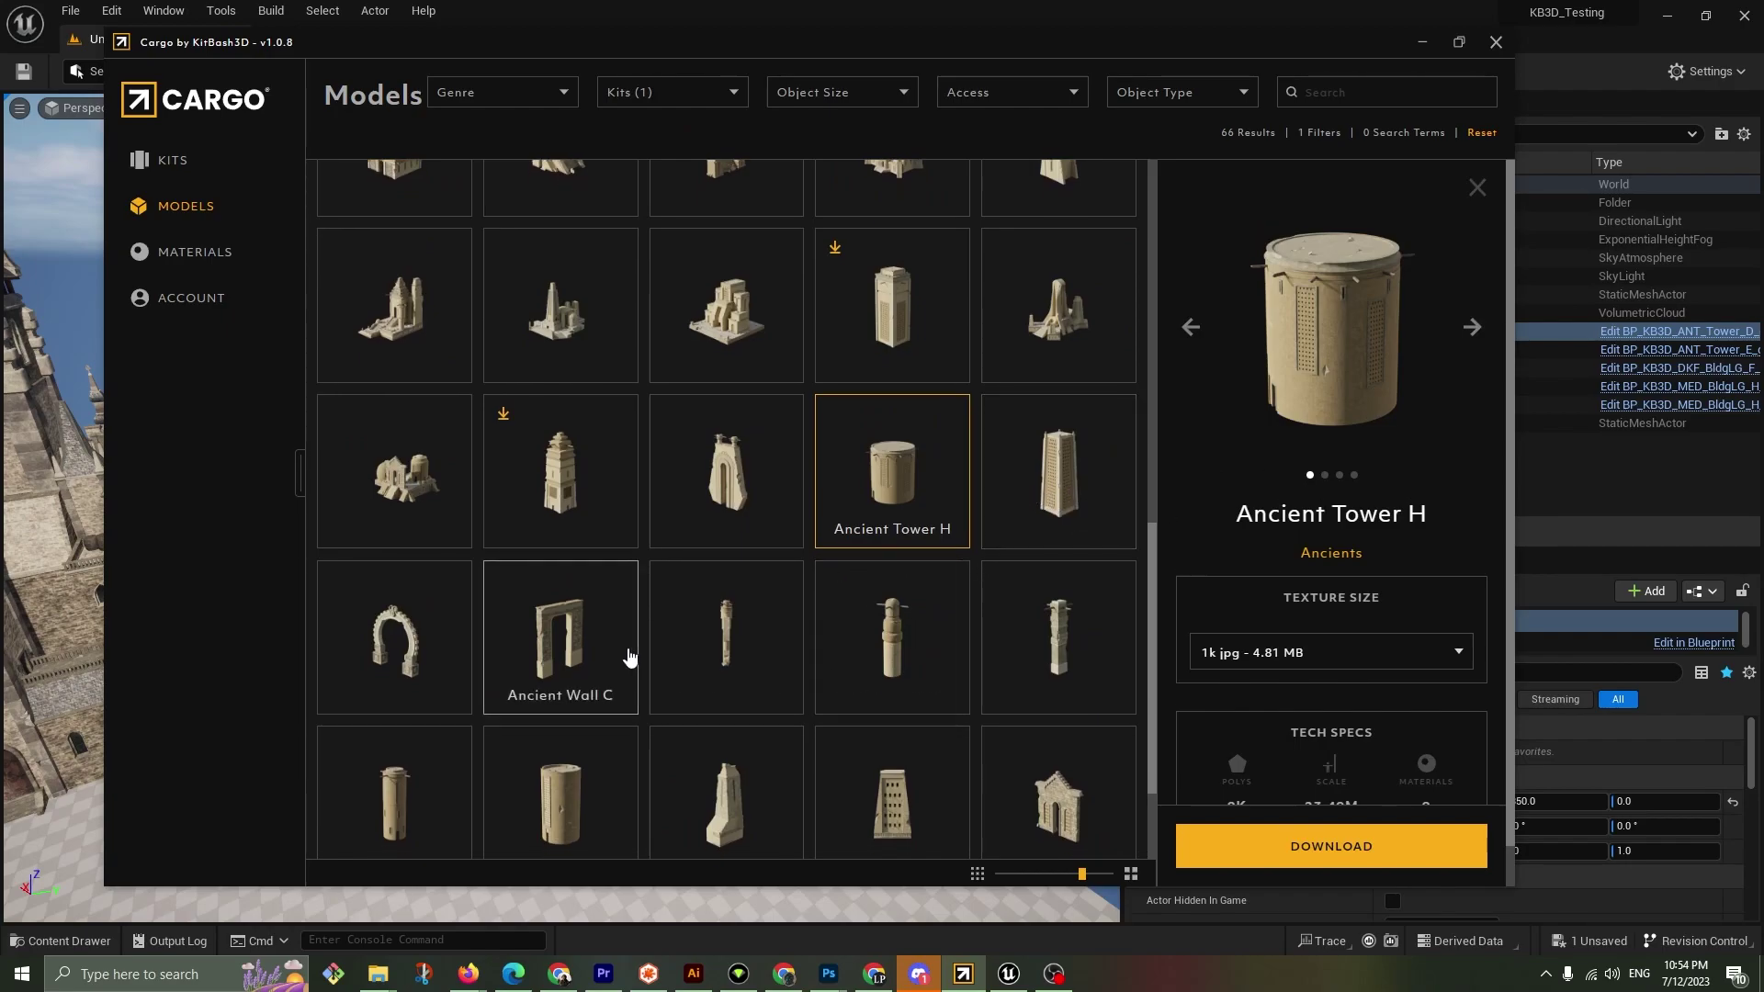
scroll(629, 655, down, 1)
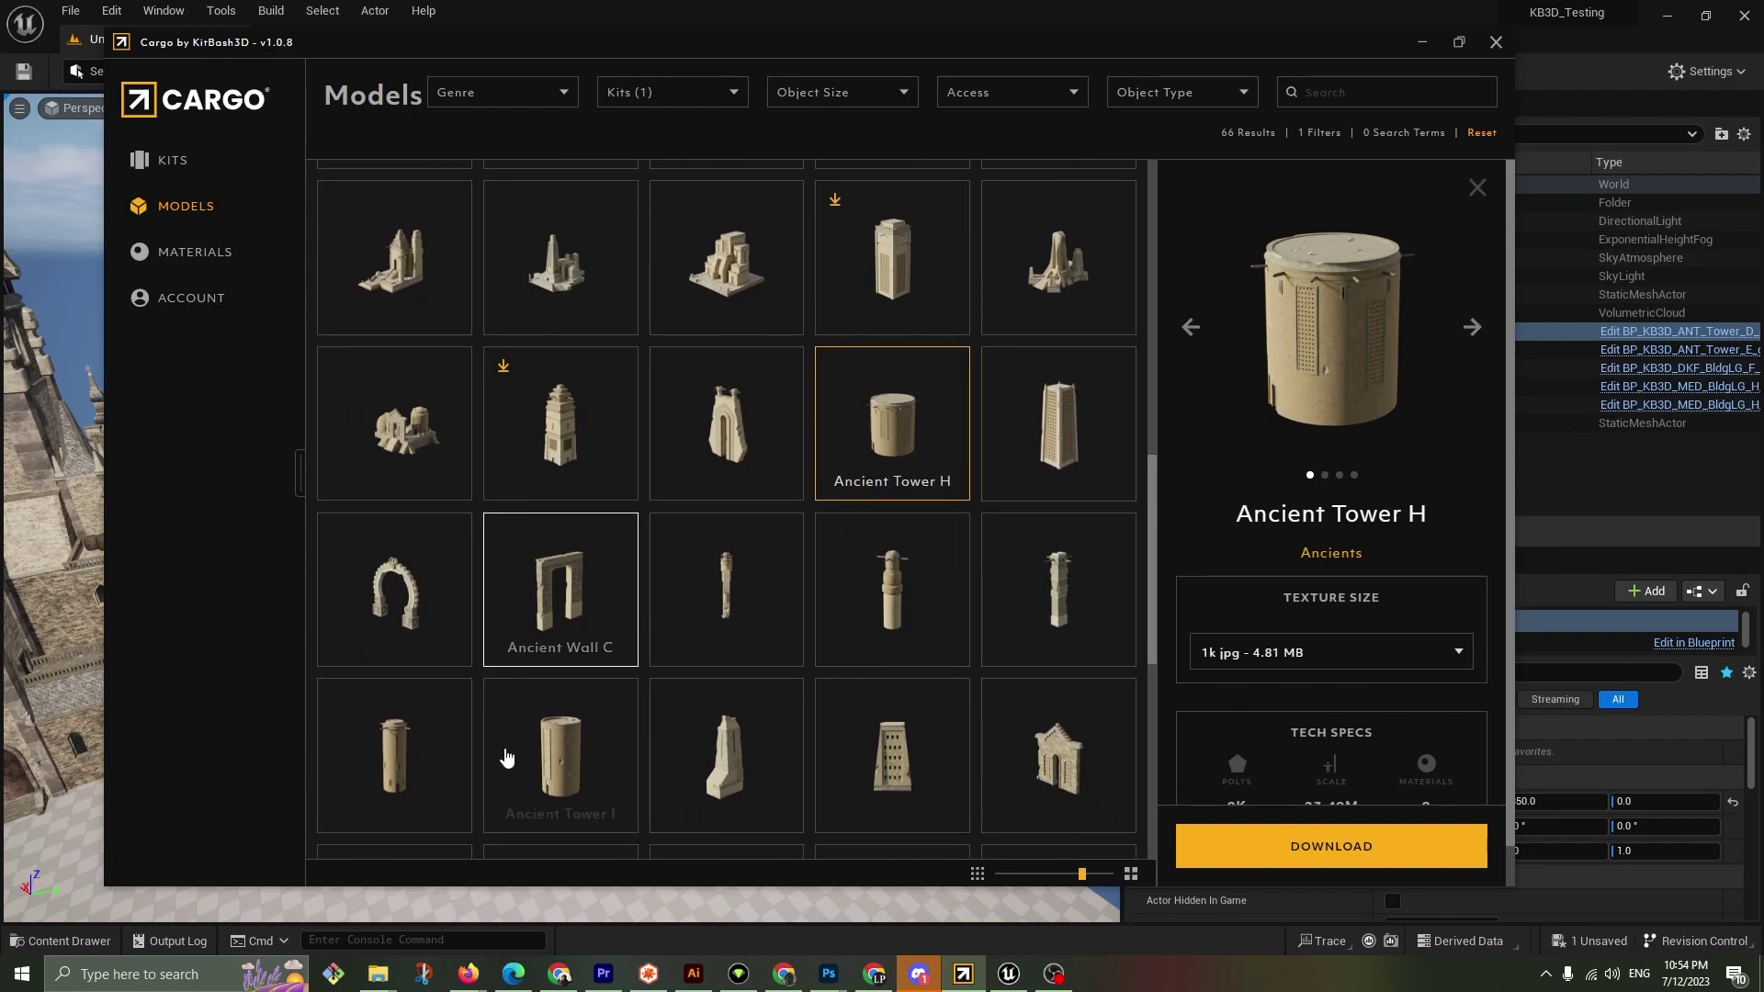
click(878, 782)
click(1468, 332)
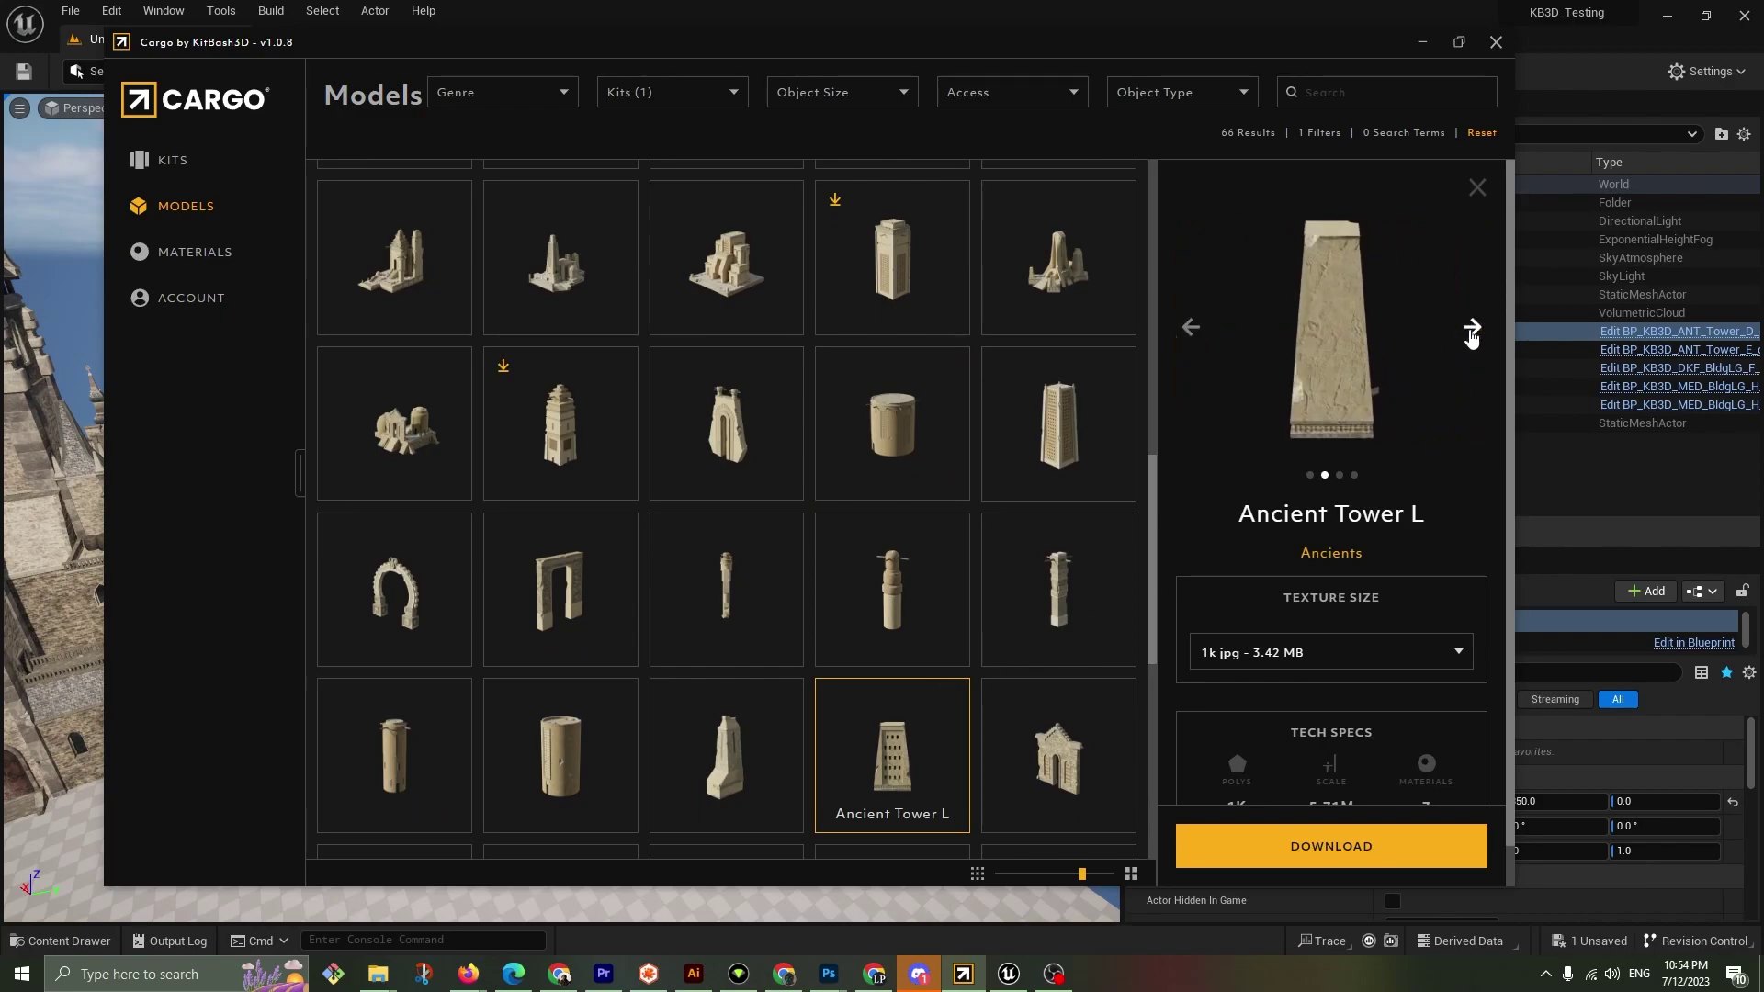
click(1470, 332)
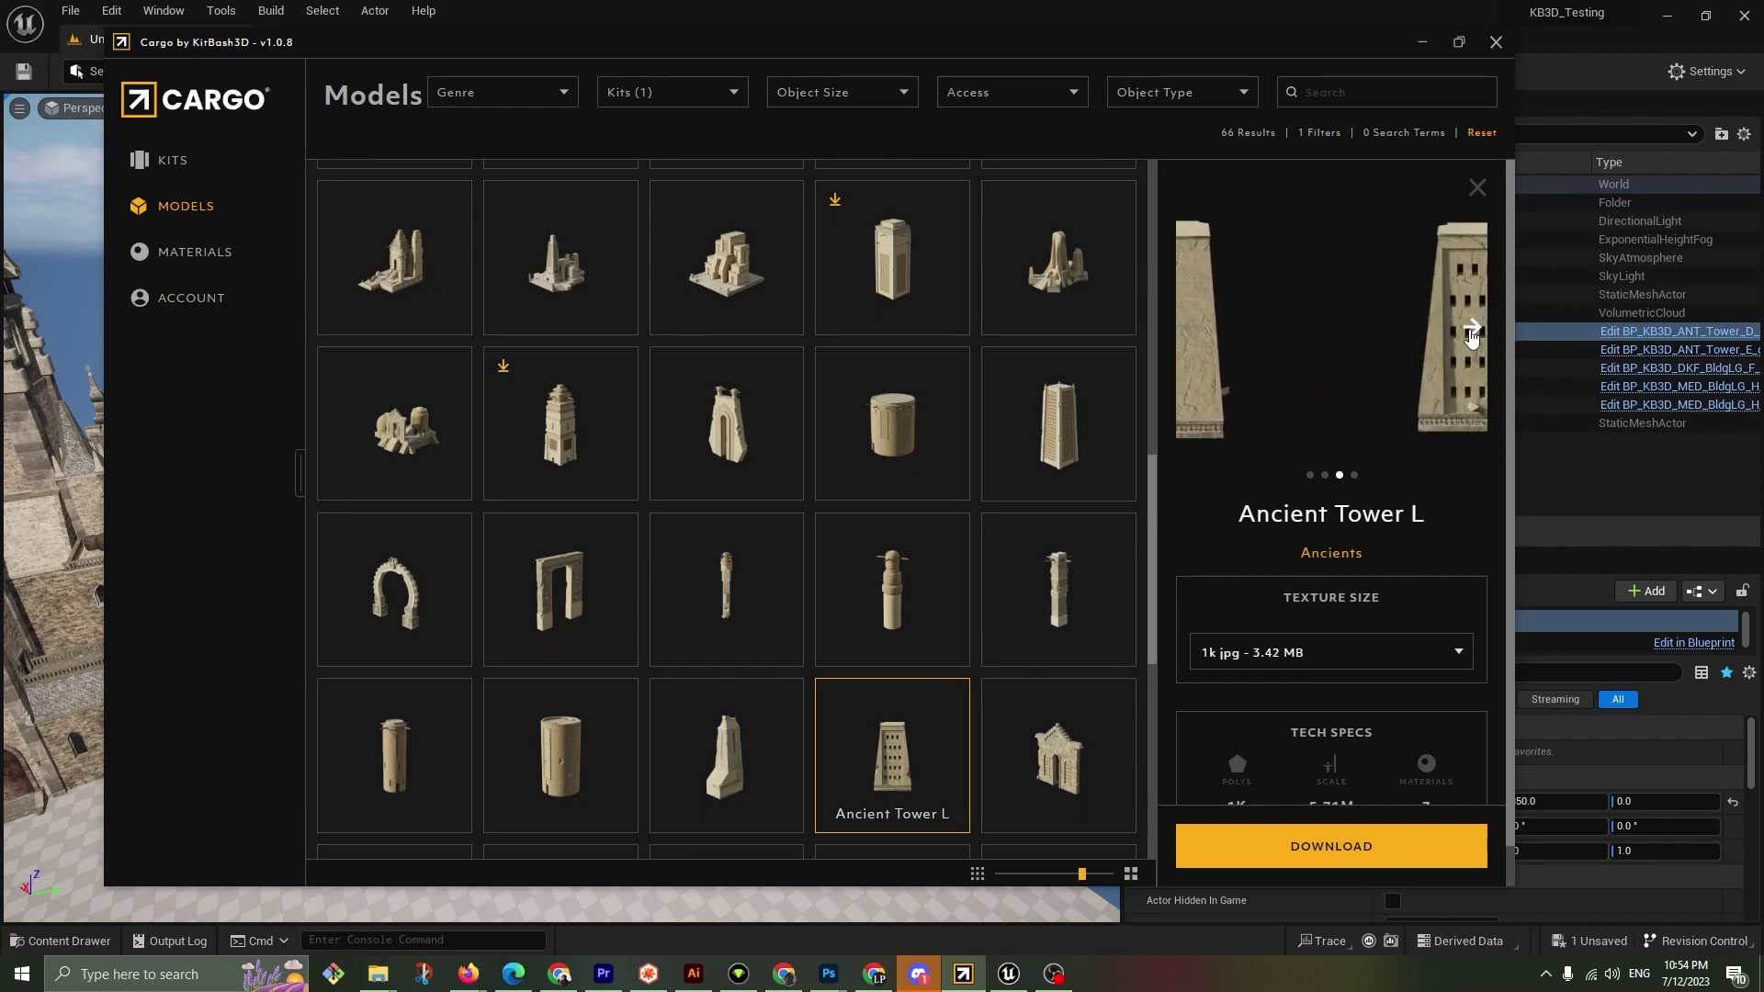
Download Ancient Tower N with 1k jpg textures, import it into Unreal, and move the Cargo window out of the way
click(1011, 614)
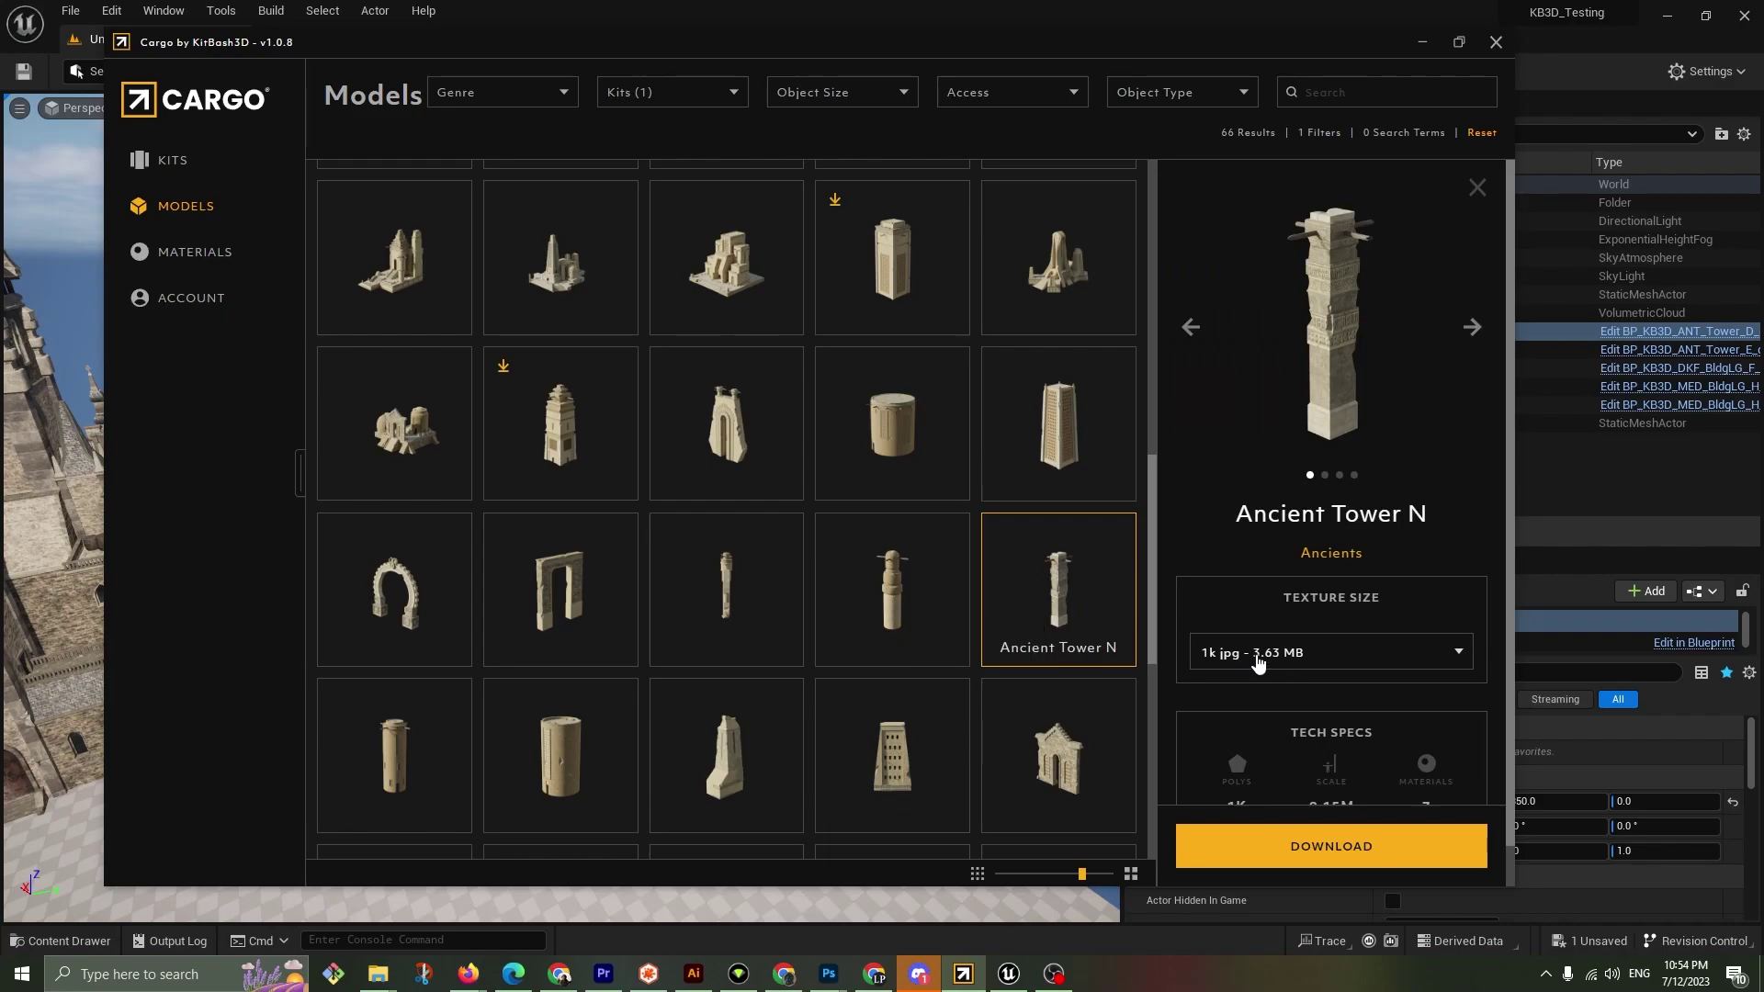
click(1334, 859)
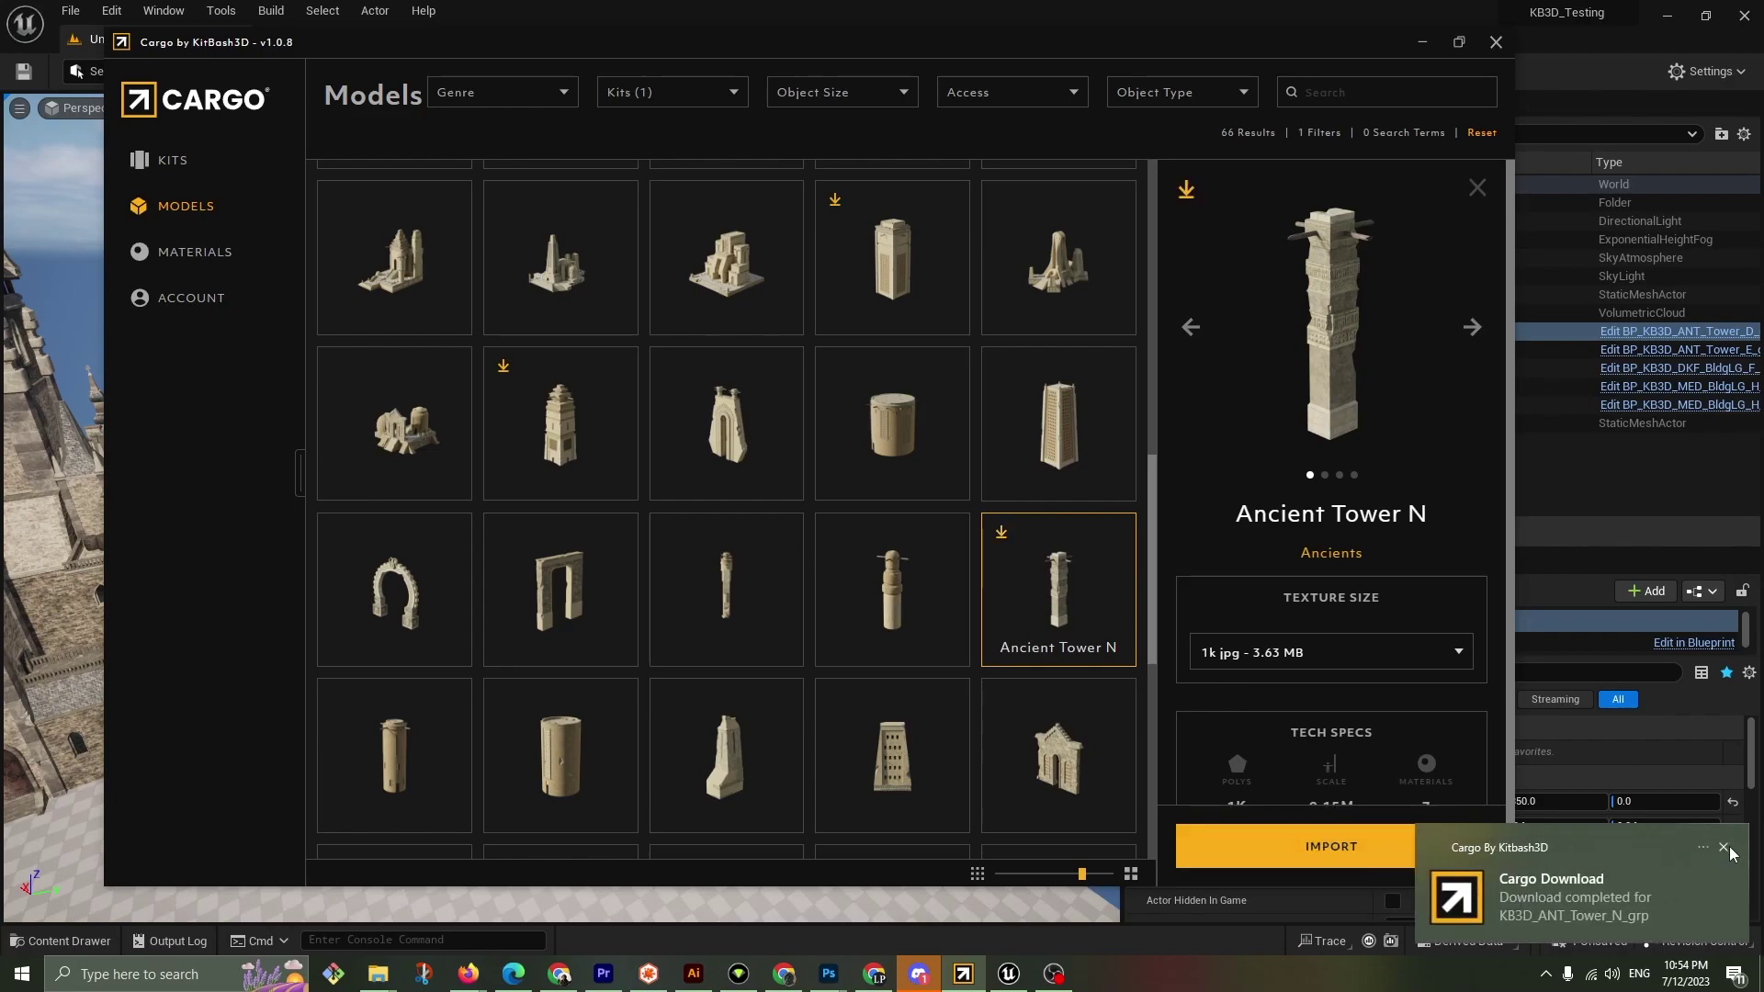
click(1723, 847)
click(1241, 860)
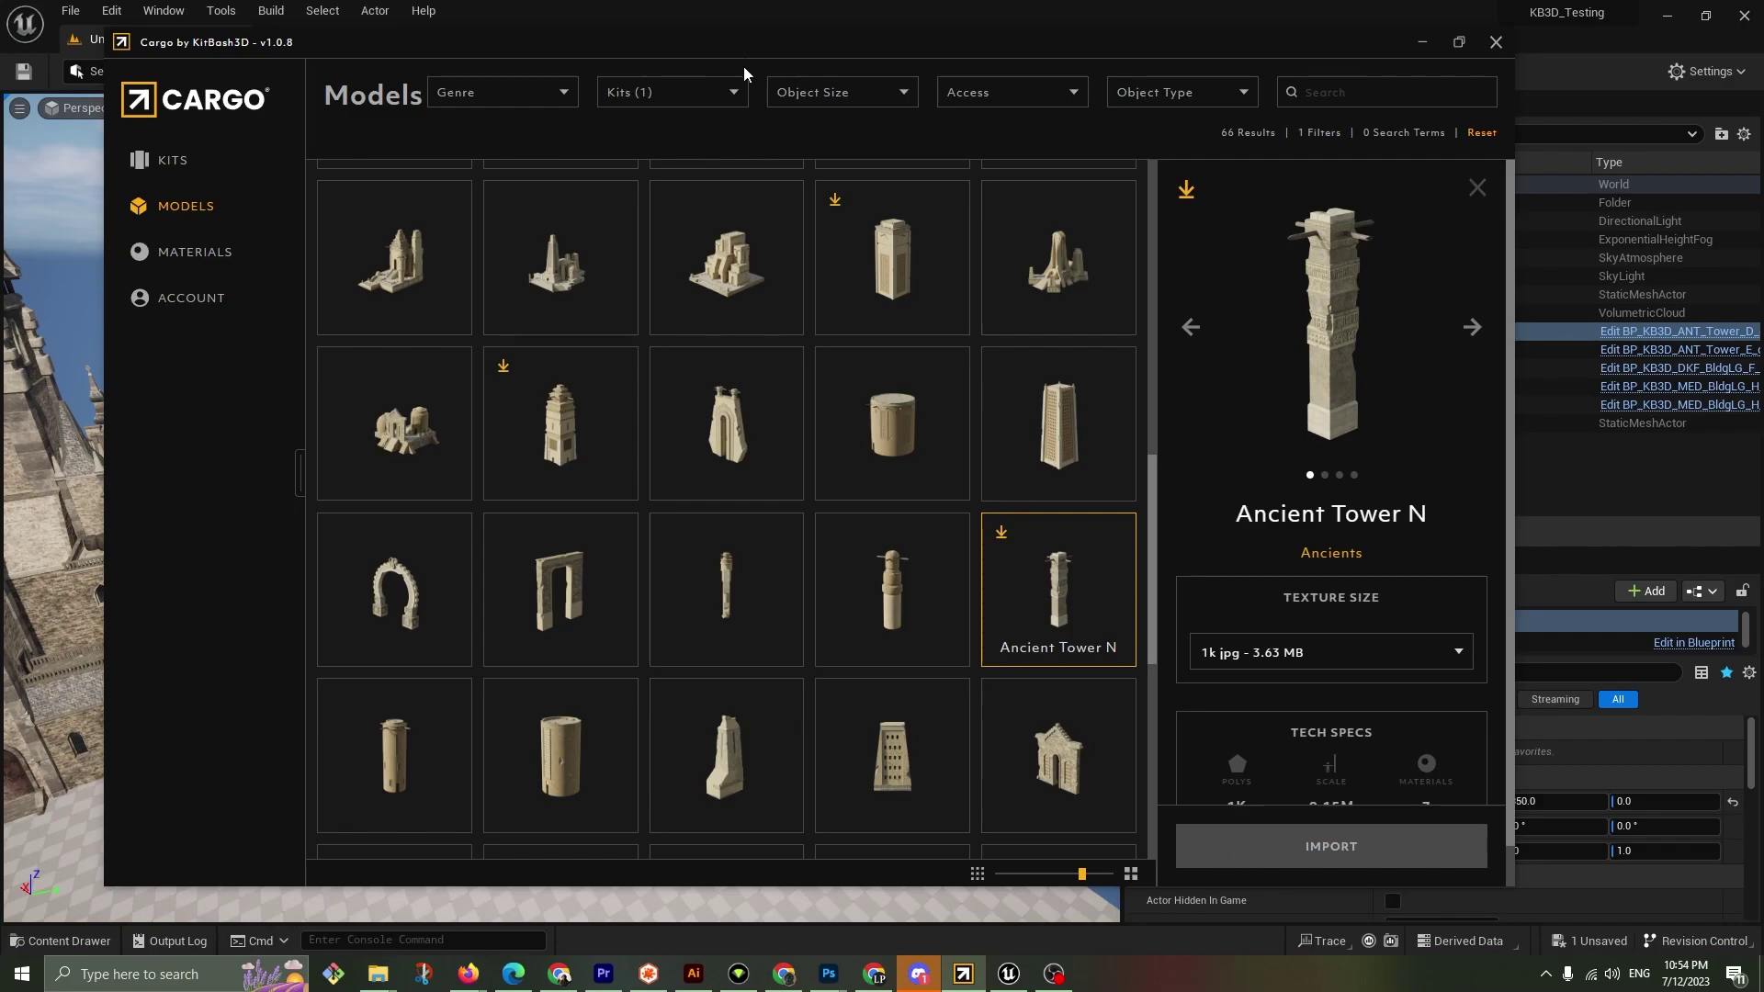
drag(741, 51, 0, 183)
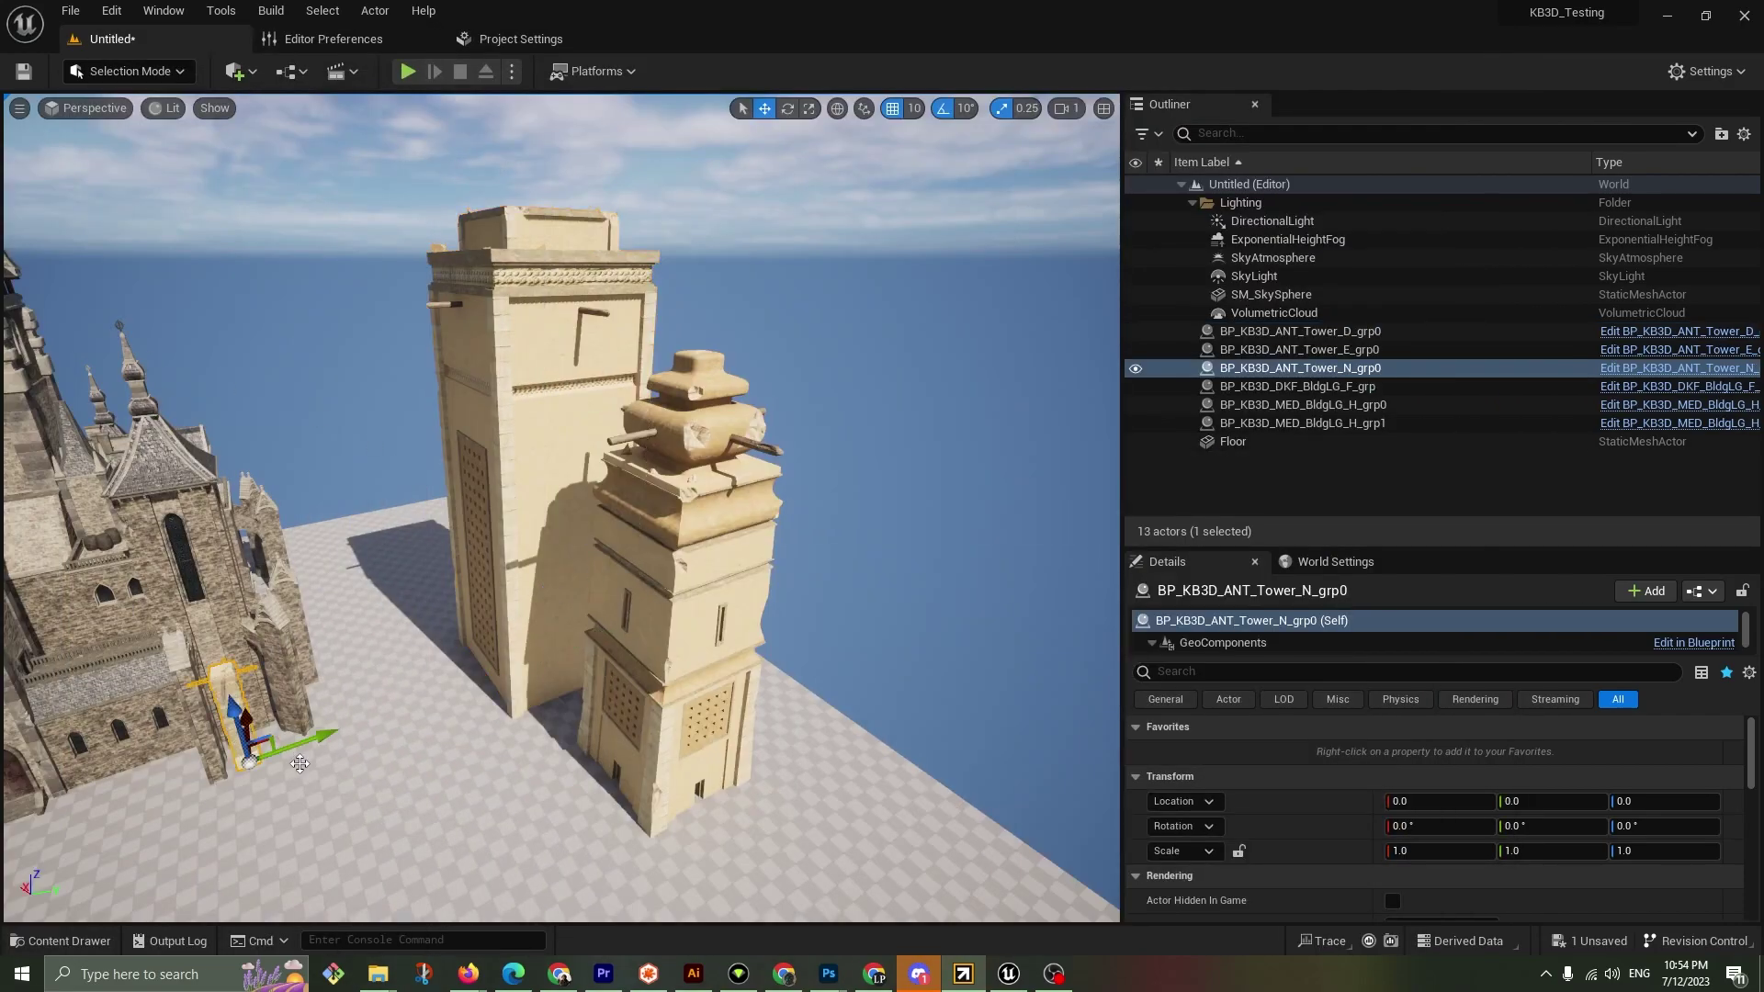
Move the imported Ancient Tower N away from the castle onto the open floor near Ancient Tower E
drag(326, 738, 503, 740)
right_drag(561, 507, 574, 412)
right_drag(377, 808, 374, 815)
Duplicate Ancient Tower N beside the original, view the towers from several sides, and delete the copy
alt+drag(510, 656, 676, 633)
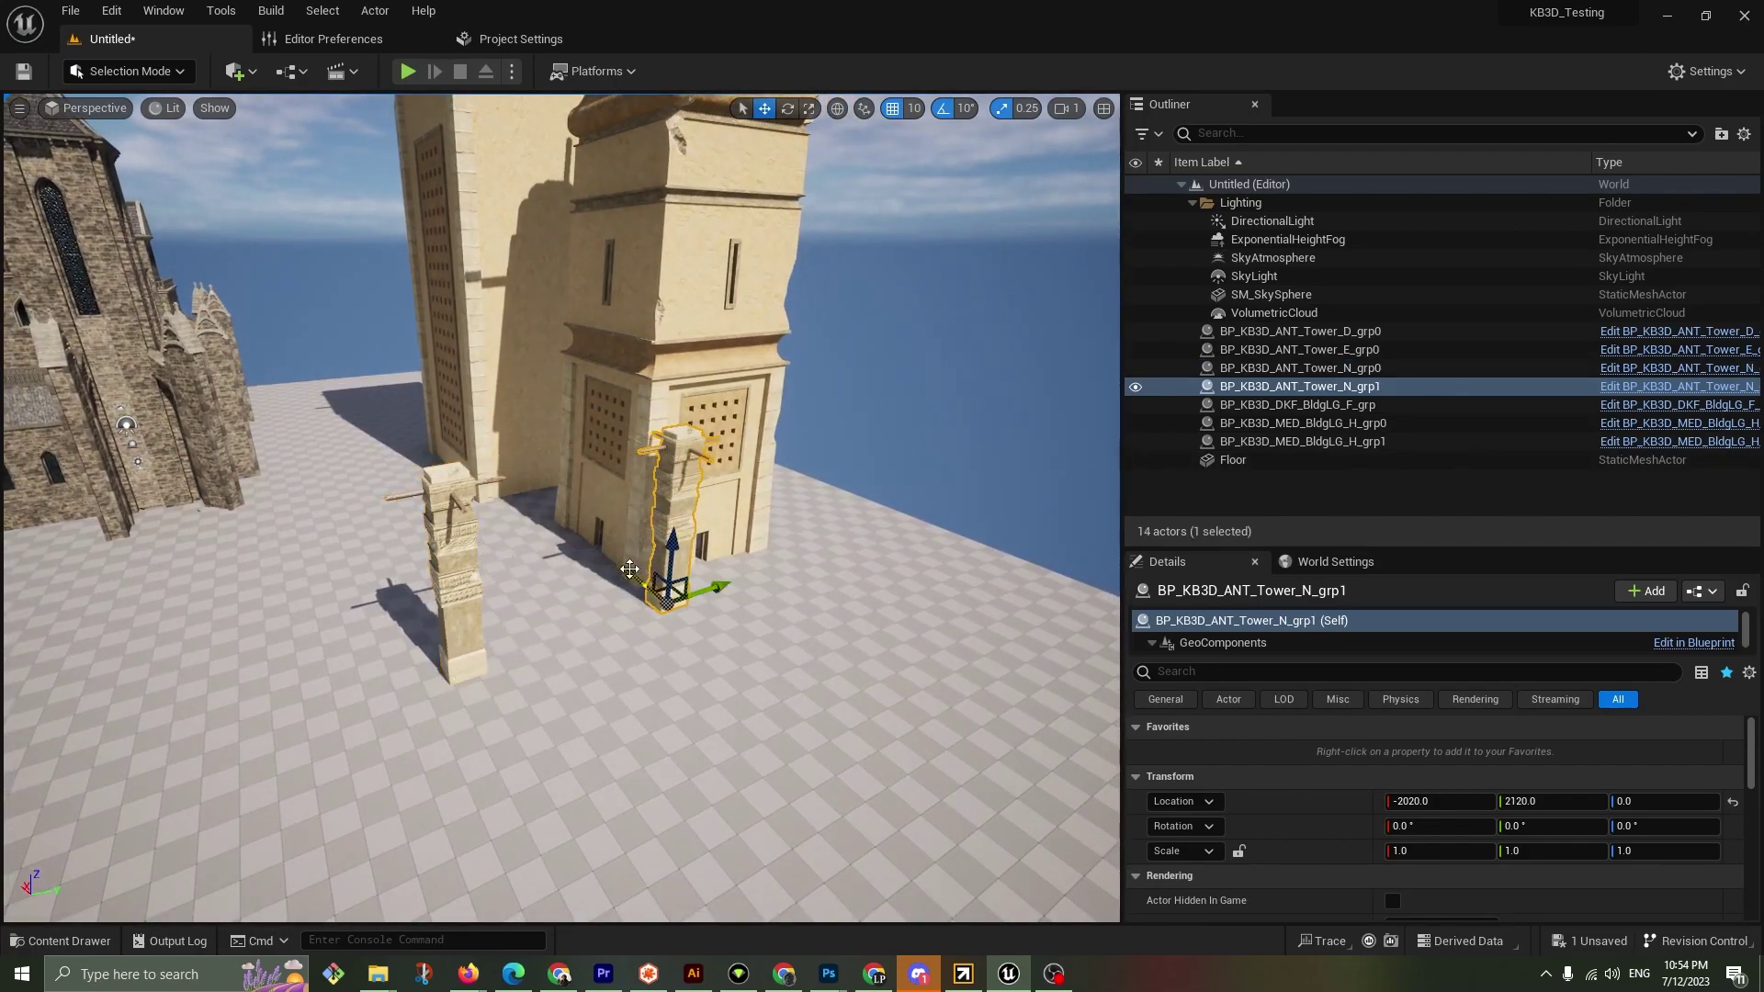
drag(754, 681, 792, 614)
right_drag(791, 613, 960, 514)
key(w)
key(s)
key(w)
key(s)
key(w)
key(e)
key(w)
key(a)
key(w)
key(s)
key(e)
right_drag(712, 567, 712, 567)
key(Delete)
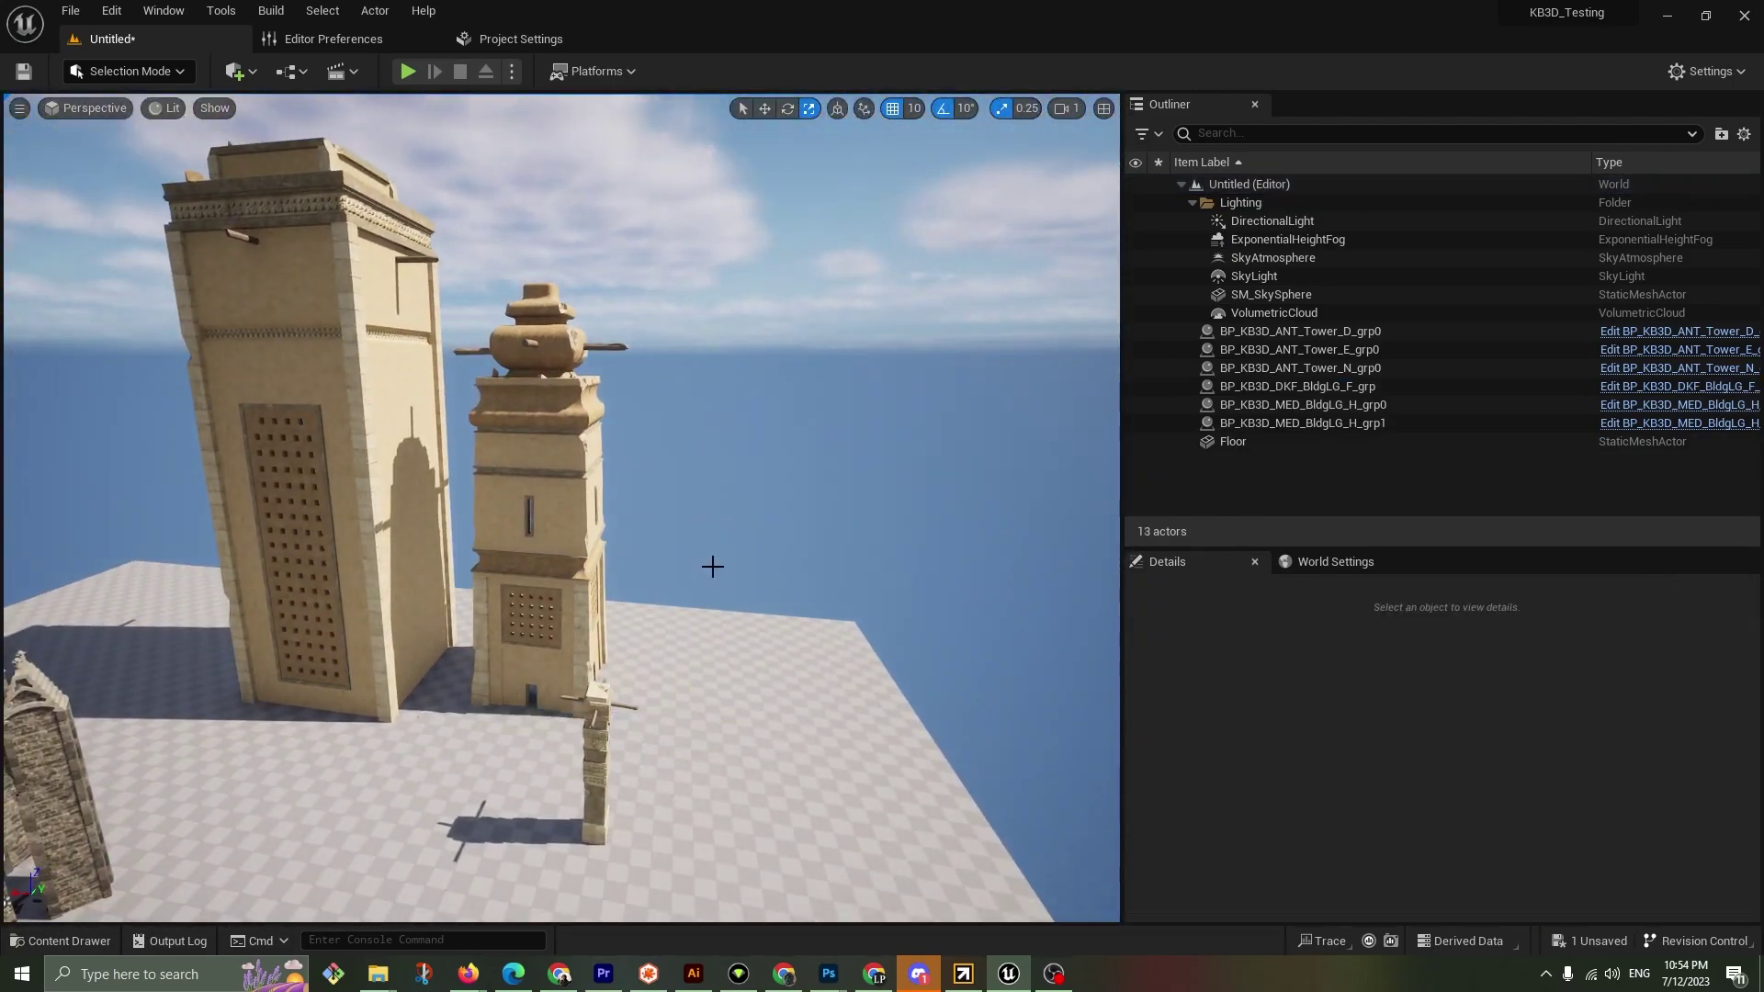
Switch to Cargo, view Ancient Gate C, and browse back up to the large Ancients models
click(962, 975)
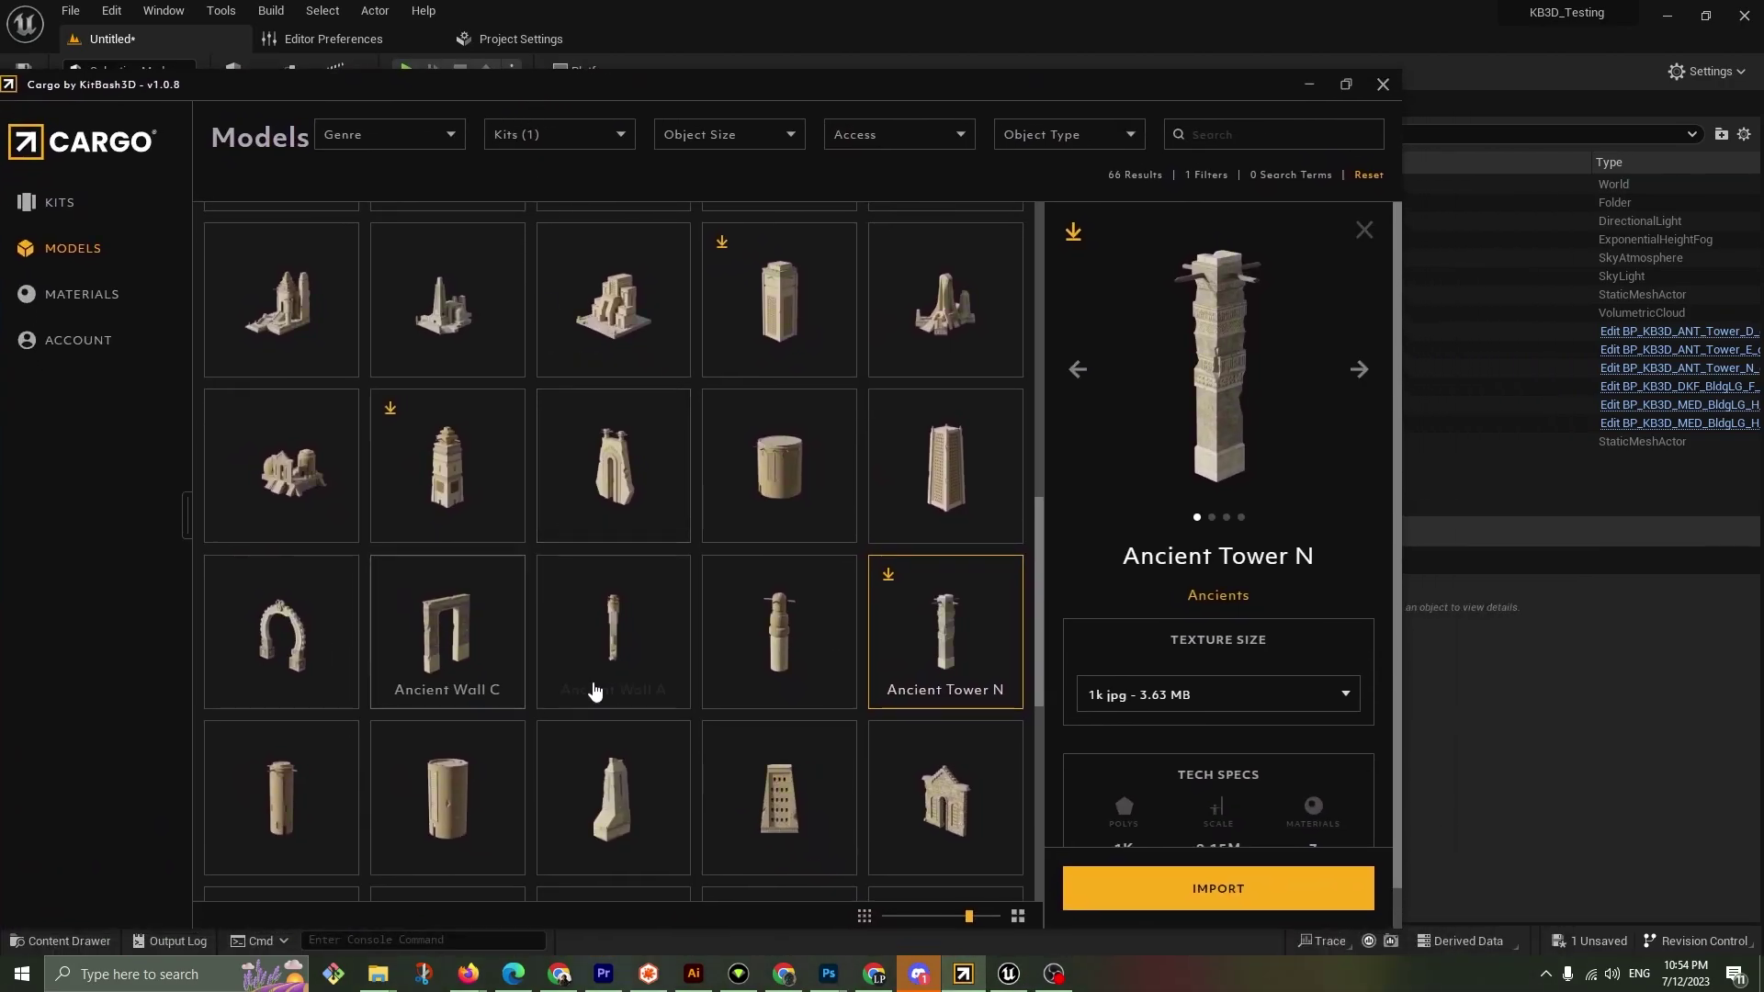
click(323, 642)
scroll(769, 471, up, 1)
scroll(770, 470, up, 2)
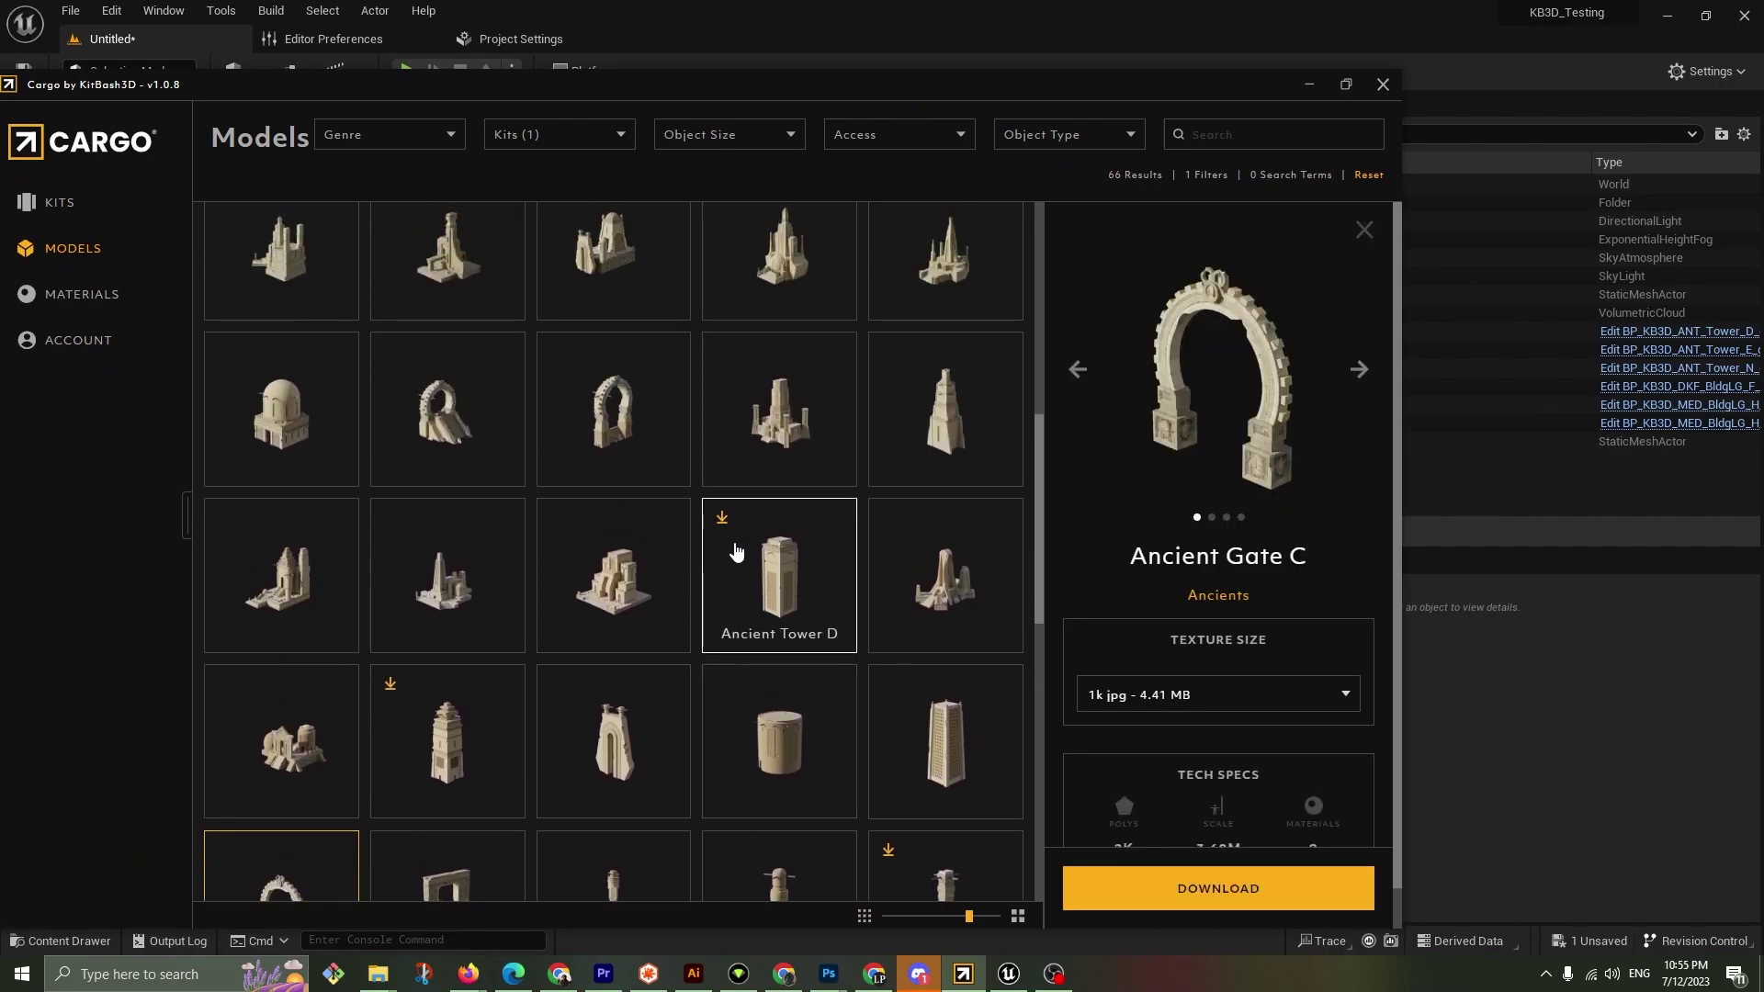
scroll(693, 556, up, 3)
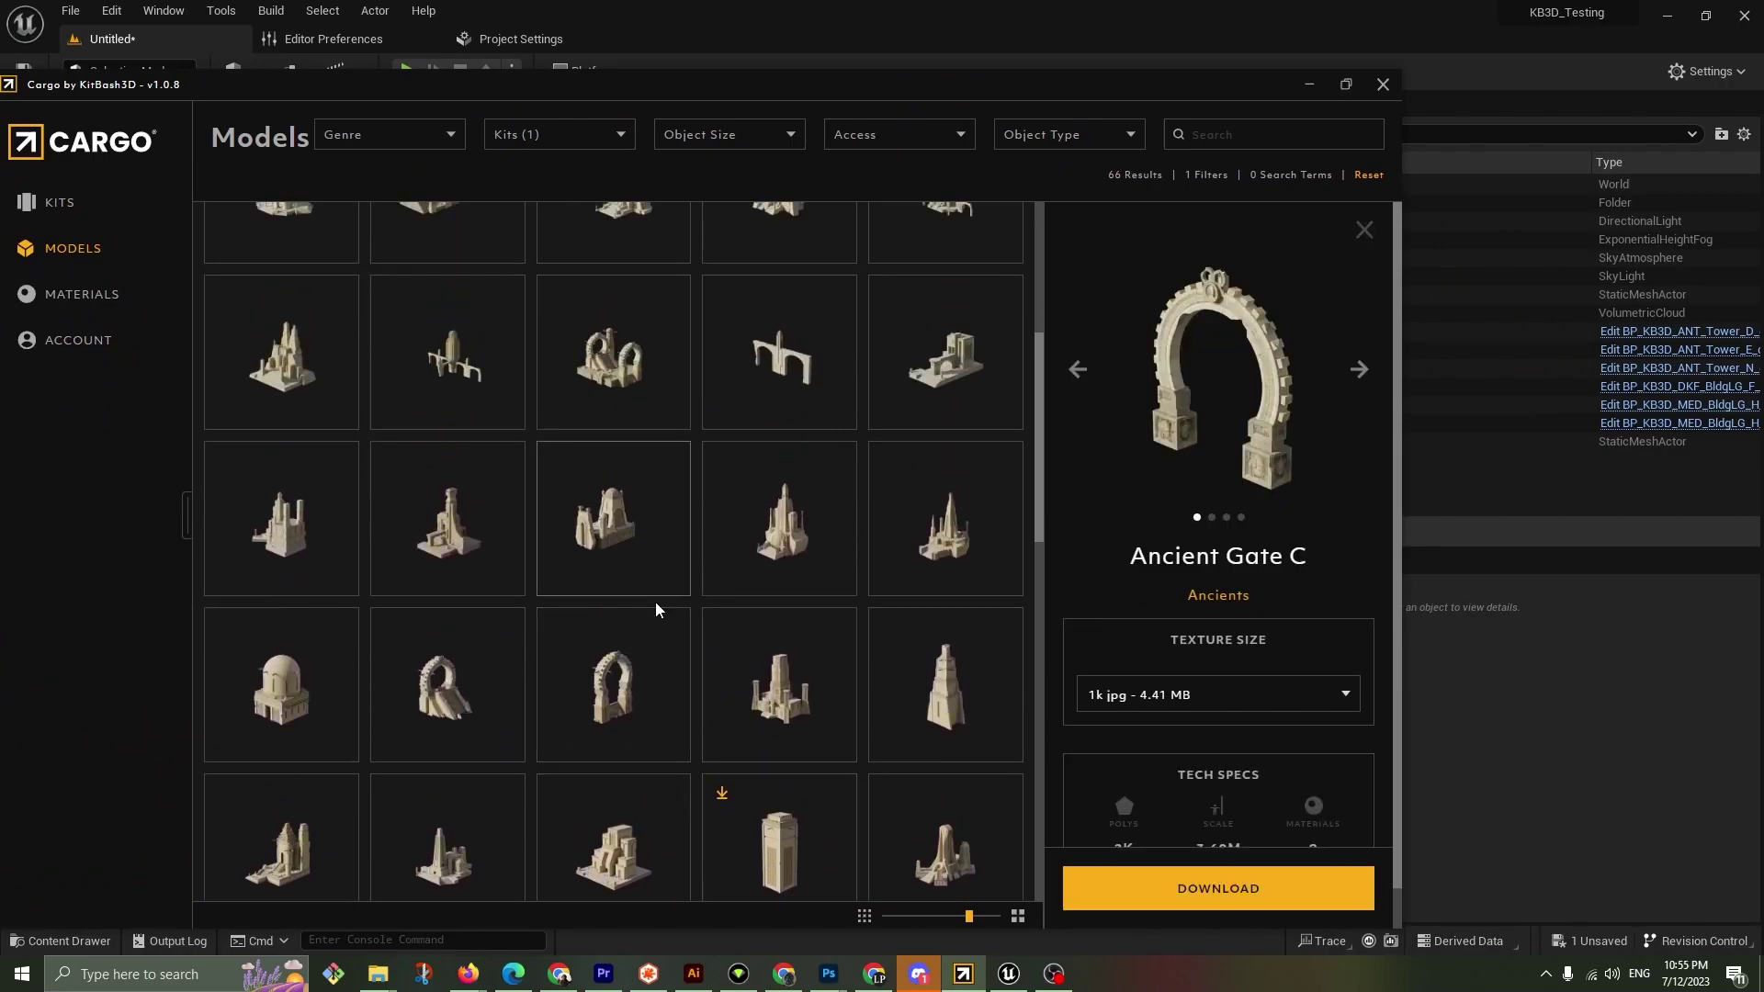
scroll(654, 602, up, 3)
scroll(654, 603, up, 1)
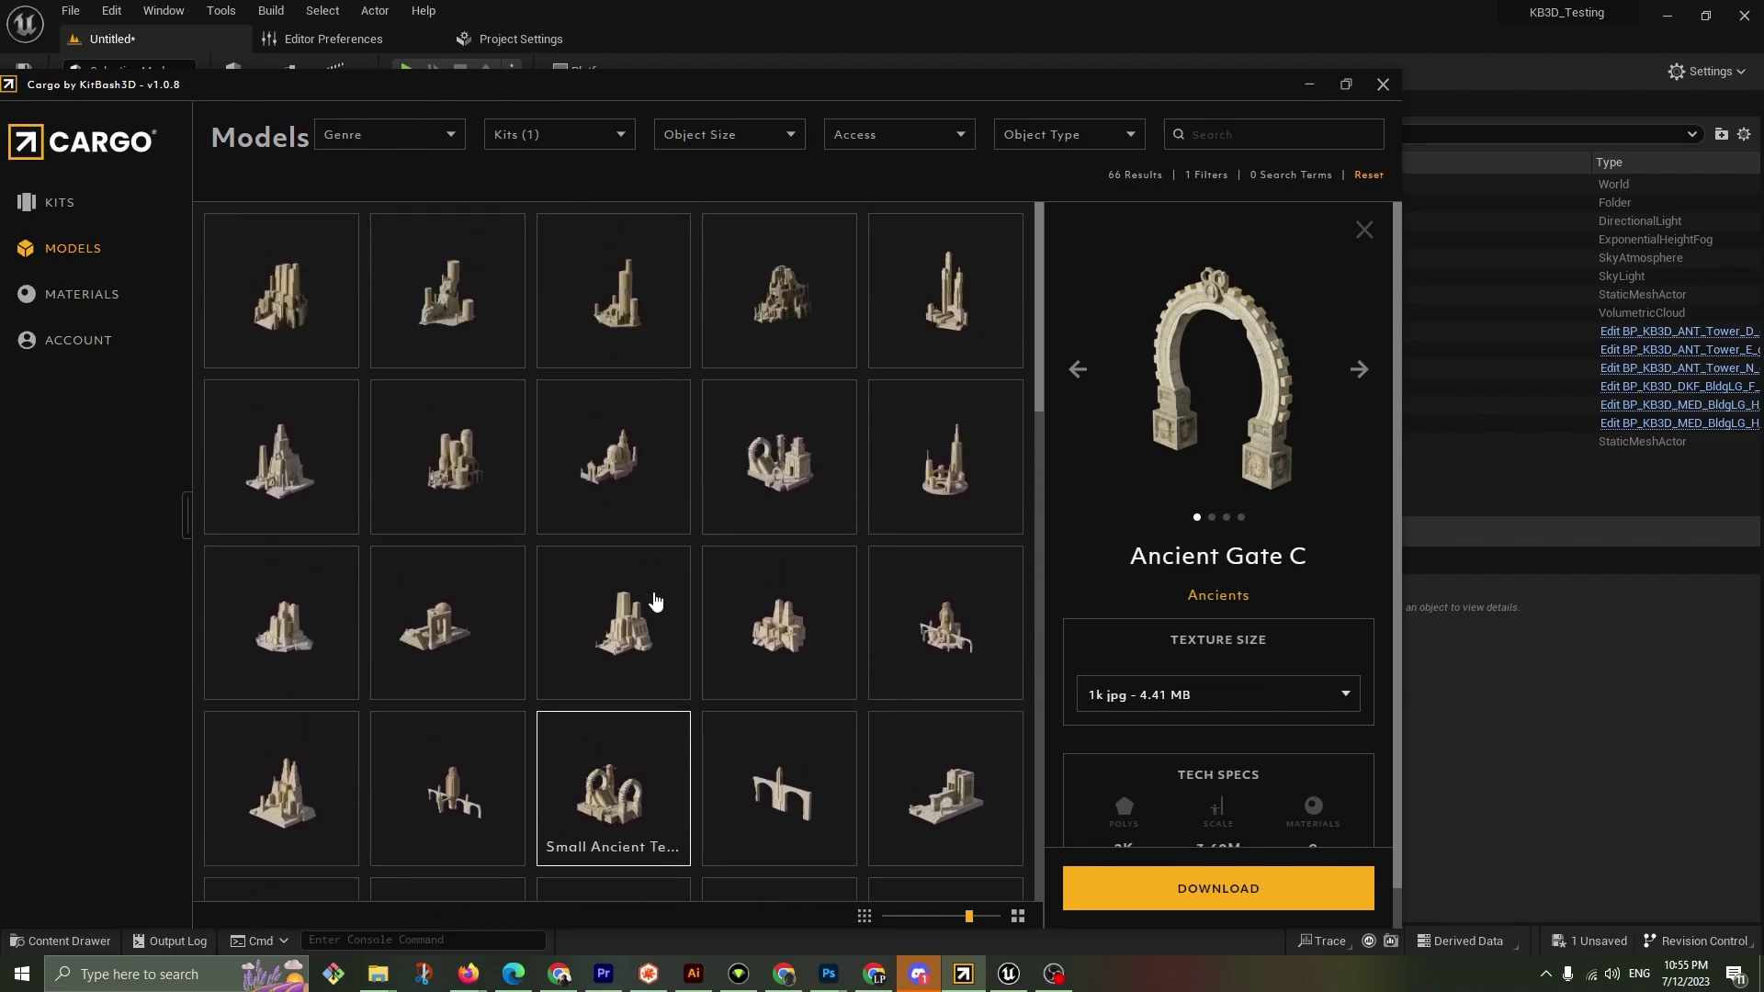
Download Ancient Temple D with 1k jpg textures, import it into Unreal, and move the Cargo window aside
click(479, 357)
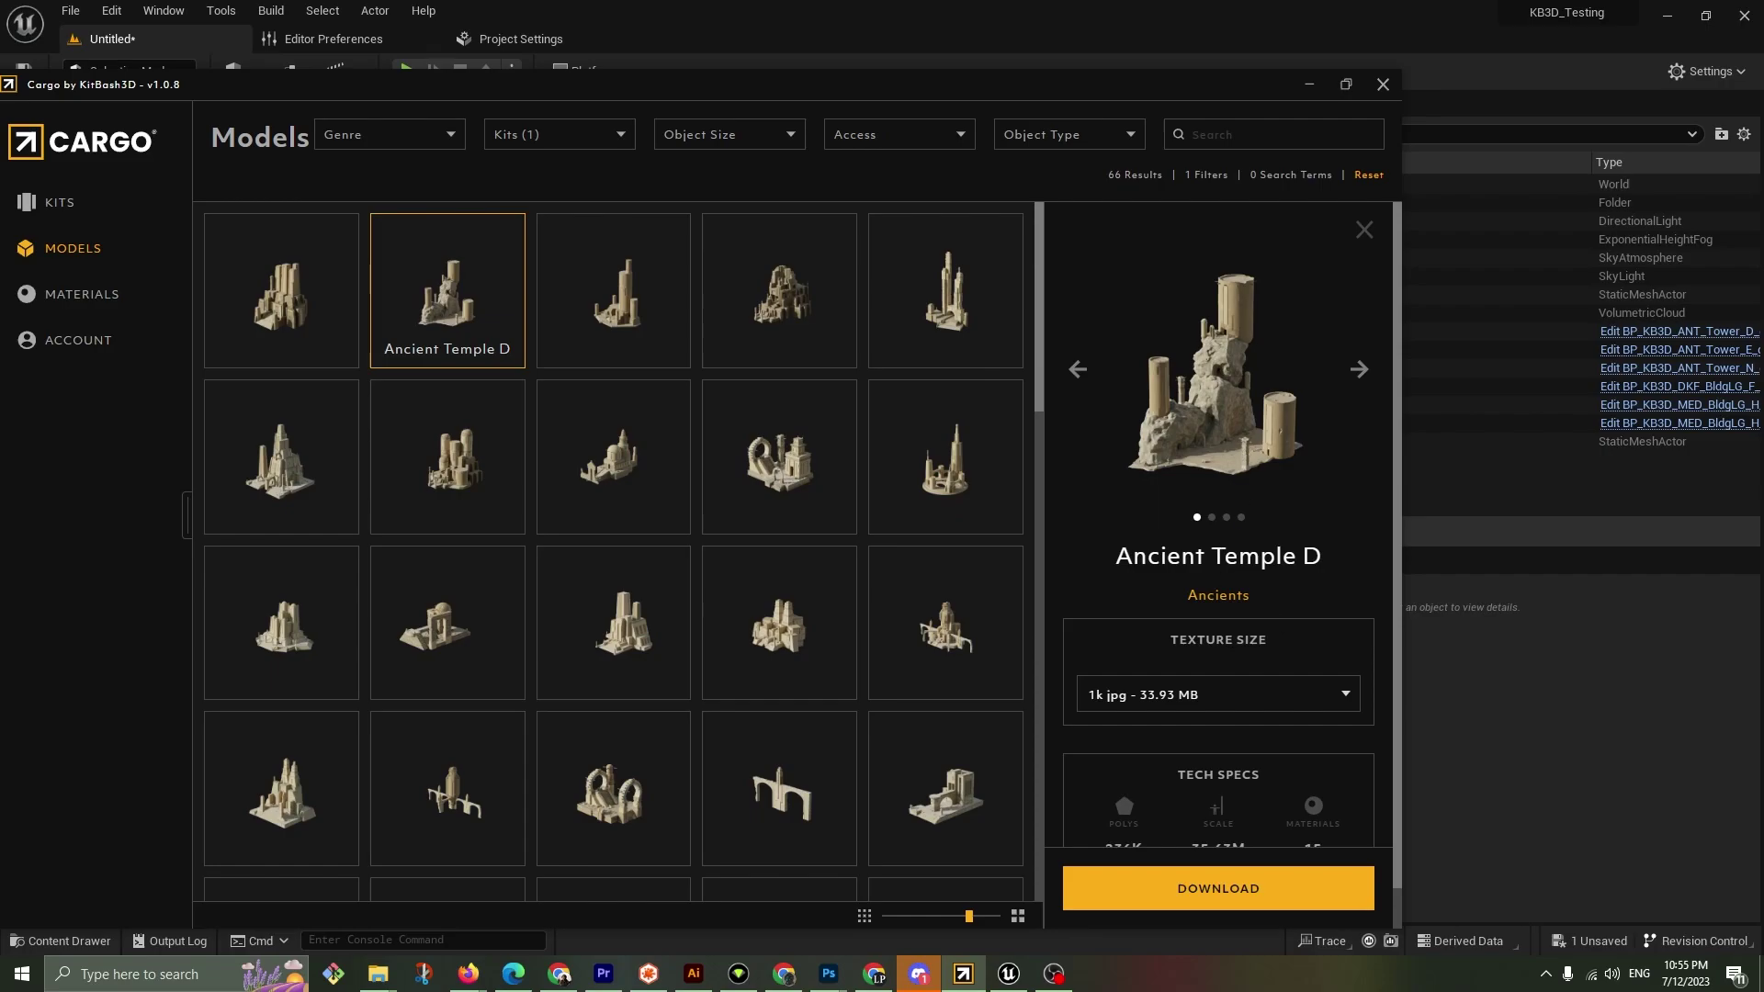
click(1196, 700)
click(1198, 702)
click(1216, 891)
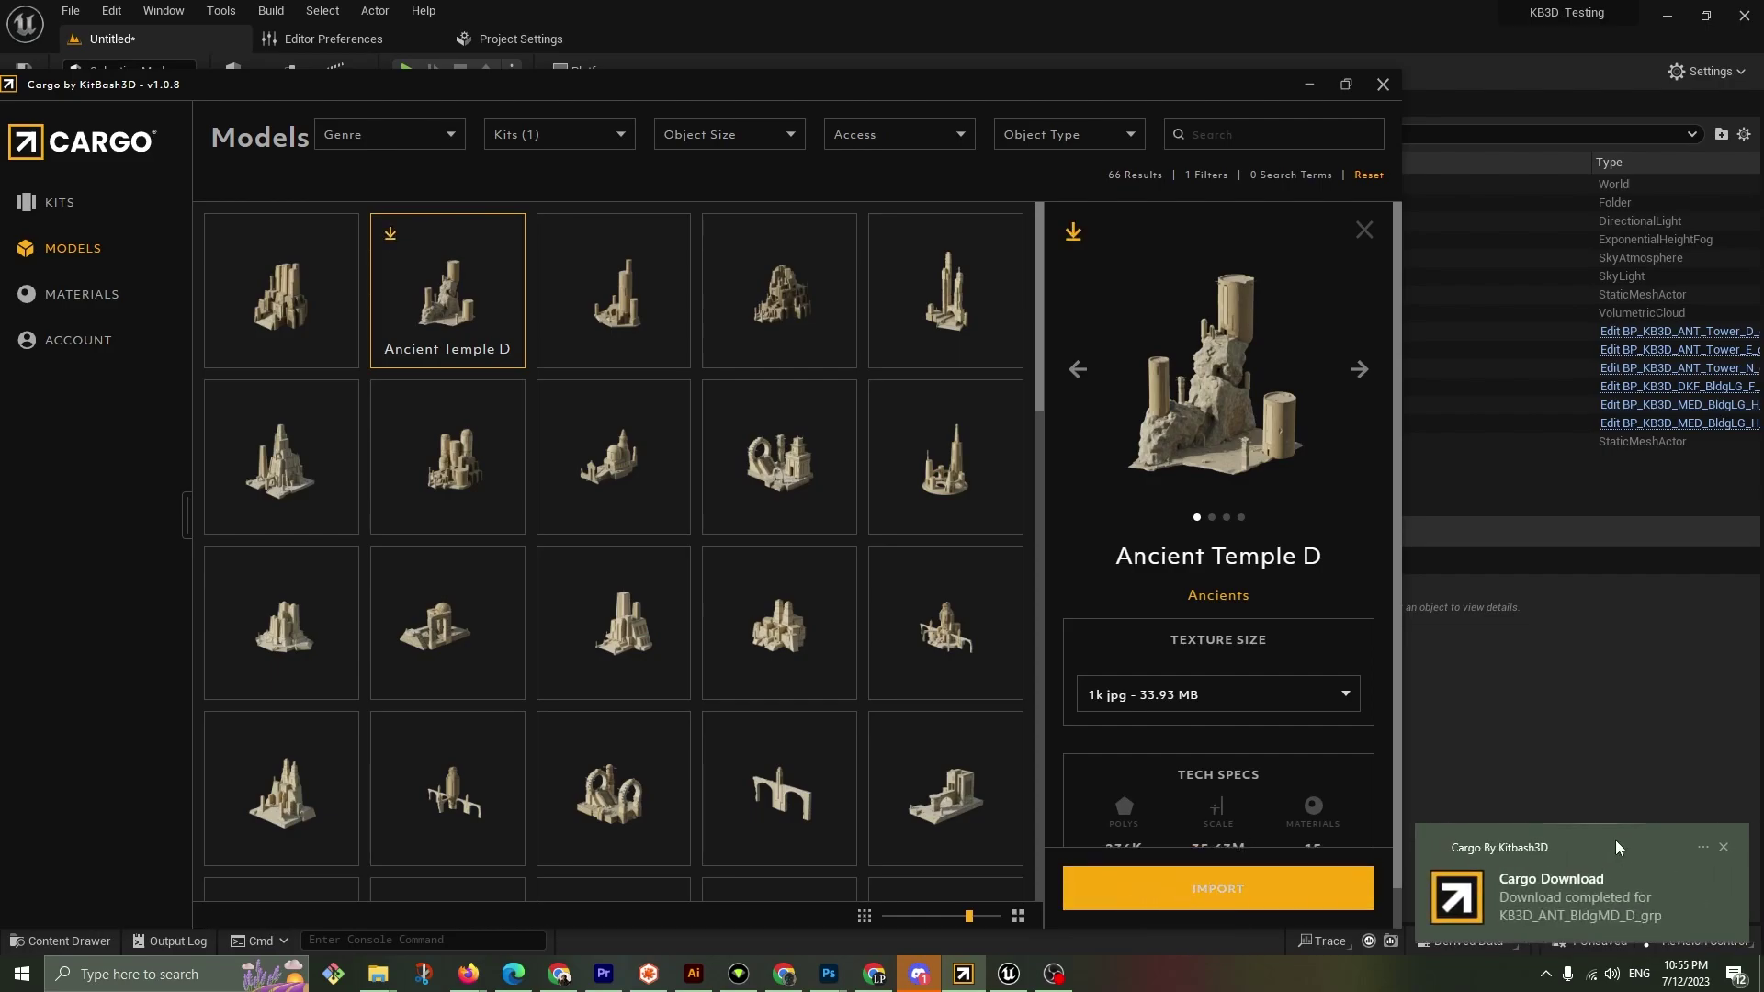
click(1723, 848)
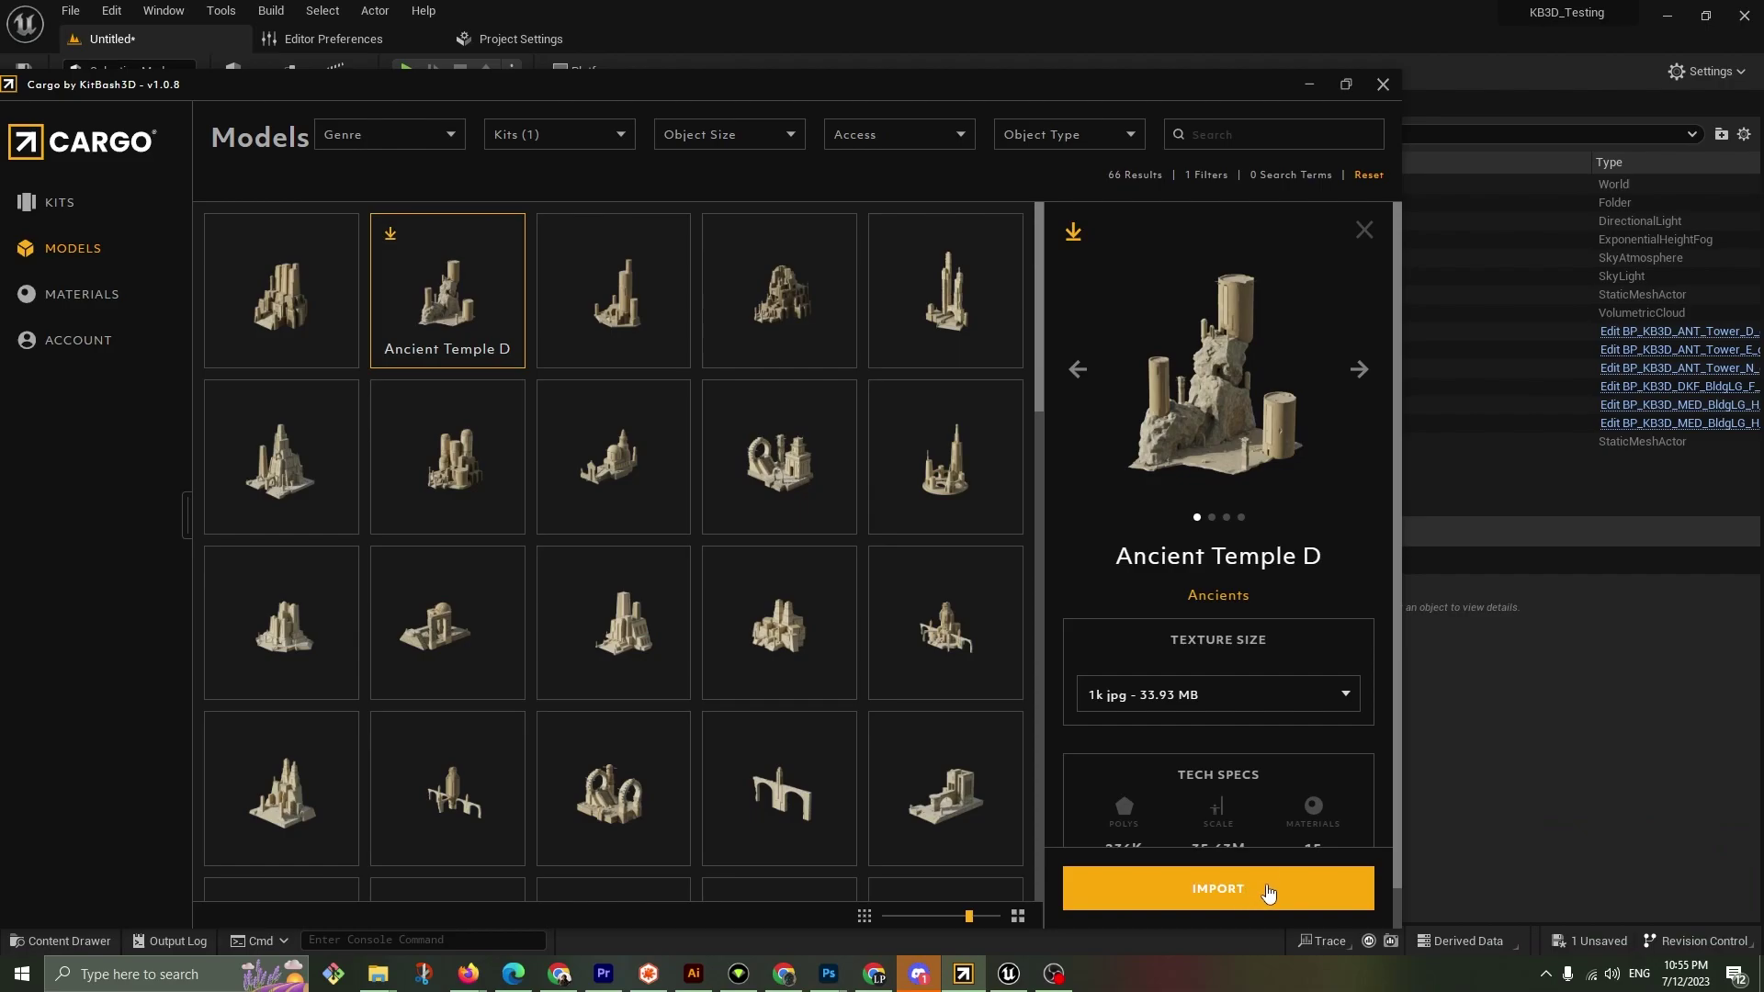
click(1267, 892)
drag(818, 84, 0, 110)
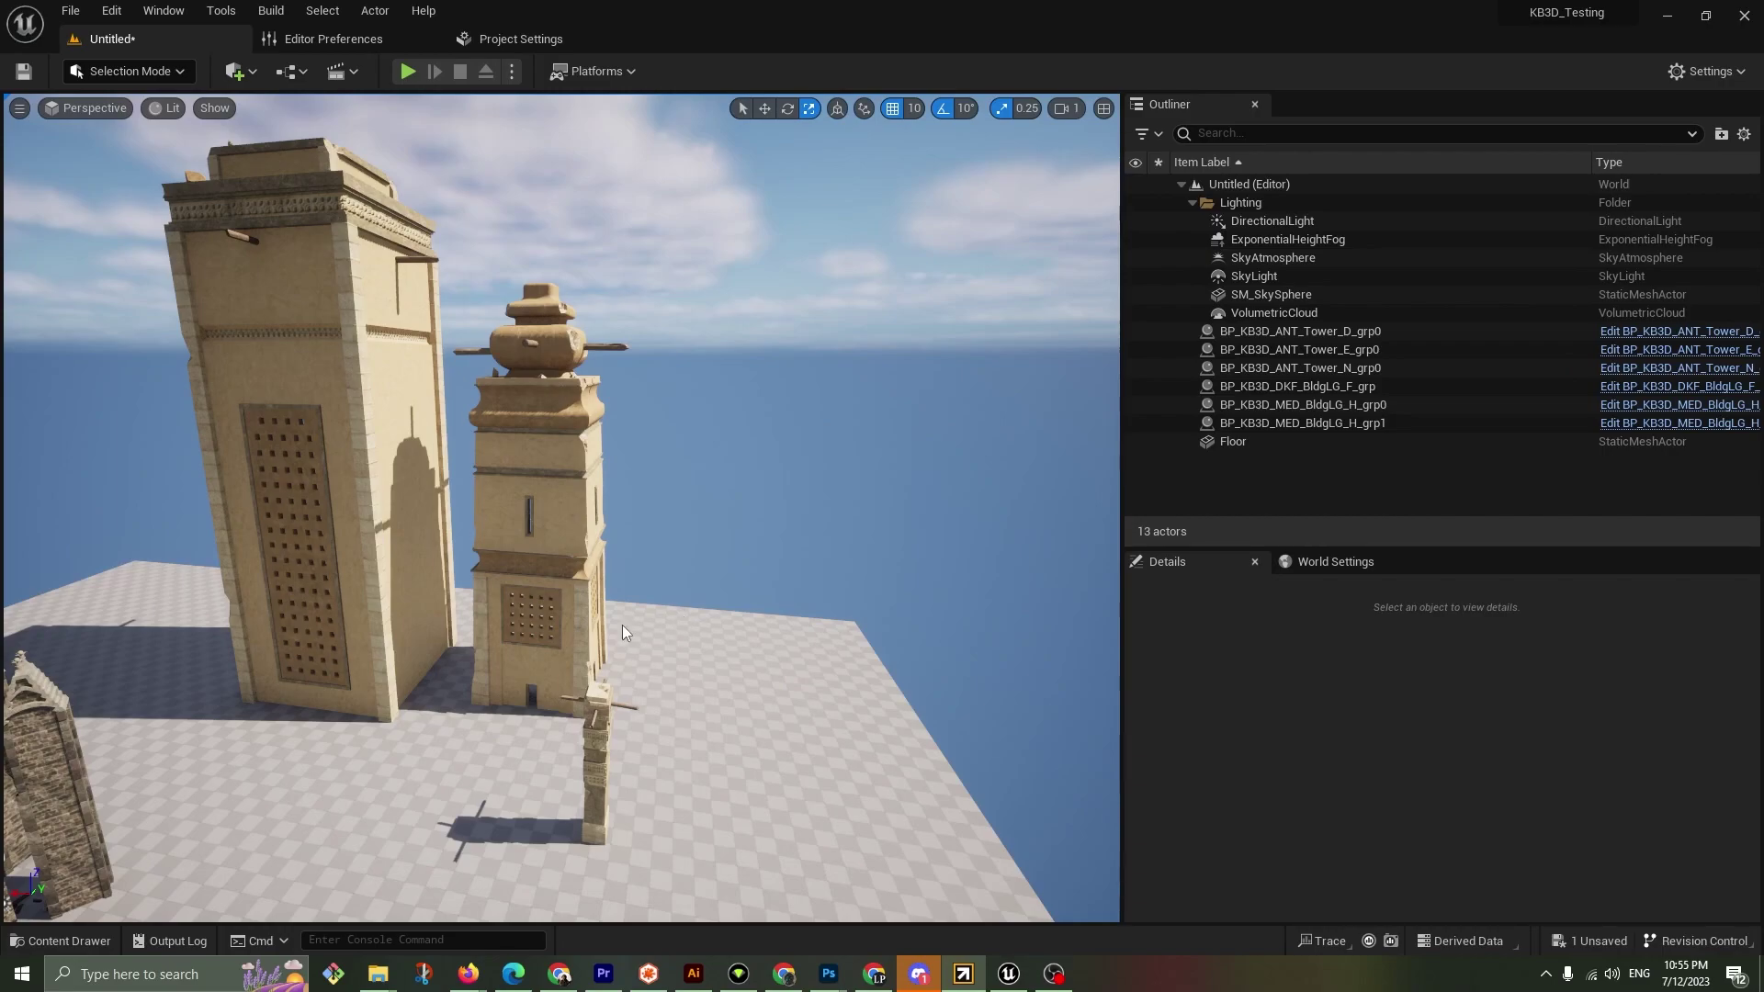
Move the imported Ancient Temple D away from the castle to open floor near the towers, at about X -3710, Y 2910
click(421, 586)
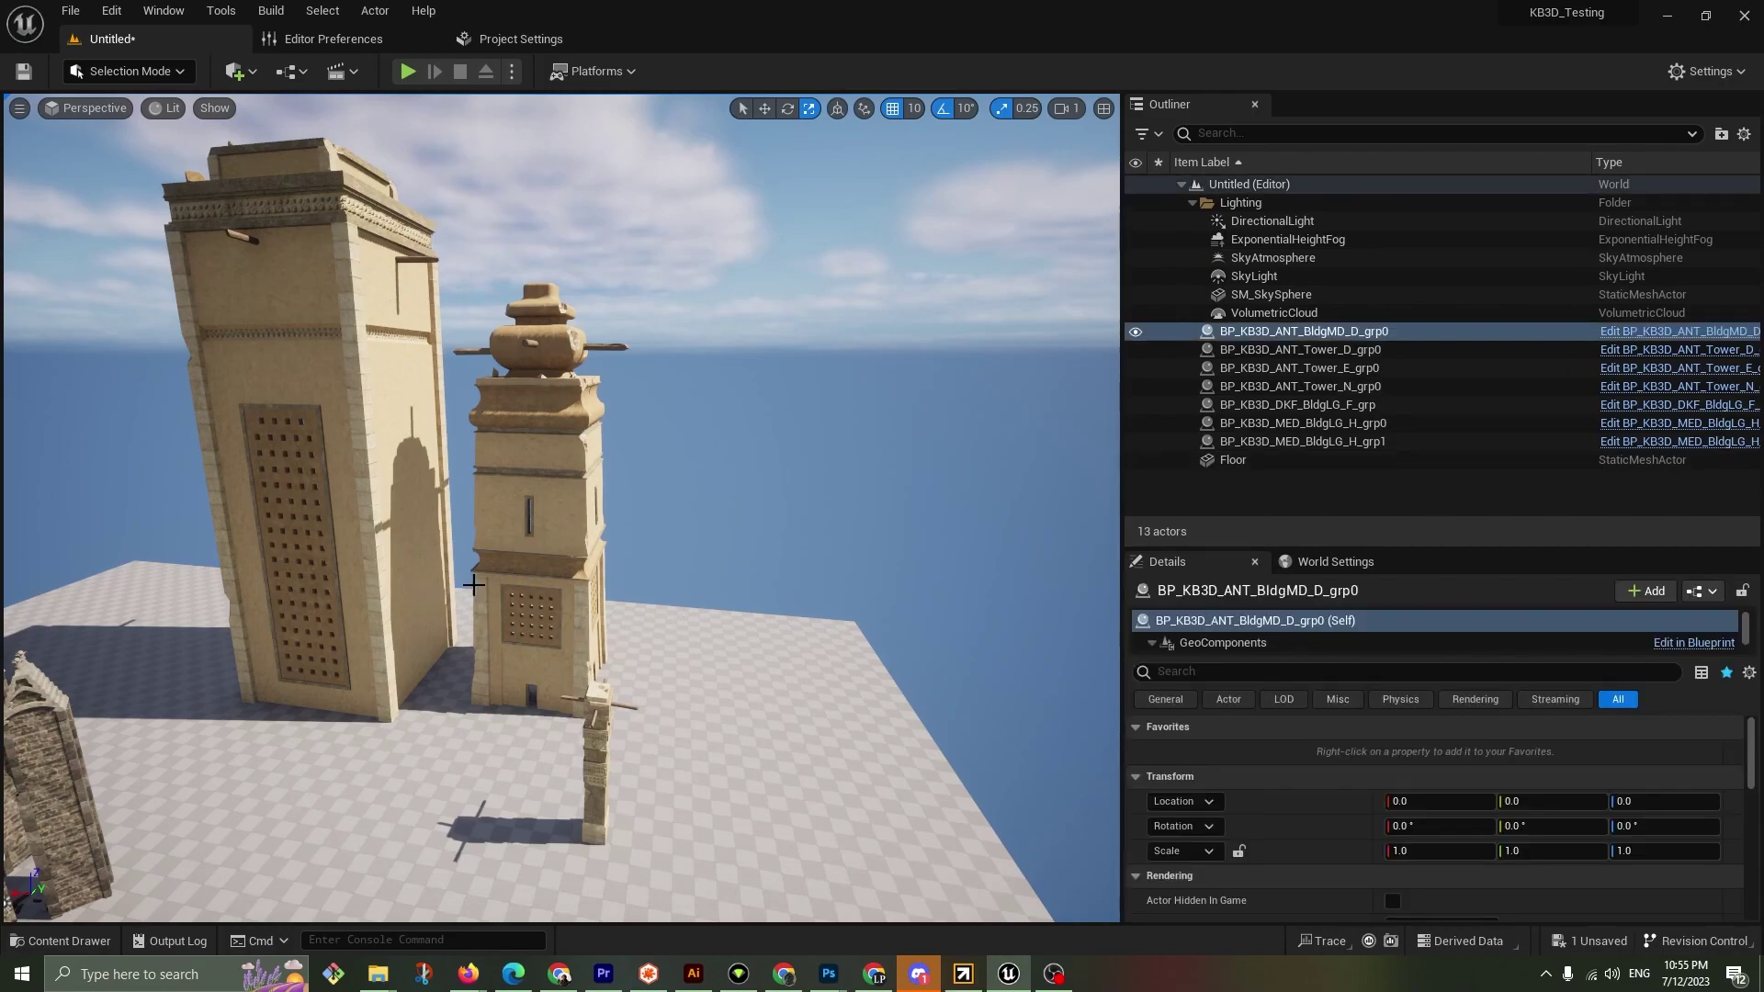
right_click(478, 585)
click(785, 696)
right_drag(785, 696, 696, 736)
click(475, 705)
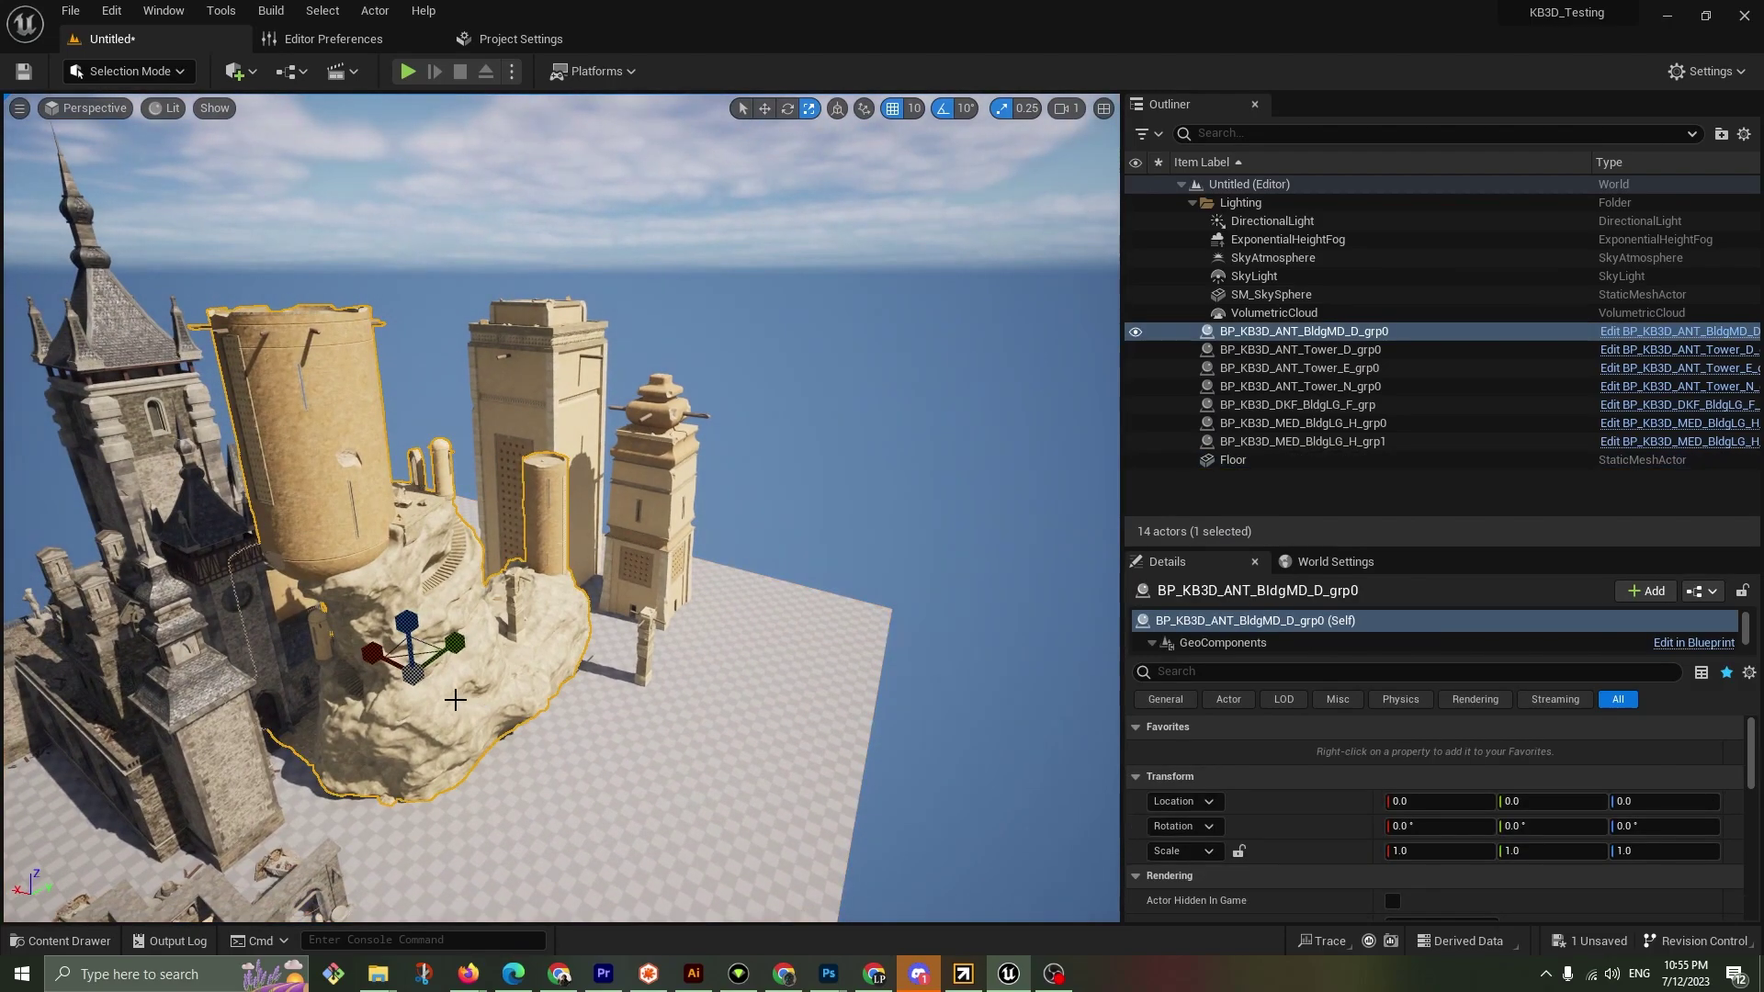
key(w)
drag(376, 656, 737, 428)
drag(672, 586, 807, 628)
right_drag(648, 687, 740, 620)
key(s)
right_drag(336, 689, 378, 676)
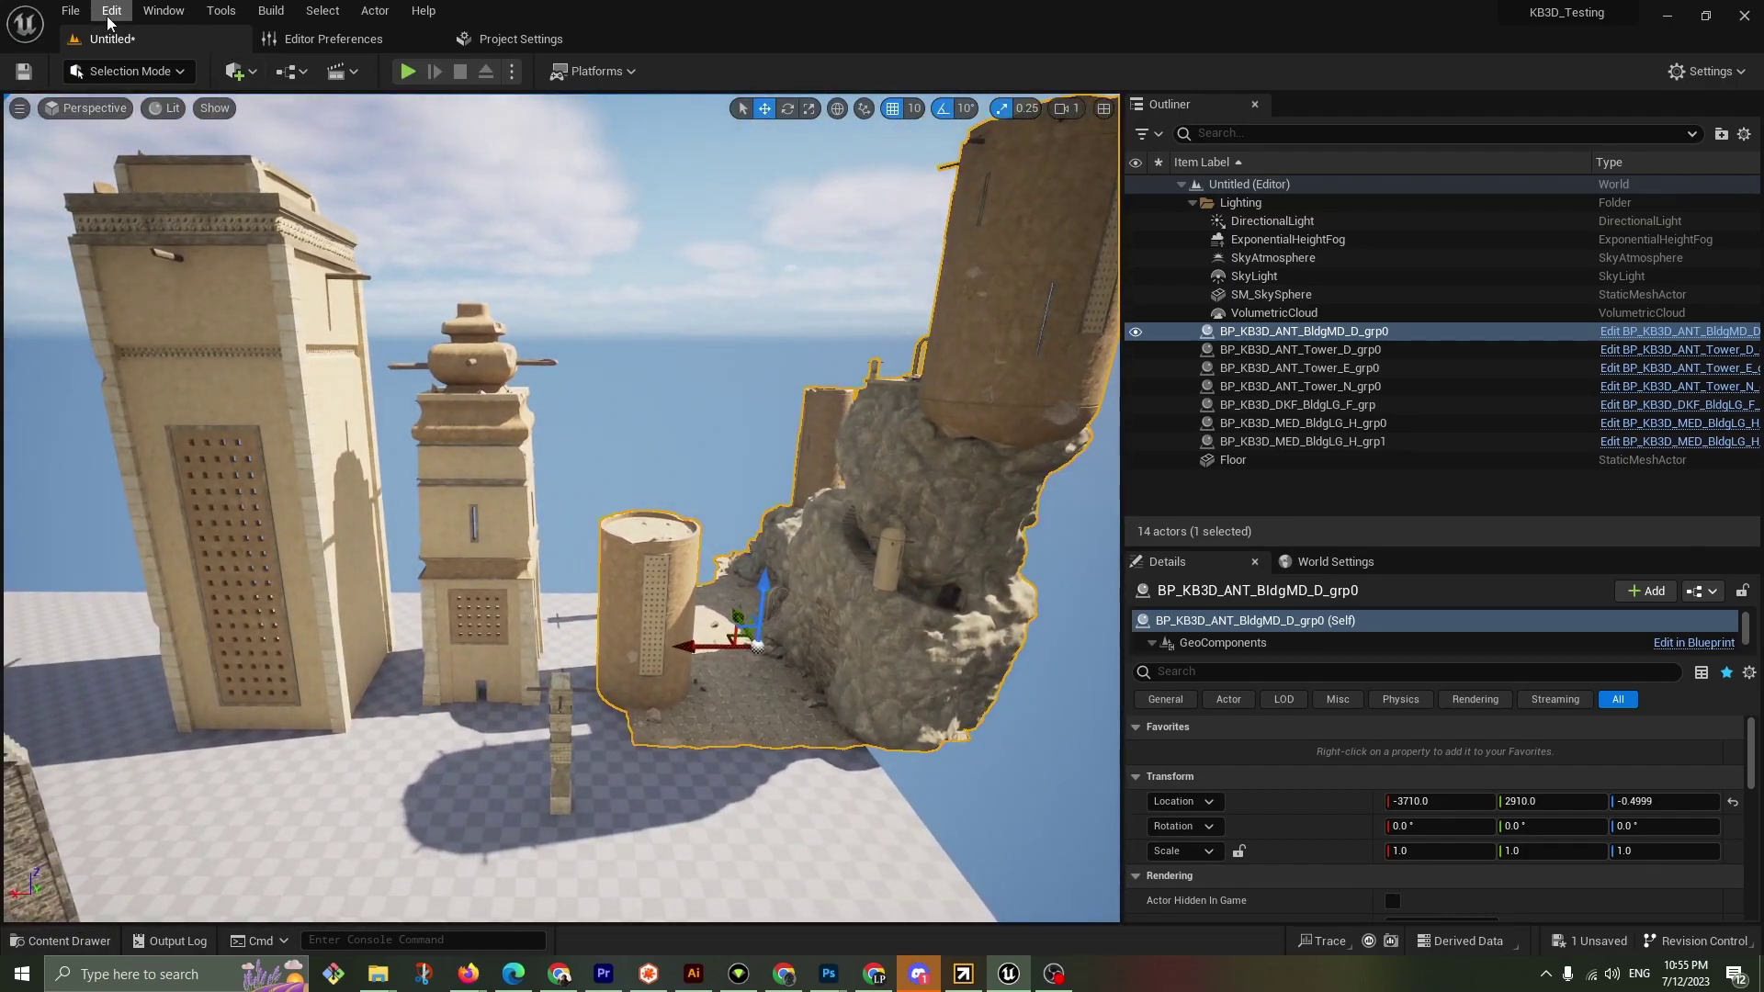
Create a new level from a template with lighting and a floor, discarding the unsaved level
click(71, 10)
click(107, 60)
click(872, 349)
click(996, 662)
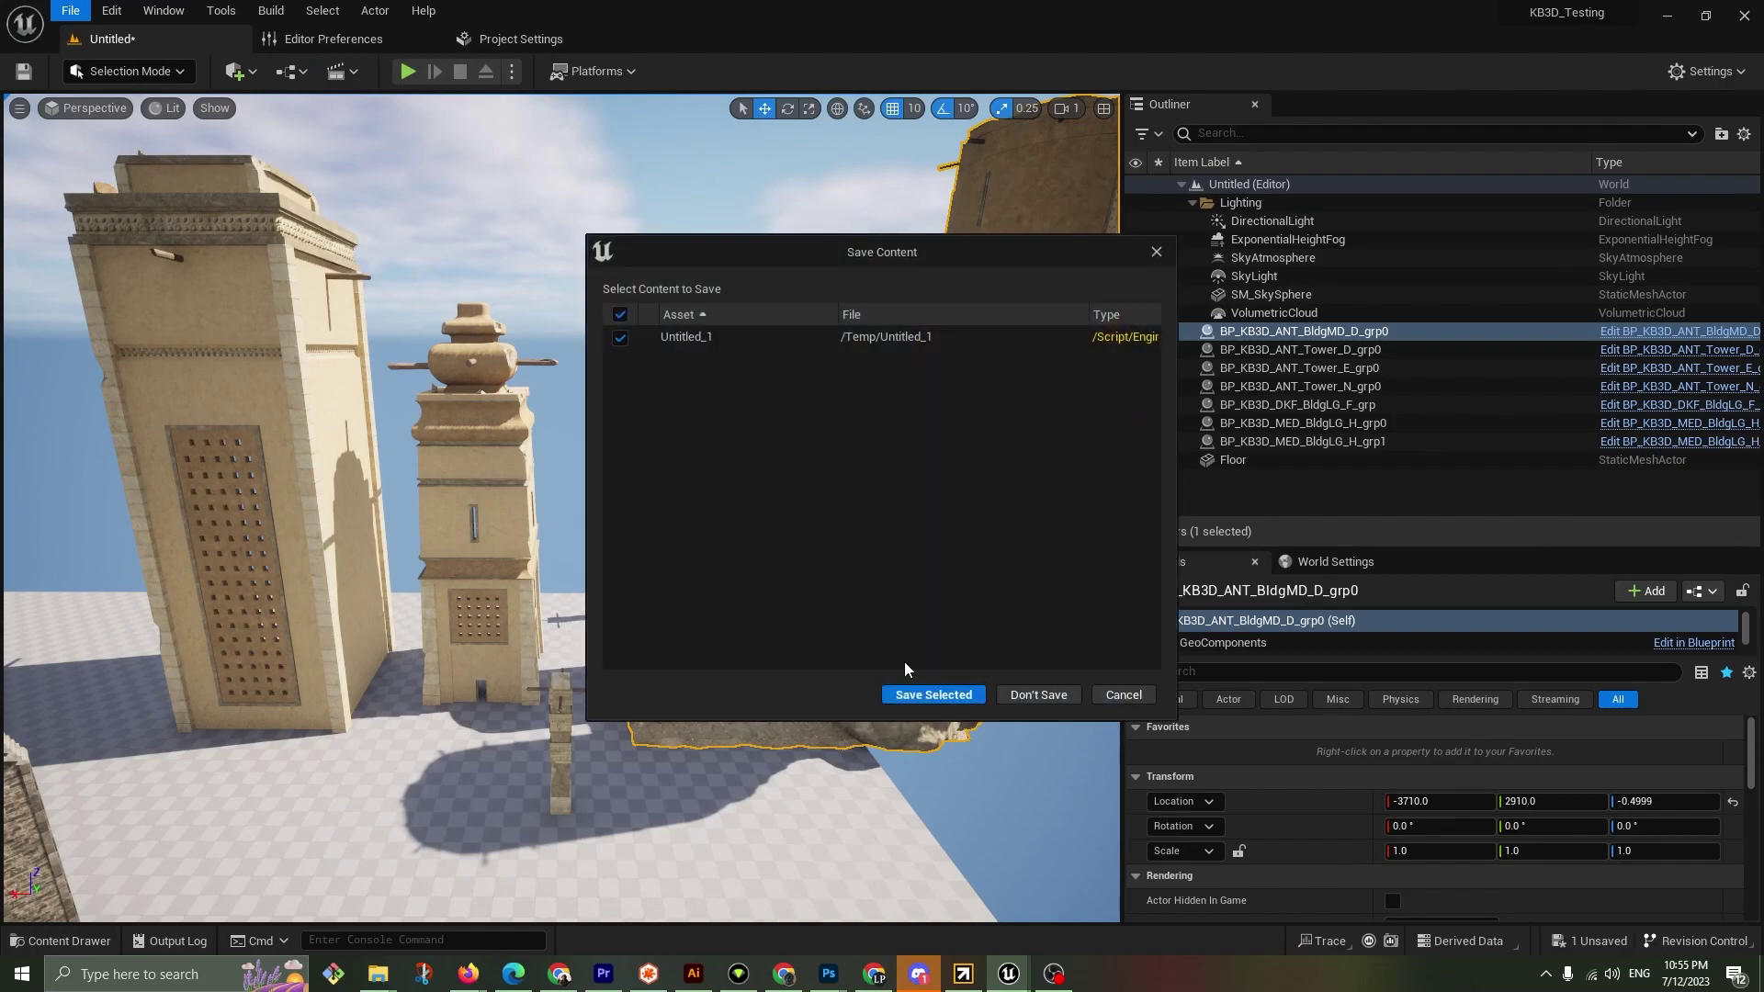
click(1067, 696)
Place the Ancient Temple D and Ancient Tower D, E and N blueprints from the Cargo Actors folder together into the new level
key(s)
right_drag(586, 599, 586, 669)
click(96, 942)
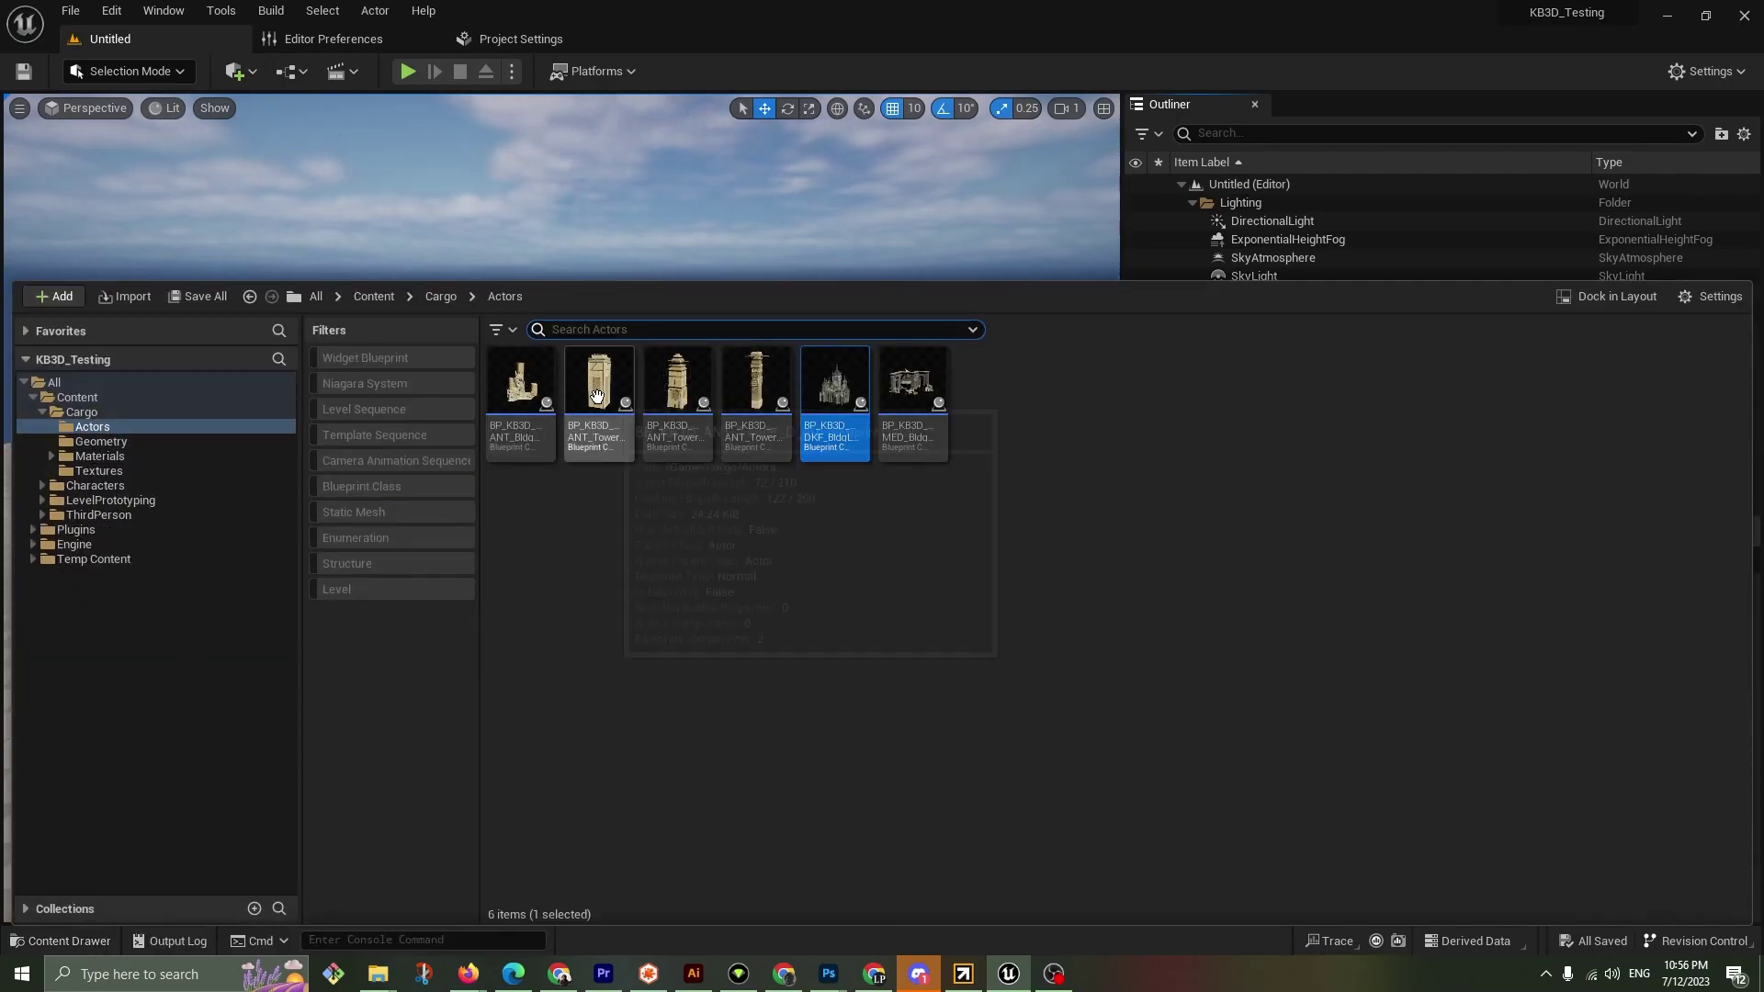
click(535, 392)
ctrl+click(599, 377)
ctrl+click(677, 377)
ctrl+click(756, 377)
drag(756, 377, 597, 537)
Set the grid snap size to 100 and move only the three towers sideways out of the temple to Y 2670
click(916, 108)
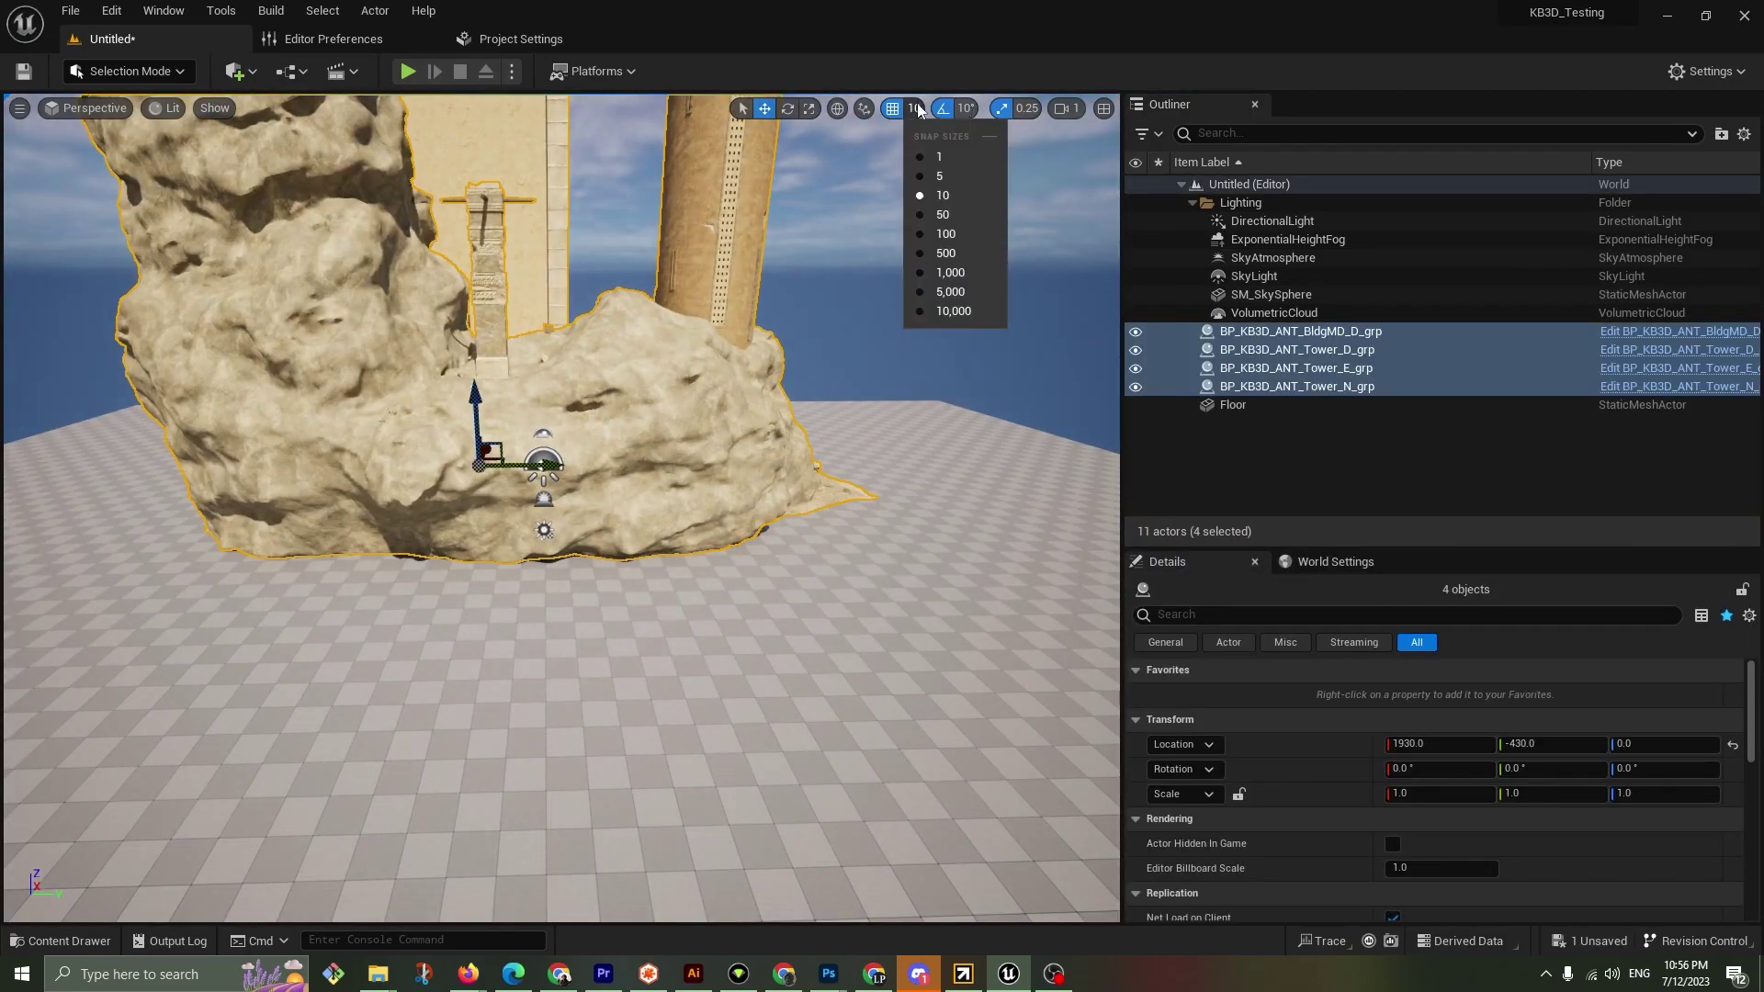
click(961, 234)
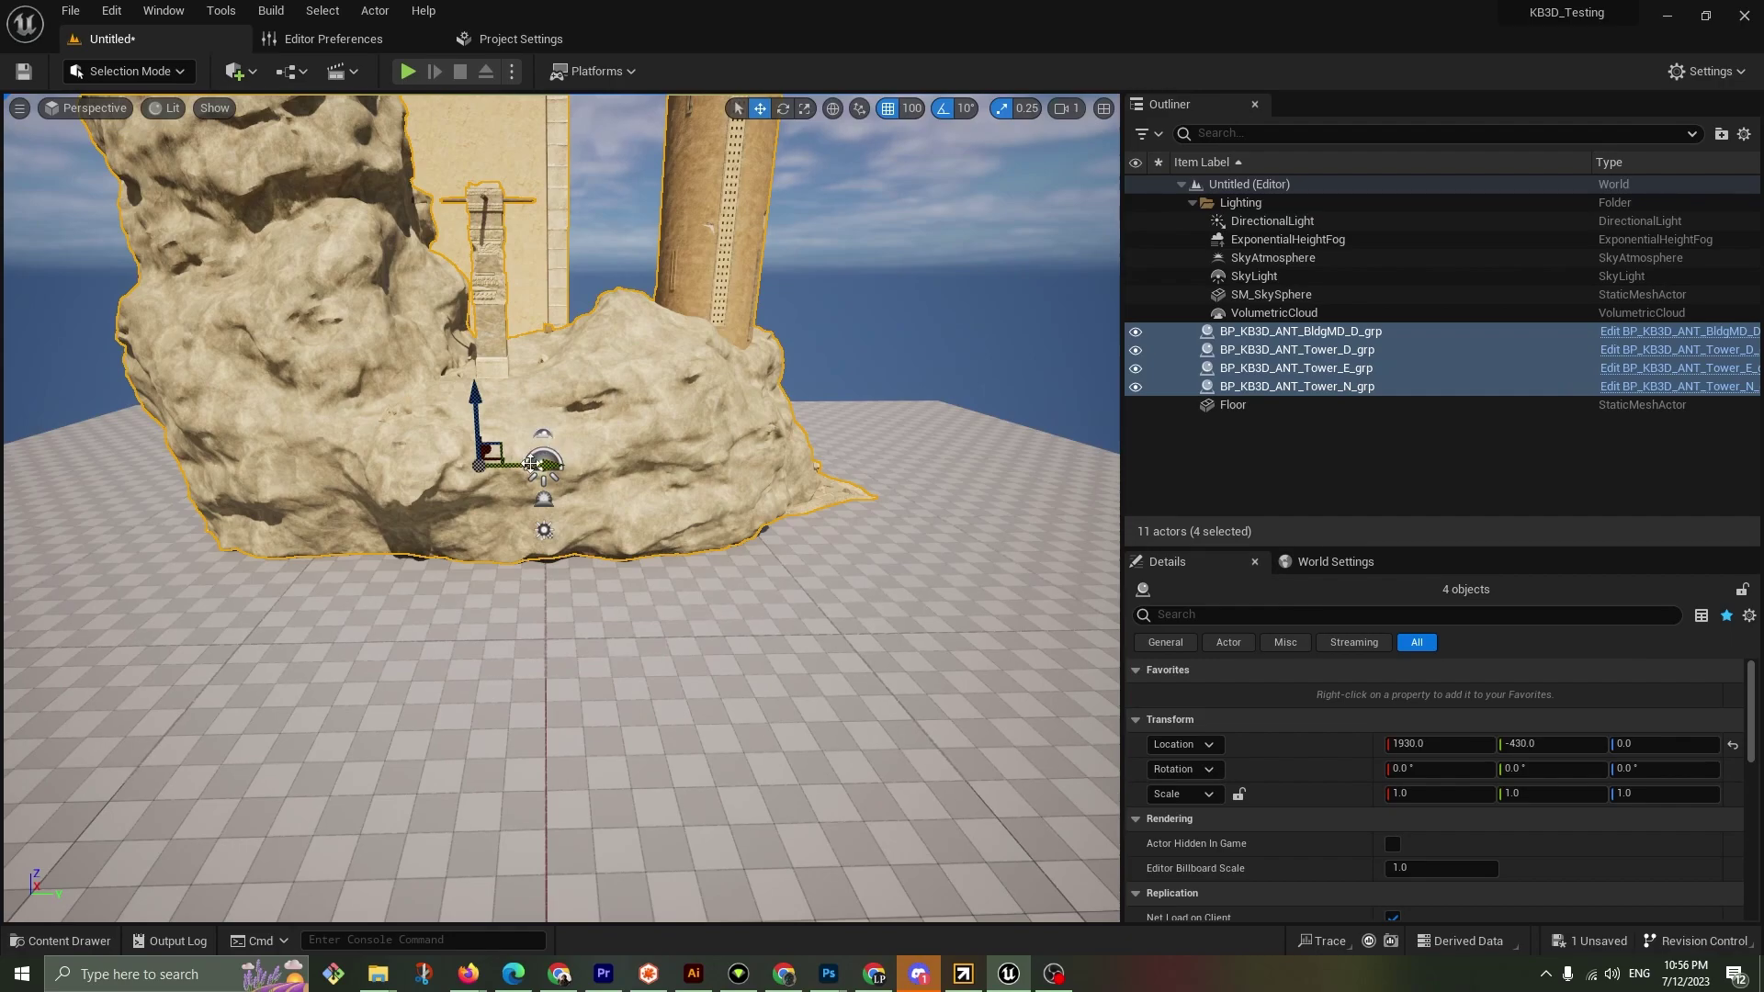
ctrl+click(1250, 333)
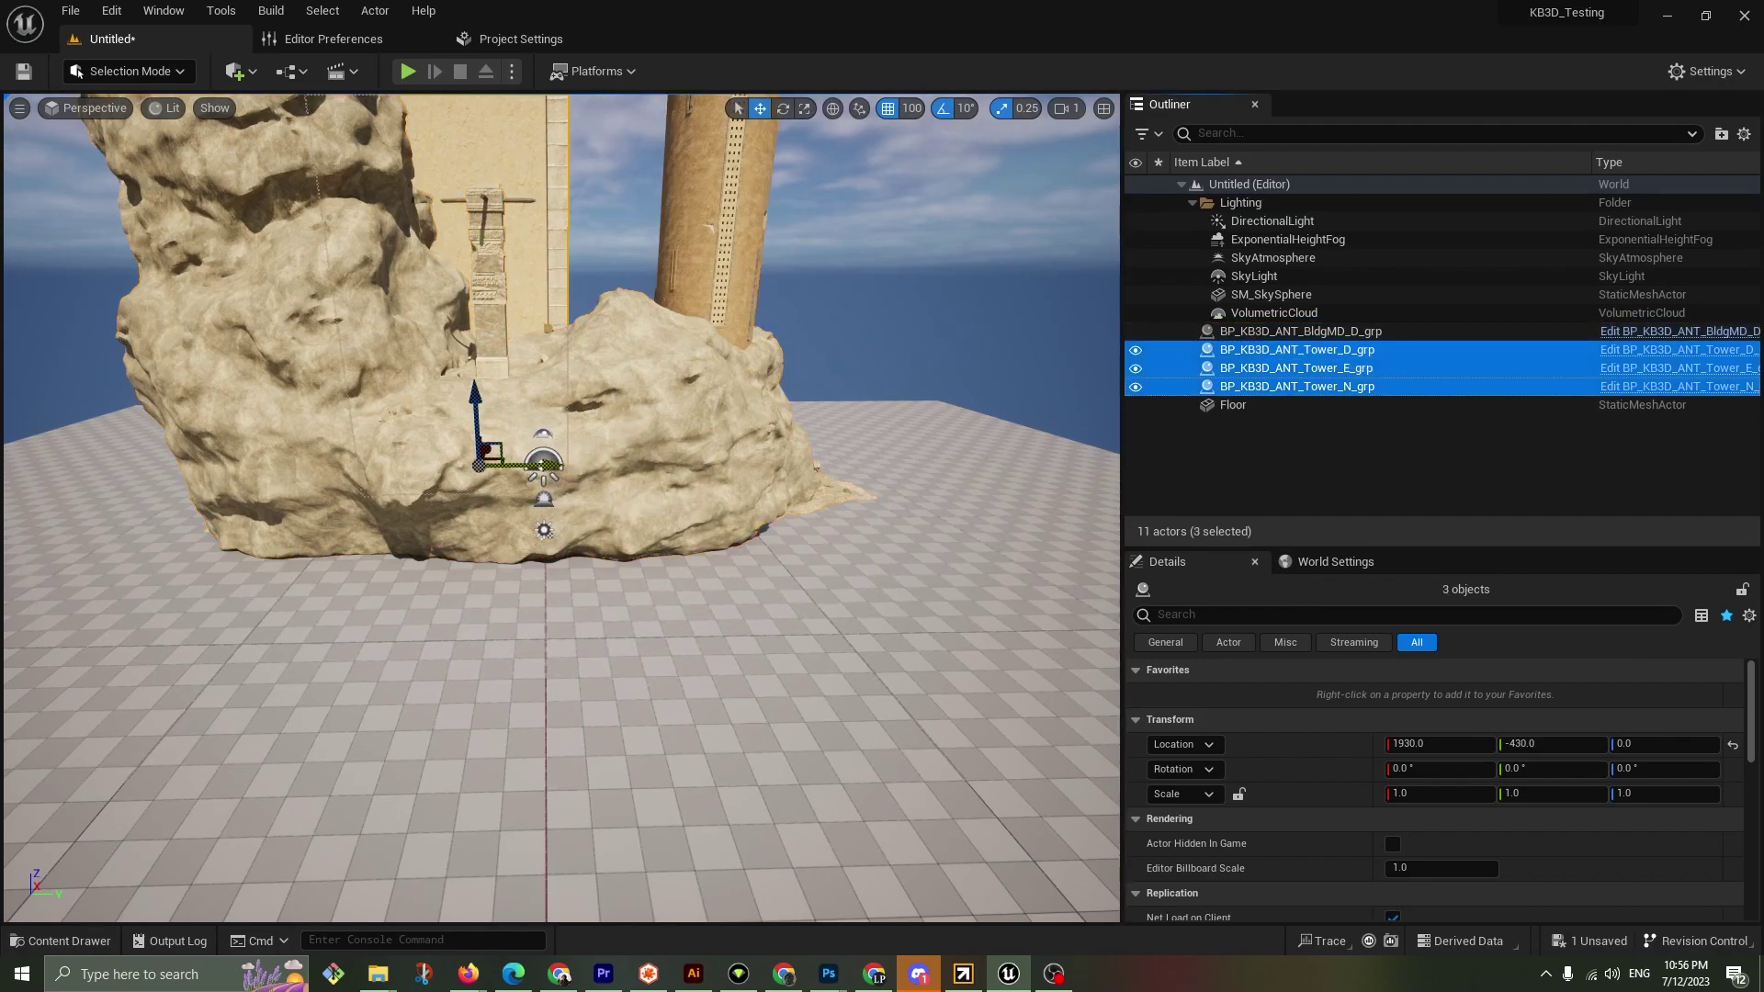
drag(551, 465, 1012, 469)
Take Ancient Tower D out of the selection and move Towers E and N forward to X -70
ctrl+click(1286, 350)
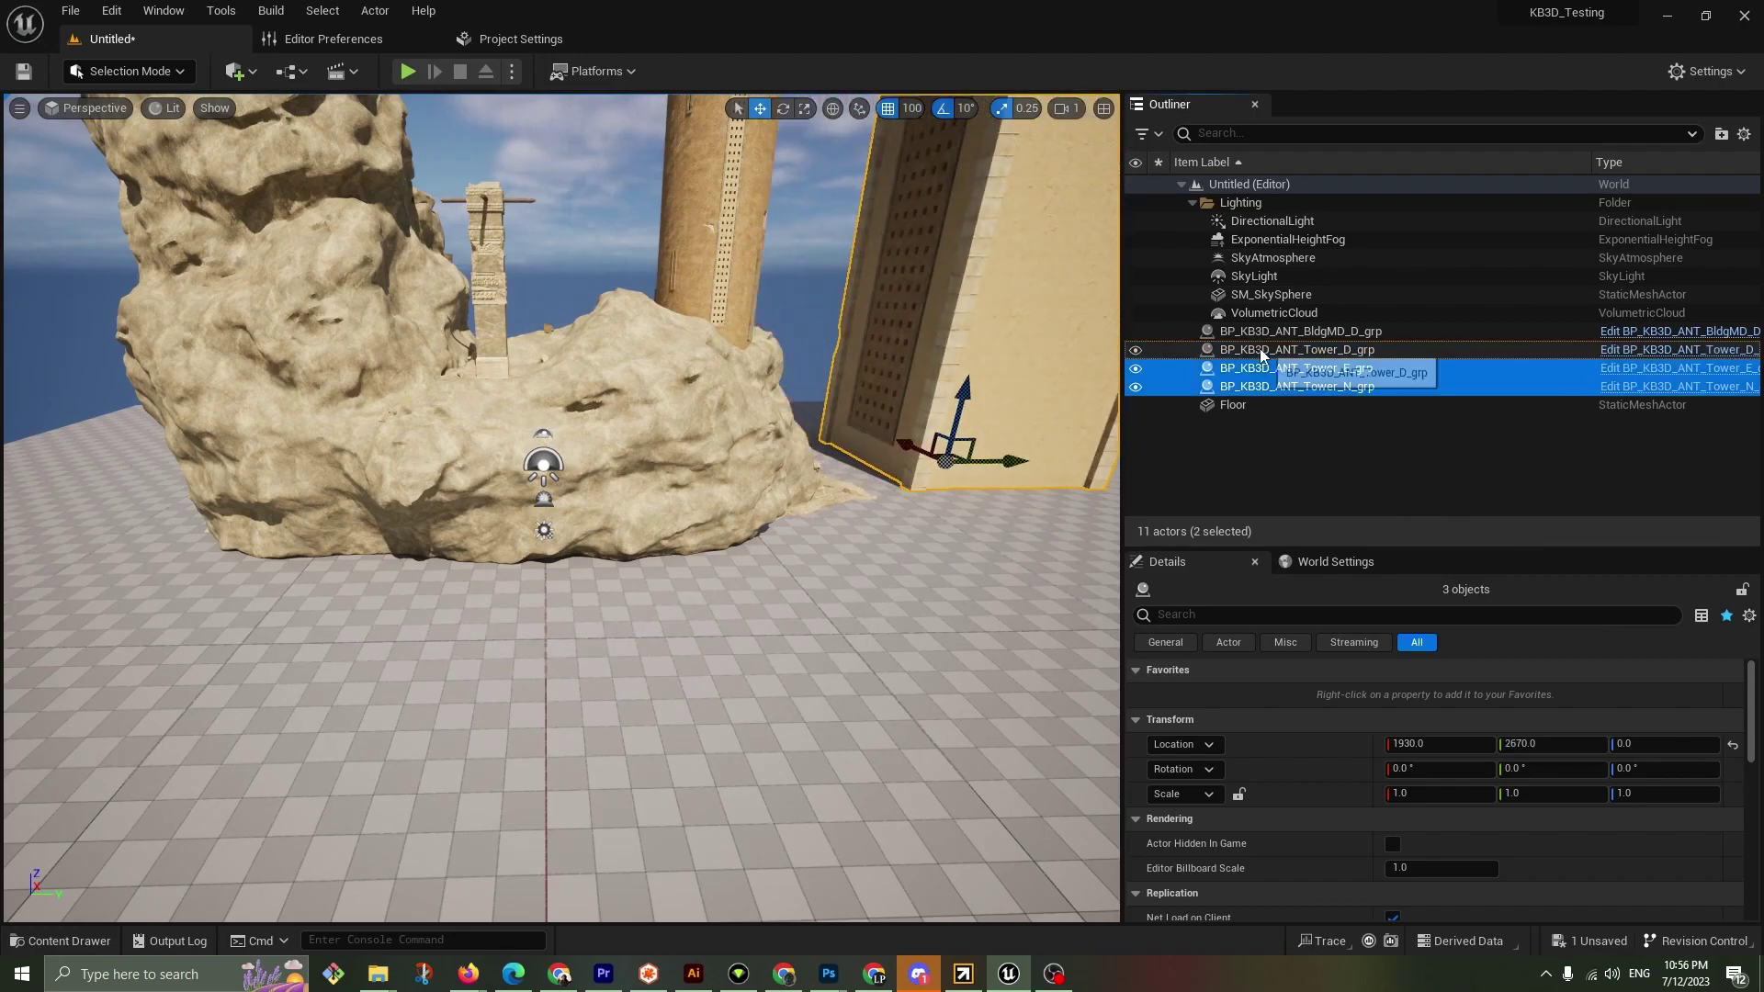
drag(904, 442, 1051, 559)
right_drag(927, 562, 1074, 514)
key(s)
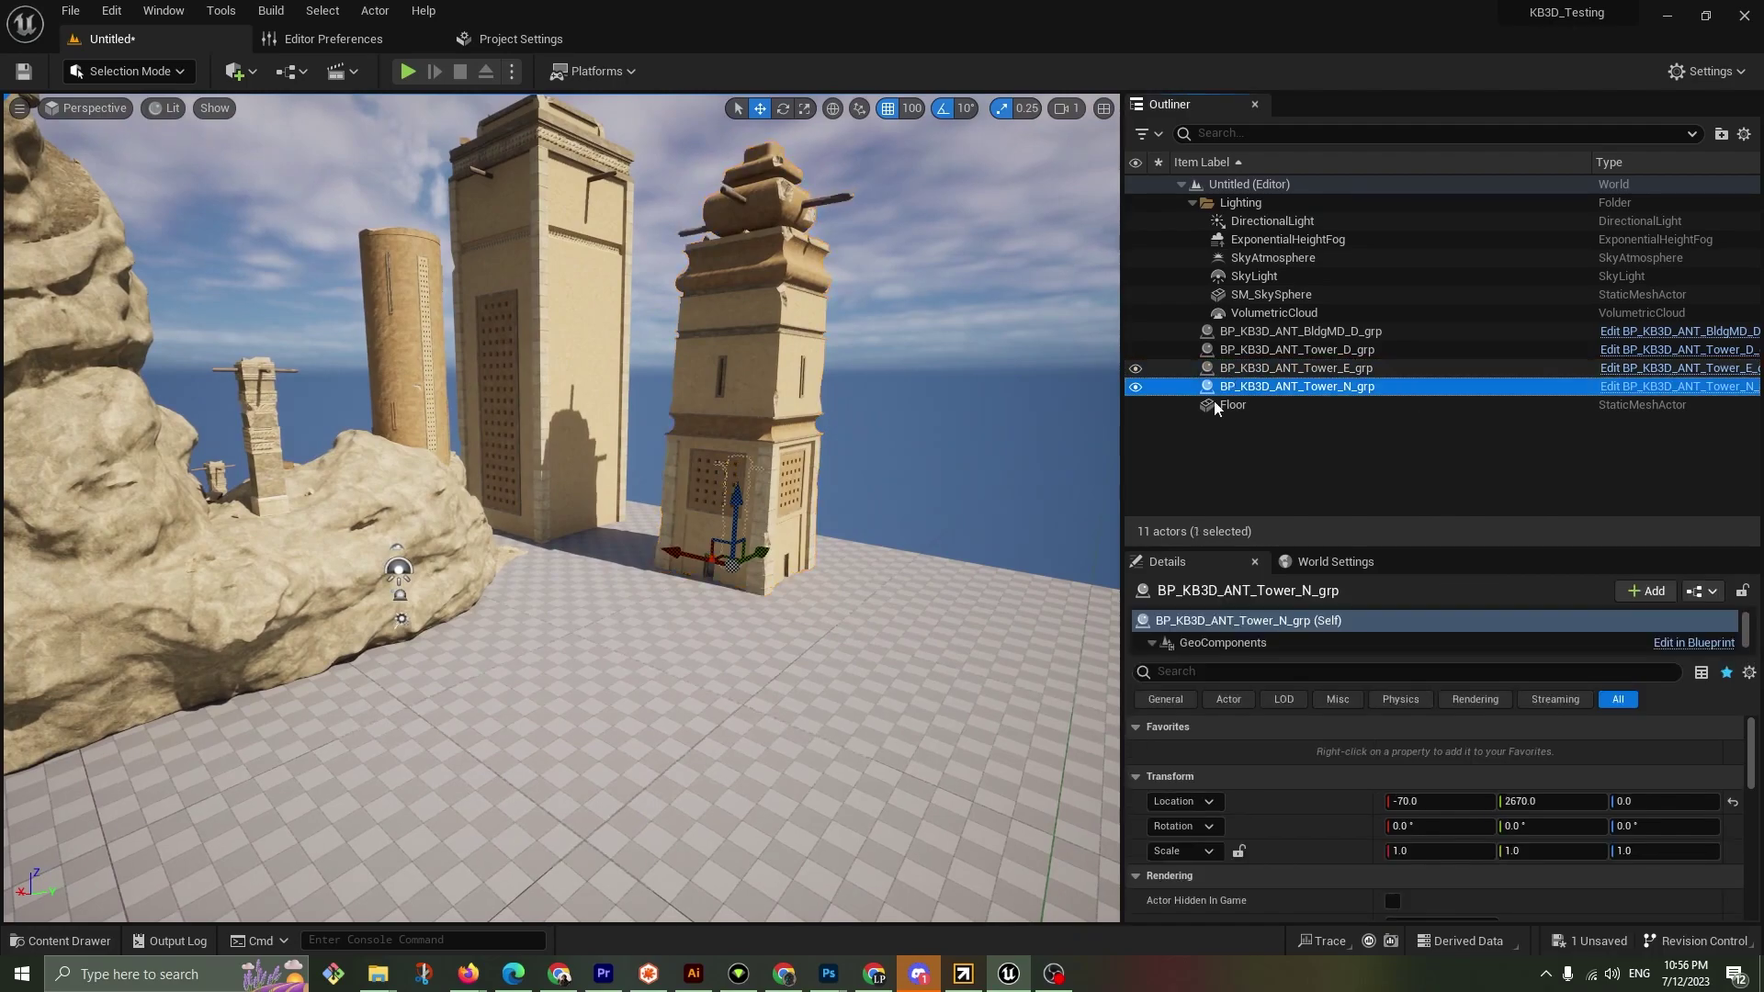
Move Ancient Tower N alone out of Tower E to Y 70, in front of the temple
click(658, 555)
drag(708, 551, 583, 621)
key(f)
key(d)
mouse_move(582, 622)
right_down()
mouse_move(533, 607)
mouse_move(460, 620)
mouse_move(423, 680)
mouse_move(460, 734)
mouse_move(515, 717)
mouse_move(579, 646)
right_up()
key(s)
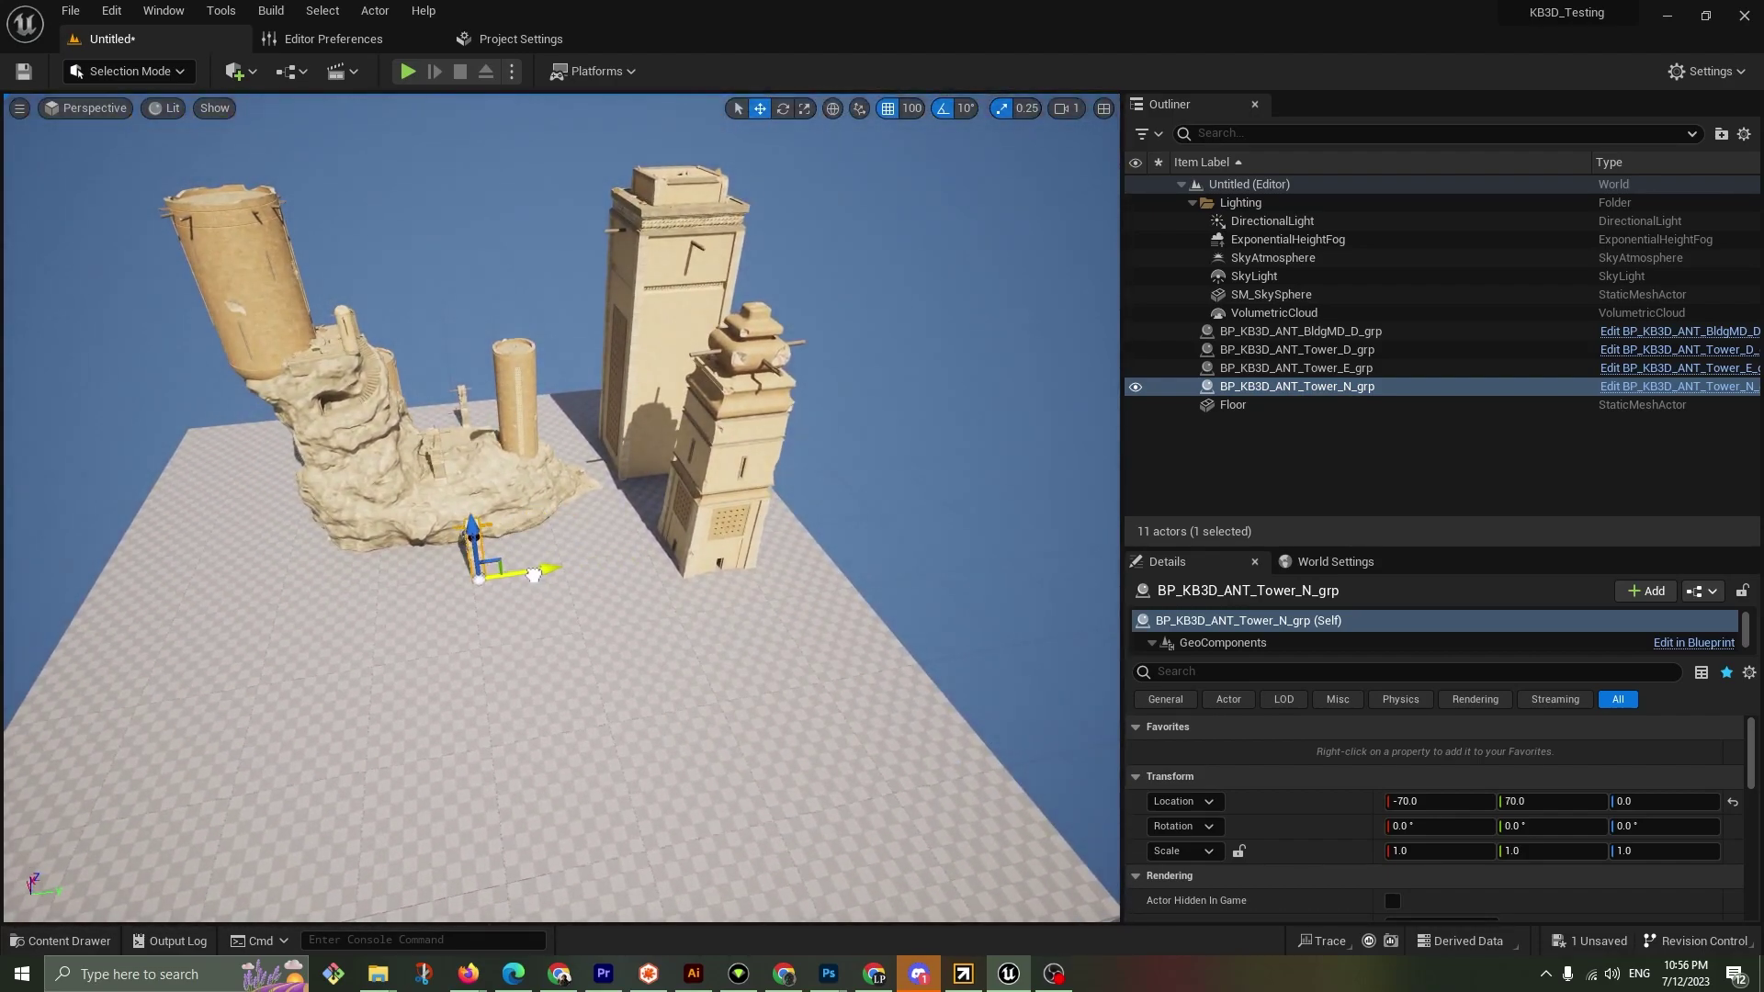
Space Ancient Towers N and E farther out on the floor, with Tower E at X -1070, and select Ancient Temple D
drag(534, 575, 520, 577)
right_drag(520, 577, 616, 593)
key(w)
key(d)
drag(536, 657, 593, 565)
click(589, 567)
right_drag(529, 617, 450, 547)
alt+drag(477, 707, 469, 617)
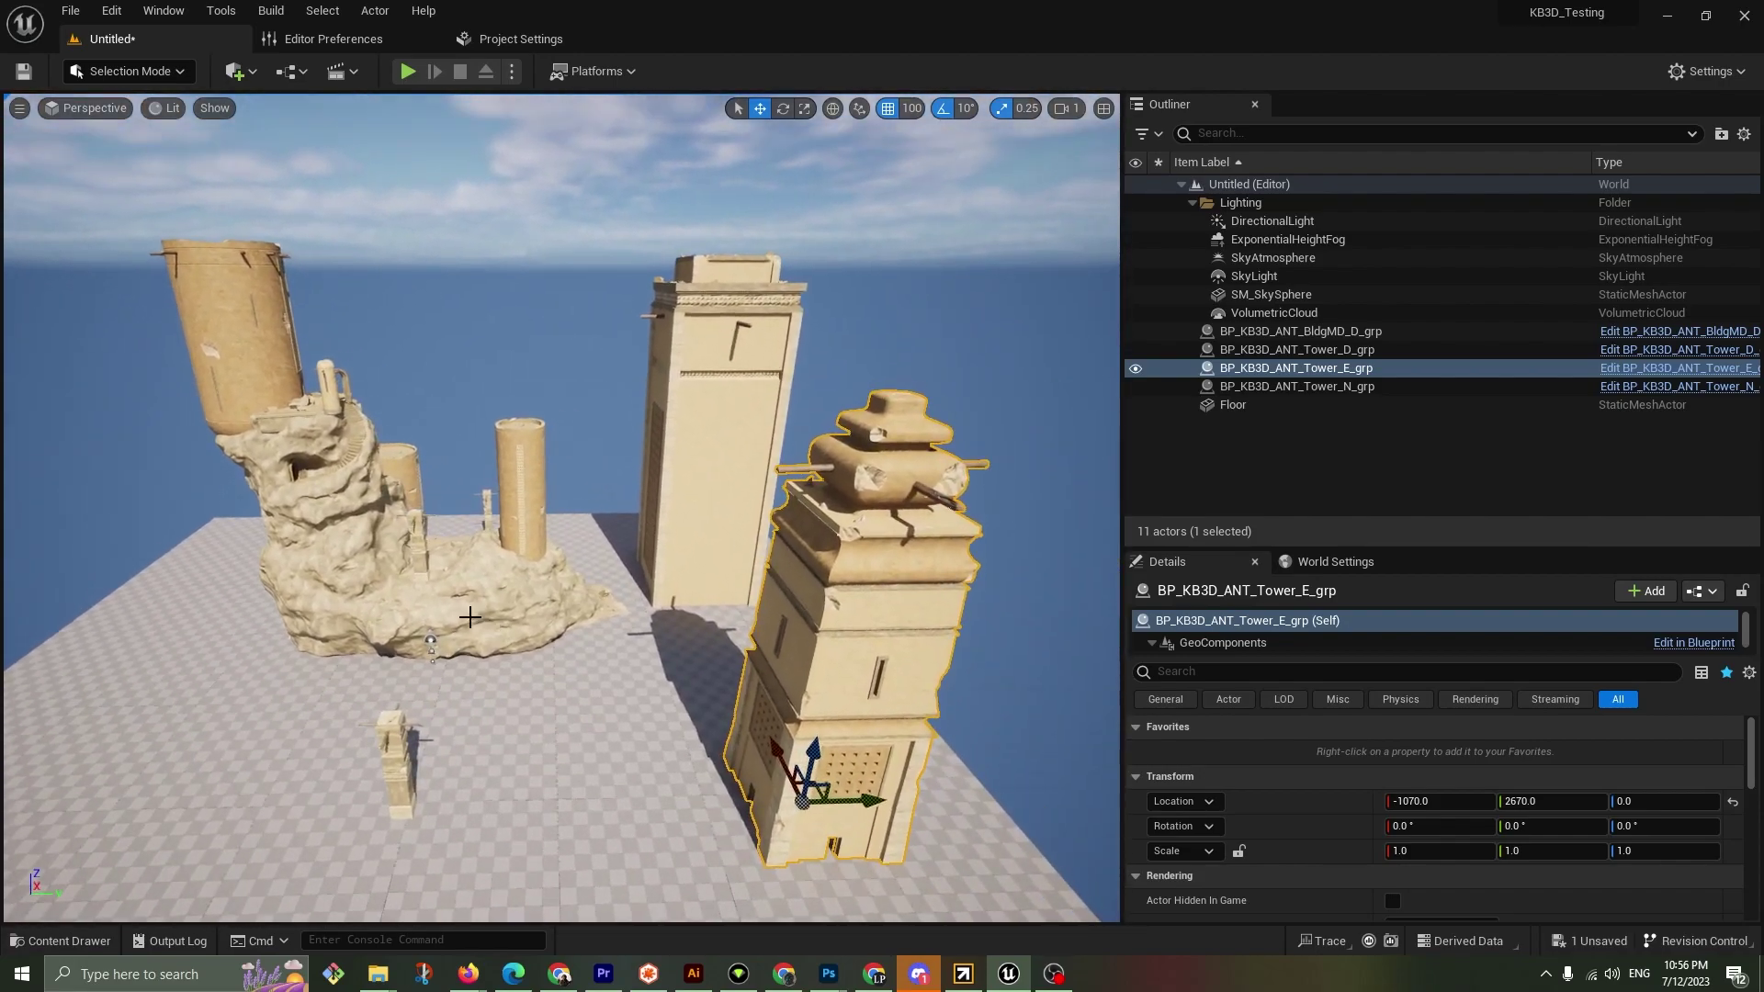
click(399, 576)
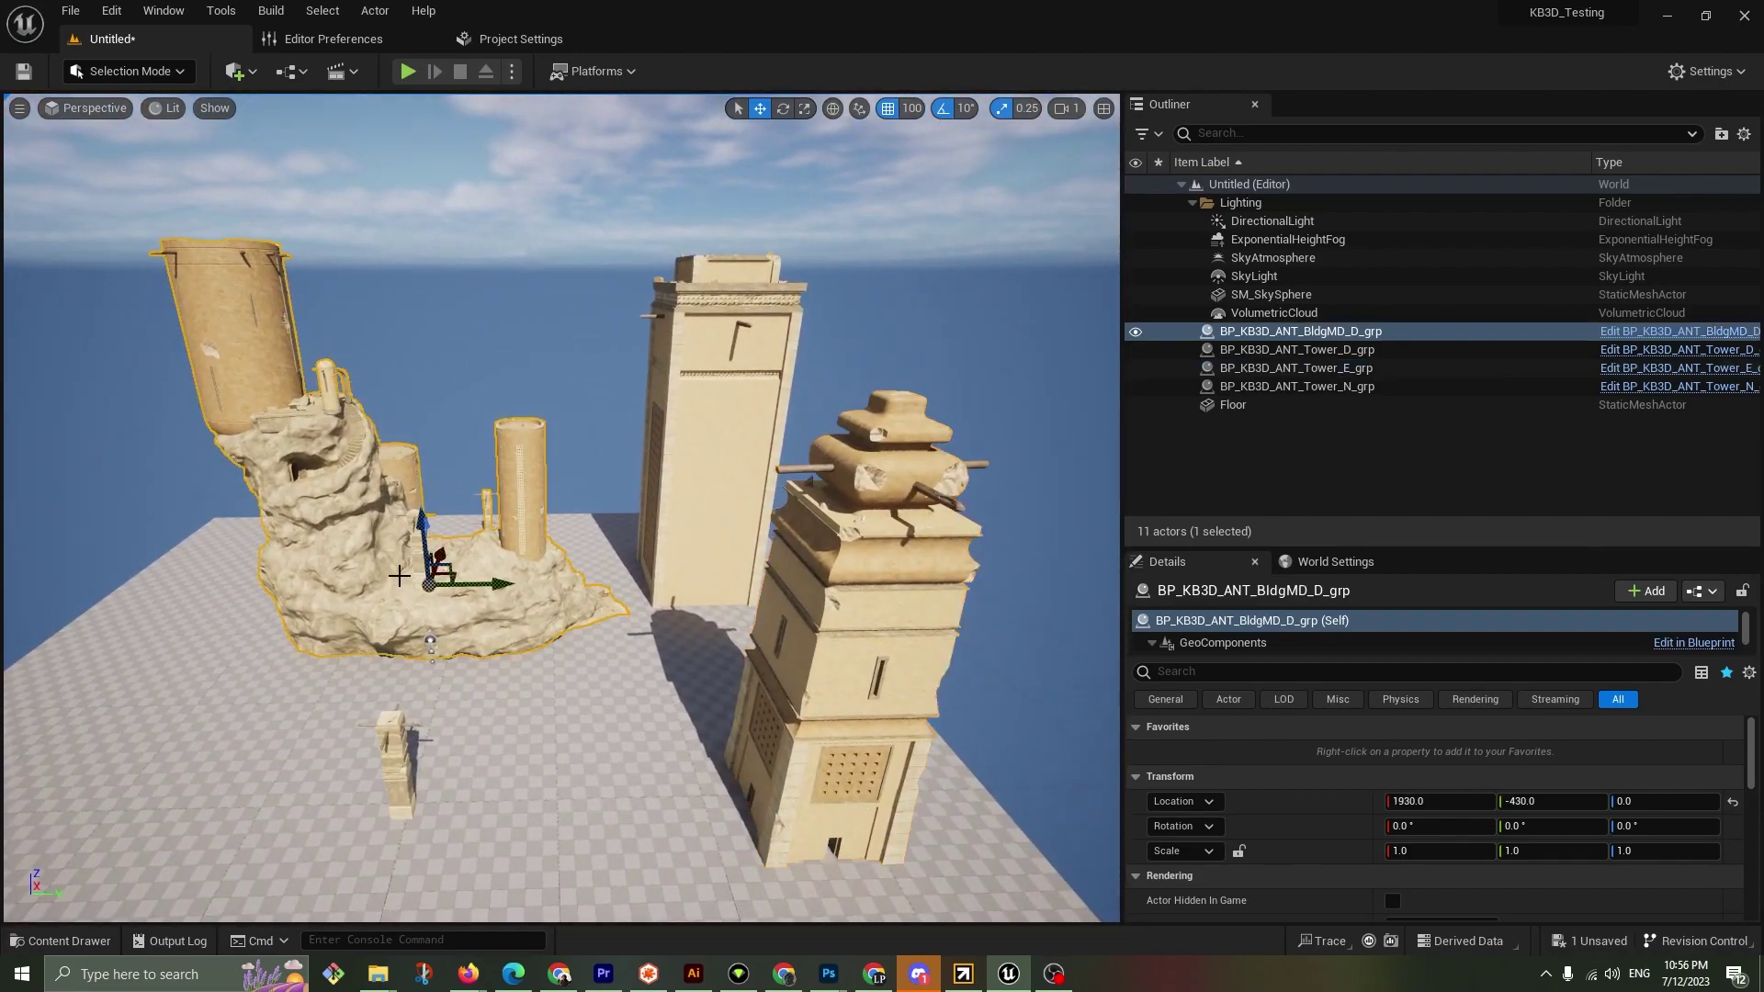
Add Ancient Towers D, E and N to the selected temple and locate the four buildings' assets in the content folder
ctrl+click(693, 483)
ctrl+click(834, 604)
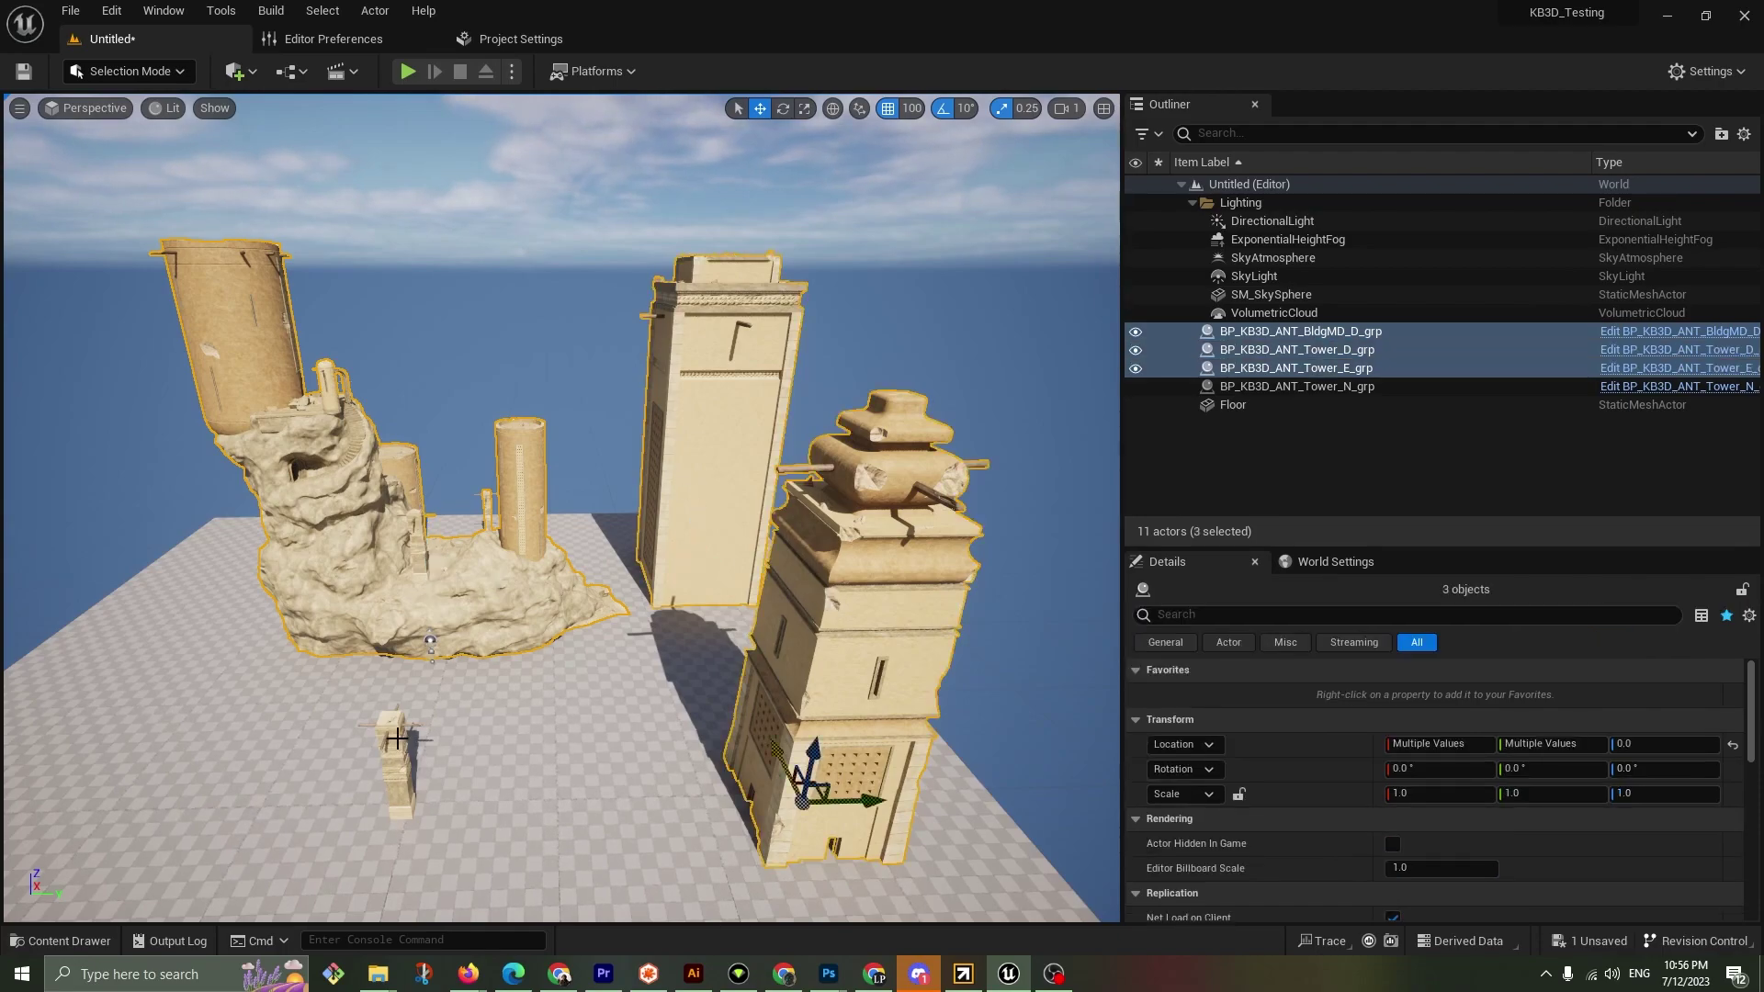
ctrl+click(395, 740)
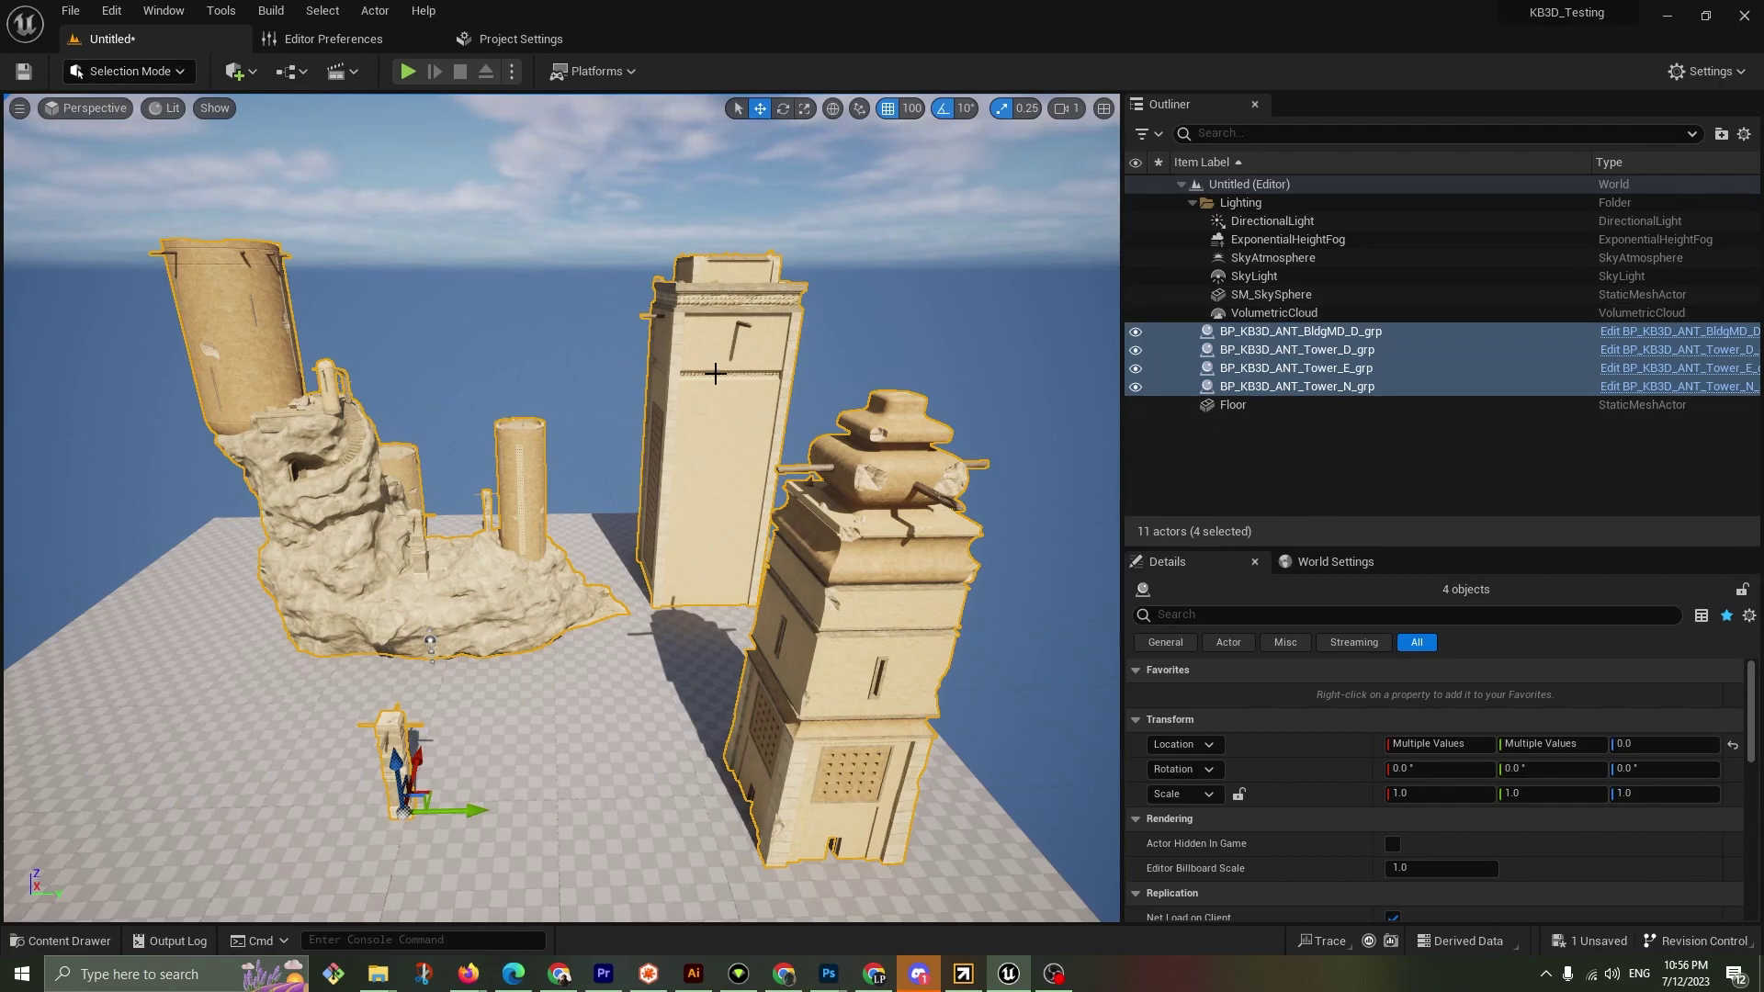
key(ctrl+b)
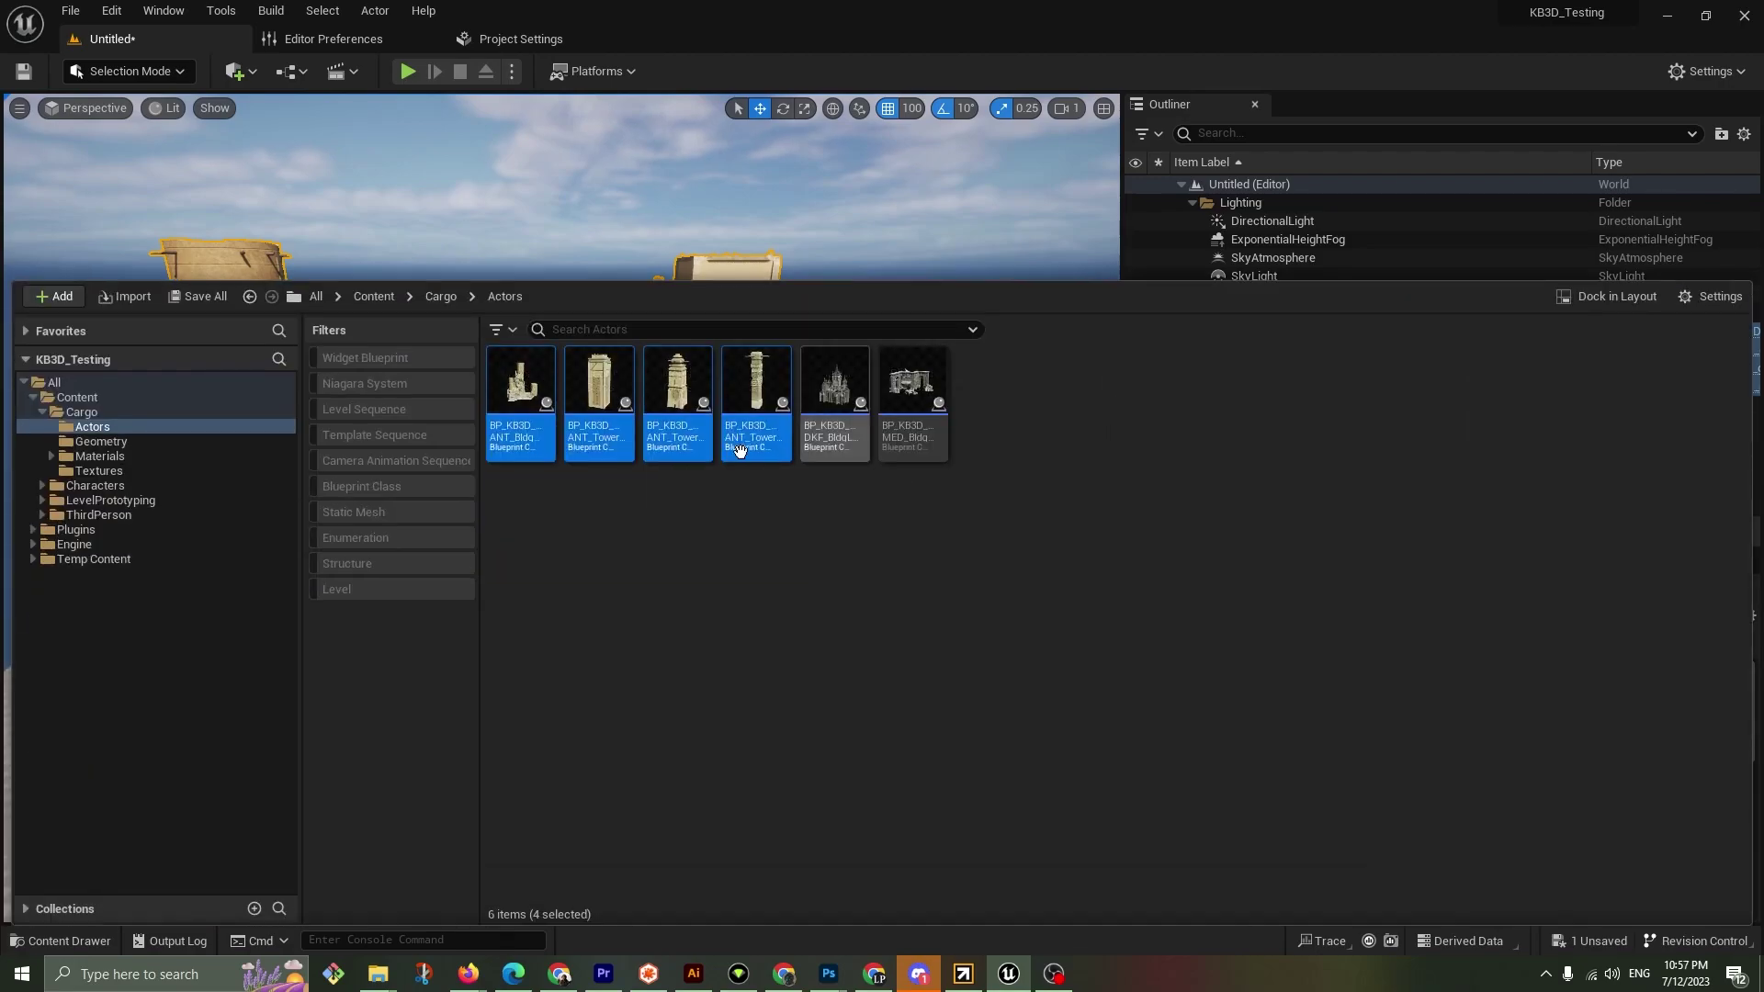
Start migrating the four selected ANT blueprints to another project, without saving the untitled level
right_click(514, 380)
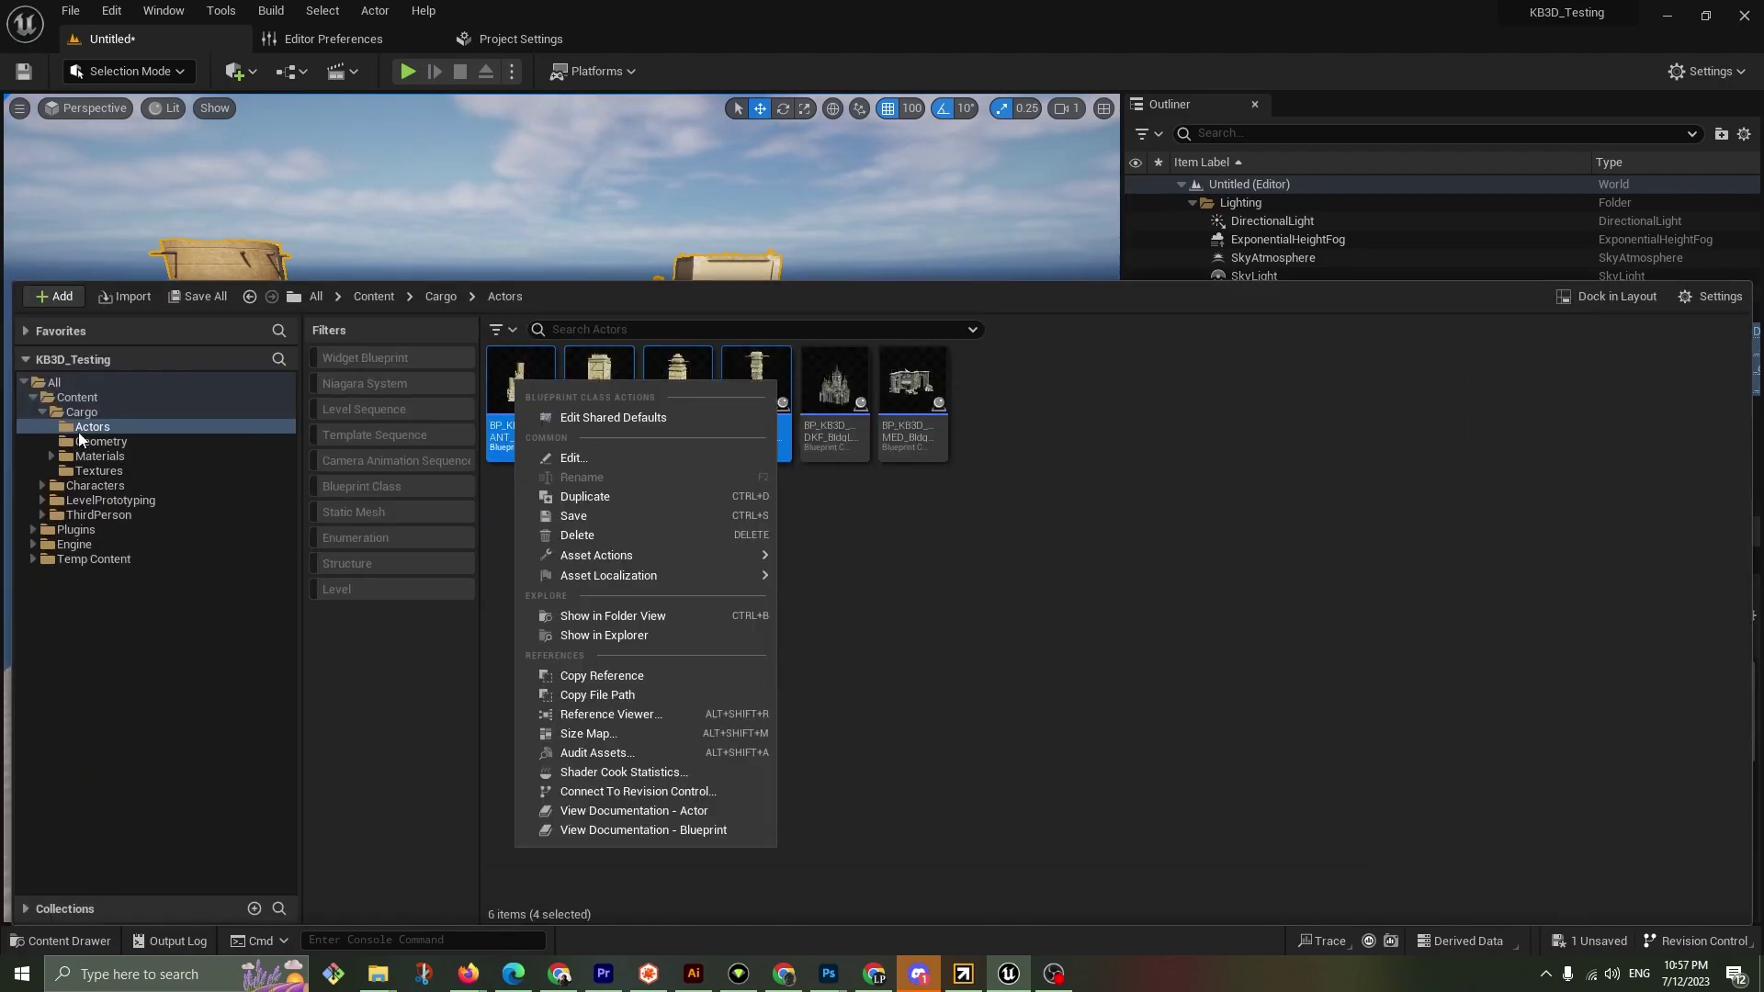
mouse_move(657, 557)
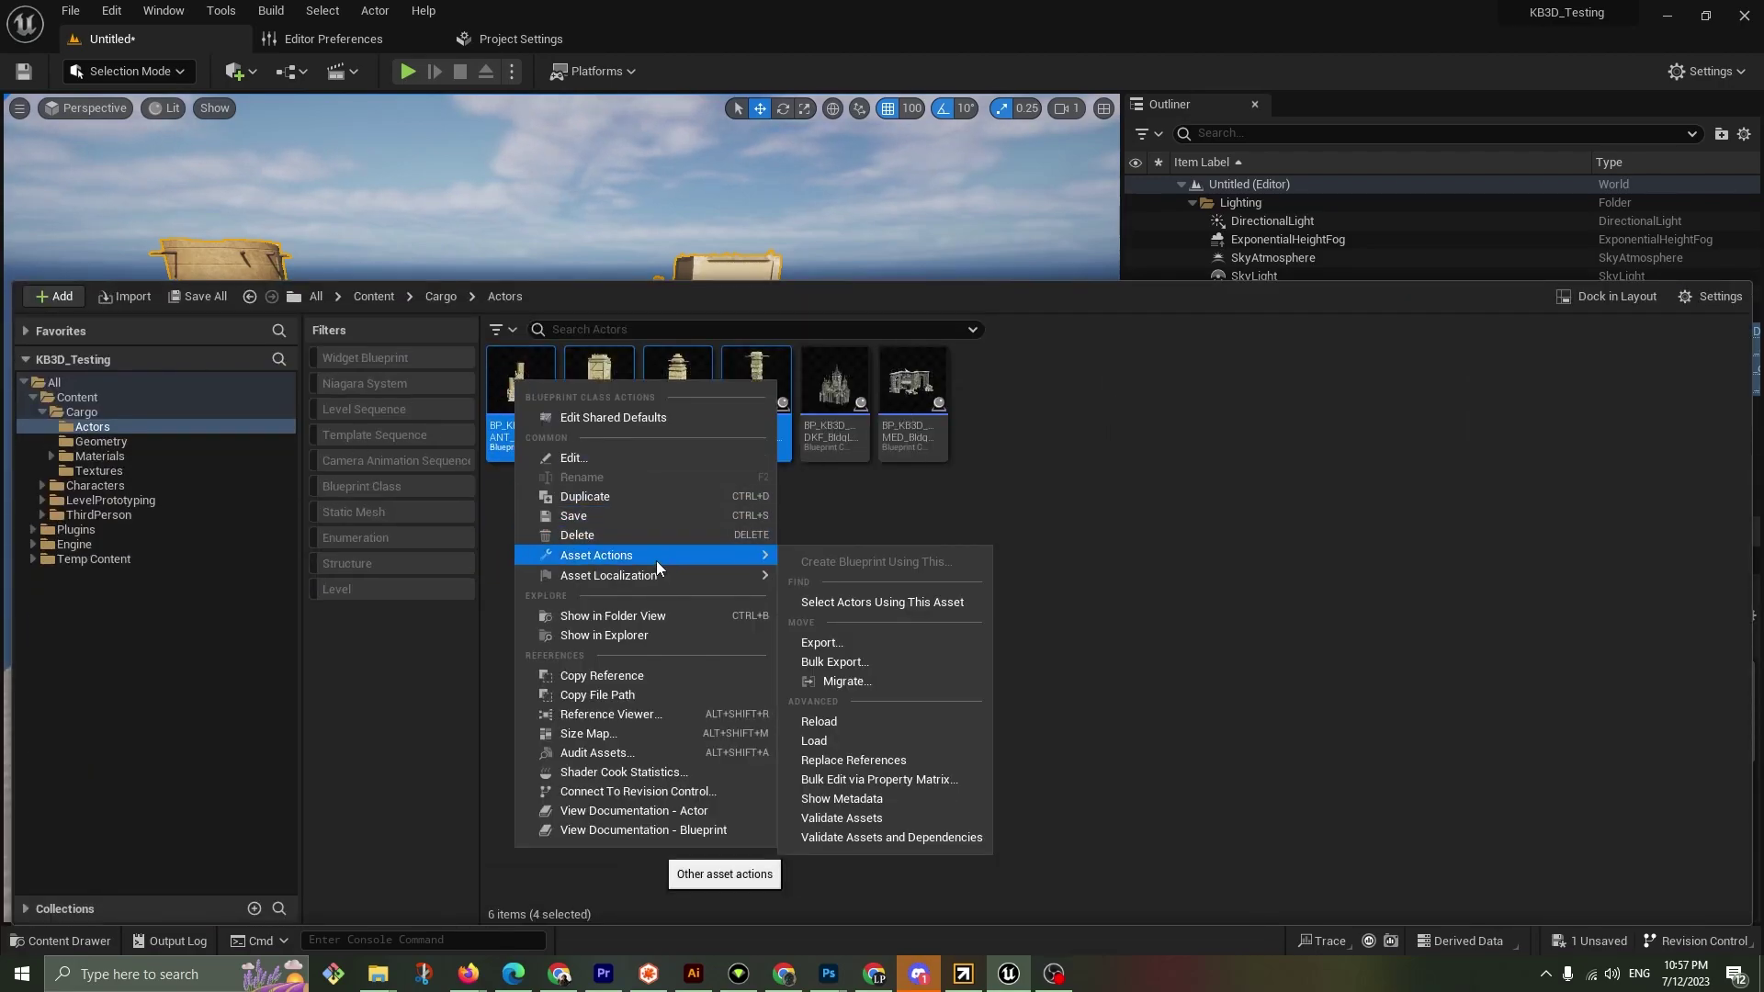
click(854, 680)
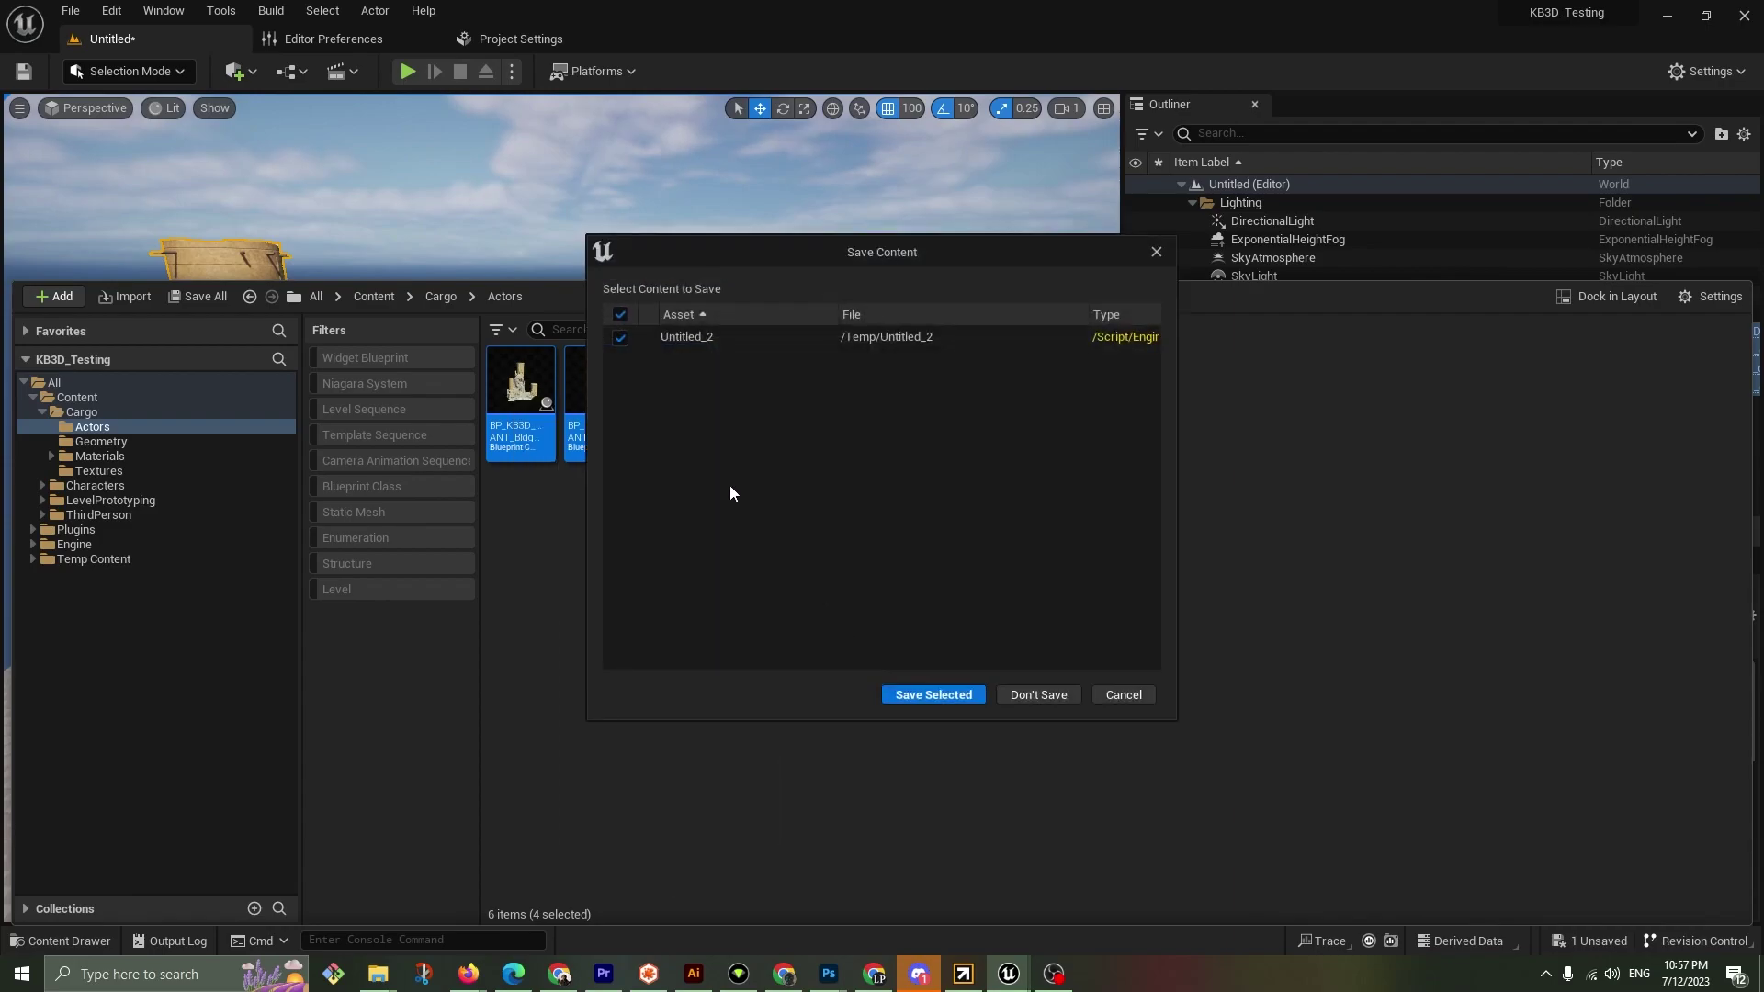
click(1036, 695)
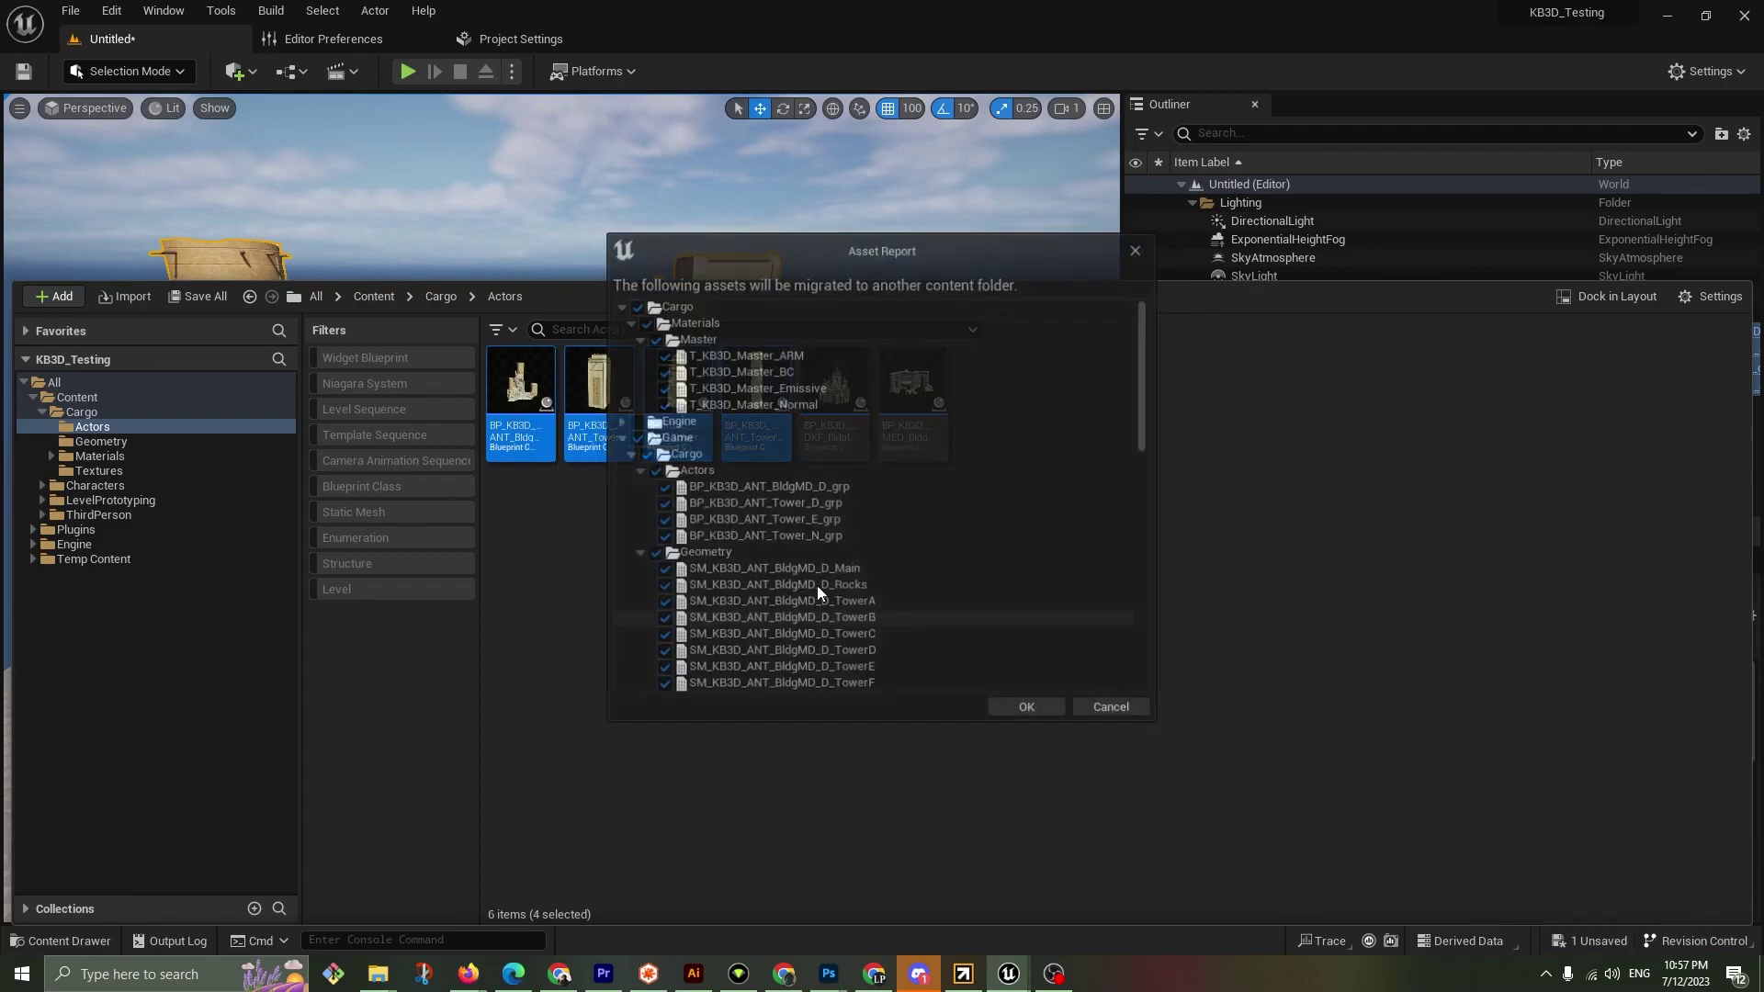
Collapse the asset report's Master, Actors, Geometry, Materials and Textures folders to review them, and accept the assets for migration
click(636, 339)
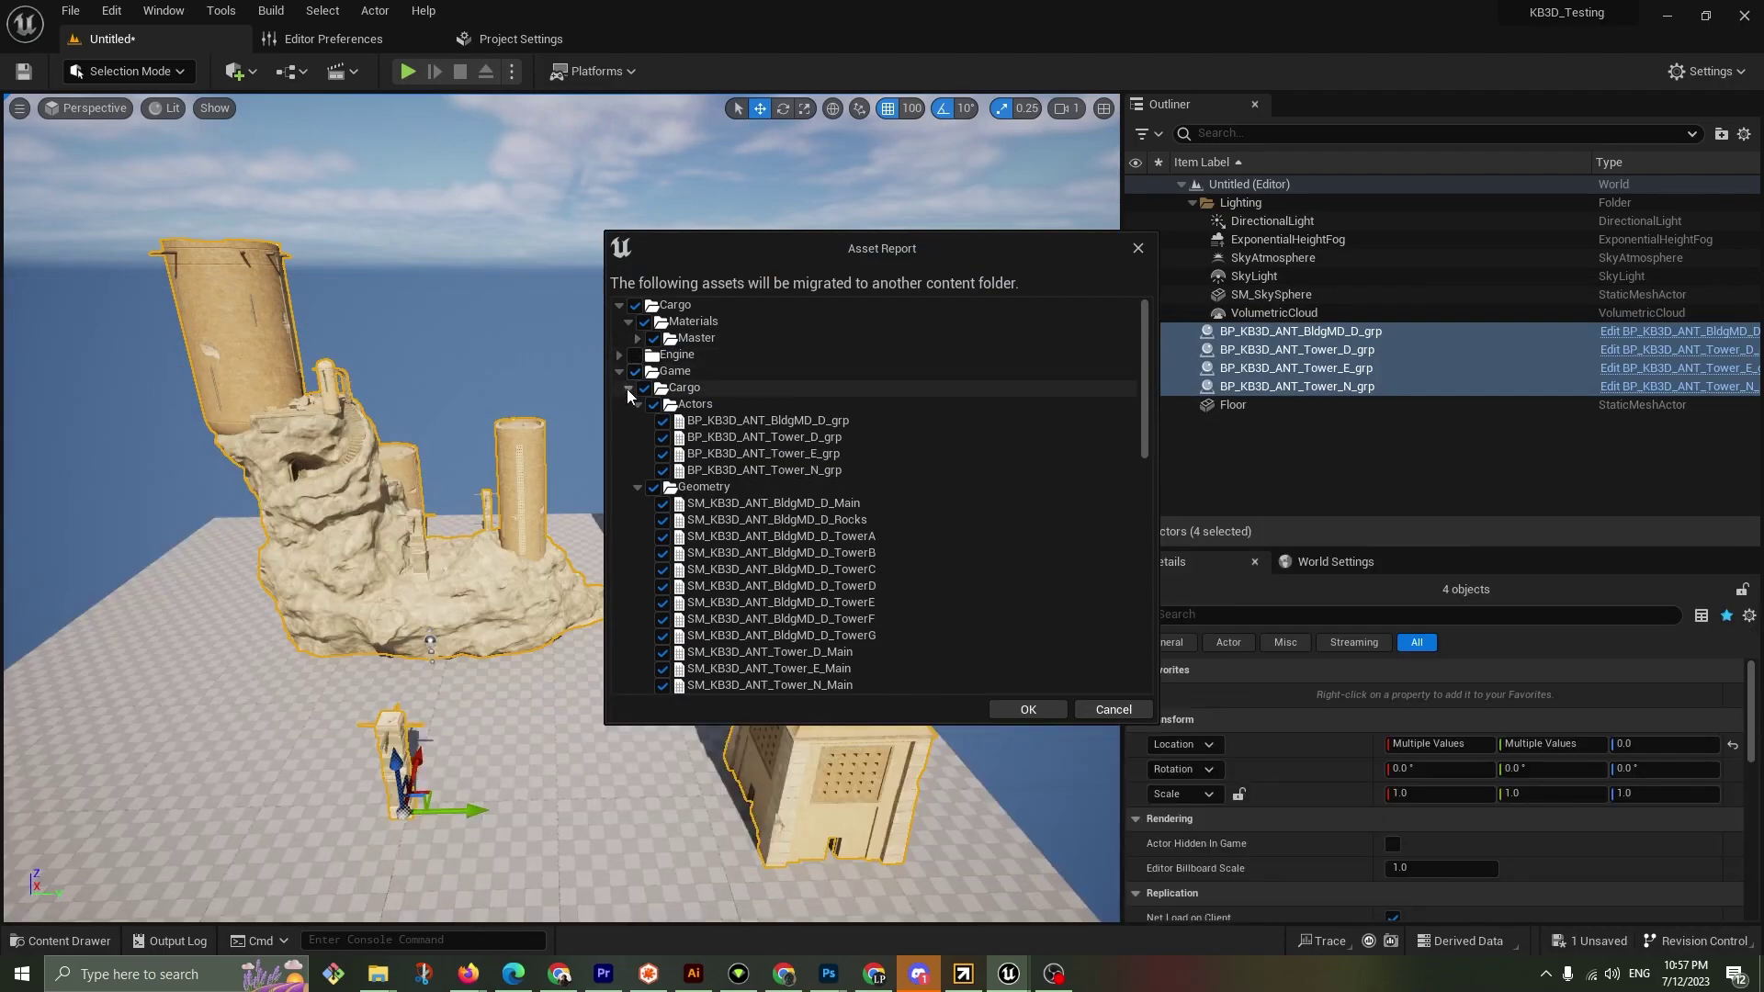
click(636, 405)
click(636, 421)
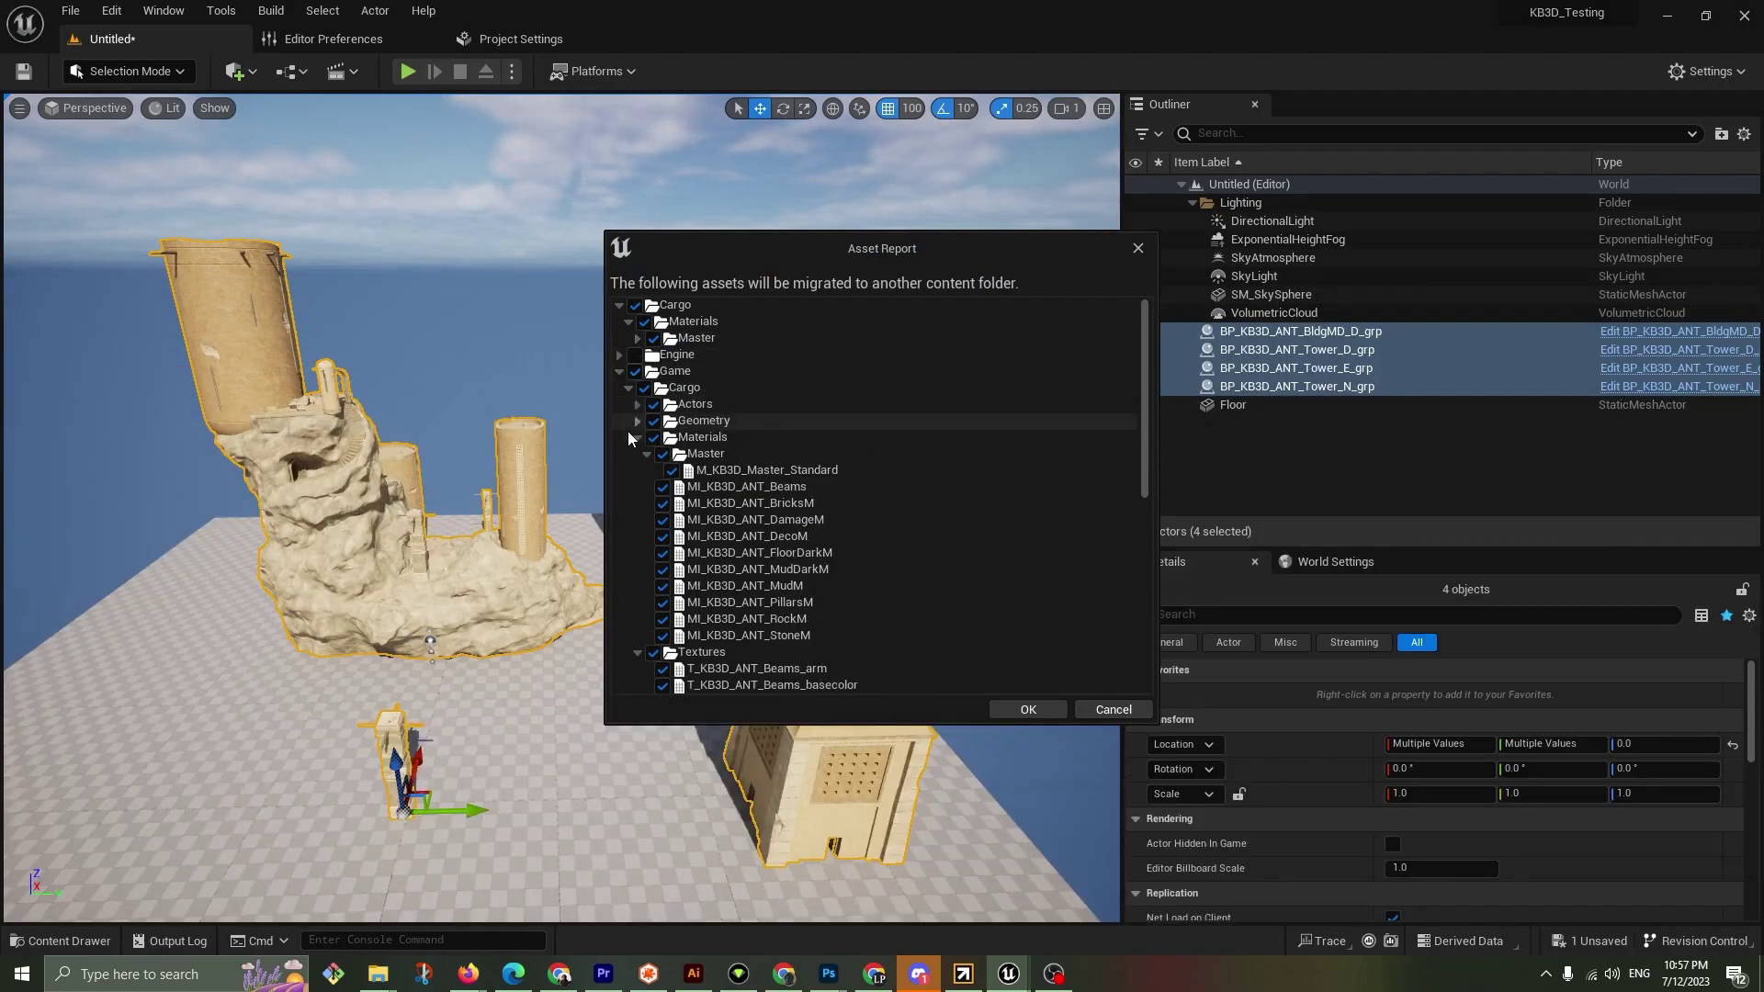
click(638, 438)
click(636, 453)
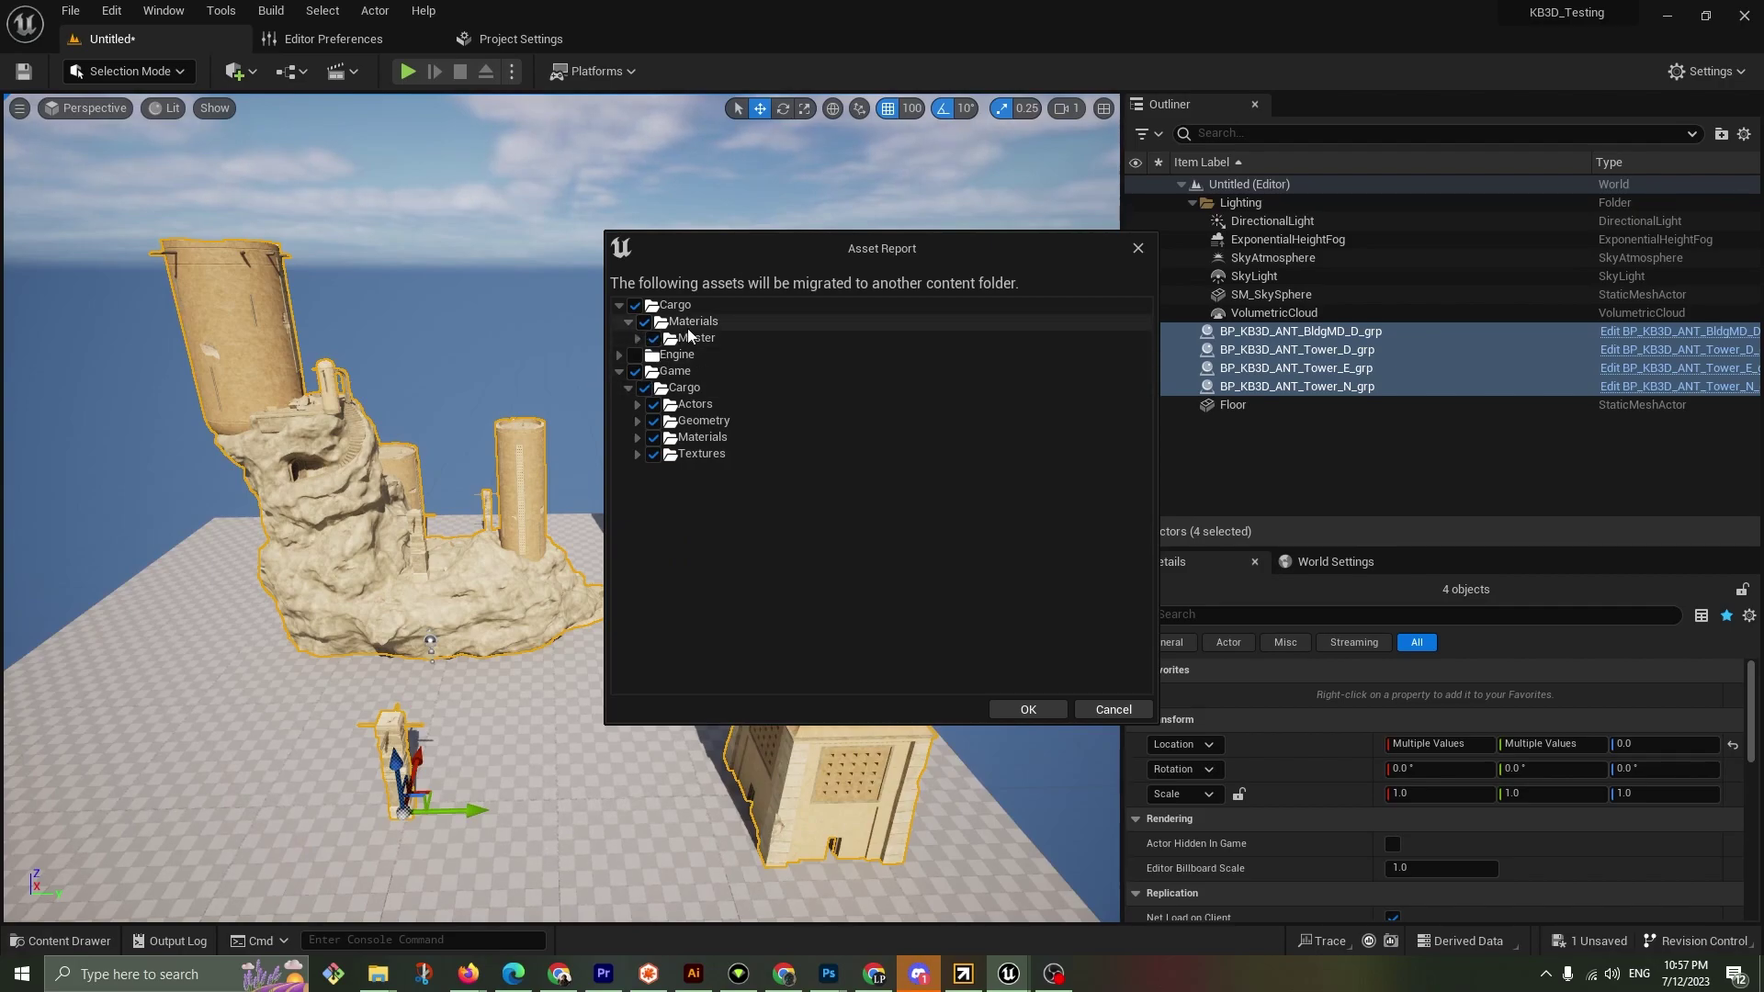
click(629, 324)
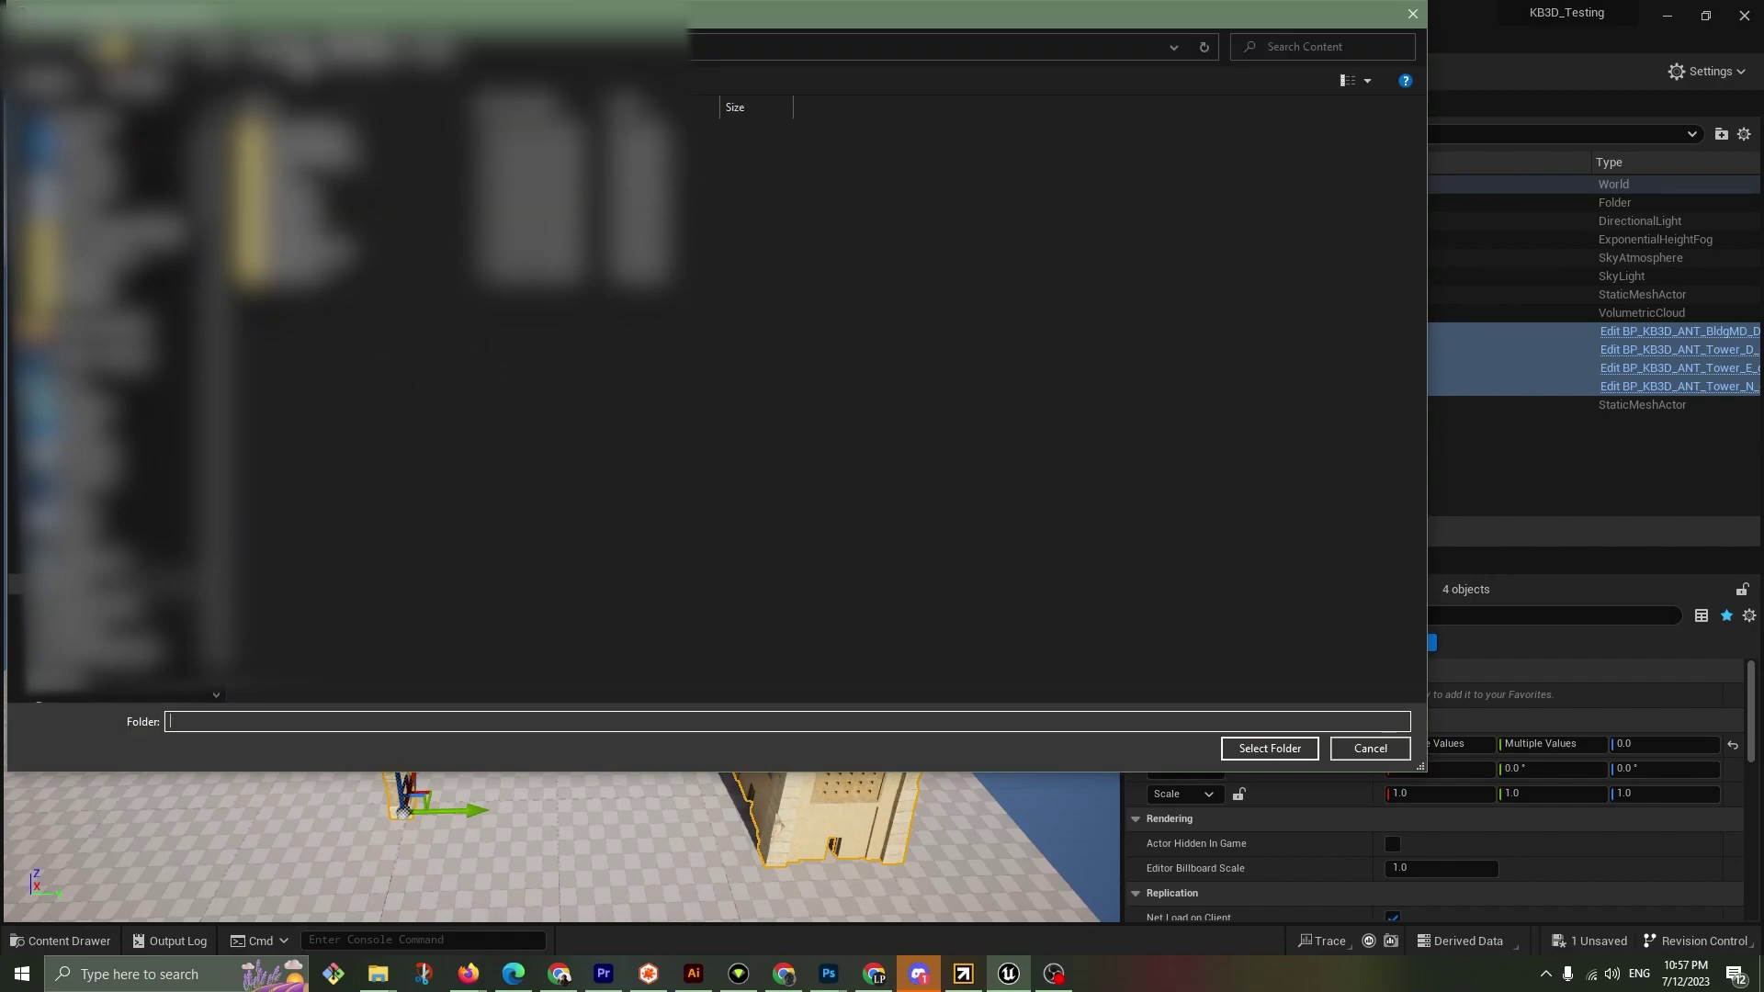
Choose the Content folder inside the Verse_StrongHold_DEMO project's Plugins folder as the migration destination
click(277, 54)
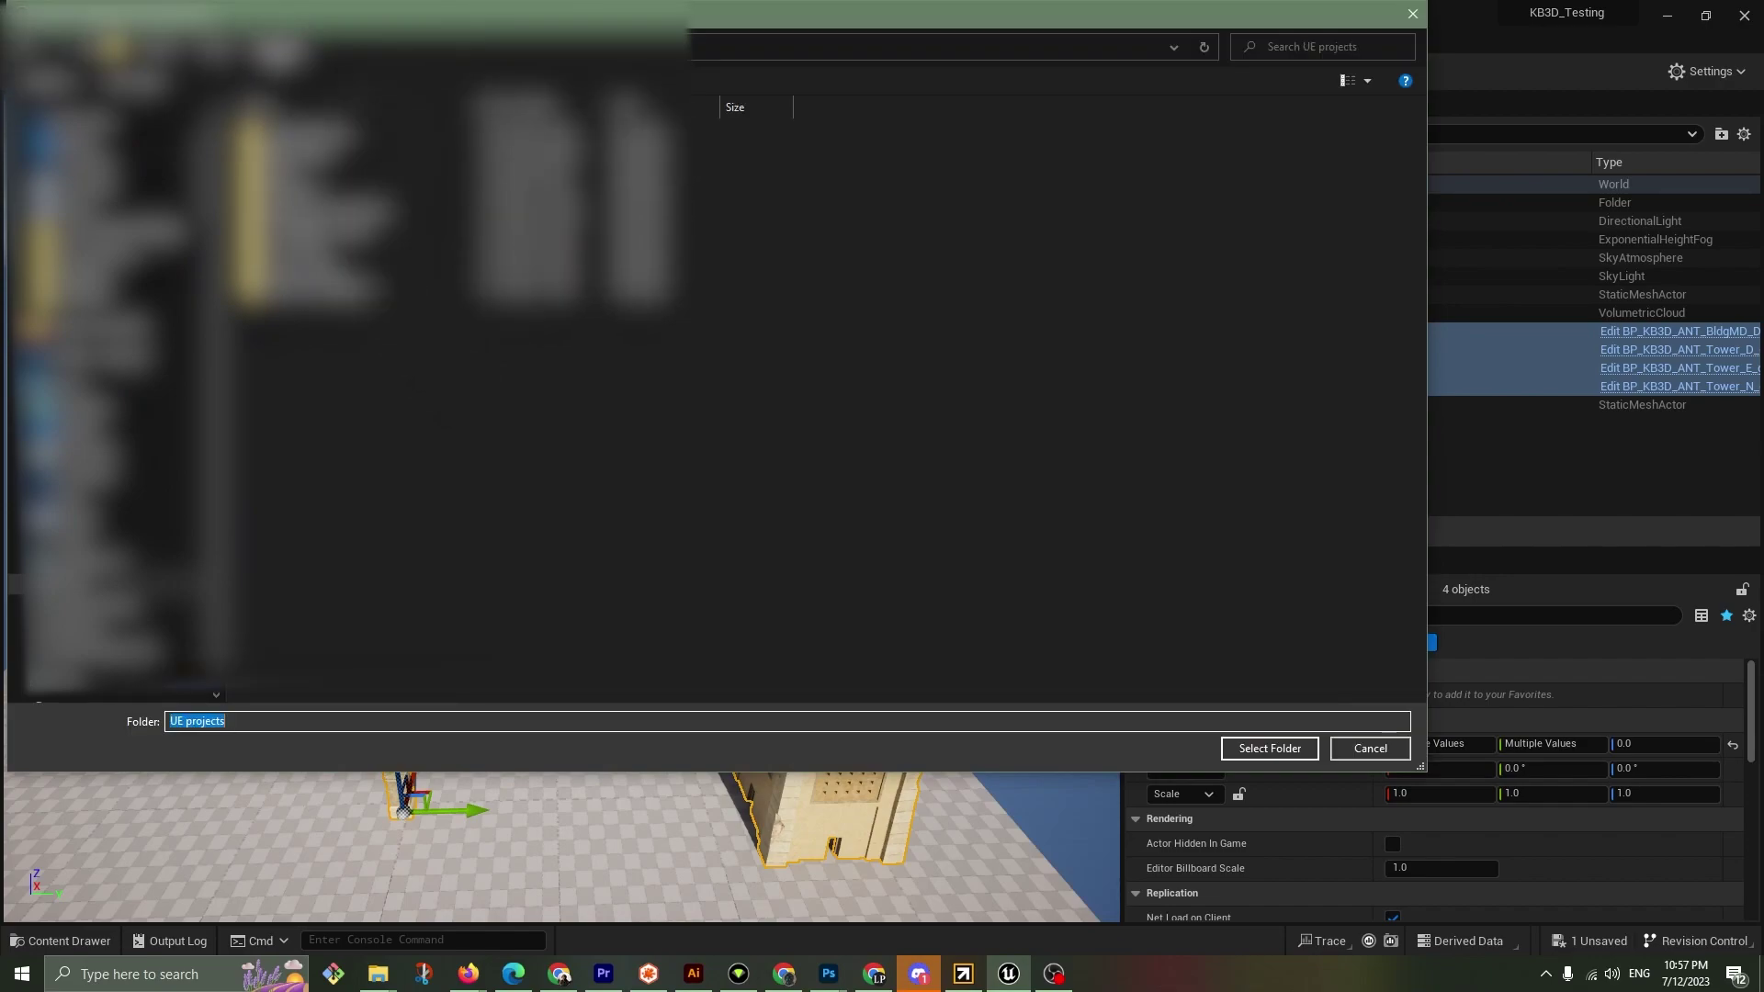
click(208, 49)
click(281, 599)
double_click(289, 158)
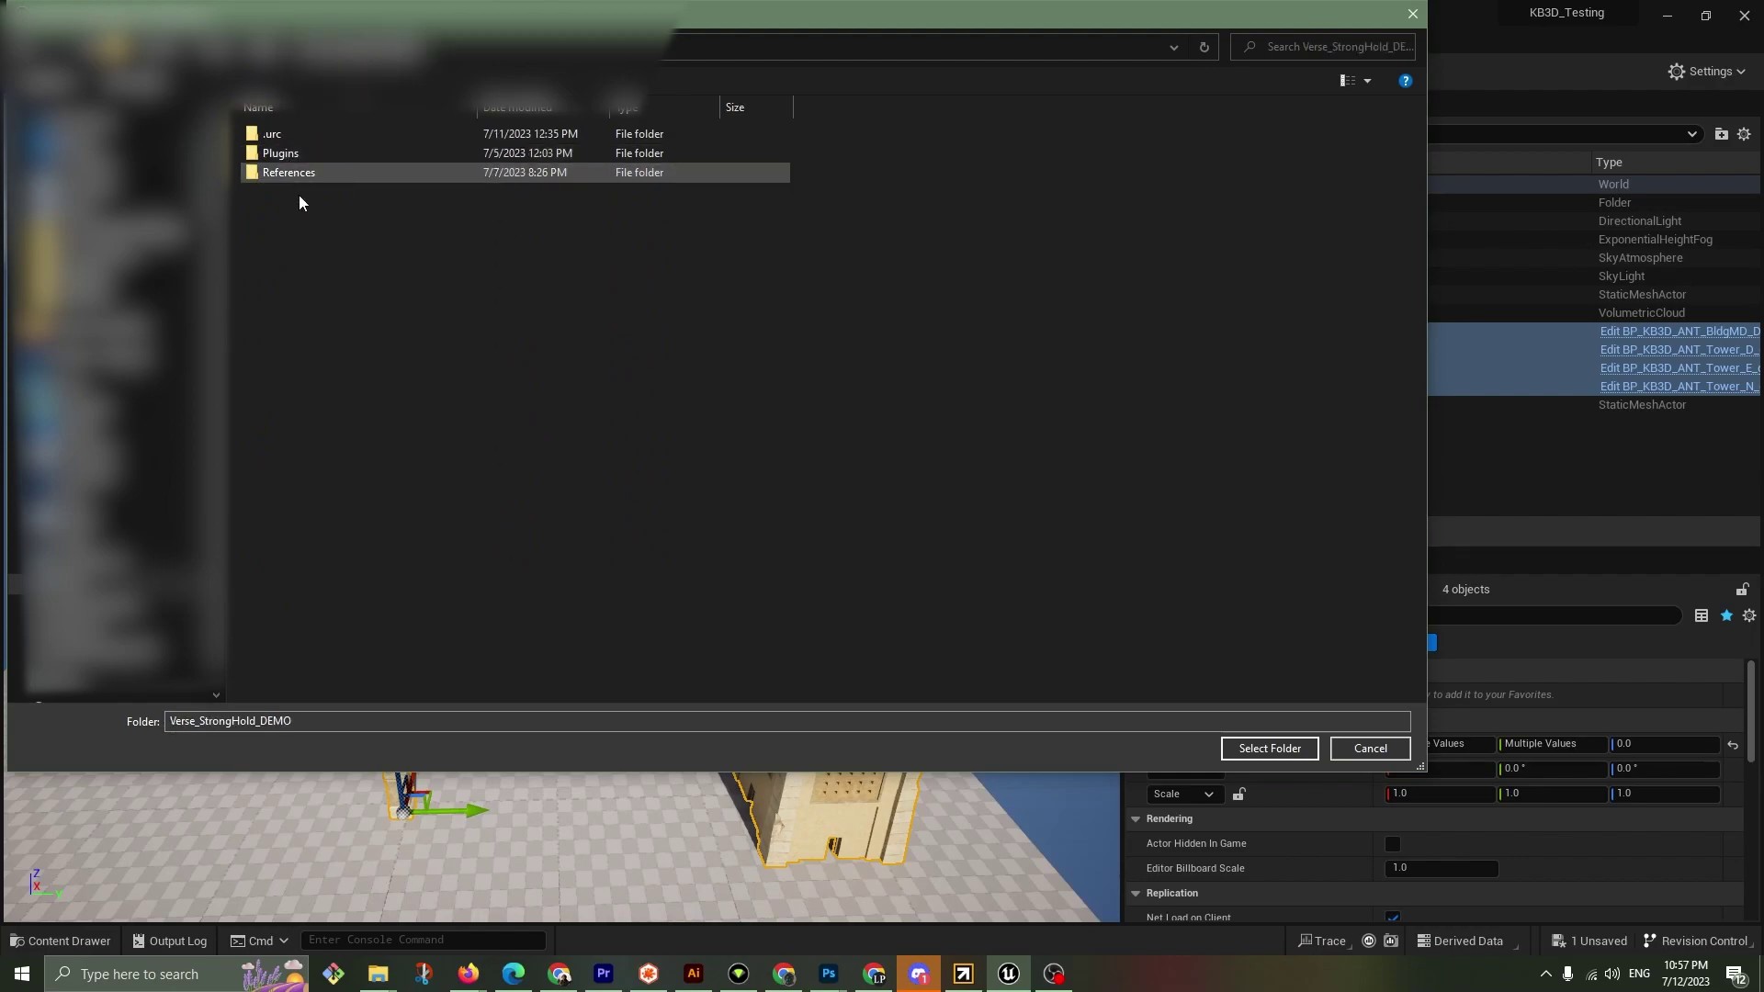
double_click(280, 153)
double_click(292, 135)
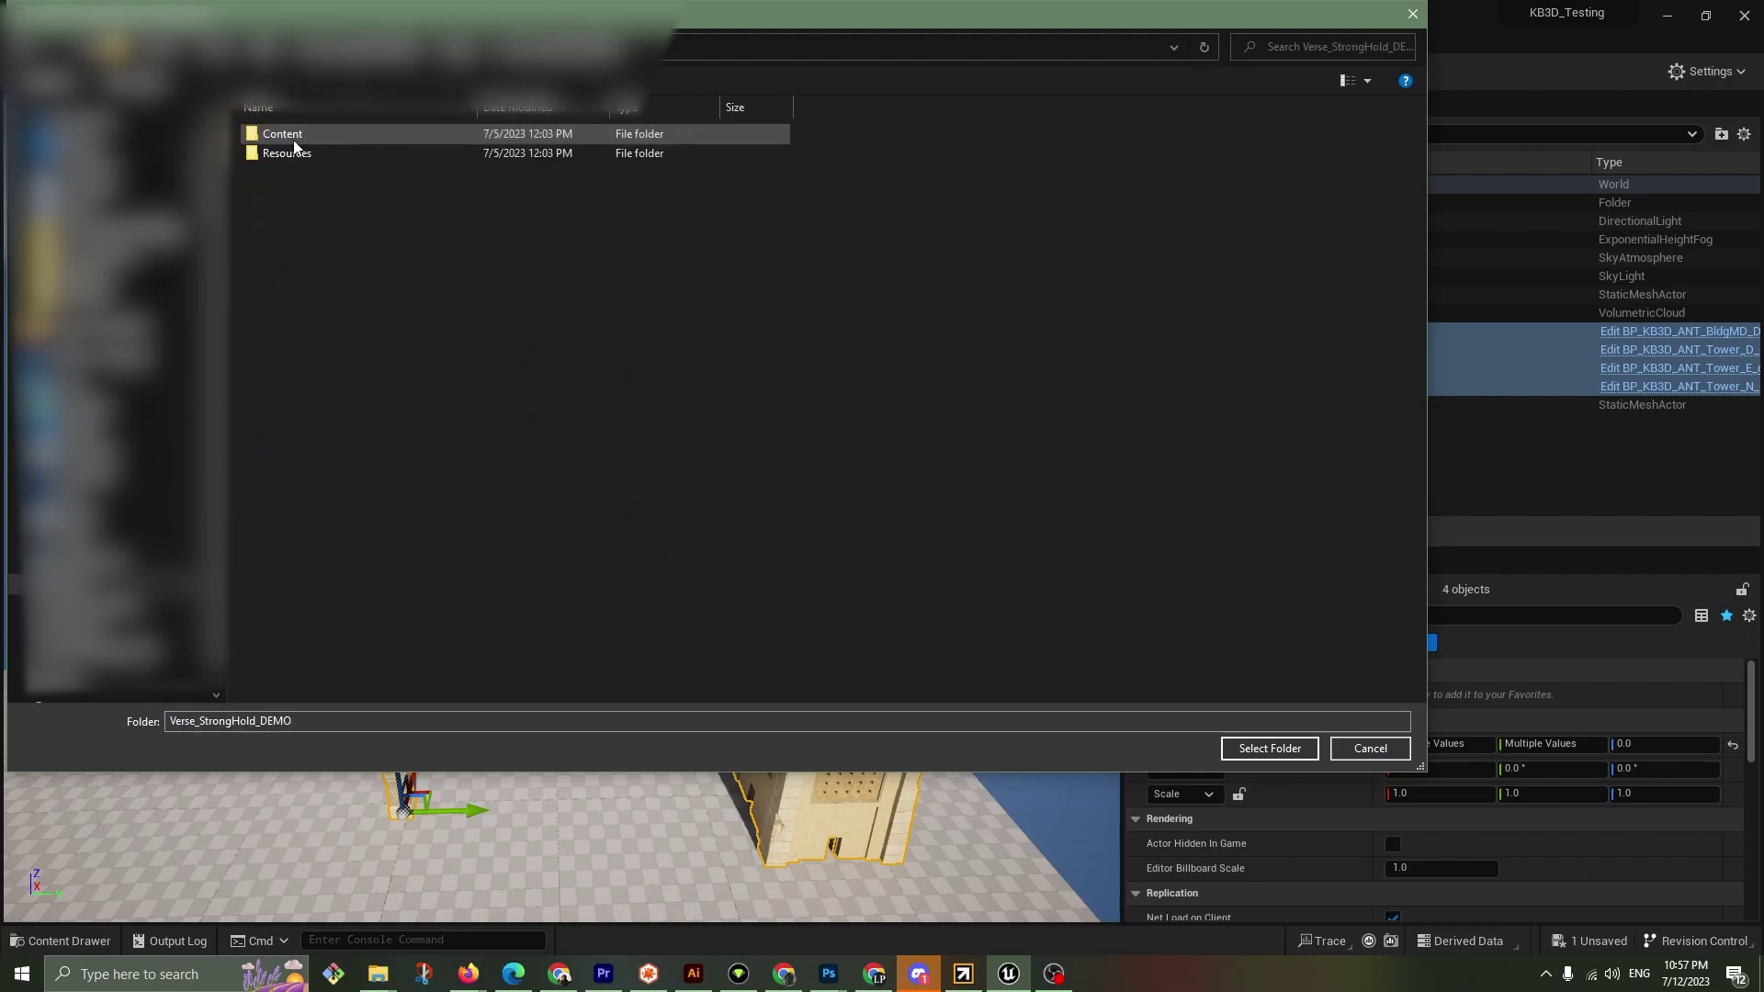
click(312, 134)
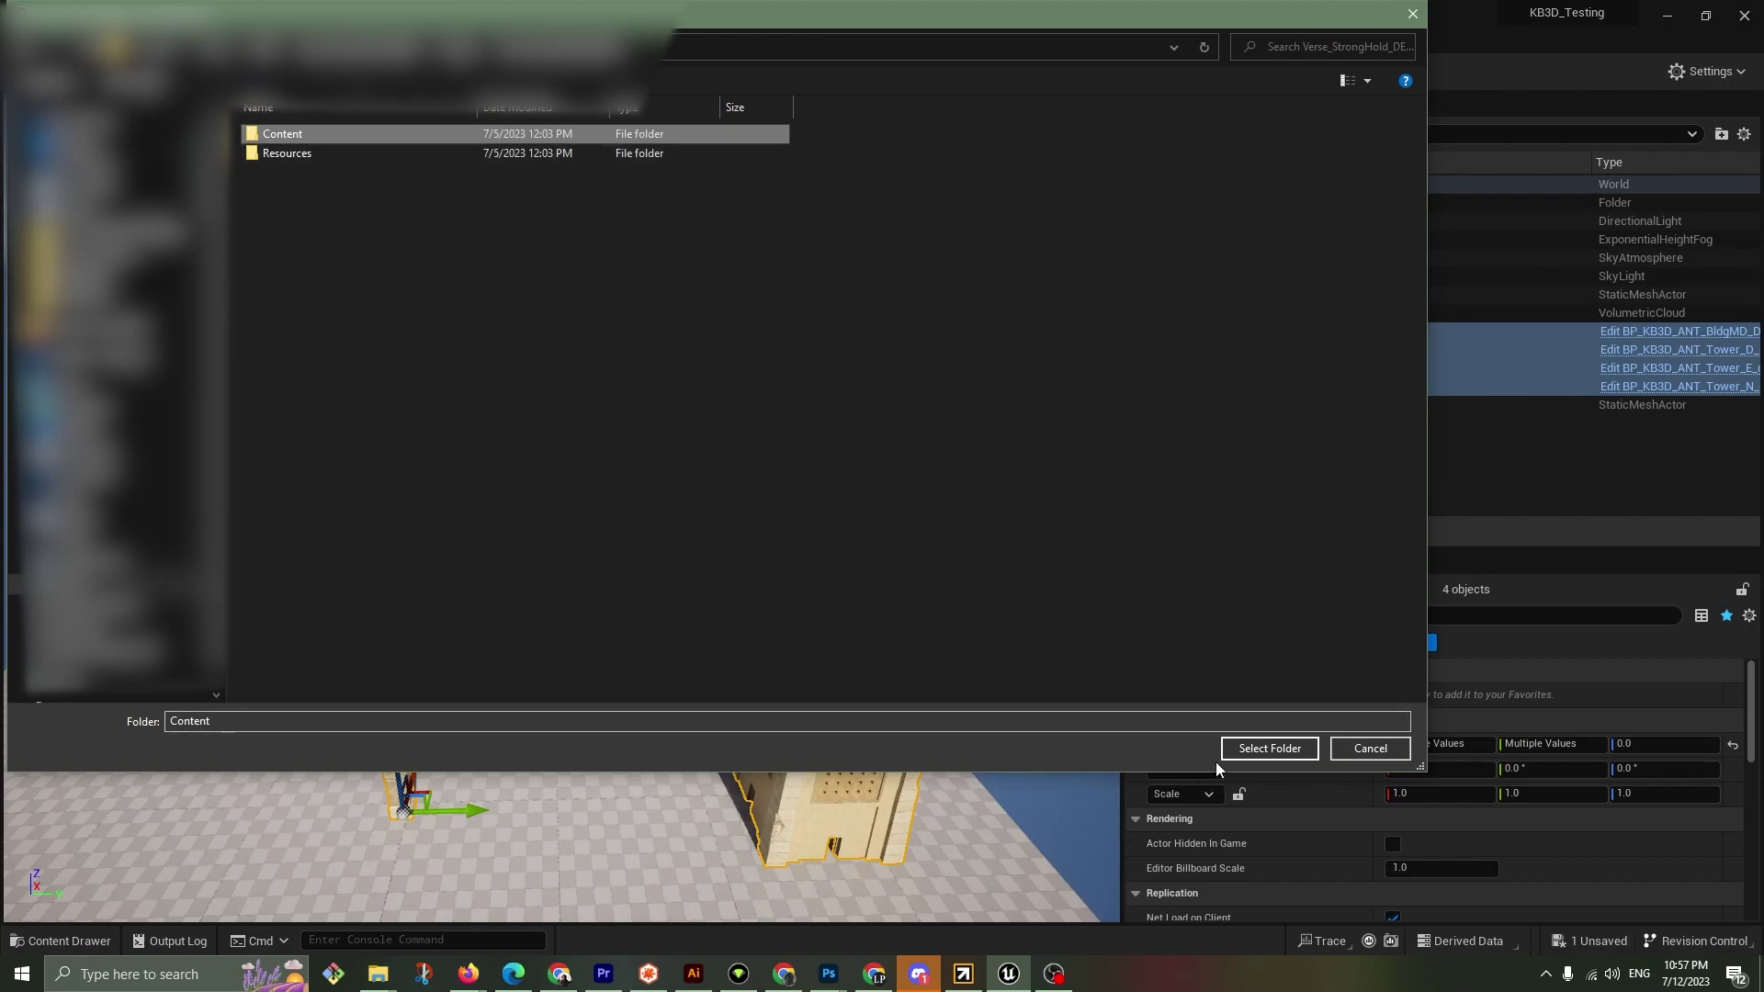
click(1254, 748)
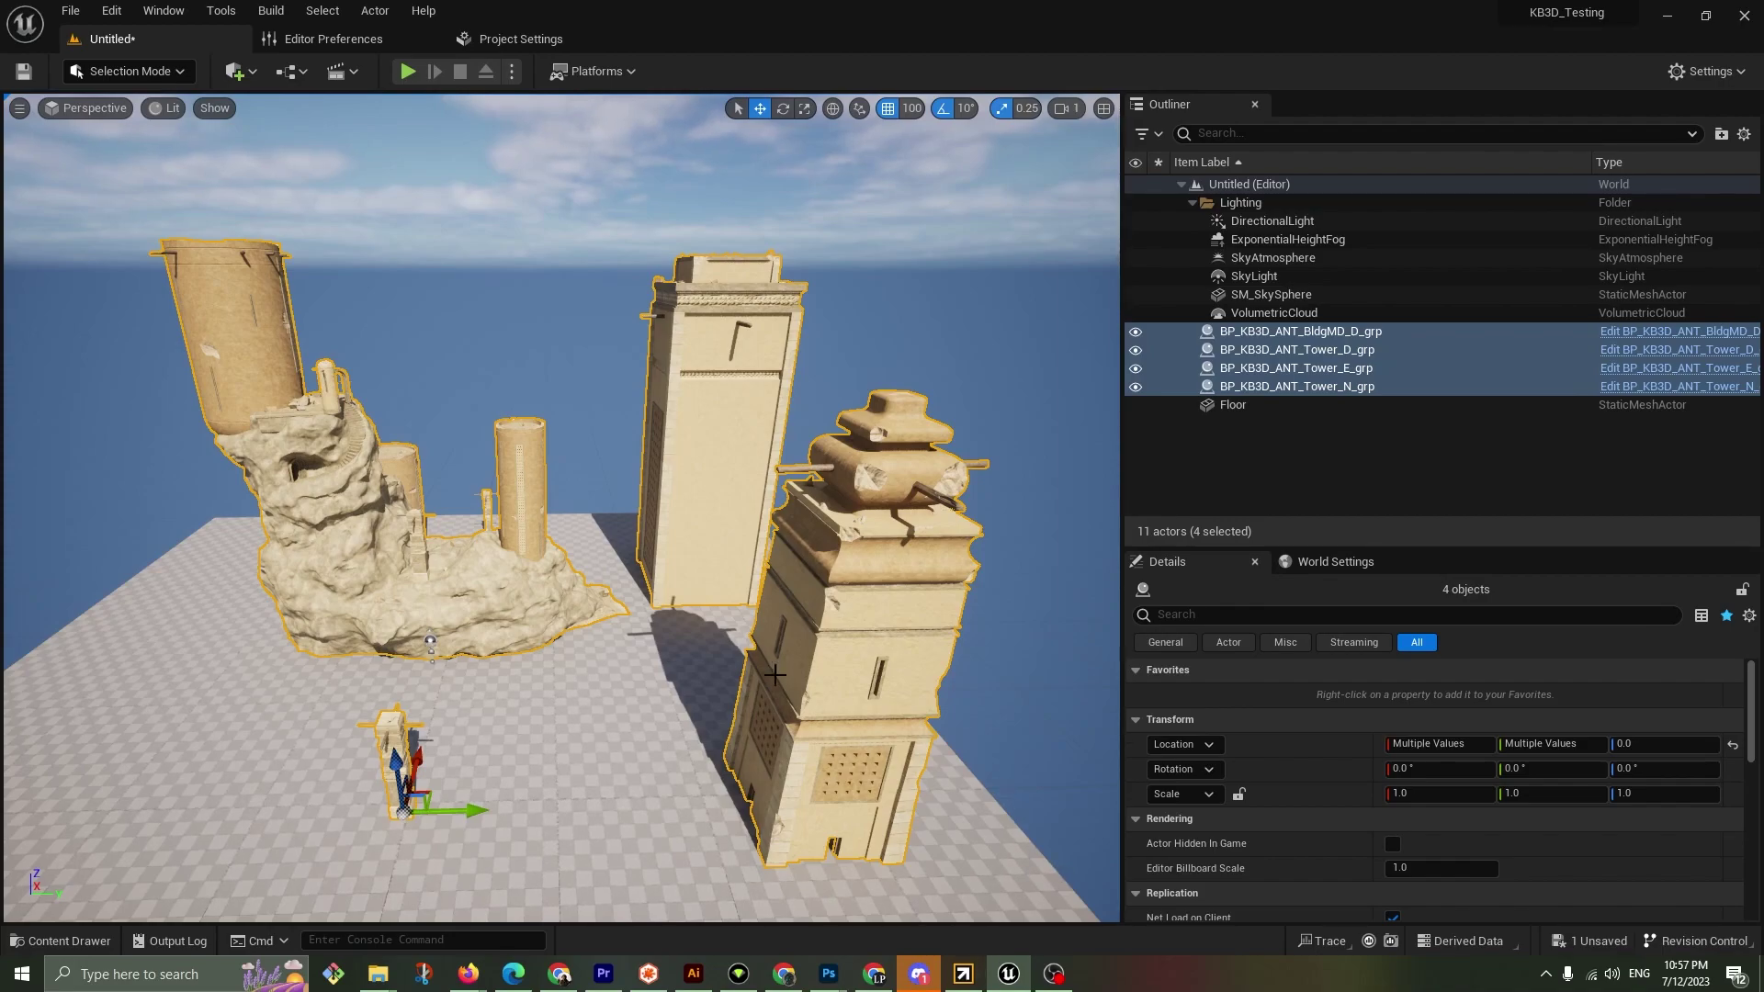
Switch to KitBash3D Cargo, close it, and return to the Unreal level
click(963, 973)
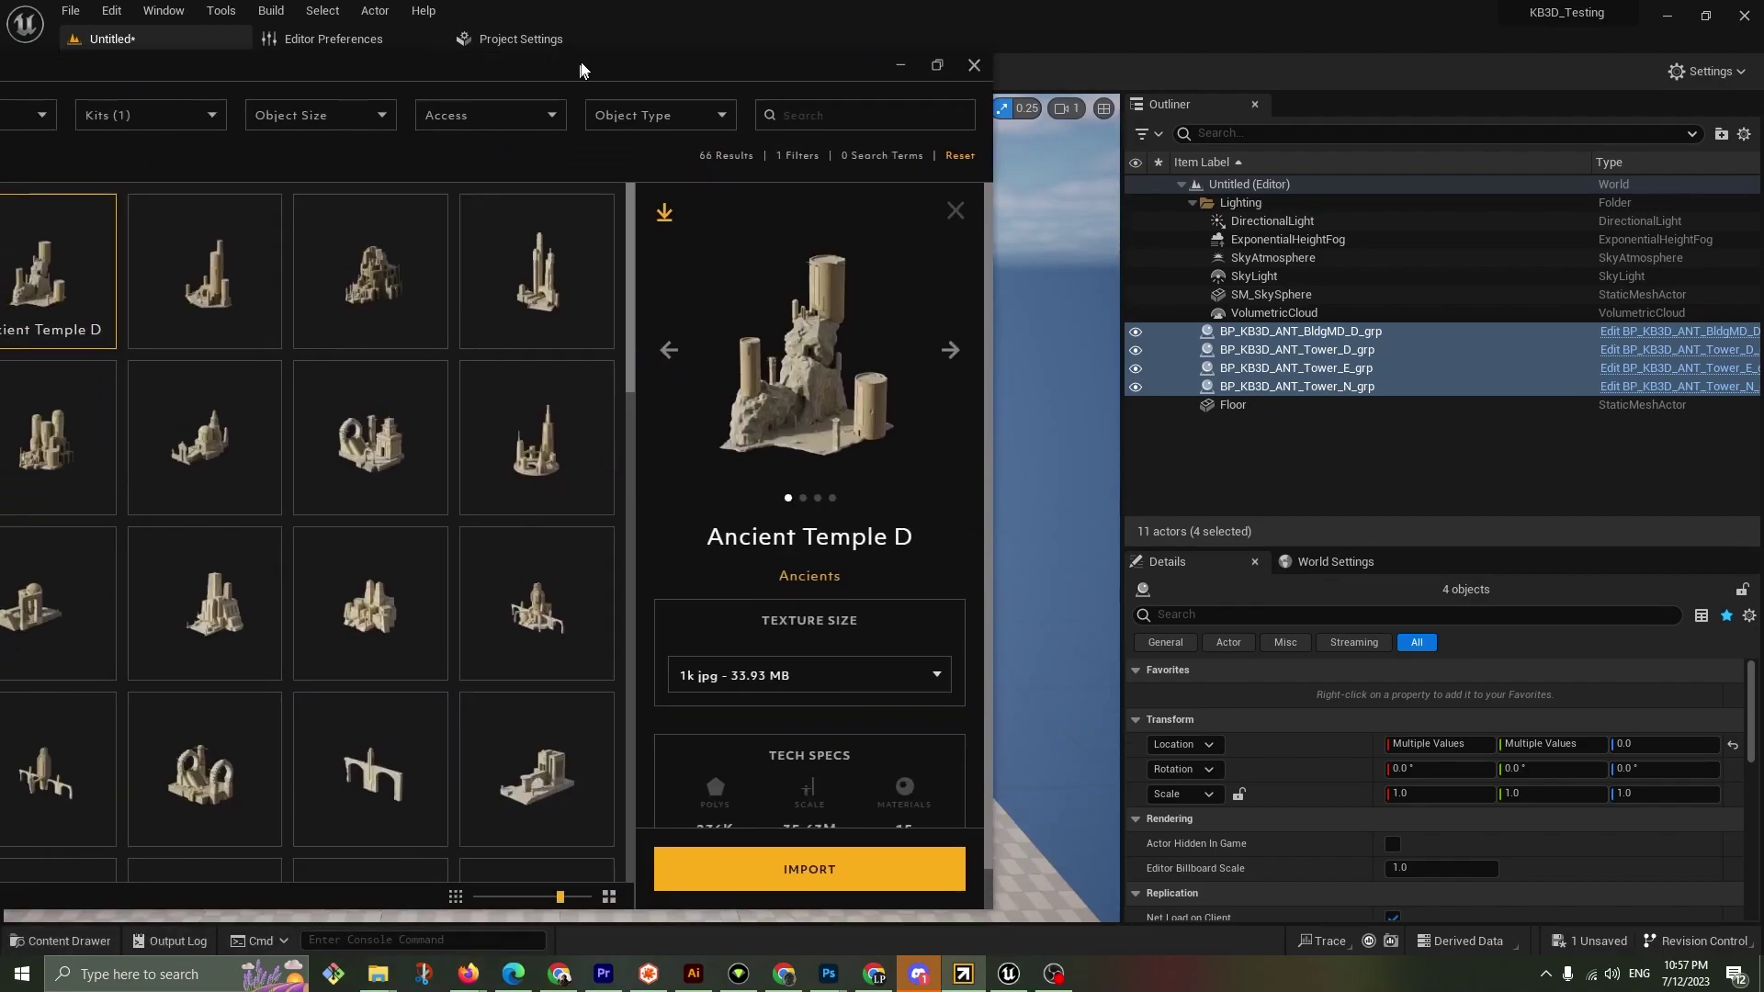
click(1425, 136)
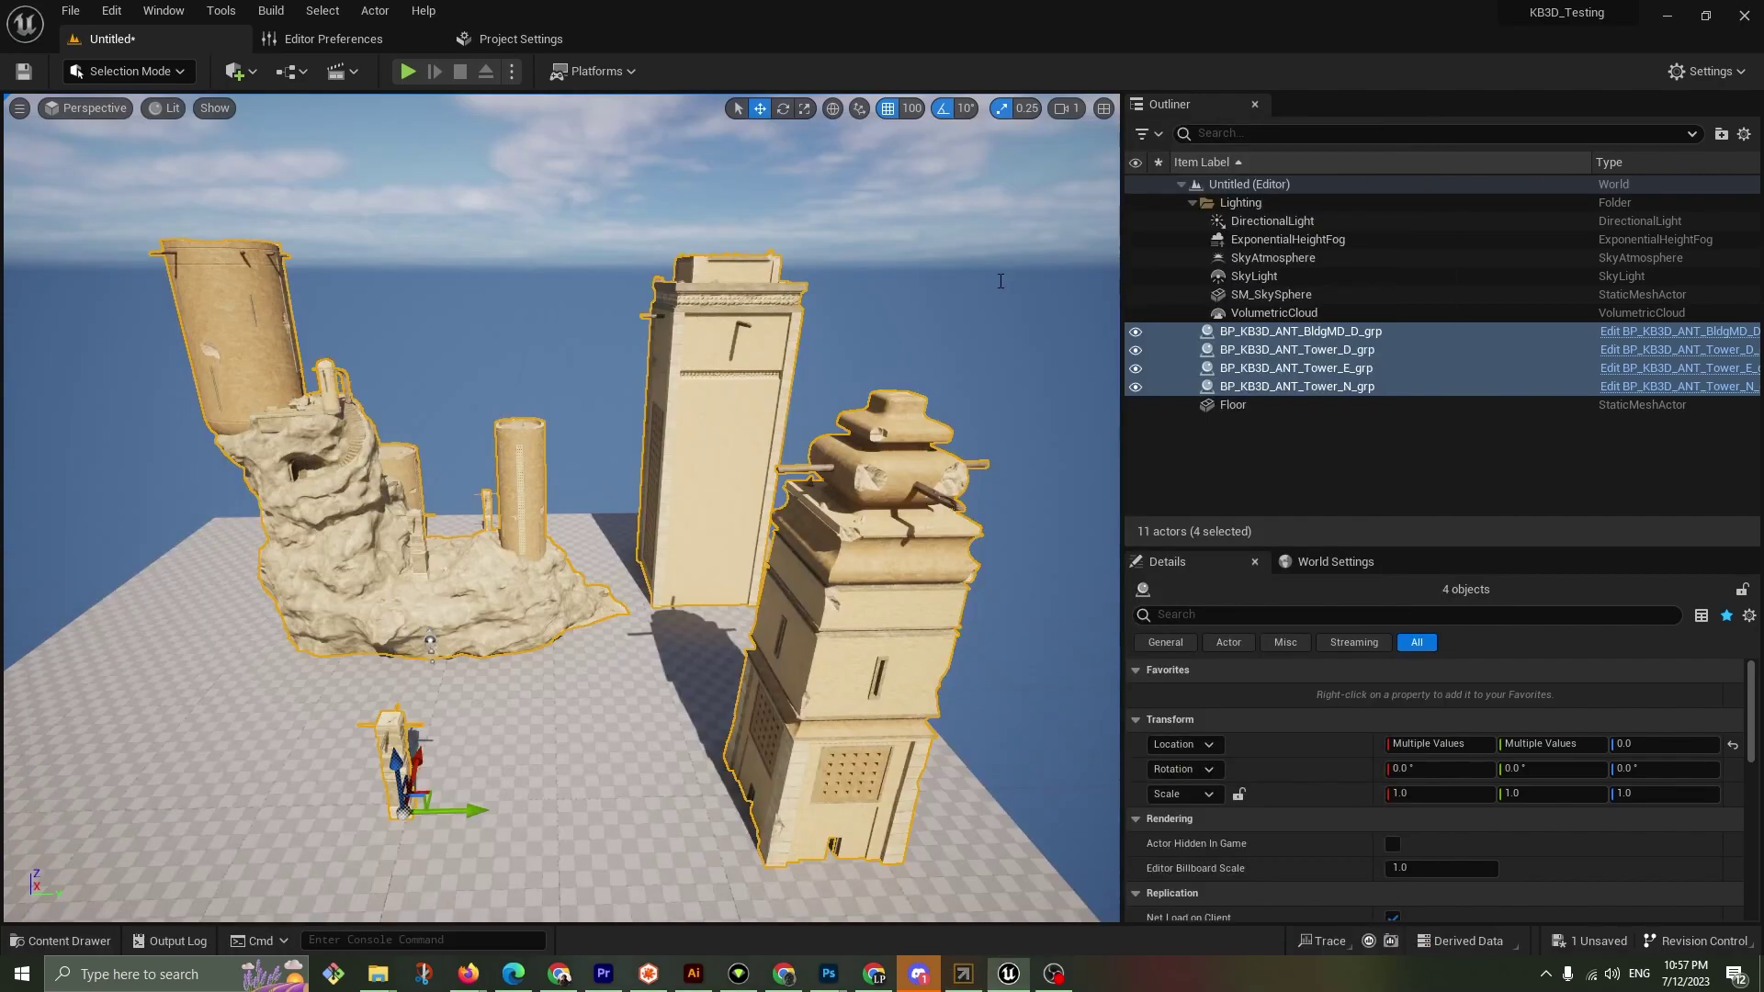
click(557, 240)
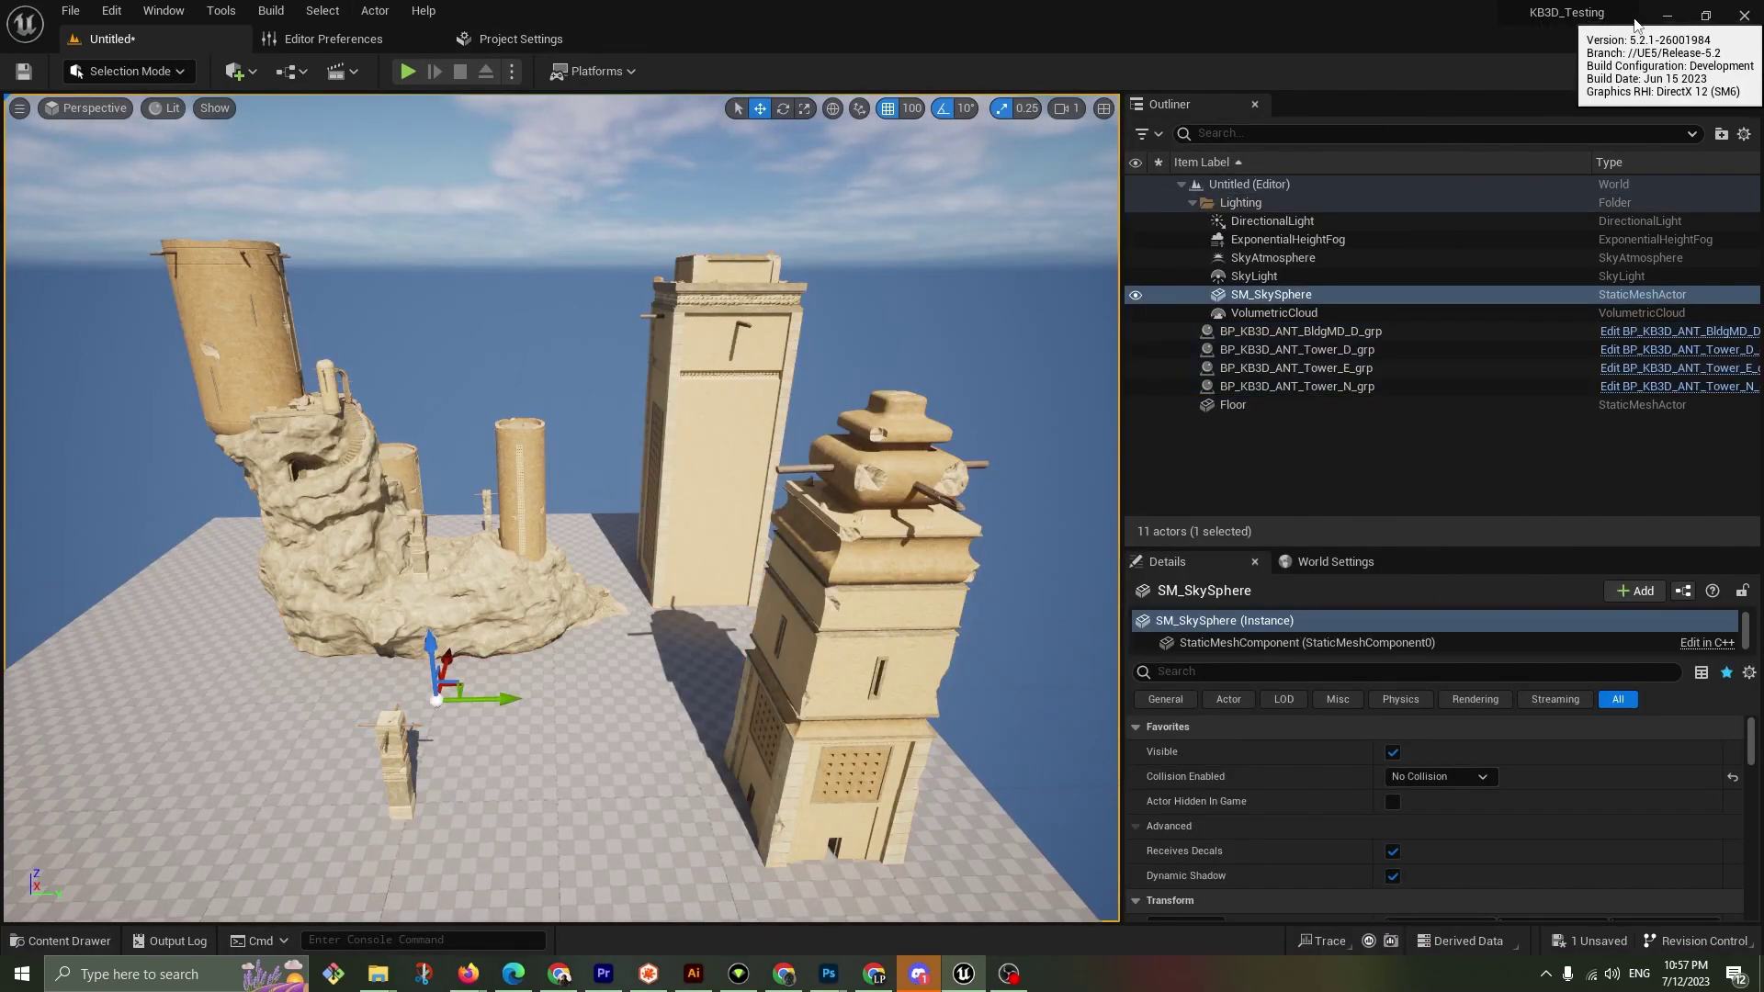
Close the KB3D_Testing project and save its level in a new Maps folder inside the Cargo content folder
click(1743, 18)
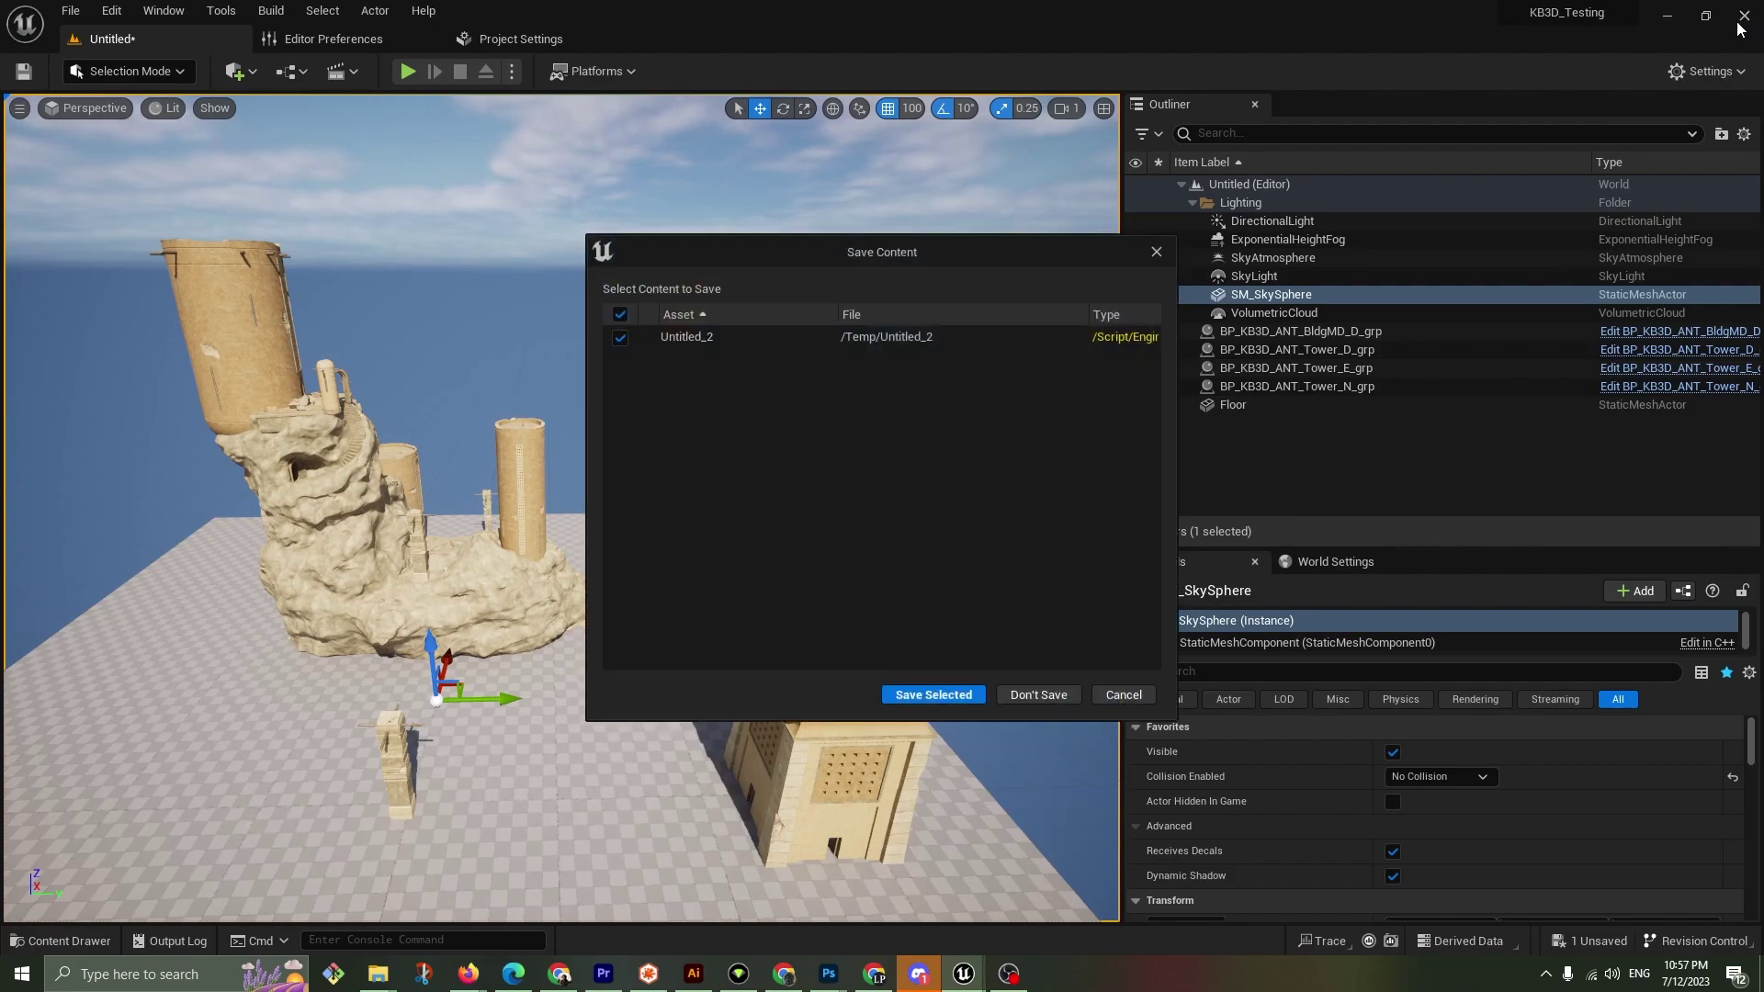
click(946, 696)
click(404, 303)
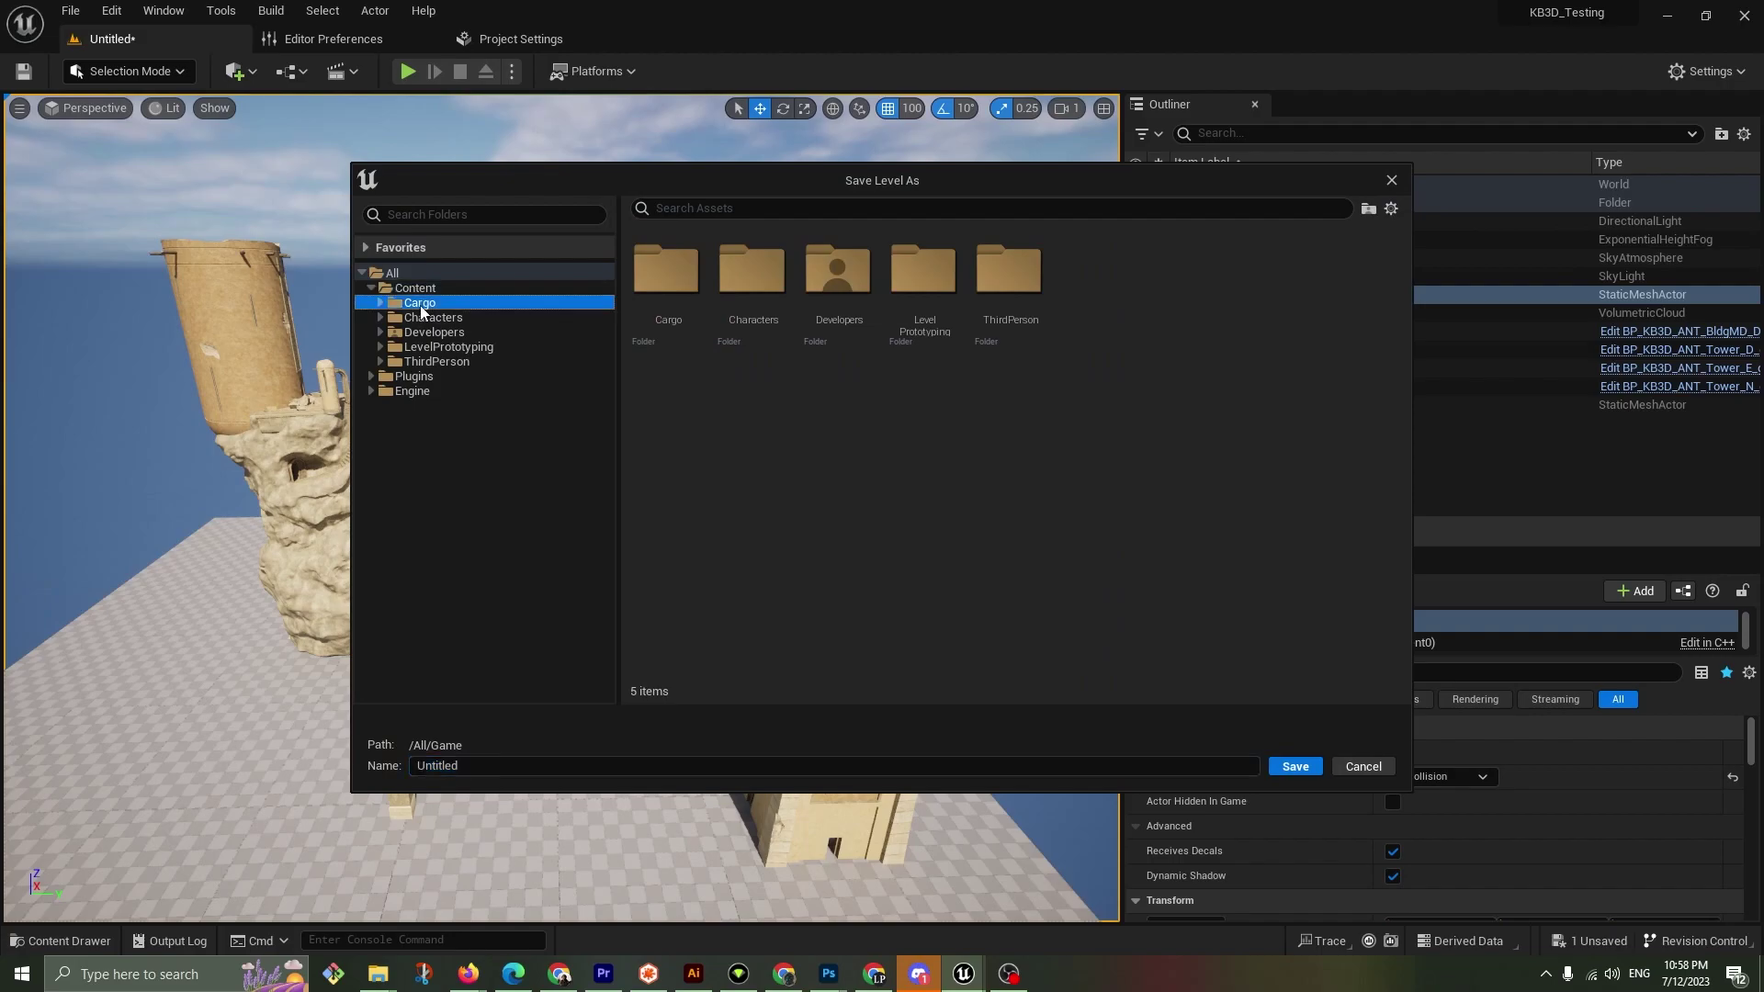
right_click(966, 415)
click(1042, 456)
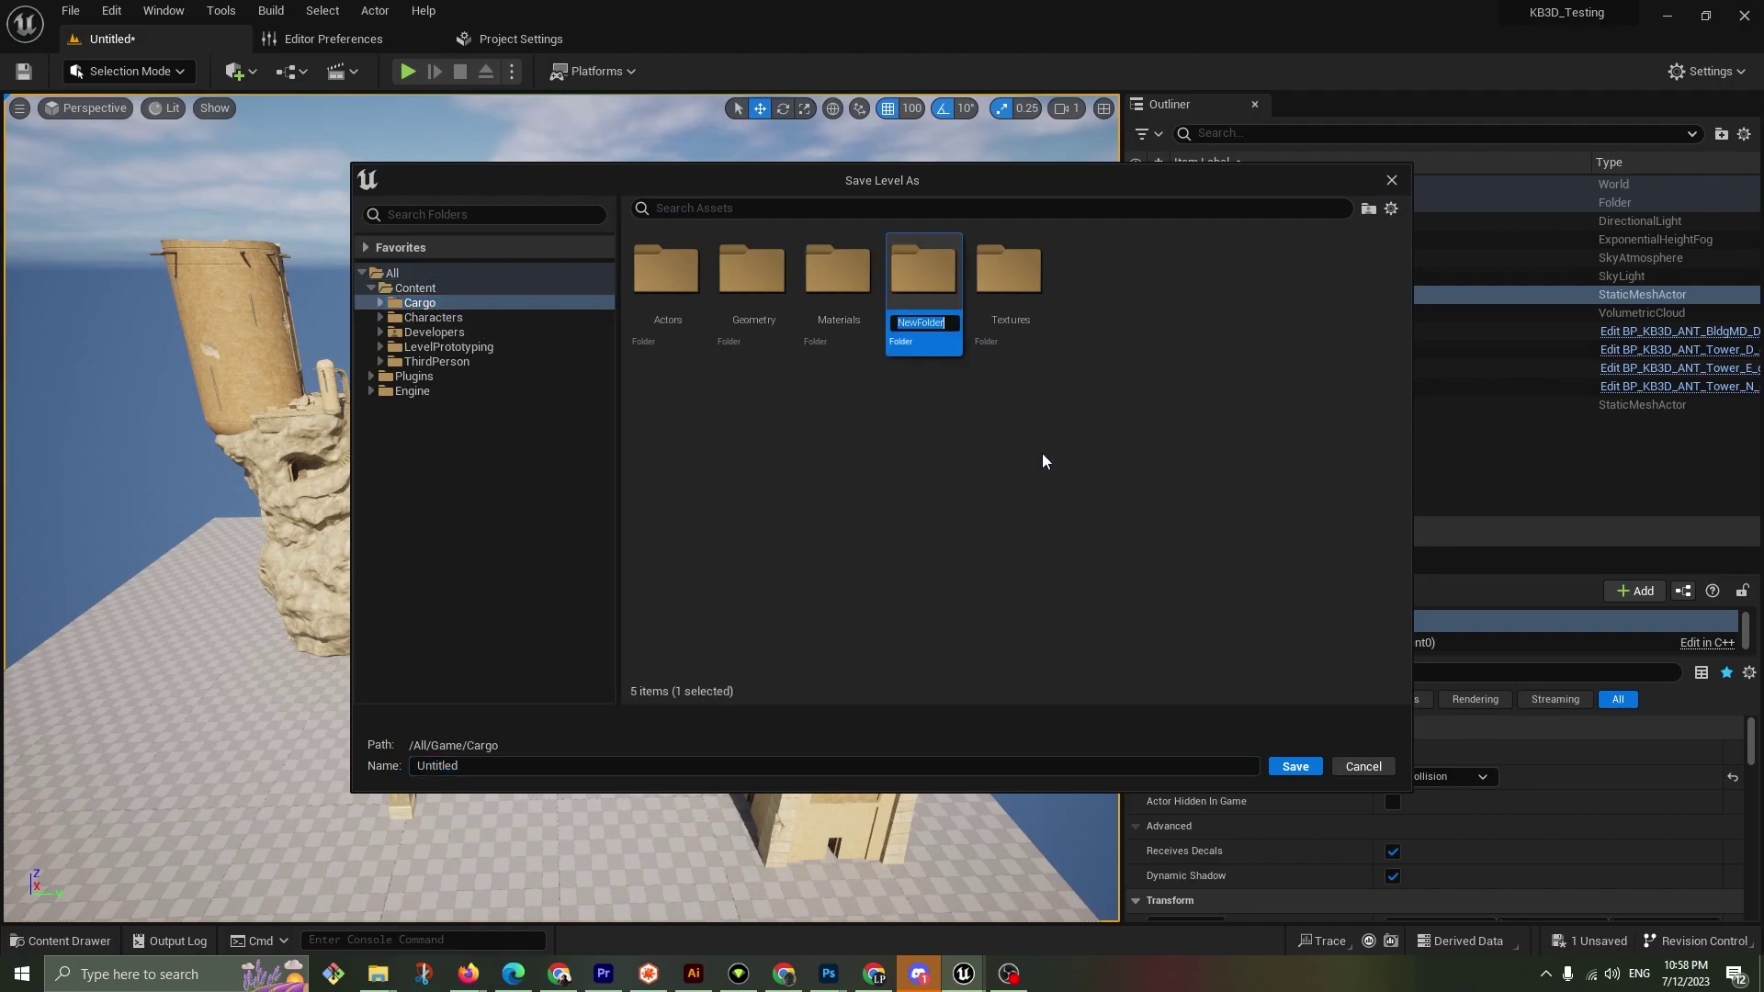
text(Maps)
key(Return)
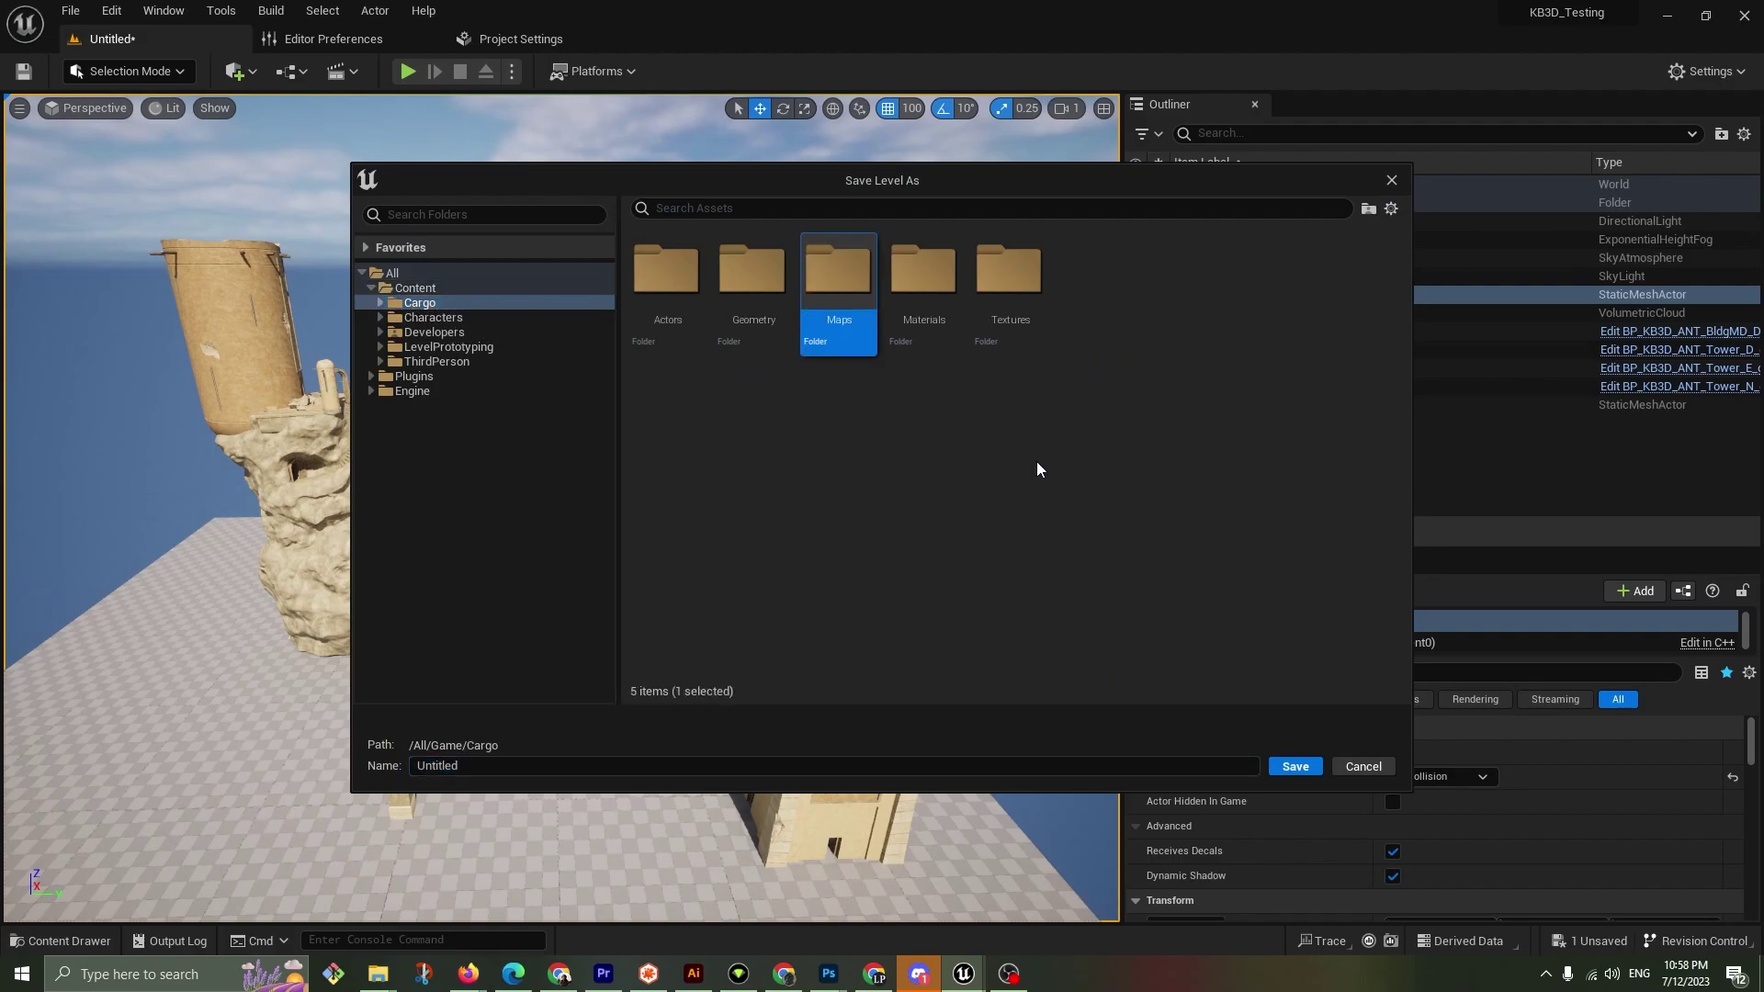
double_click(868, 276)
click(487, 767)
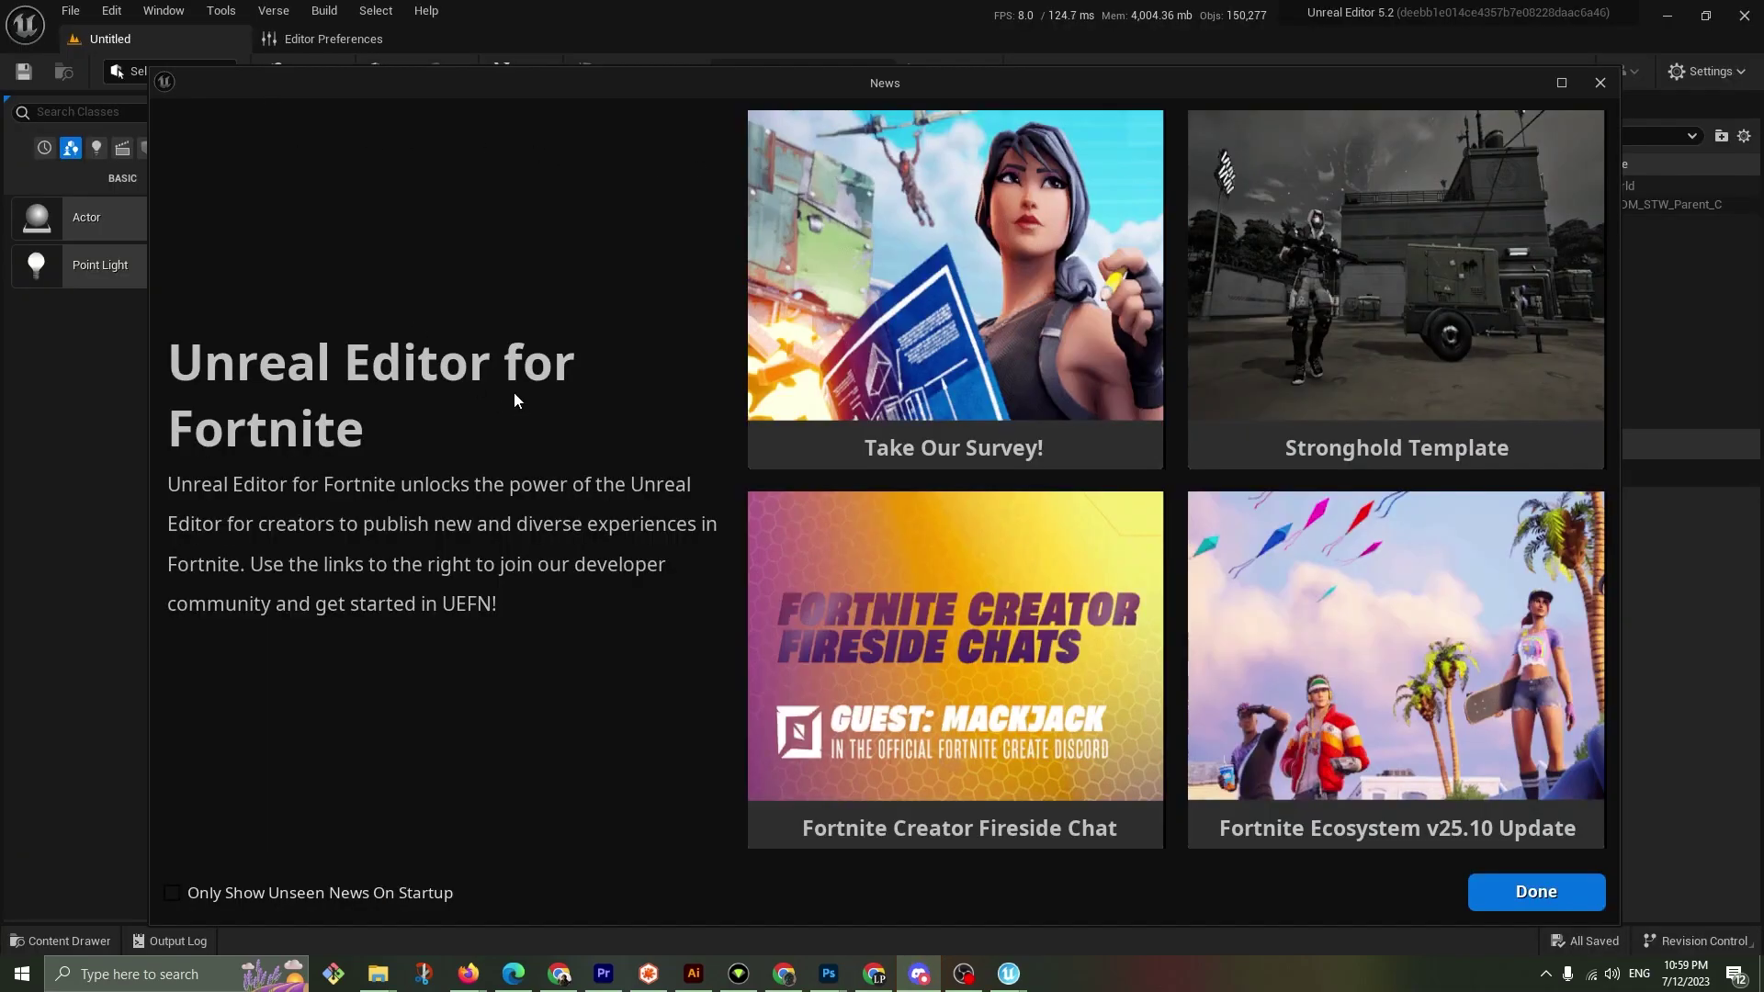
Dismiss the startup news and open the Verse_StrongHold_DEMO project in Unreal Editor for Fortnite
click(1599, 83)
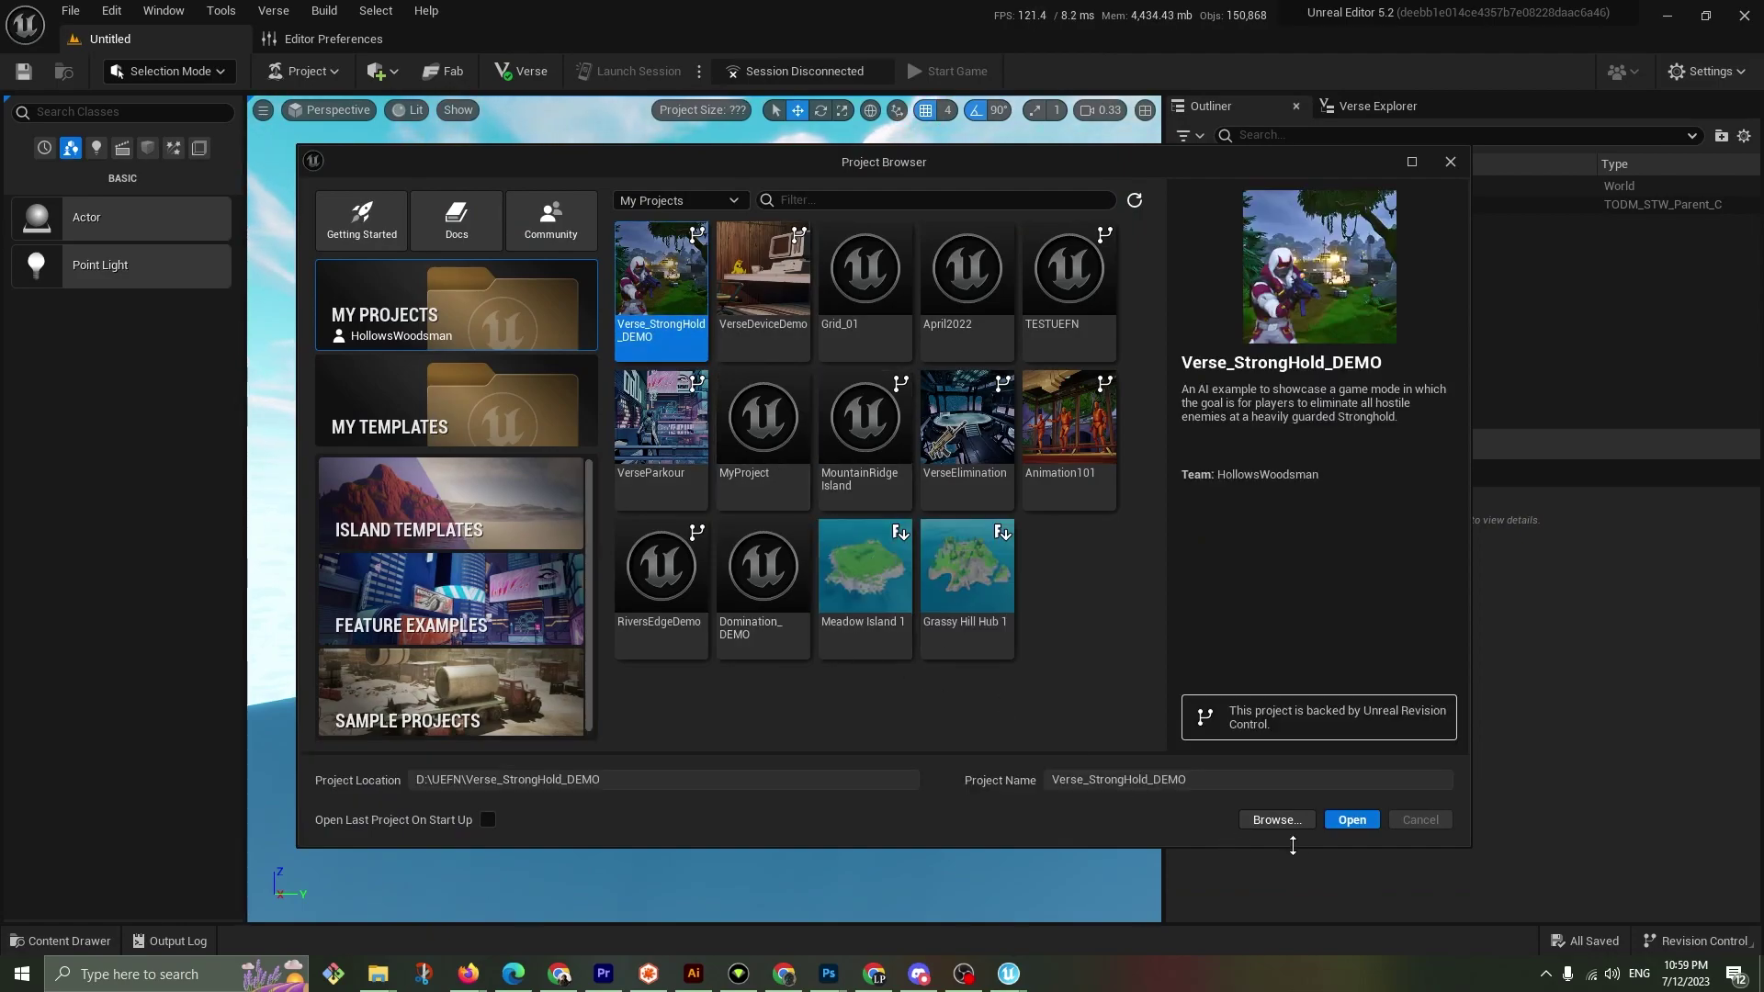
click(1330, 821)
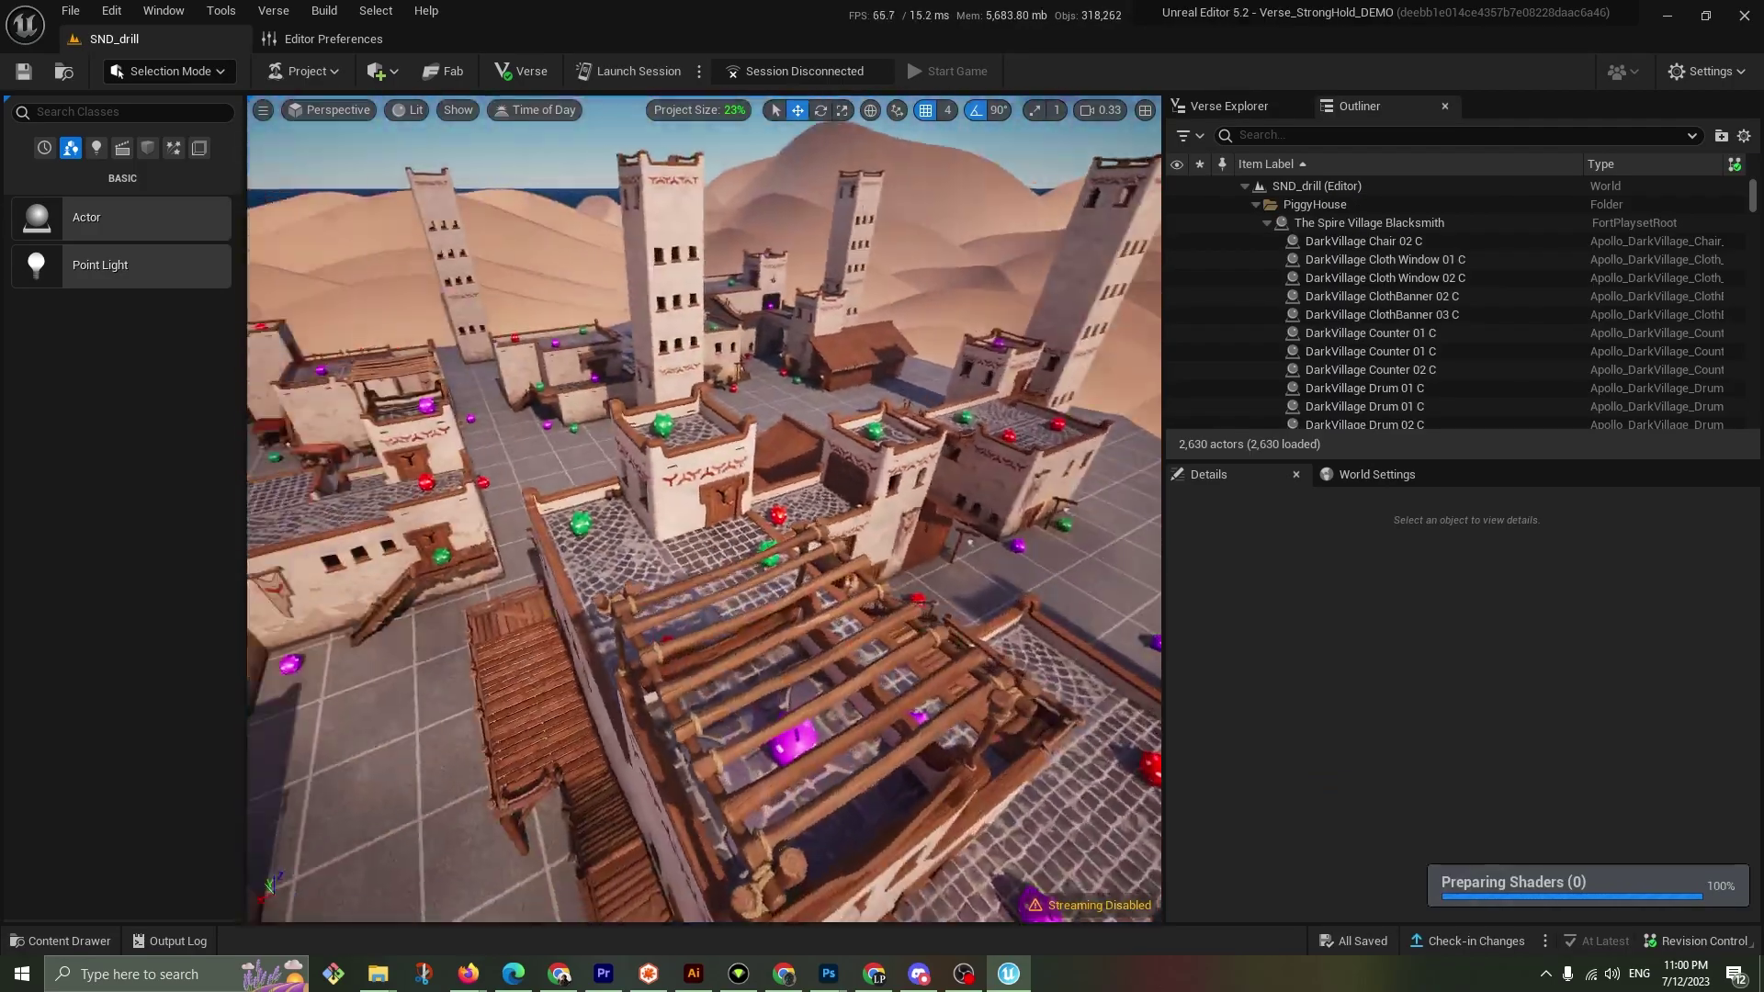
right_drag(704, 508, 505, 458)
right_drag(468, 357, 771, 362)
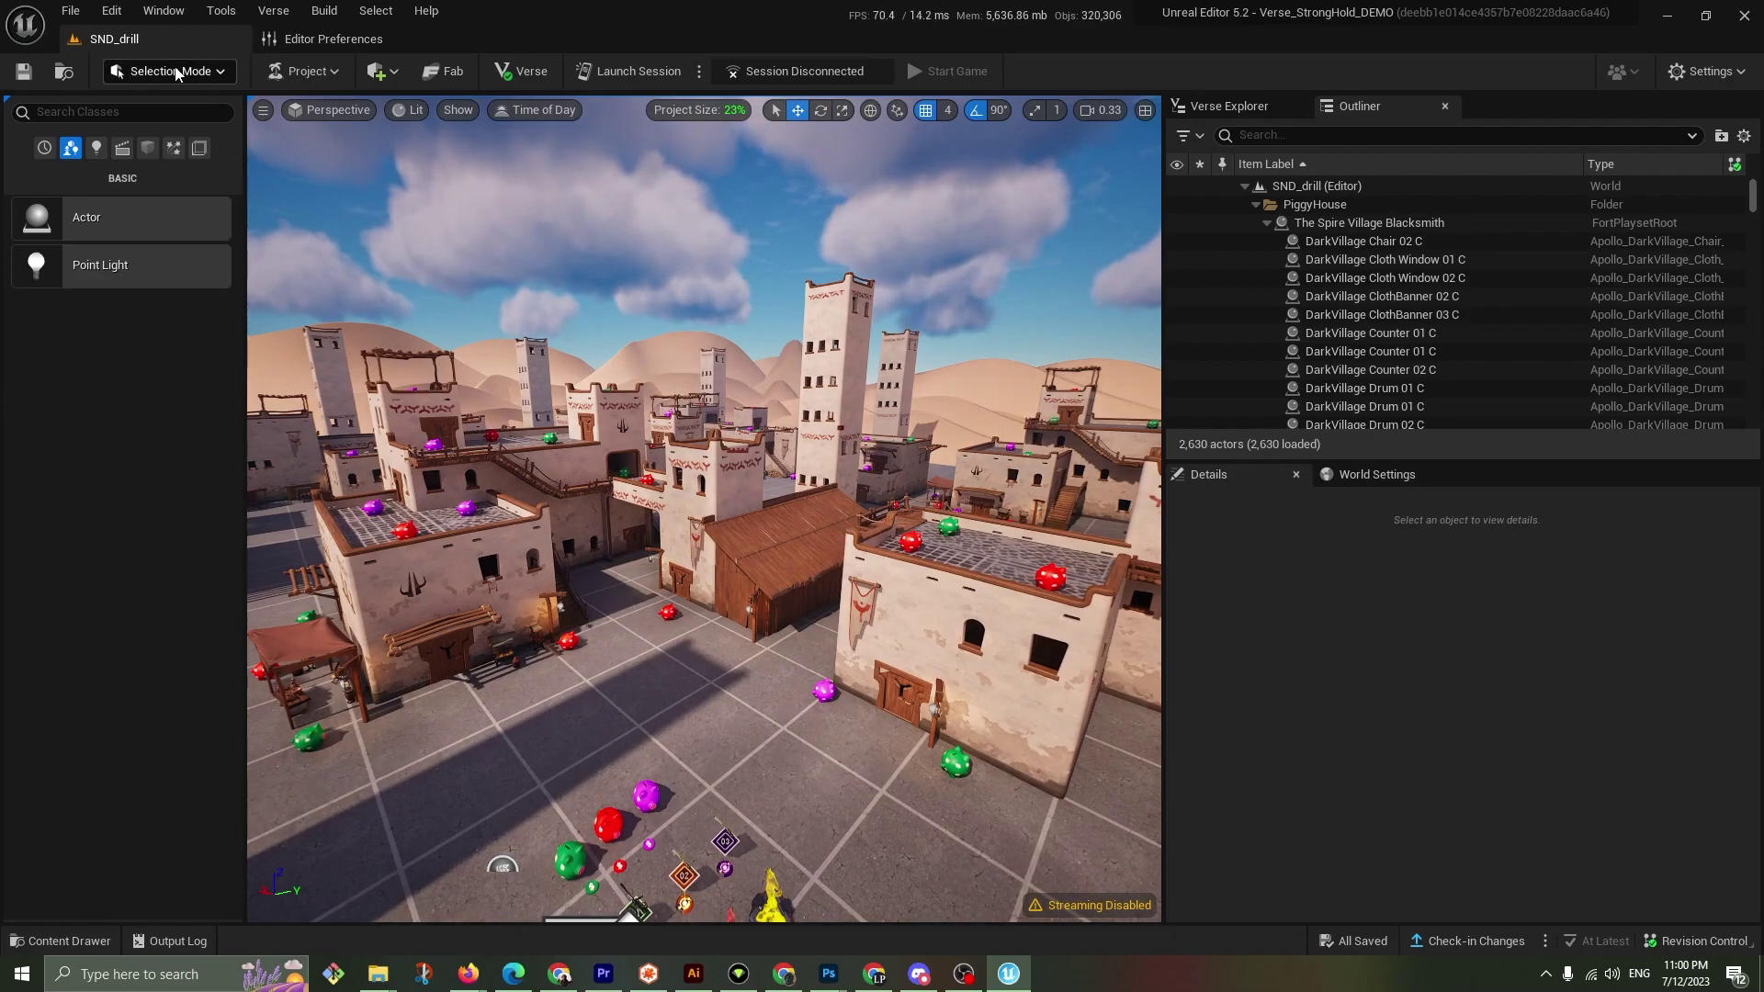
Select the BldgMD_D, Tower_D, Tower_E and Tower_N blueprints in the project's migrated Cargo Actors folder
click(57, 943)
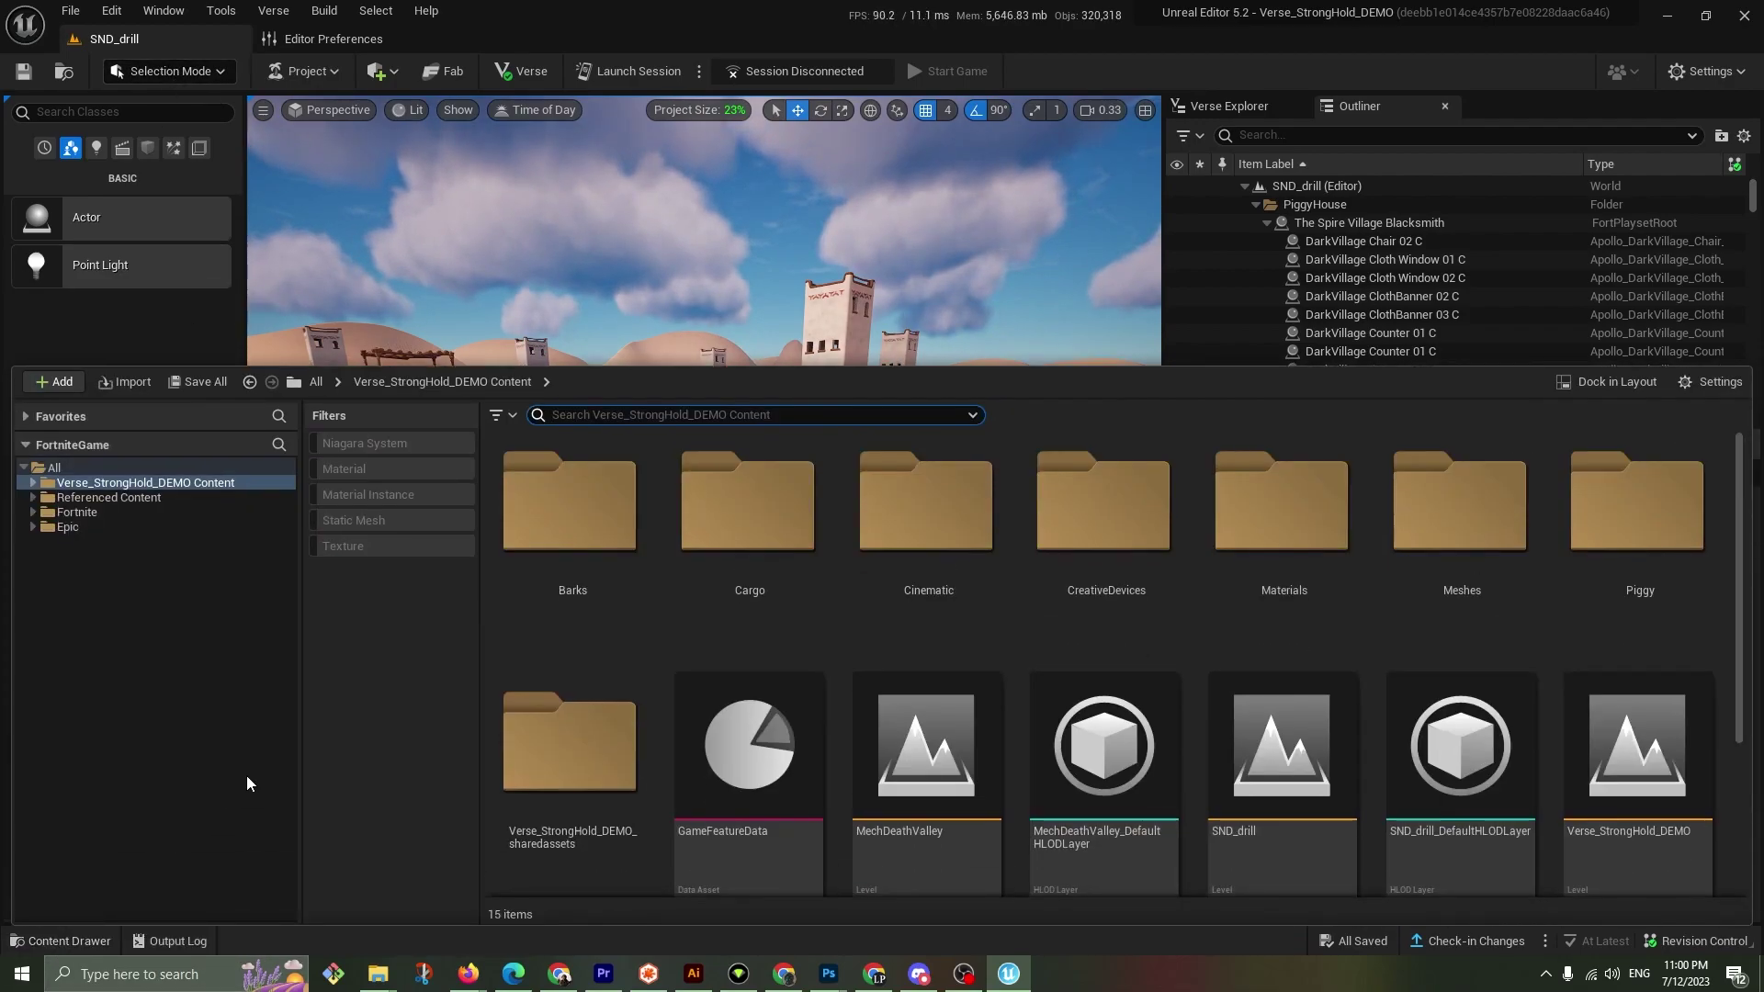
click(33, 483)
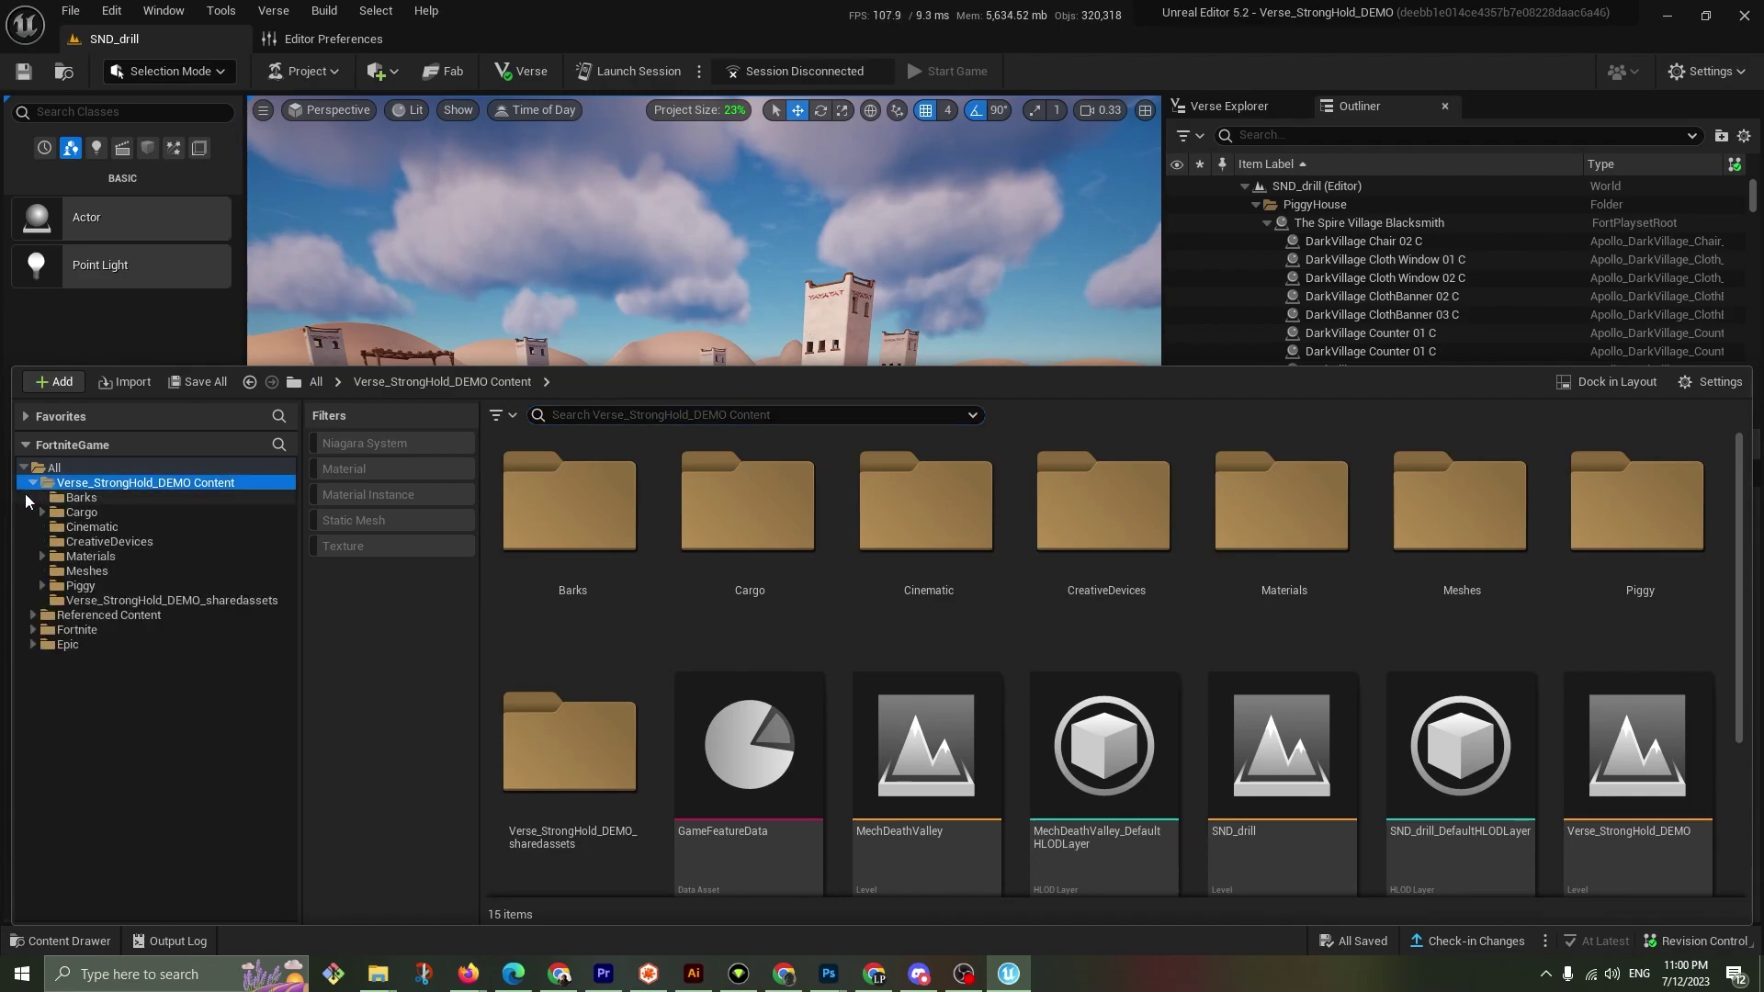
click(42, 513)
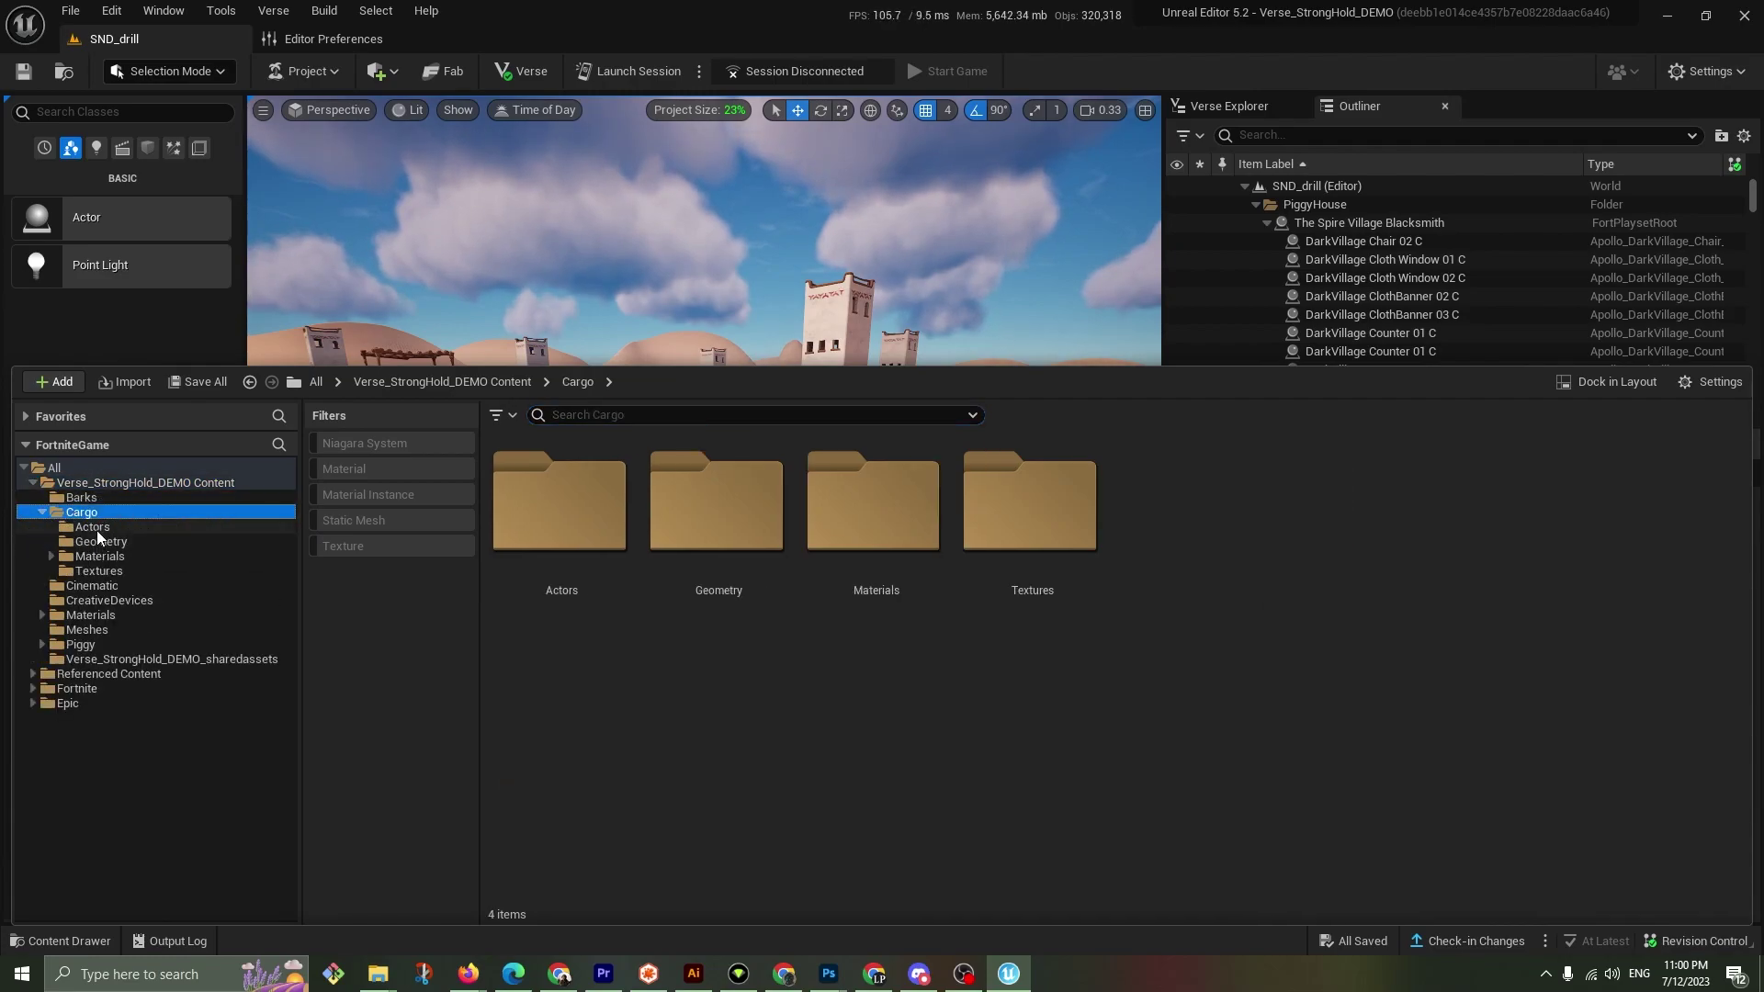
click(92, 528)
click(560, 500)
ctrl+click(734, 512)
ctrl+click(905, 500)
ctrl+click(1031, 505)
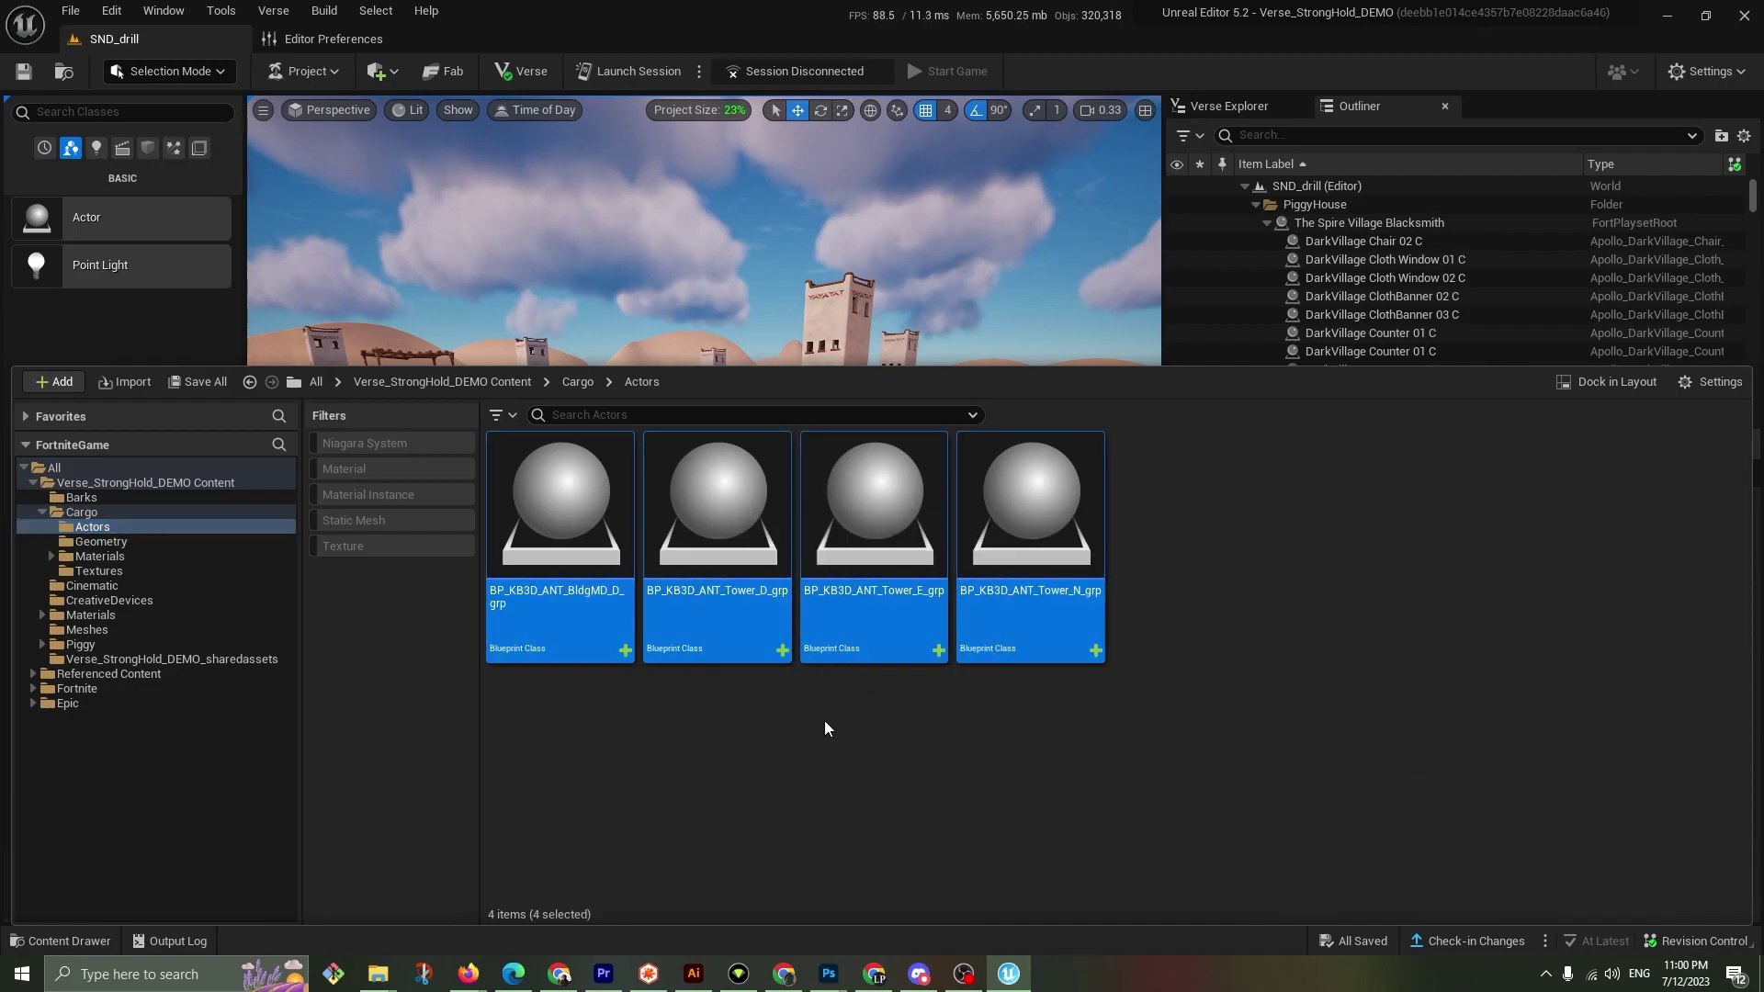
Place the four selected blueprints beside the village at about X -4708, Y 6960, Z 116, and read the M_KB3D_Master_Standard entry in the message log
click(582, 232)
right_drag(582, 232, 276, 243)
right_drag(501, 246, 783, 469)
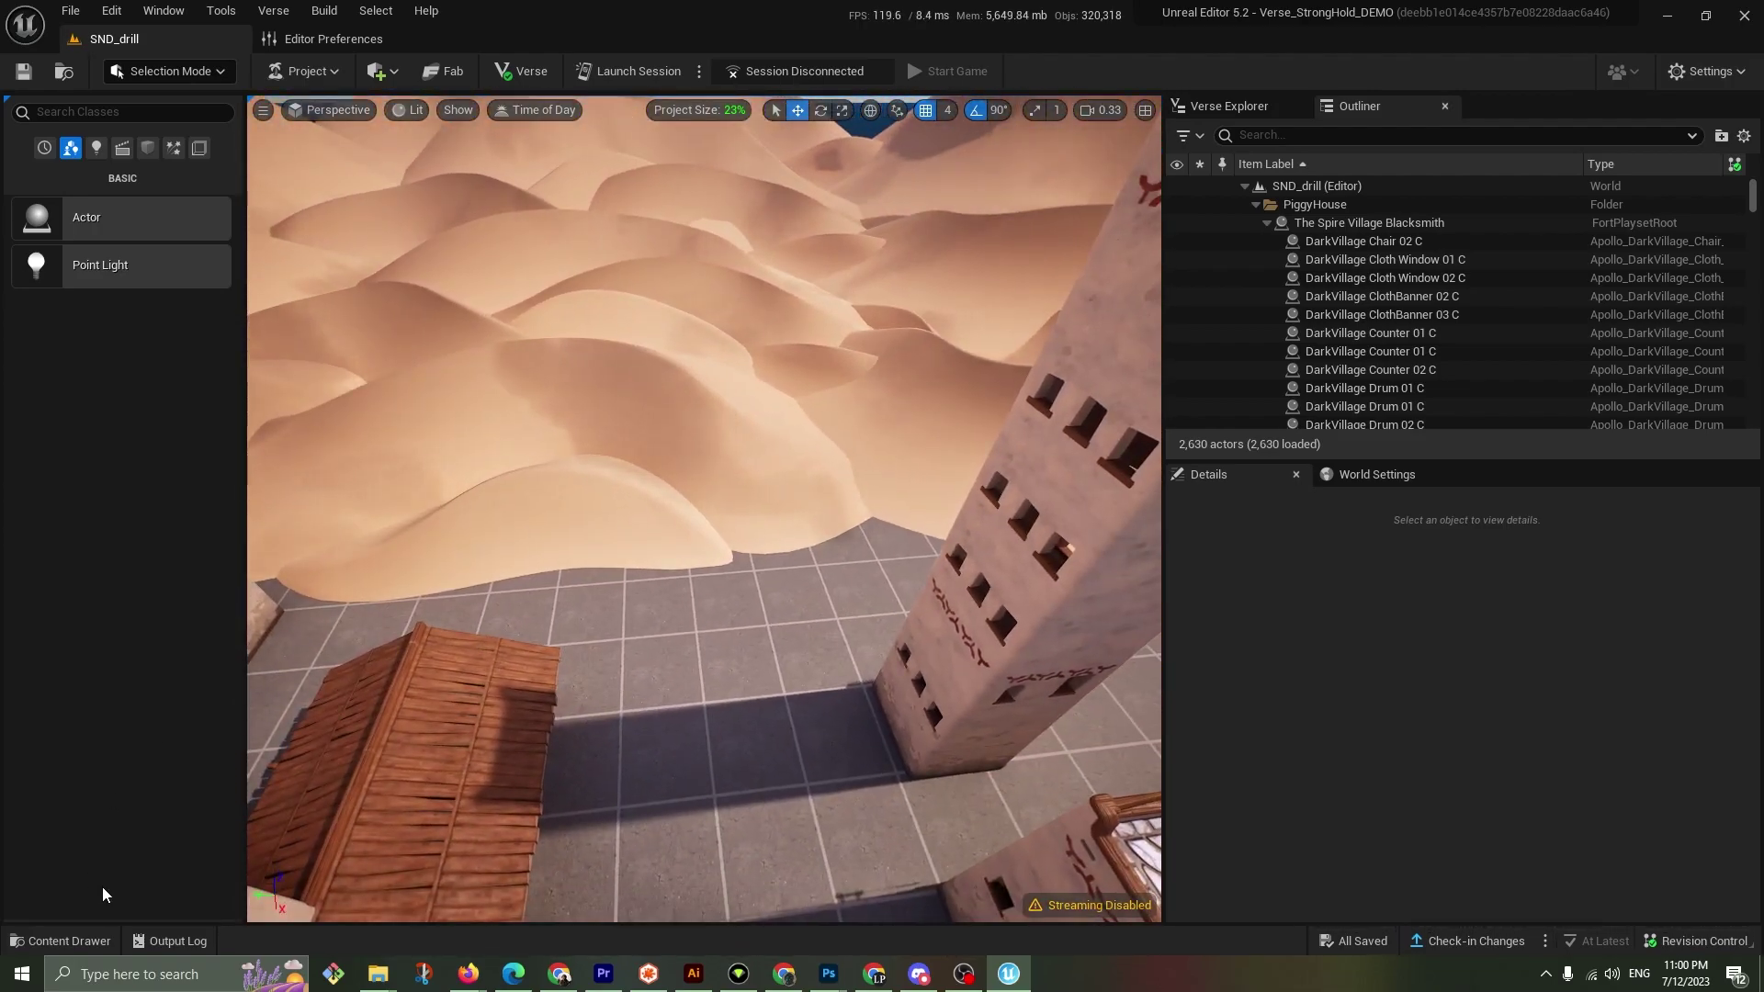
click(59, 941)
drag(551, 517, 344, 614)
right_drag(344, 613, 381, 514)
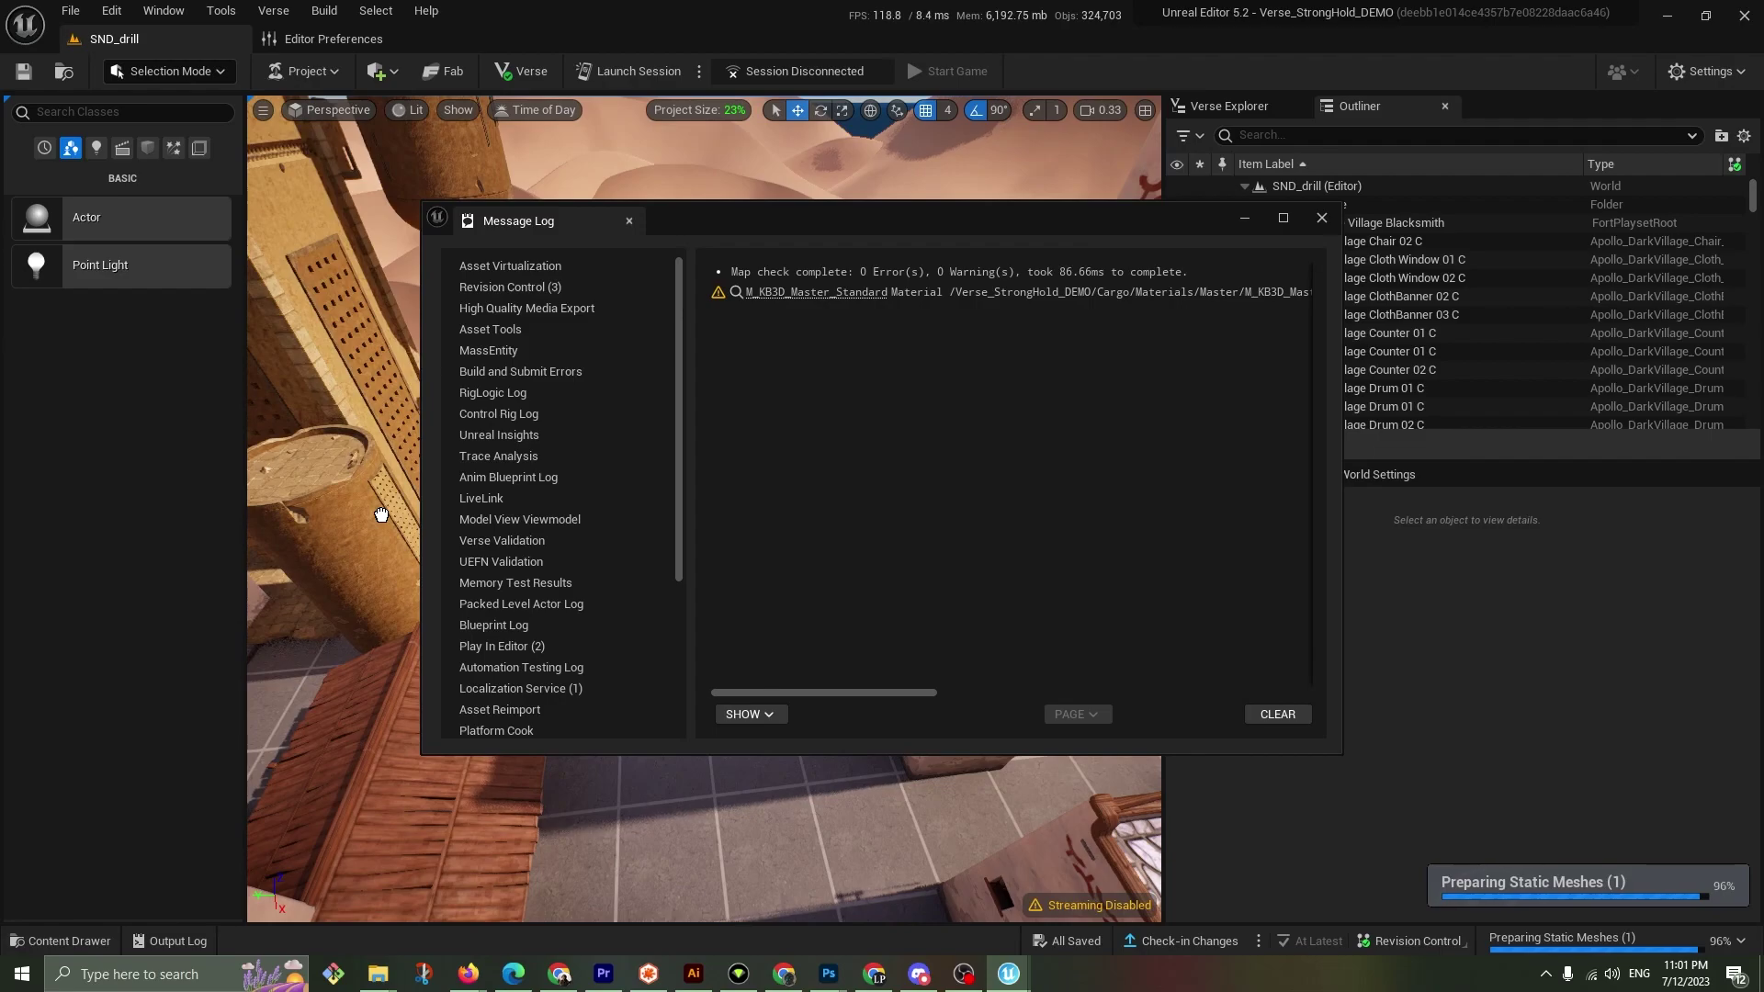
click(381, 515)
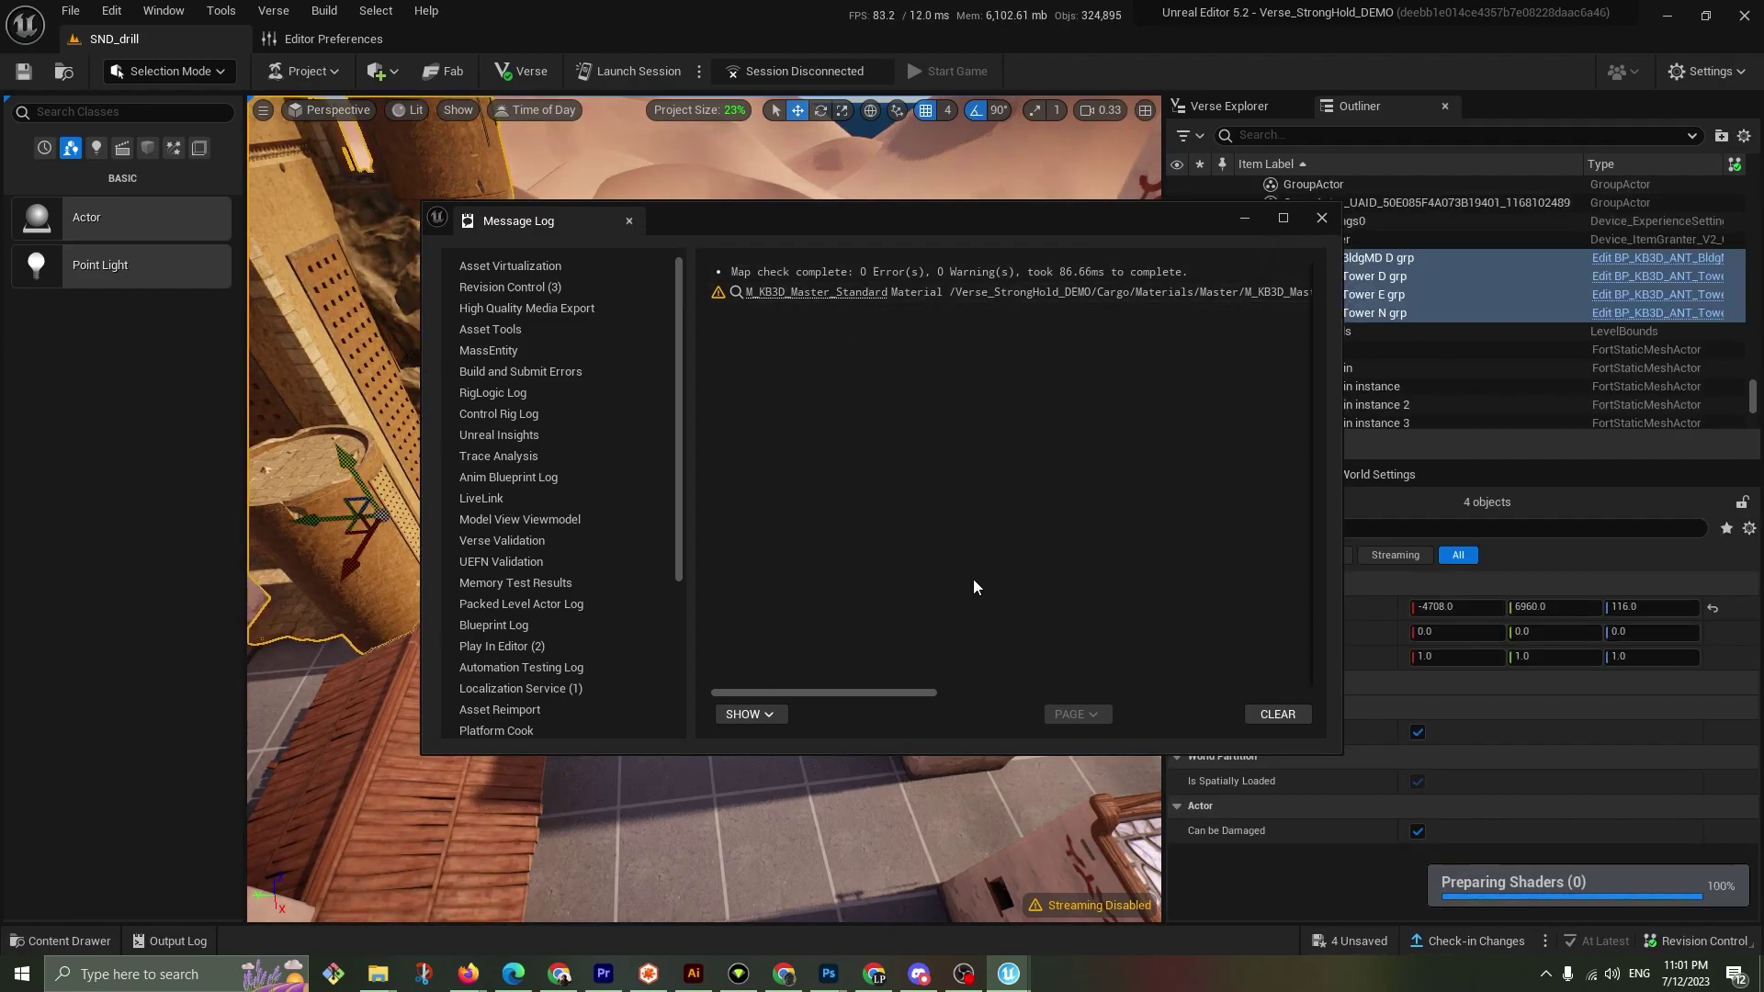
drag(926, 691, 1264, 660)
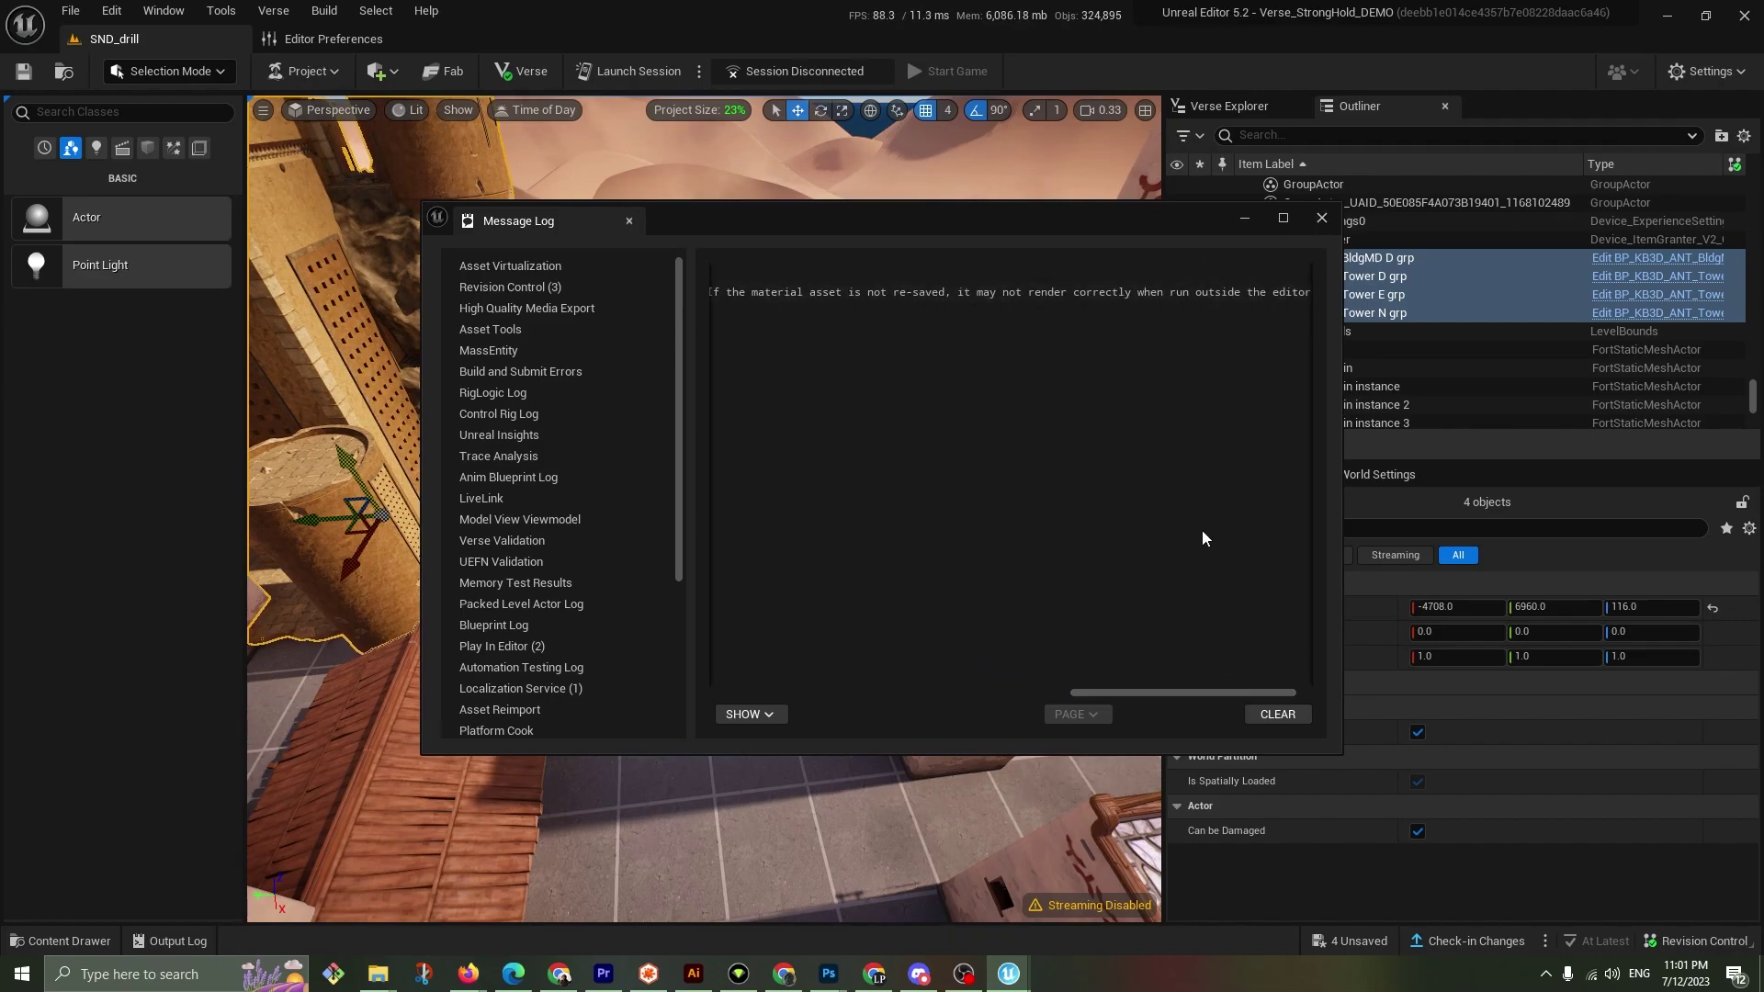
Close the message log, and reposition the four selected buildings at Y 4732 with a -90 degree Z rotation
drag(1146, 693, 614, 652)
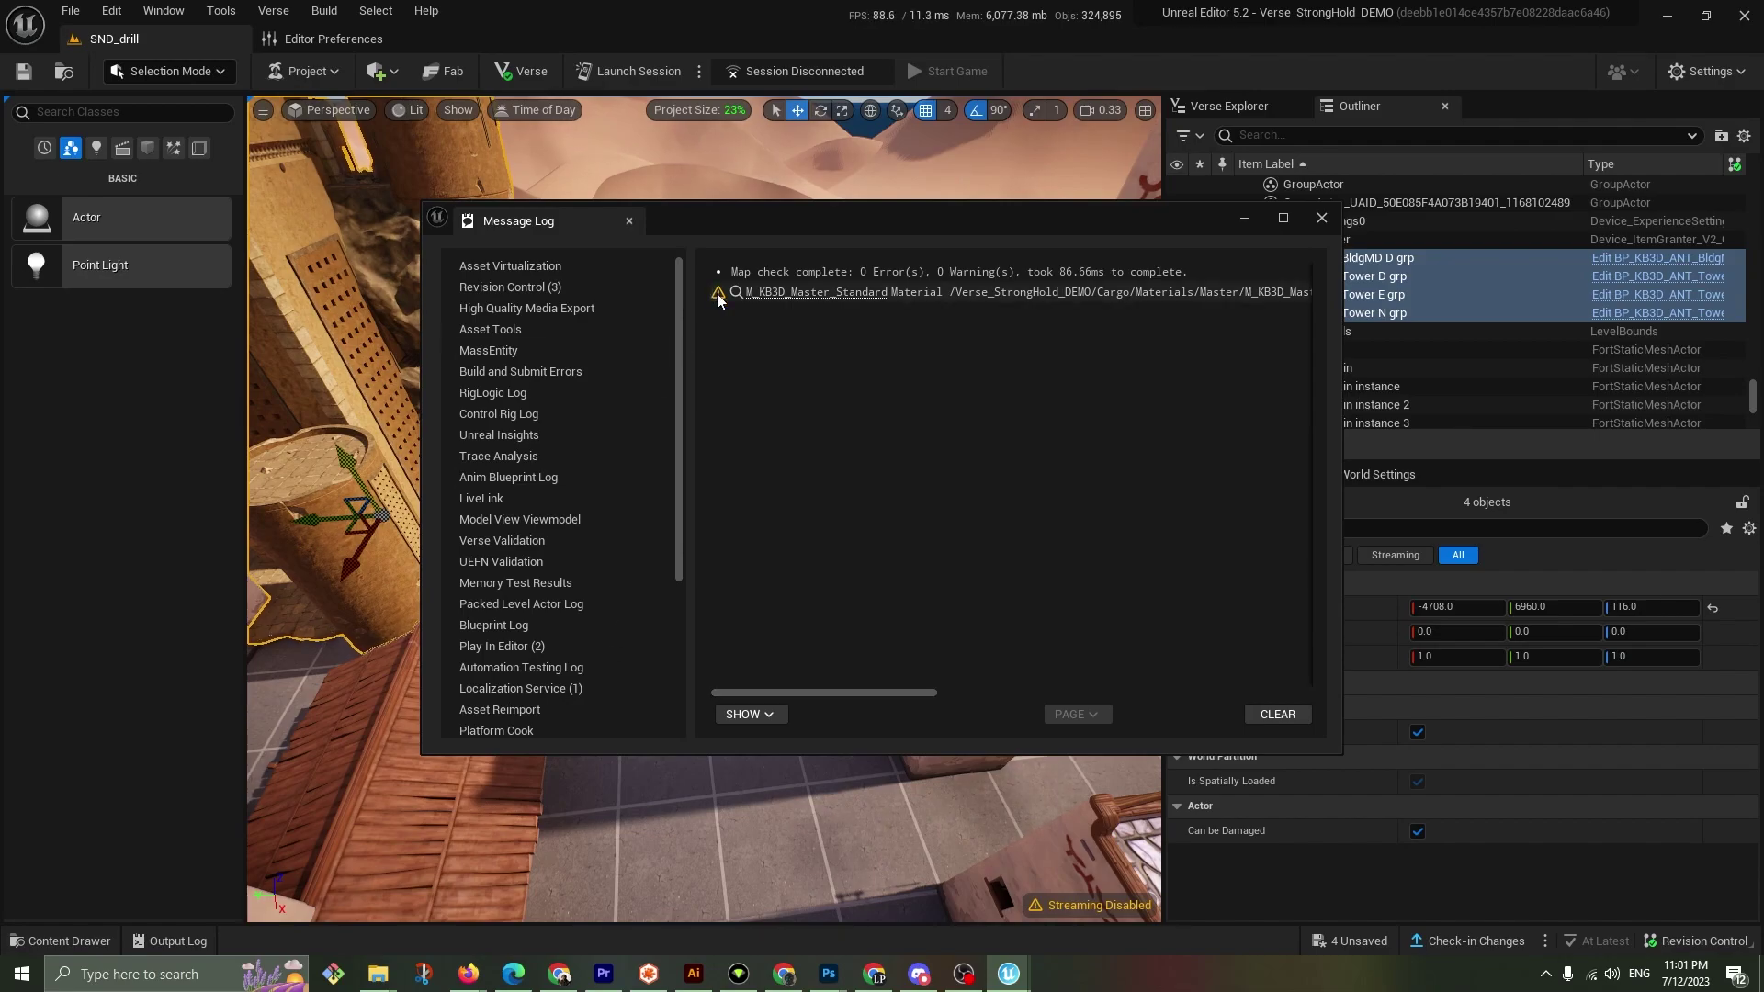
click(1322, 218)
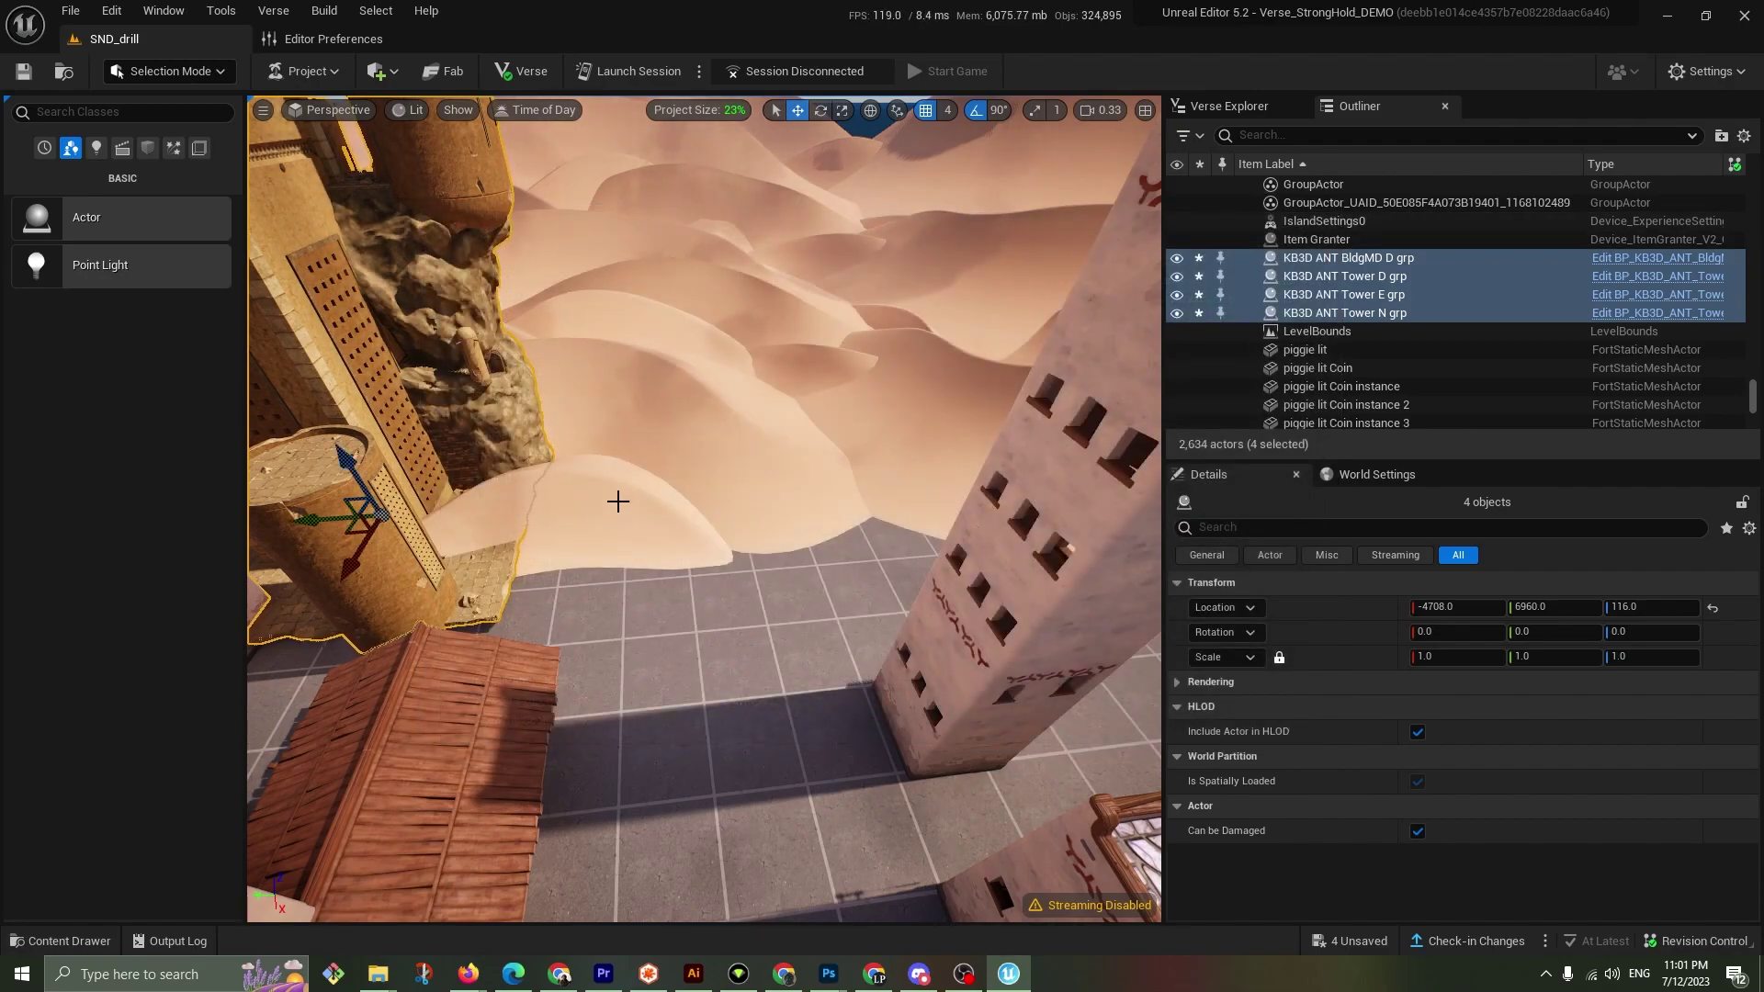
right_drag(900, 295, 1026, 323)
key(s)
drag(492, 670, 719, 647)
key(e)
mouse_move(780, 718)
mouse_down()
mouse_move(845, 709)
mouse_move(776, 714)
mouse_up()
right_drag(776, 714, 898, 725)
Move Tower D alone into the dunes behind the white tower, at about X -8564, Y 11728, Z 668
click(898, 725)
key(w)
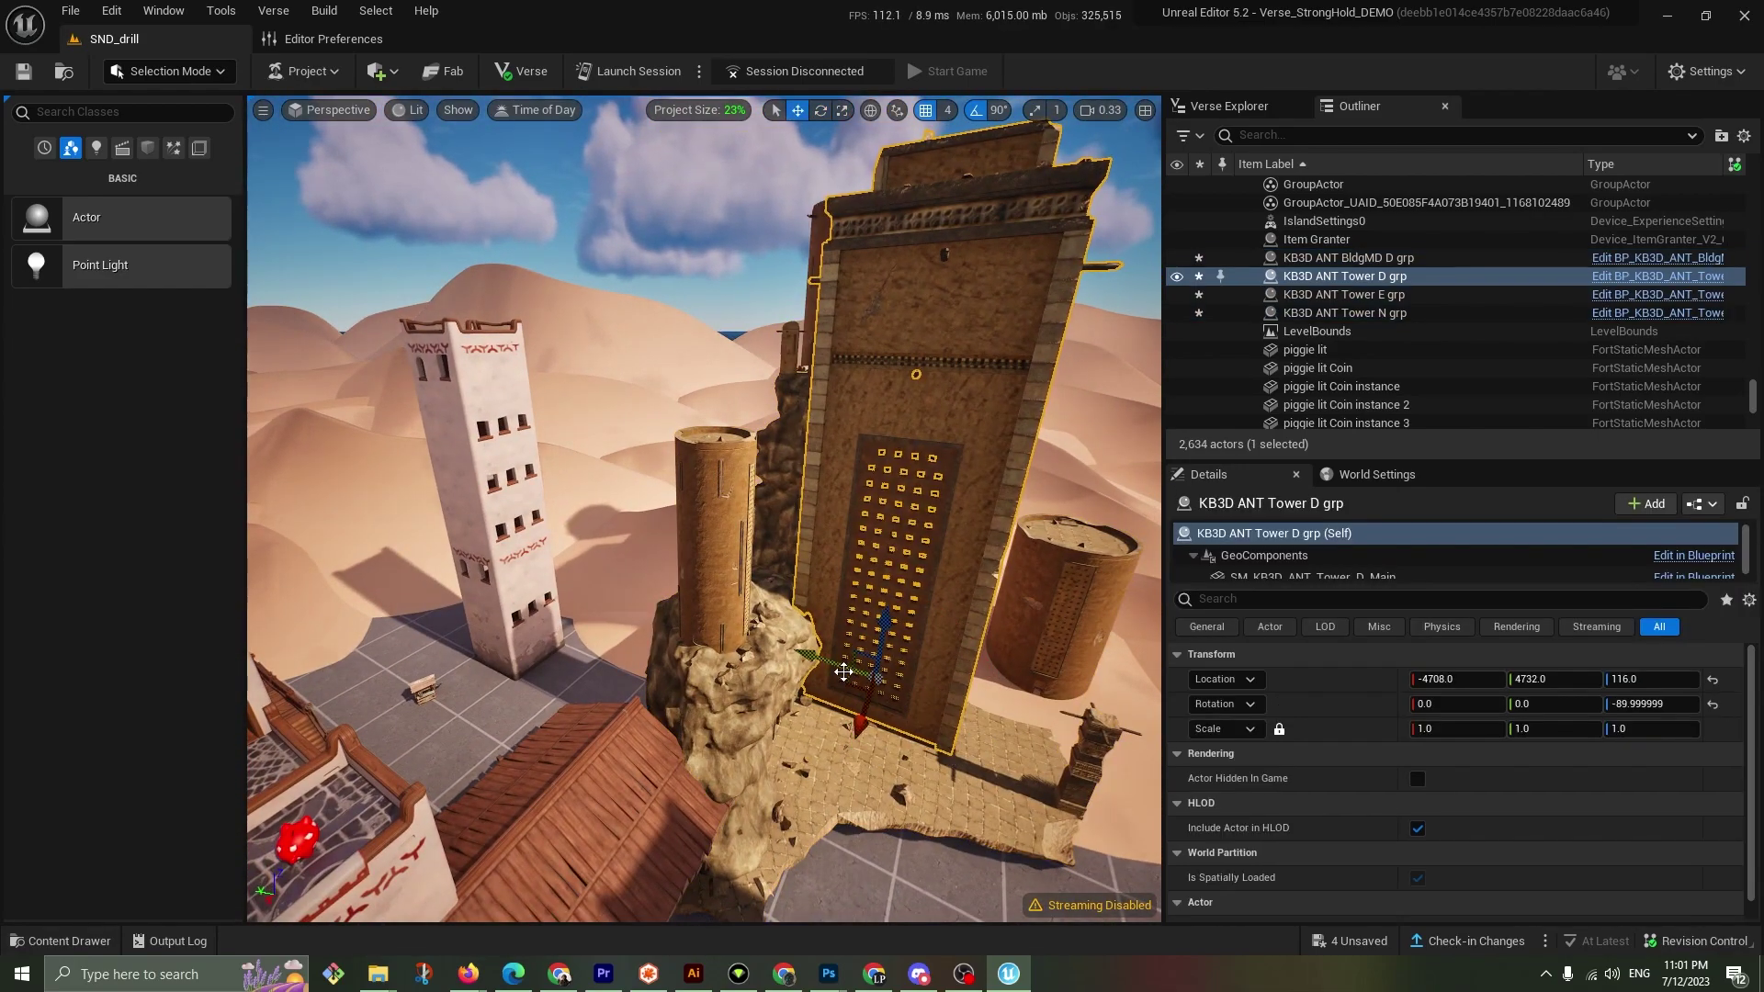
drag(843, 672, 397, 566)
right_drag(404, 468, 392, 467)
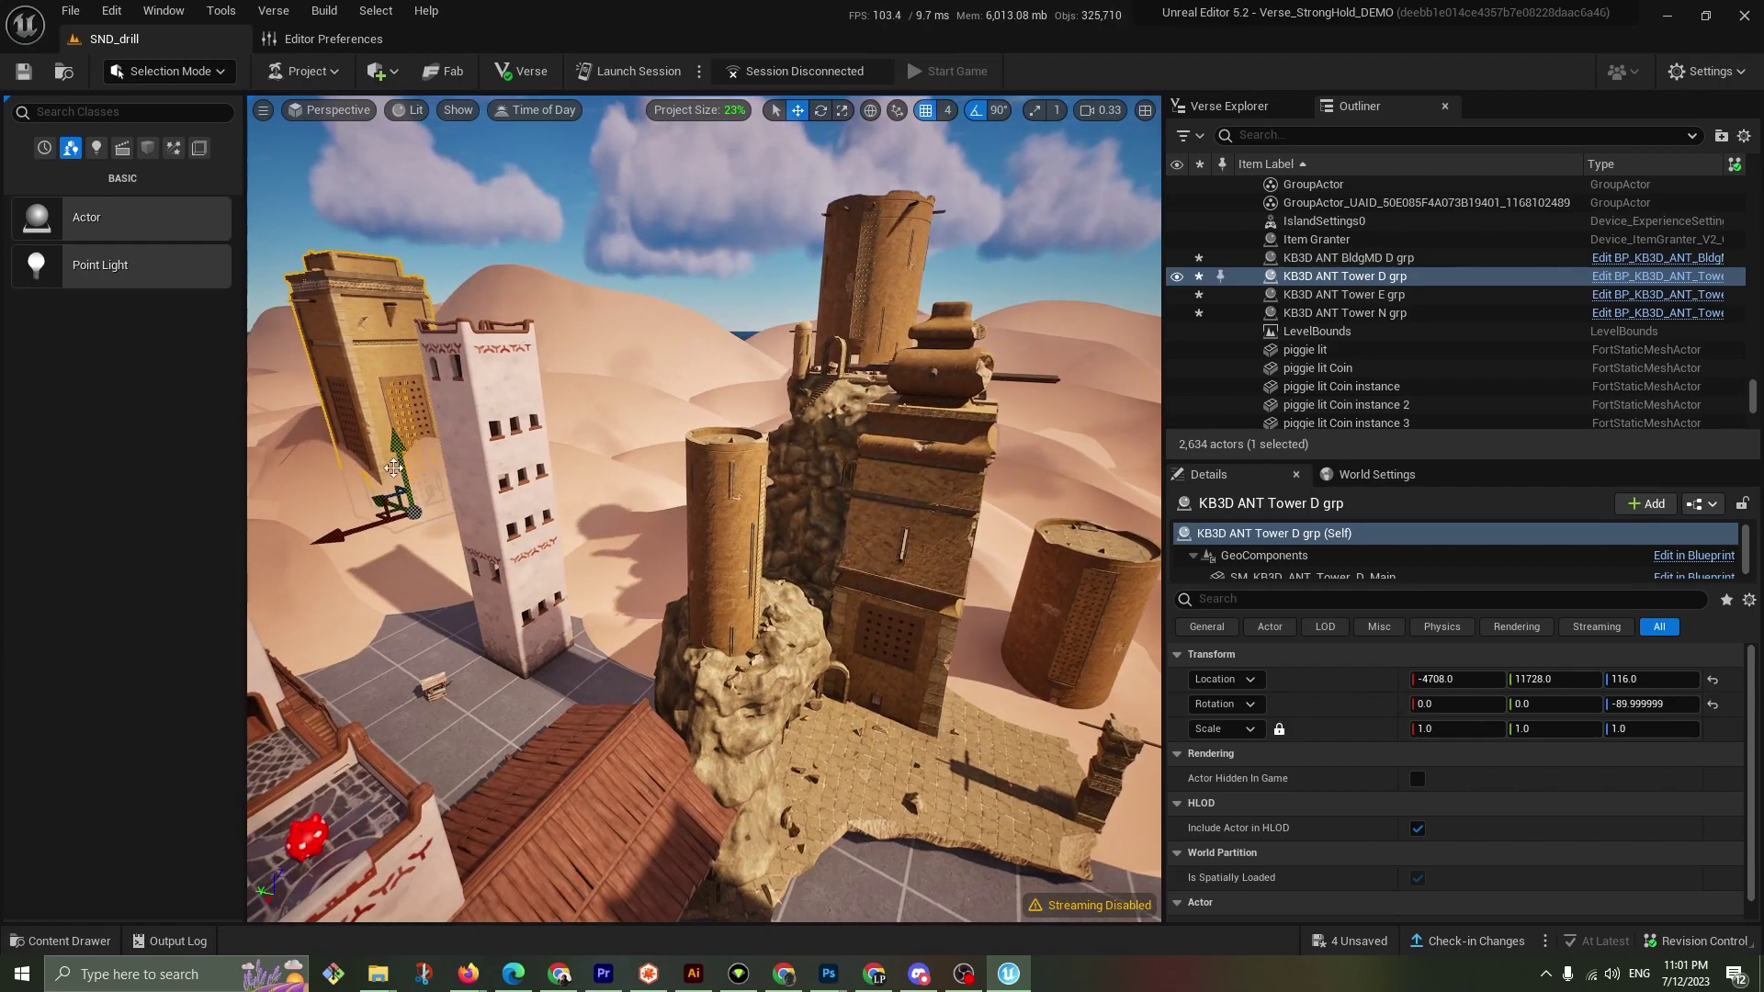
drag(393, 457, 384, 385)
drag(370, 448, 377, 473)
Move the BldgMD D building far into the dunes at about X -13564, Y 9728, Z 700 and scale it to about 1.84
click(900, 646)
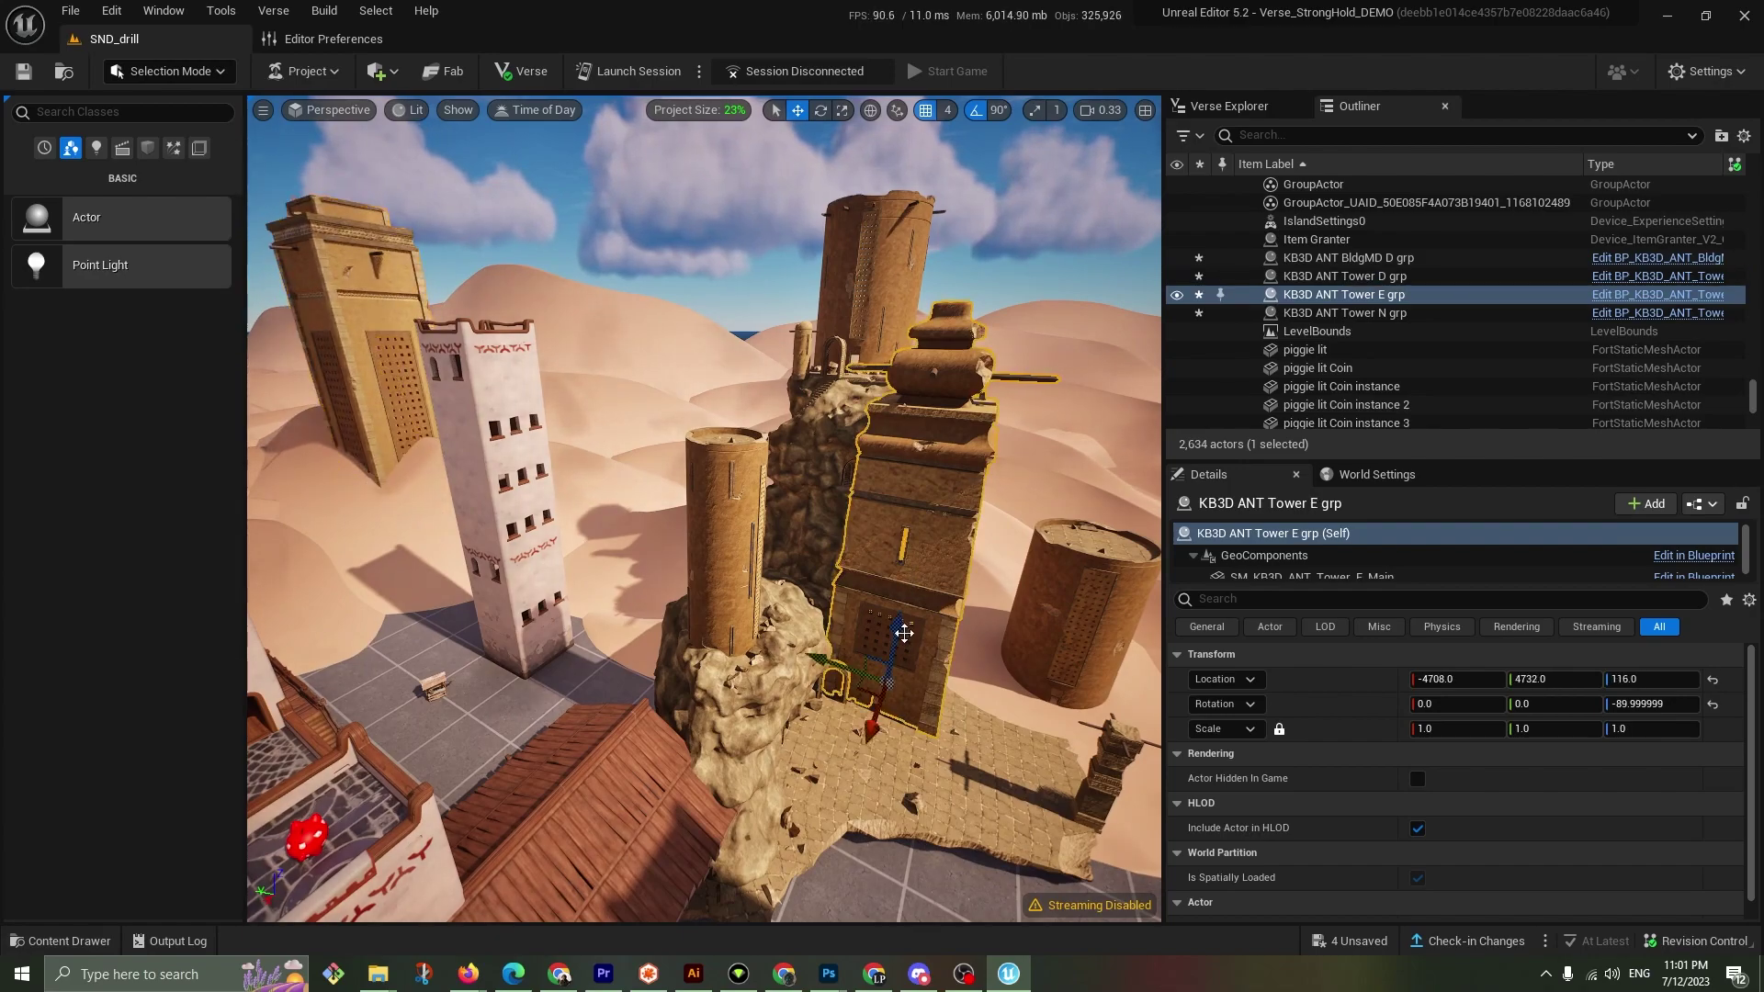
click(842, 774)
right_drag(905, 629, 752, 608)
drag(753, 606, 464, 477)
right_drag(464, 477, 447, 522)
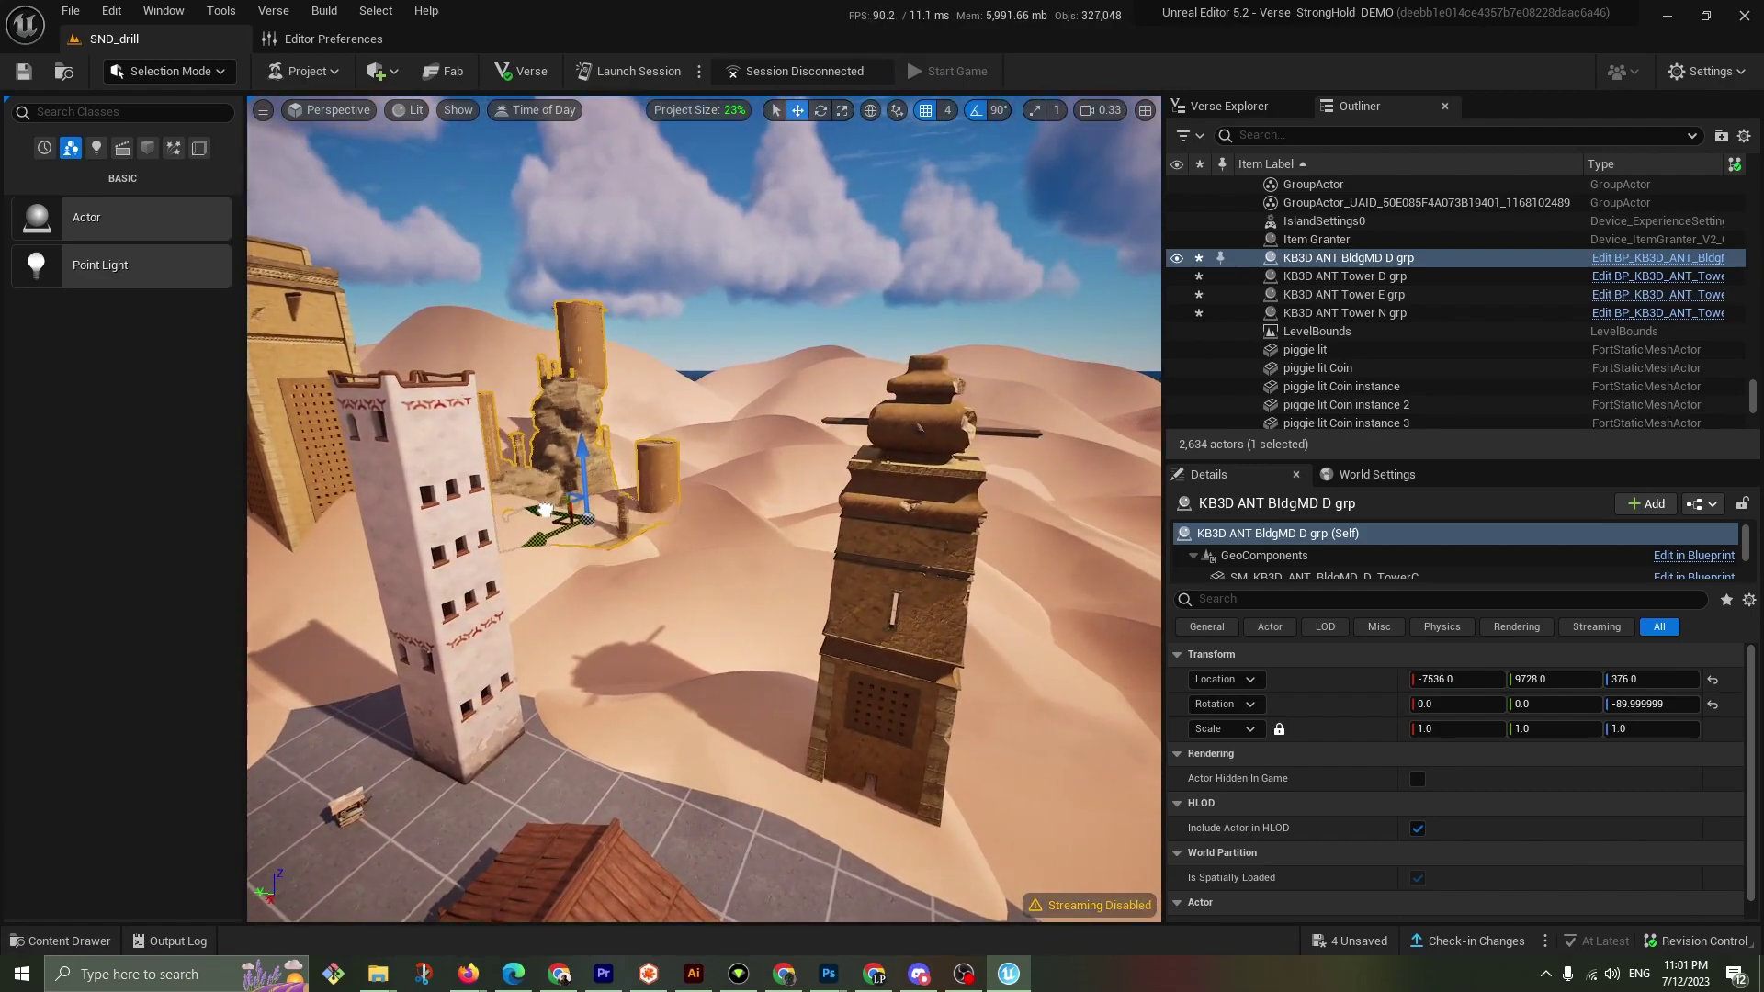
drag(598, 507, 725, 395)
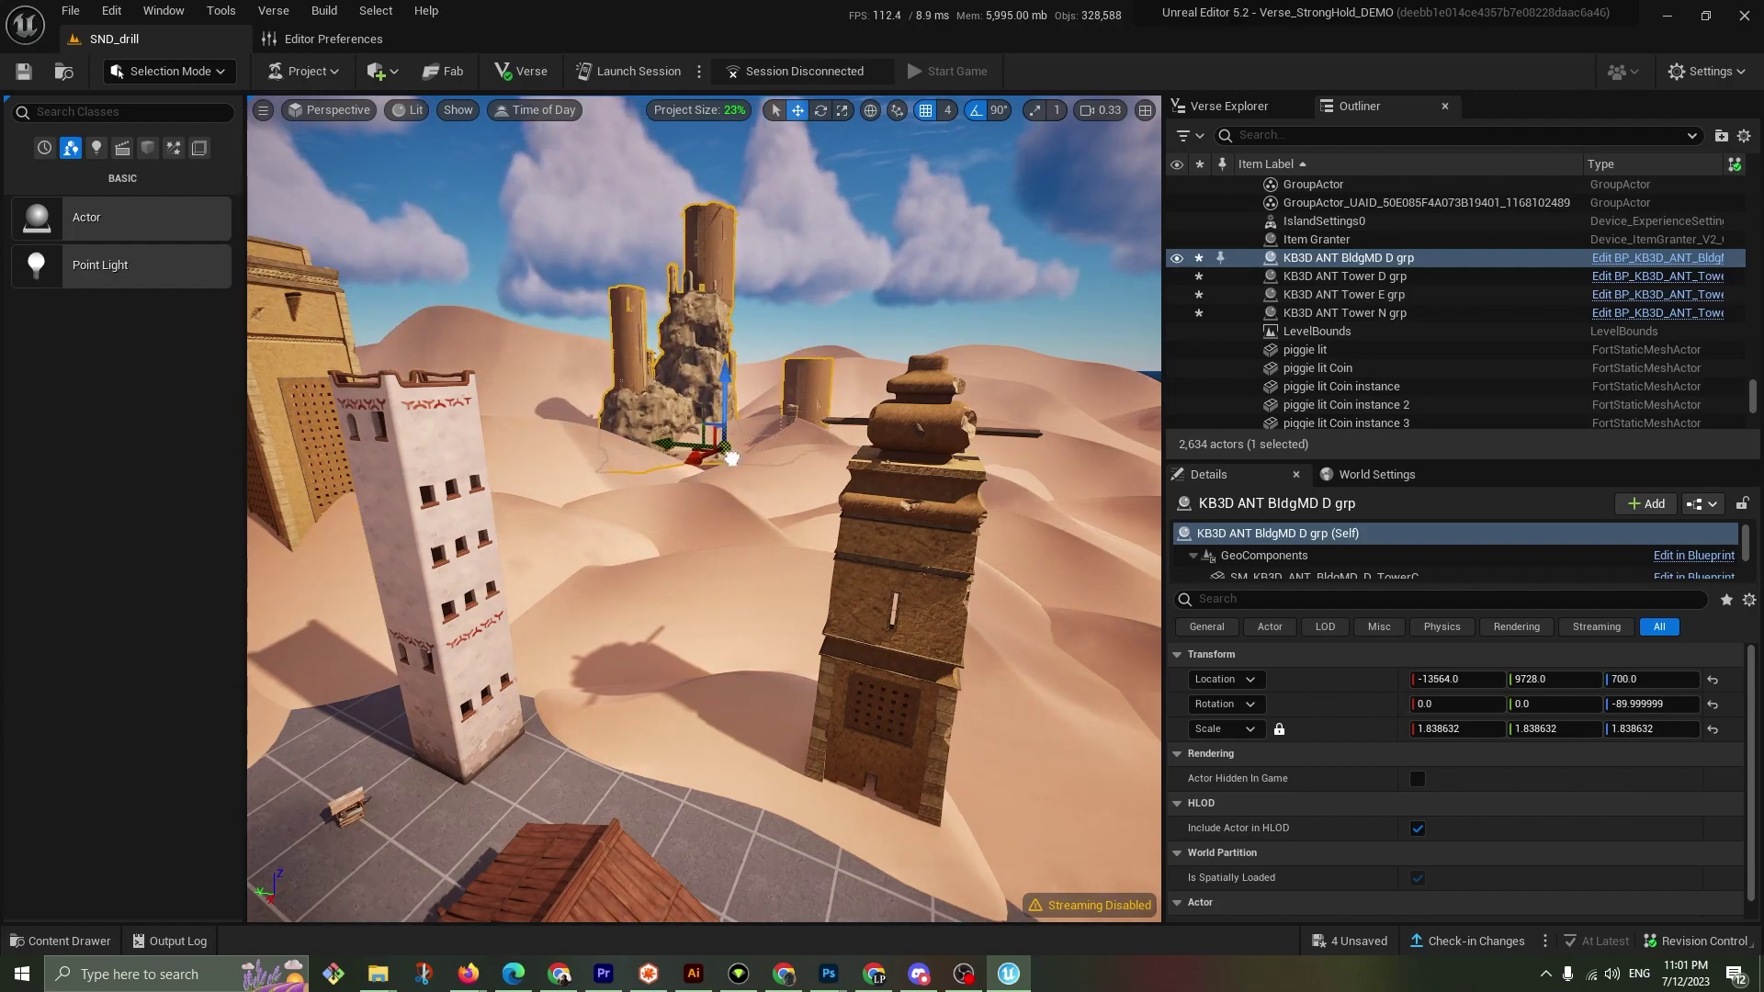
Shift Tower D farther back and higher on the dunes, to about X -8688, Y 12544, Z 1116
right_drag(731, 458, 574, 381)
click(556, 491)
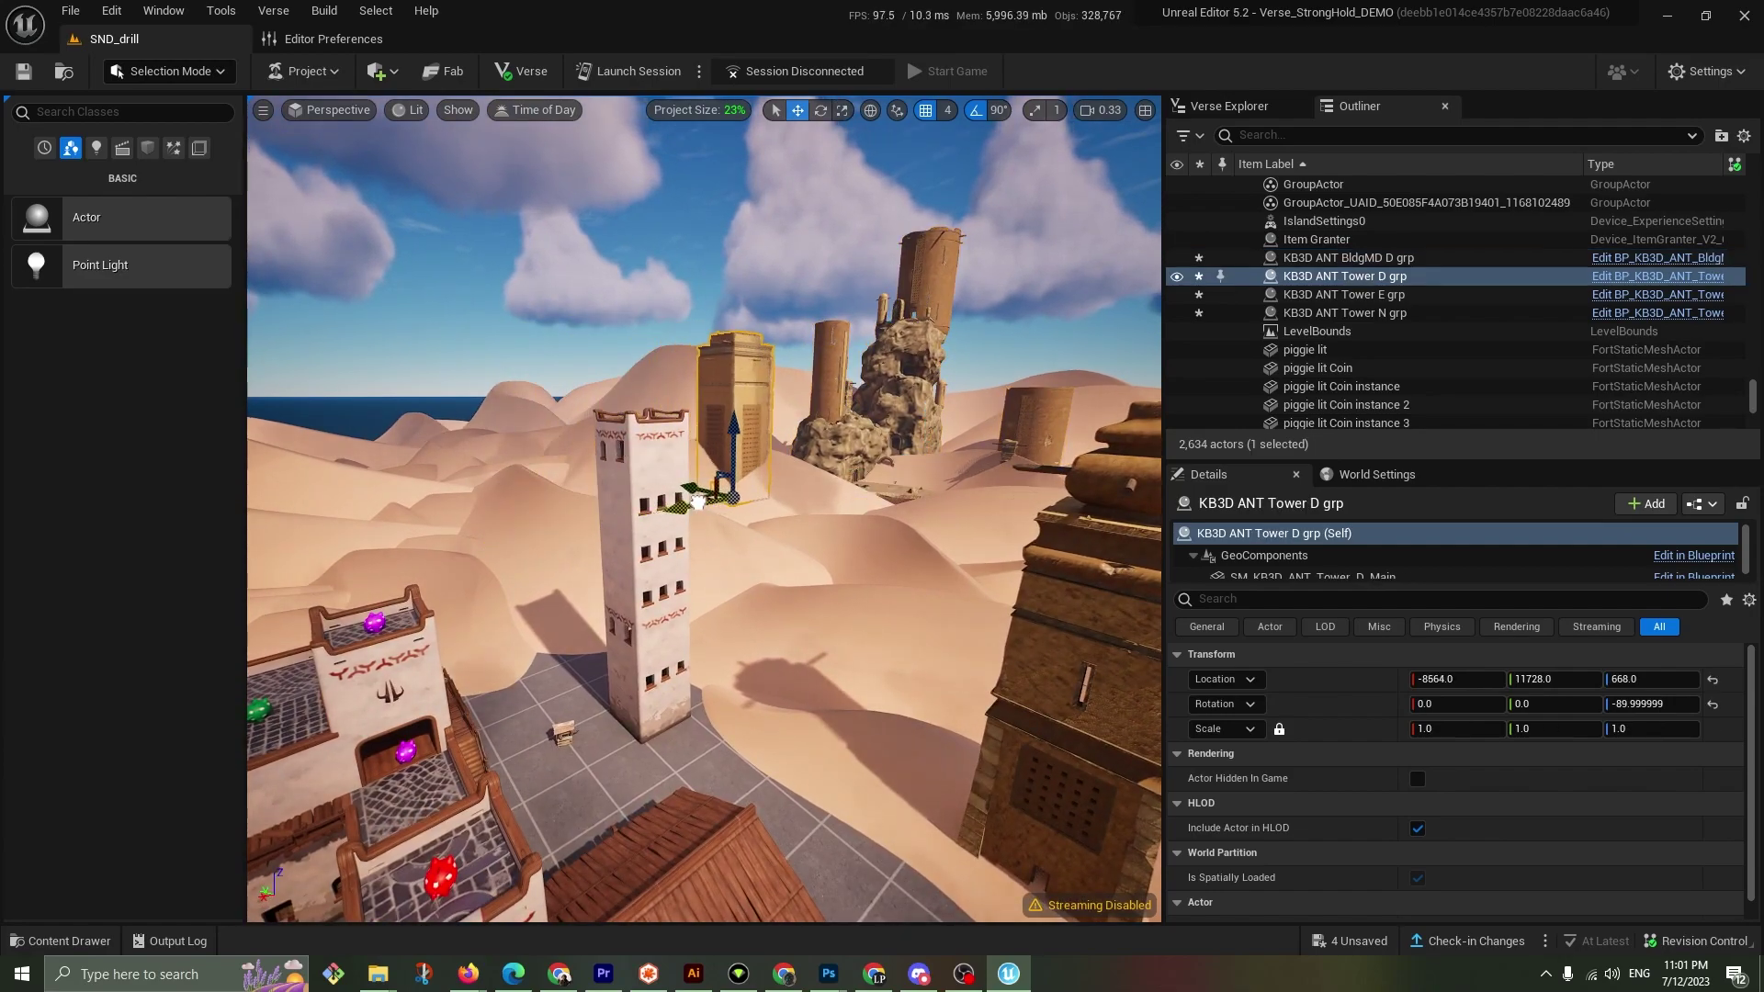
drag(699, 470, 678, 466)
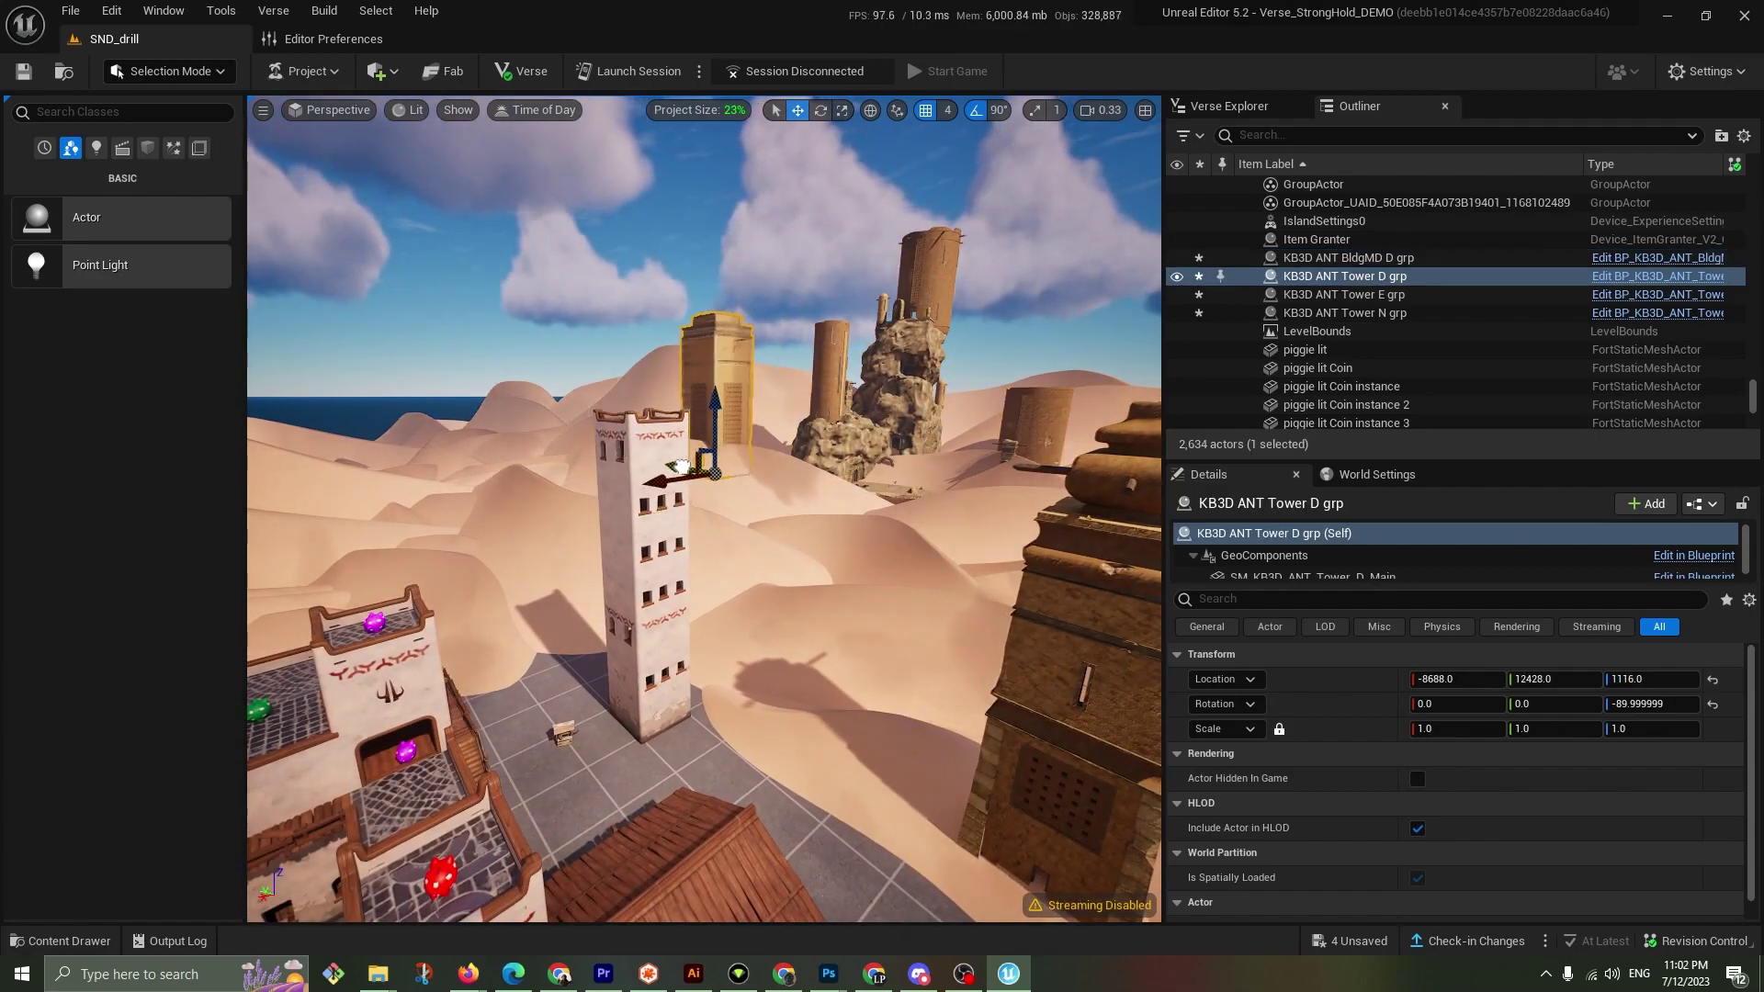
Move Tower E back among the dunes to about X -8436, Y 6952
right_drag(780, 570, 985, 578)
click(851, 665)
drag(834, 832, 790, 555)
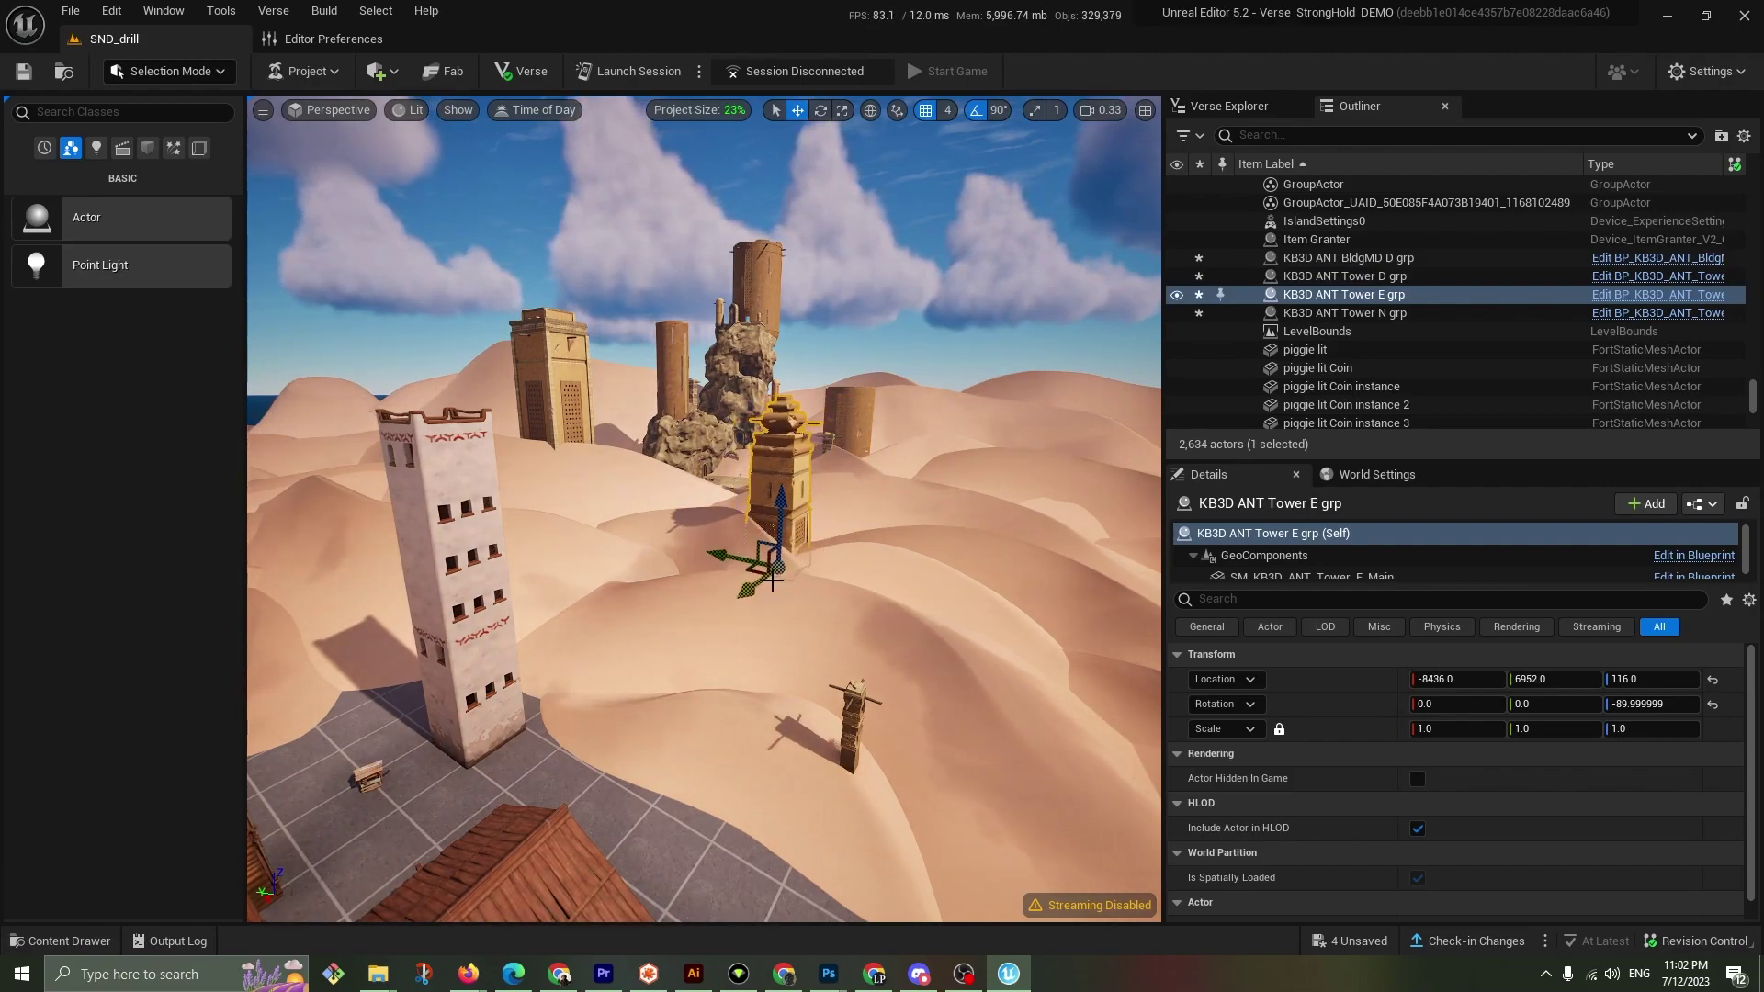
click(842, 598)
Bring the small Tower N forward onto the edge of the village paving, at about X -3516
right_drag(843, 598, 928, 607)
click(809, 703)
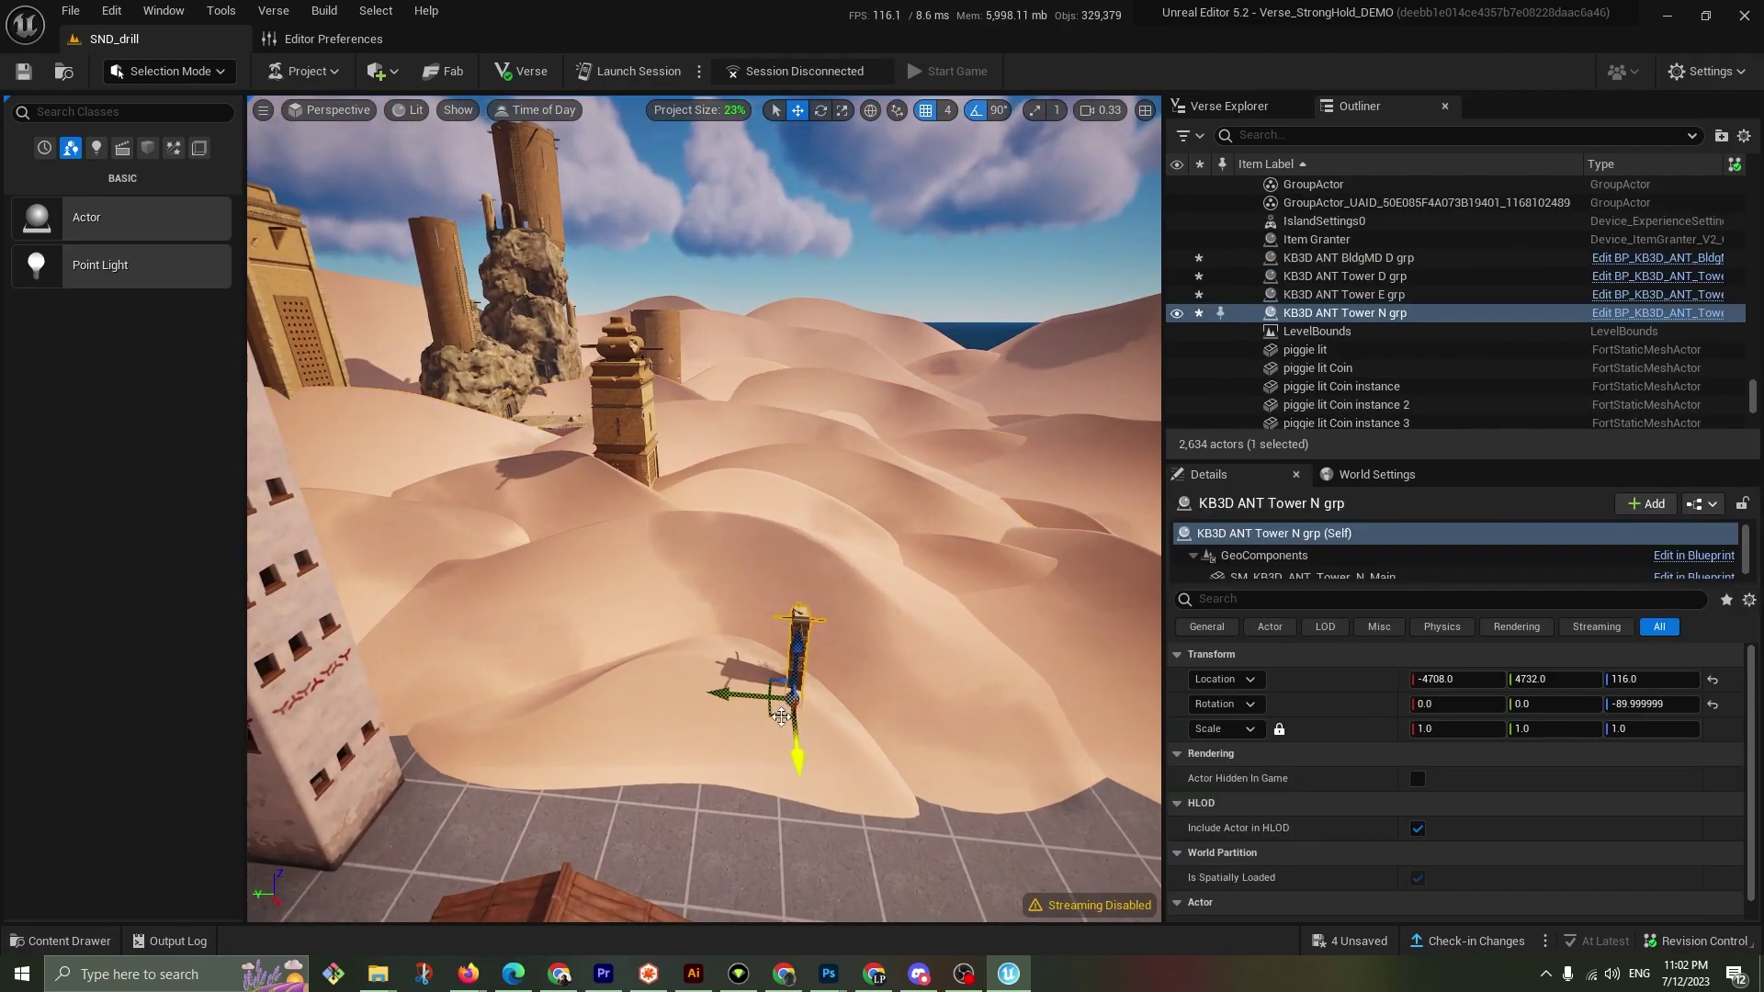
drag(781, 722, 818, 914)
right_drag(702, 685, 863, 762)
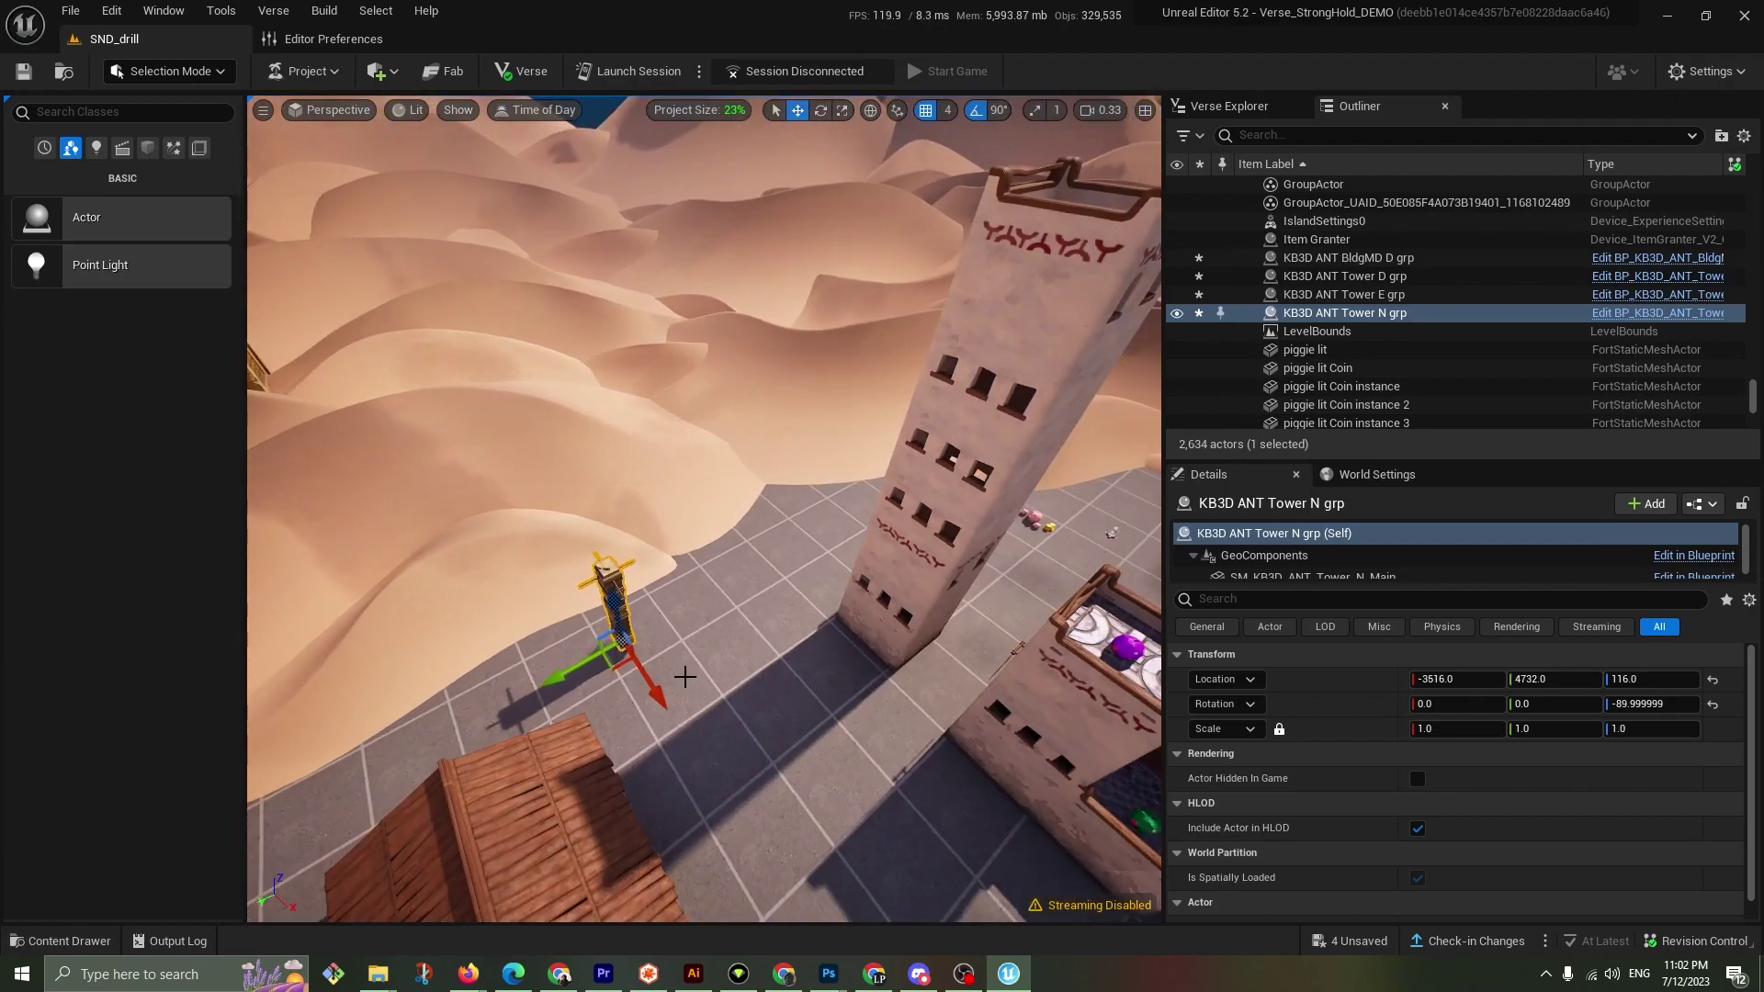
Duplicate Tower D and place the copy along the X axis at about X -3320
right_drag(685, 677, 560, 478)
key(w)
click(464, 404)
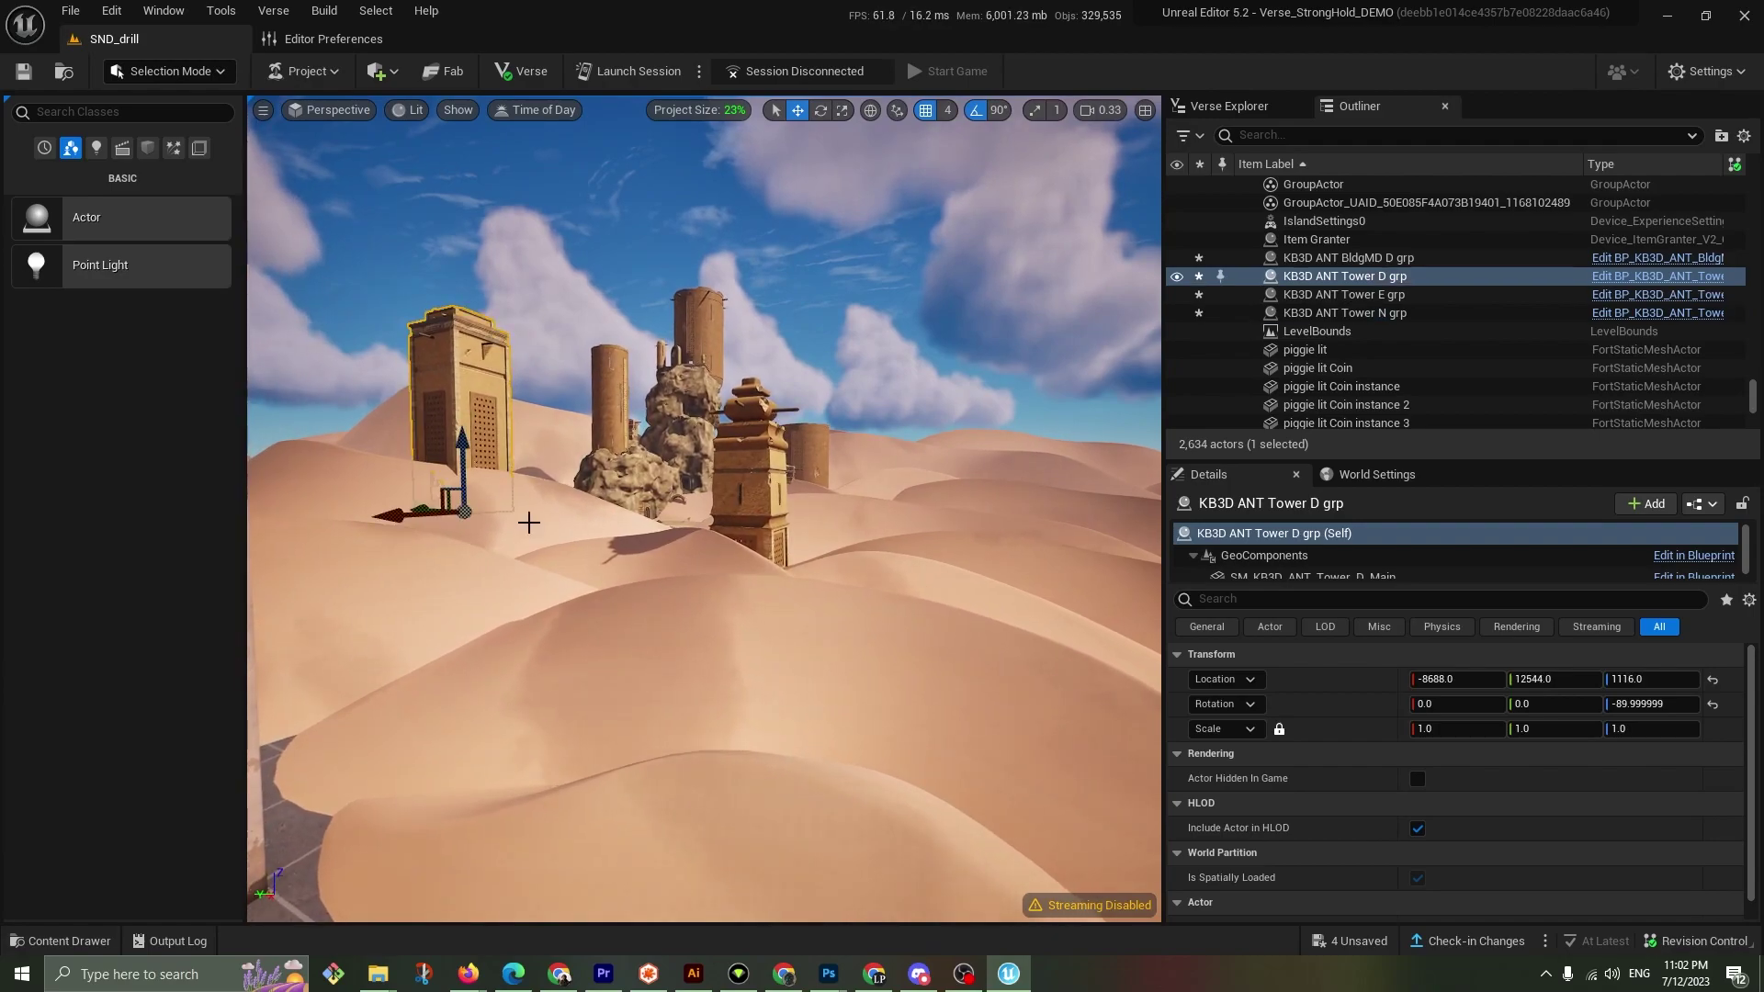
right_drag(550, 545, 747, 543)
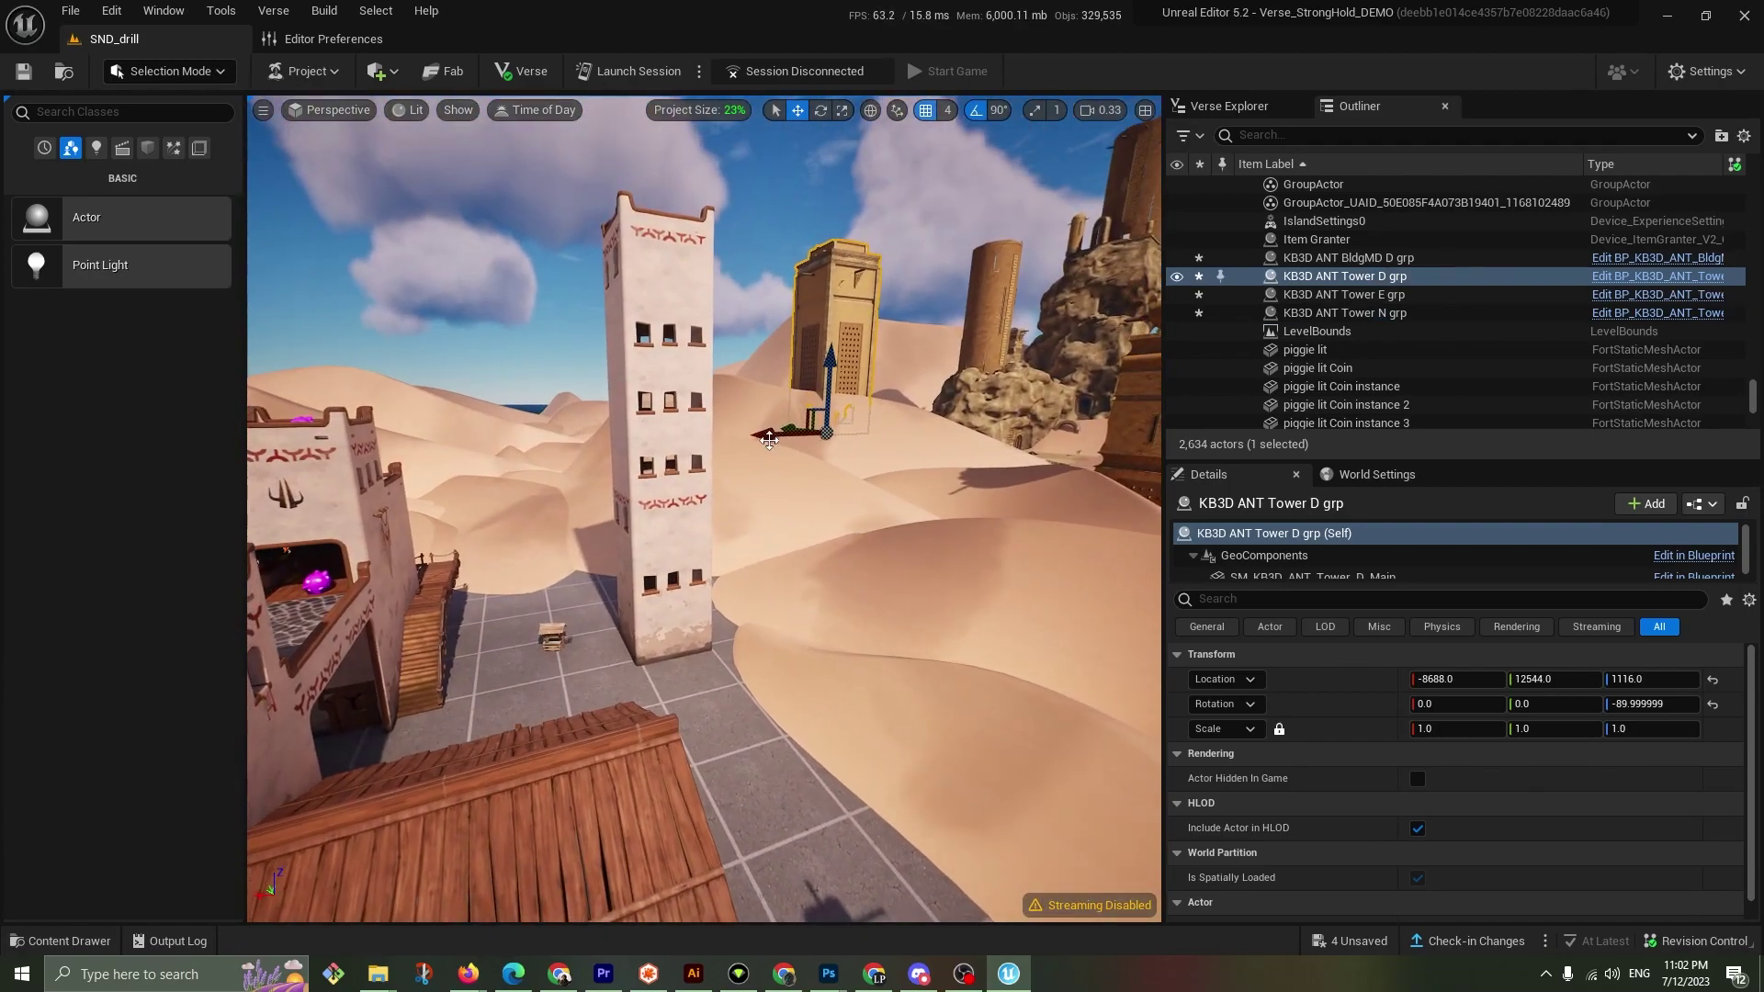
alt+drag(769, 437, 467, 473)
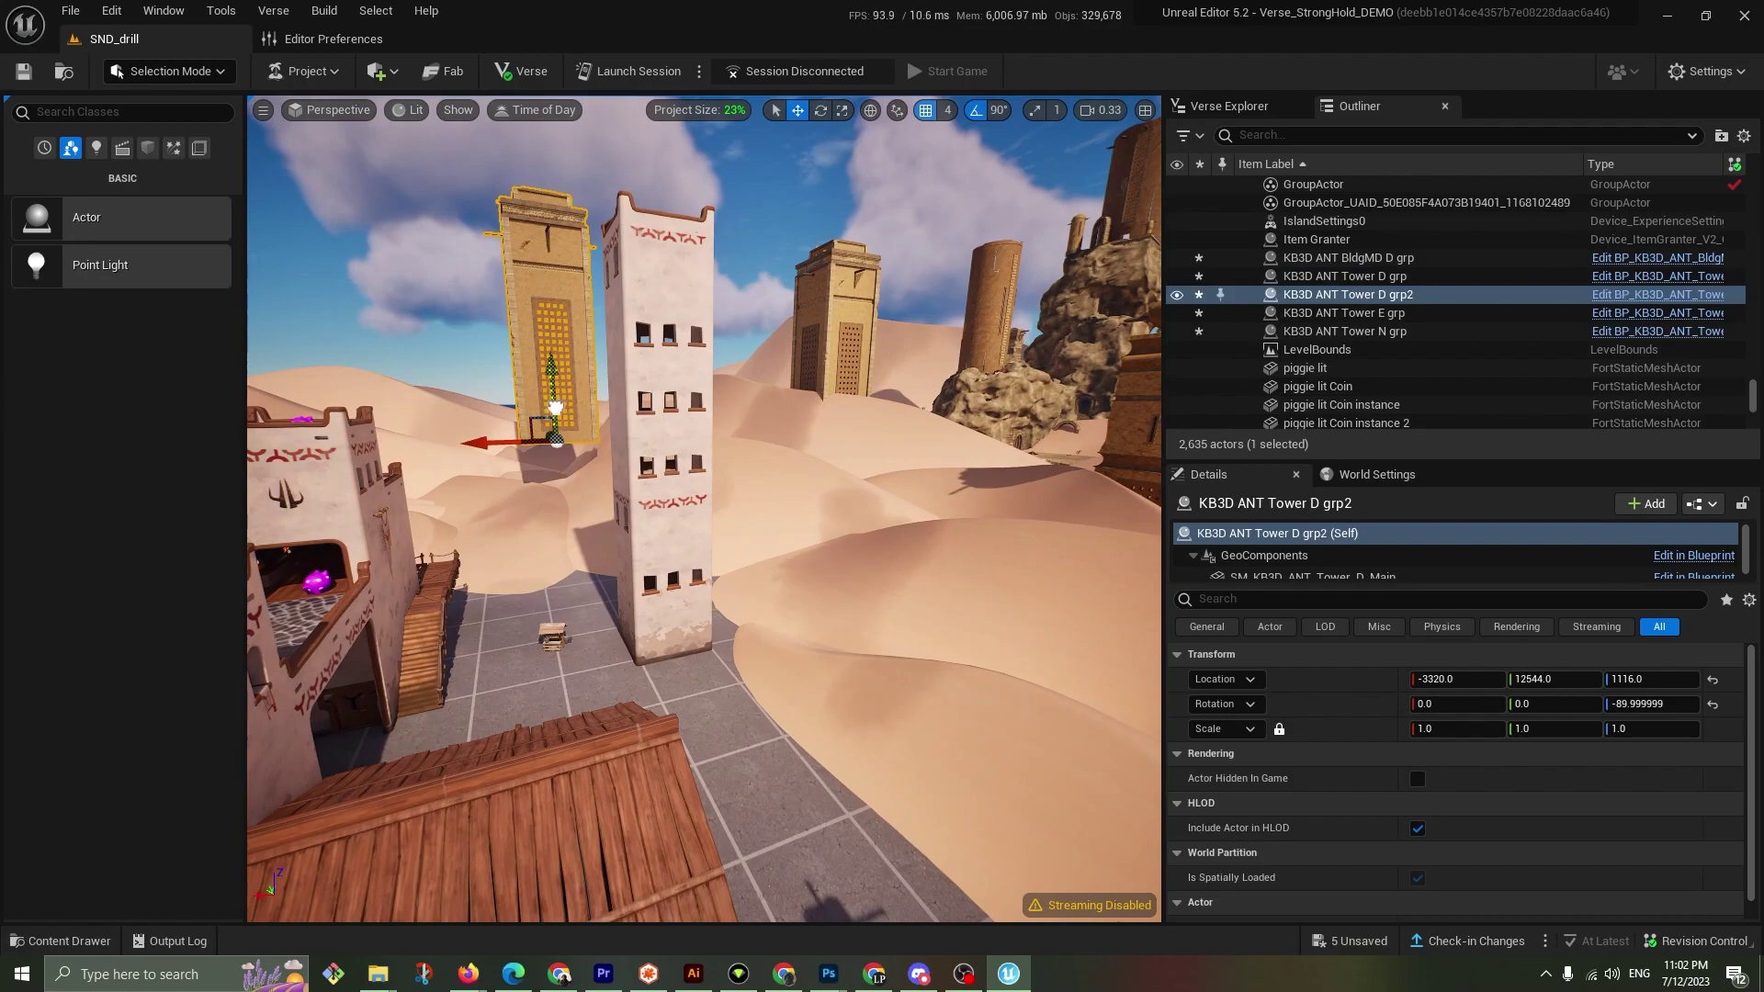
Lower the Tower D copy and move it in among the village buildings, at about X -1956, Y 4360, Z -1016
drag(555, 410, 580, 584)
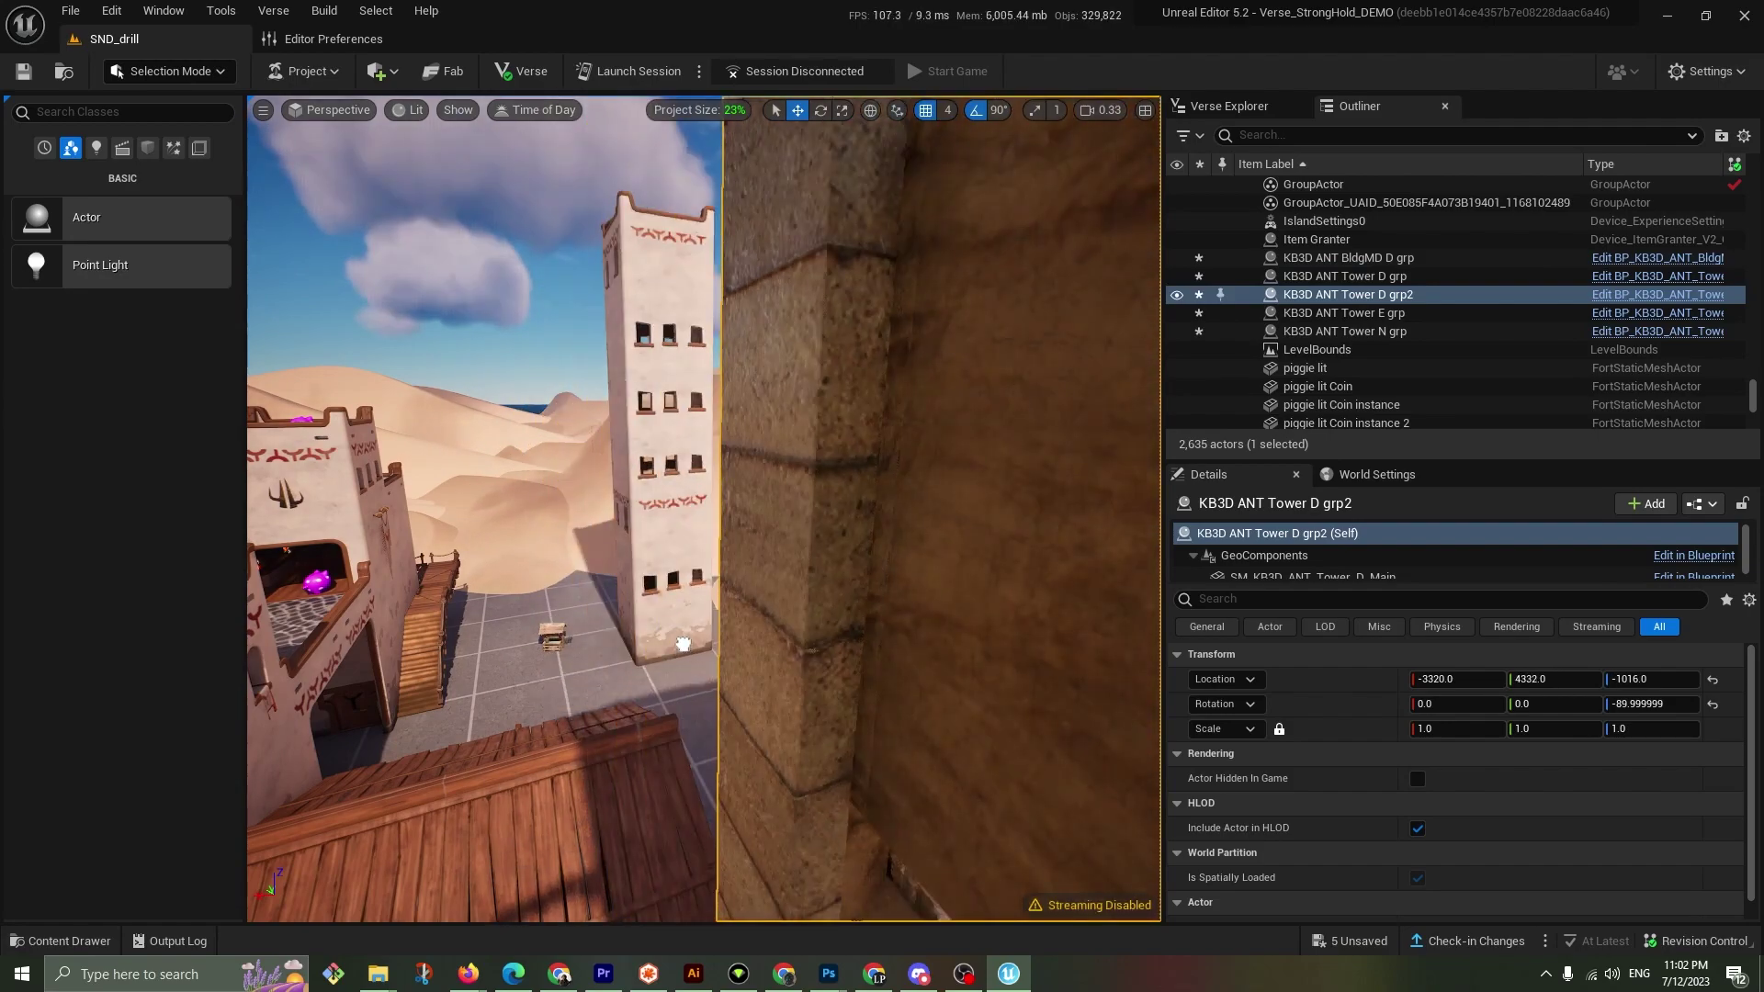
drag(683, 644, 753, 698)
right_drag(753, 698, 966, 858)
drag(642, 789, 870, 772)
right_drag(870, 771, 1001, 790)
right_drag(551, 197, 477, 157)
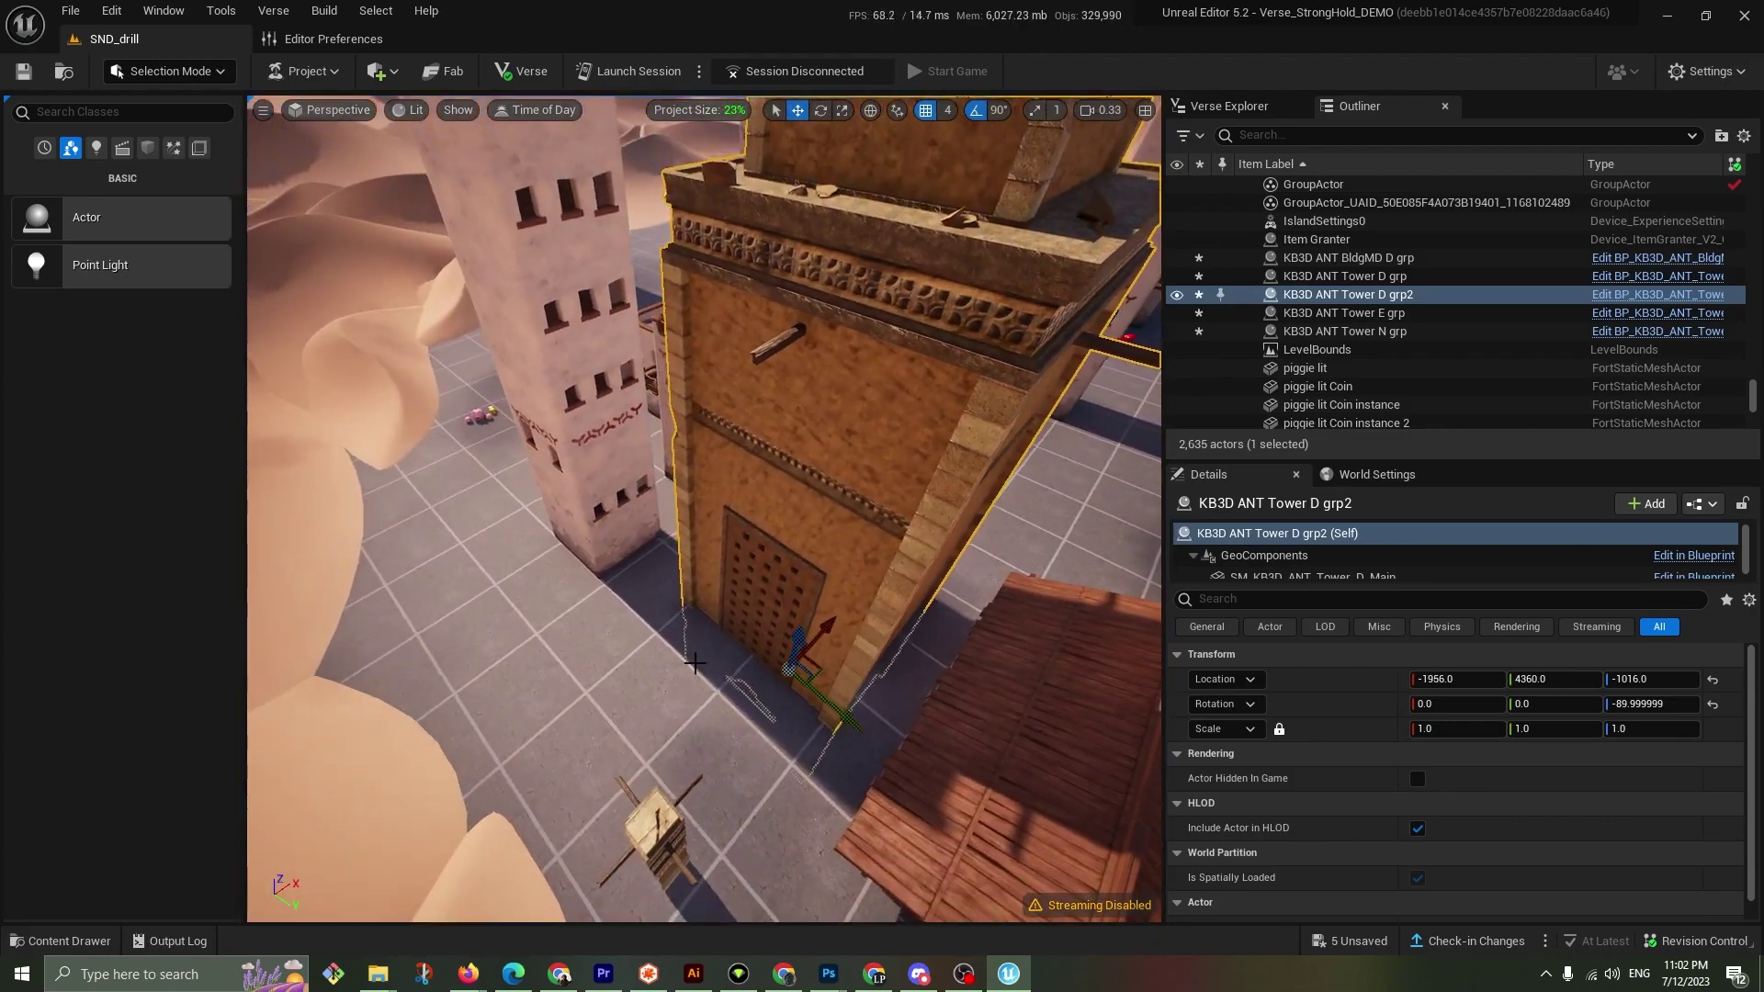
Launch a play session of the current SND_drill level, saving all the listed actors and Cargo assets first
click(627, 81)
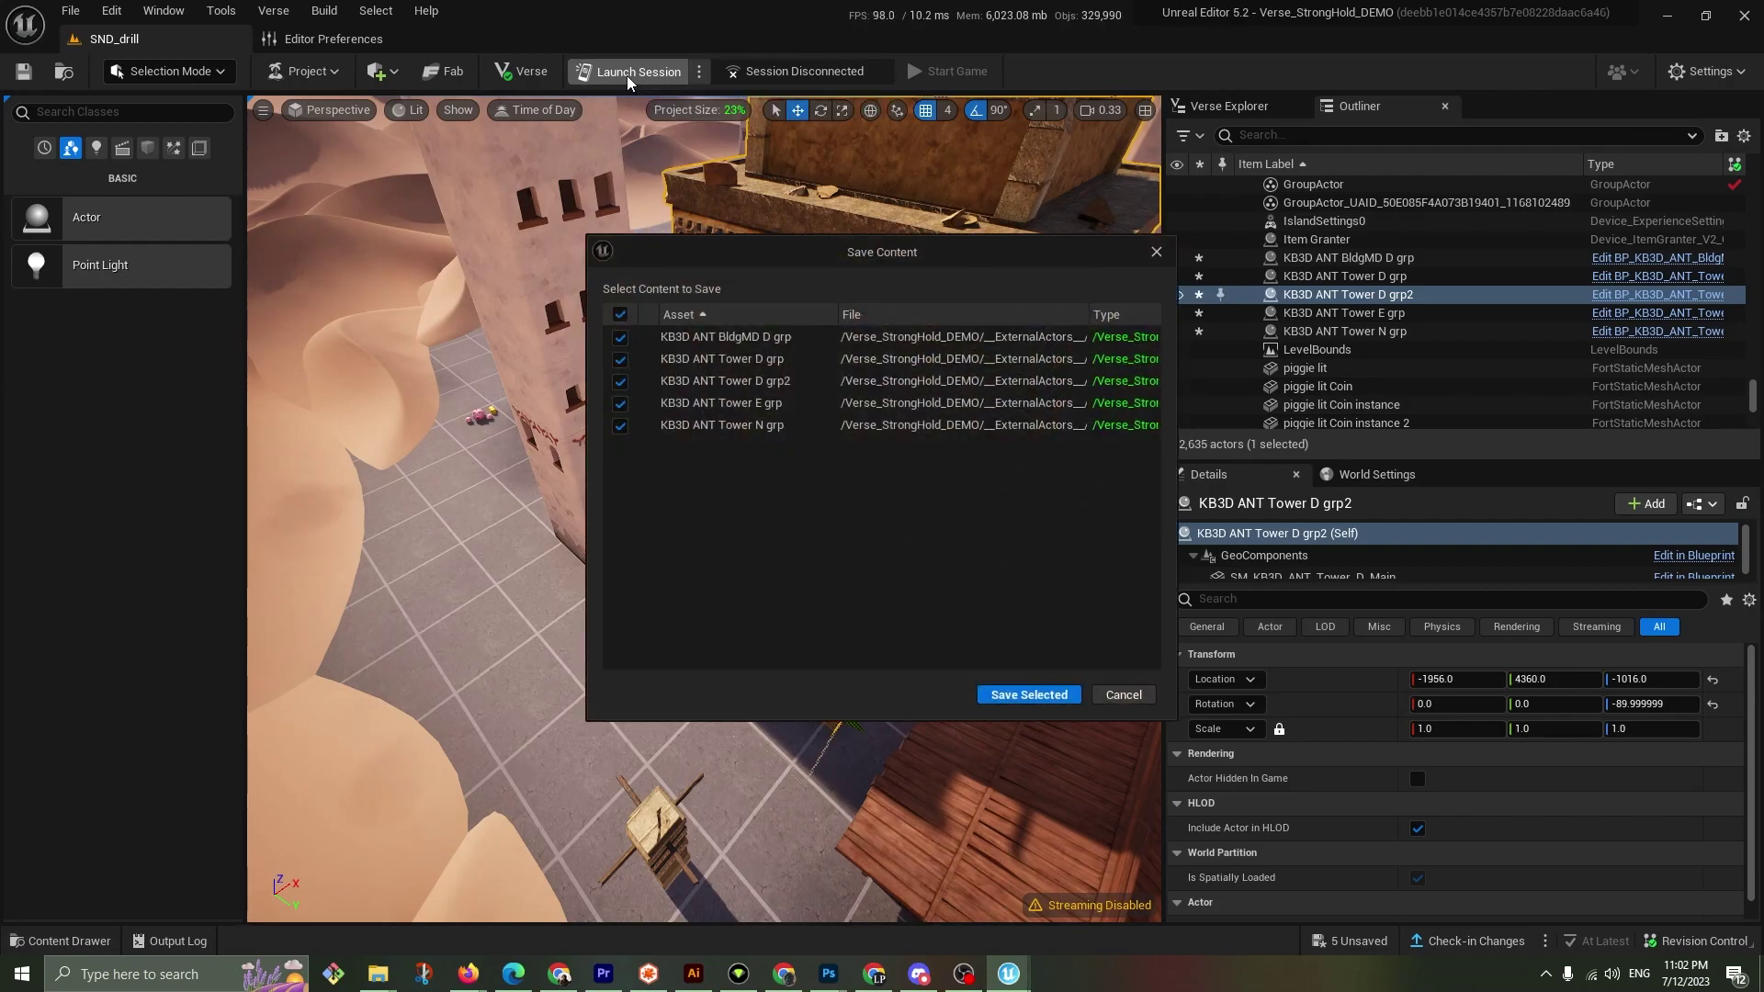
click(1029, 695)
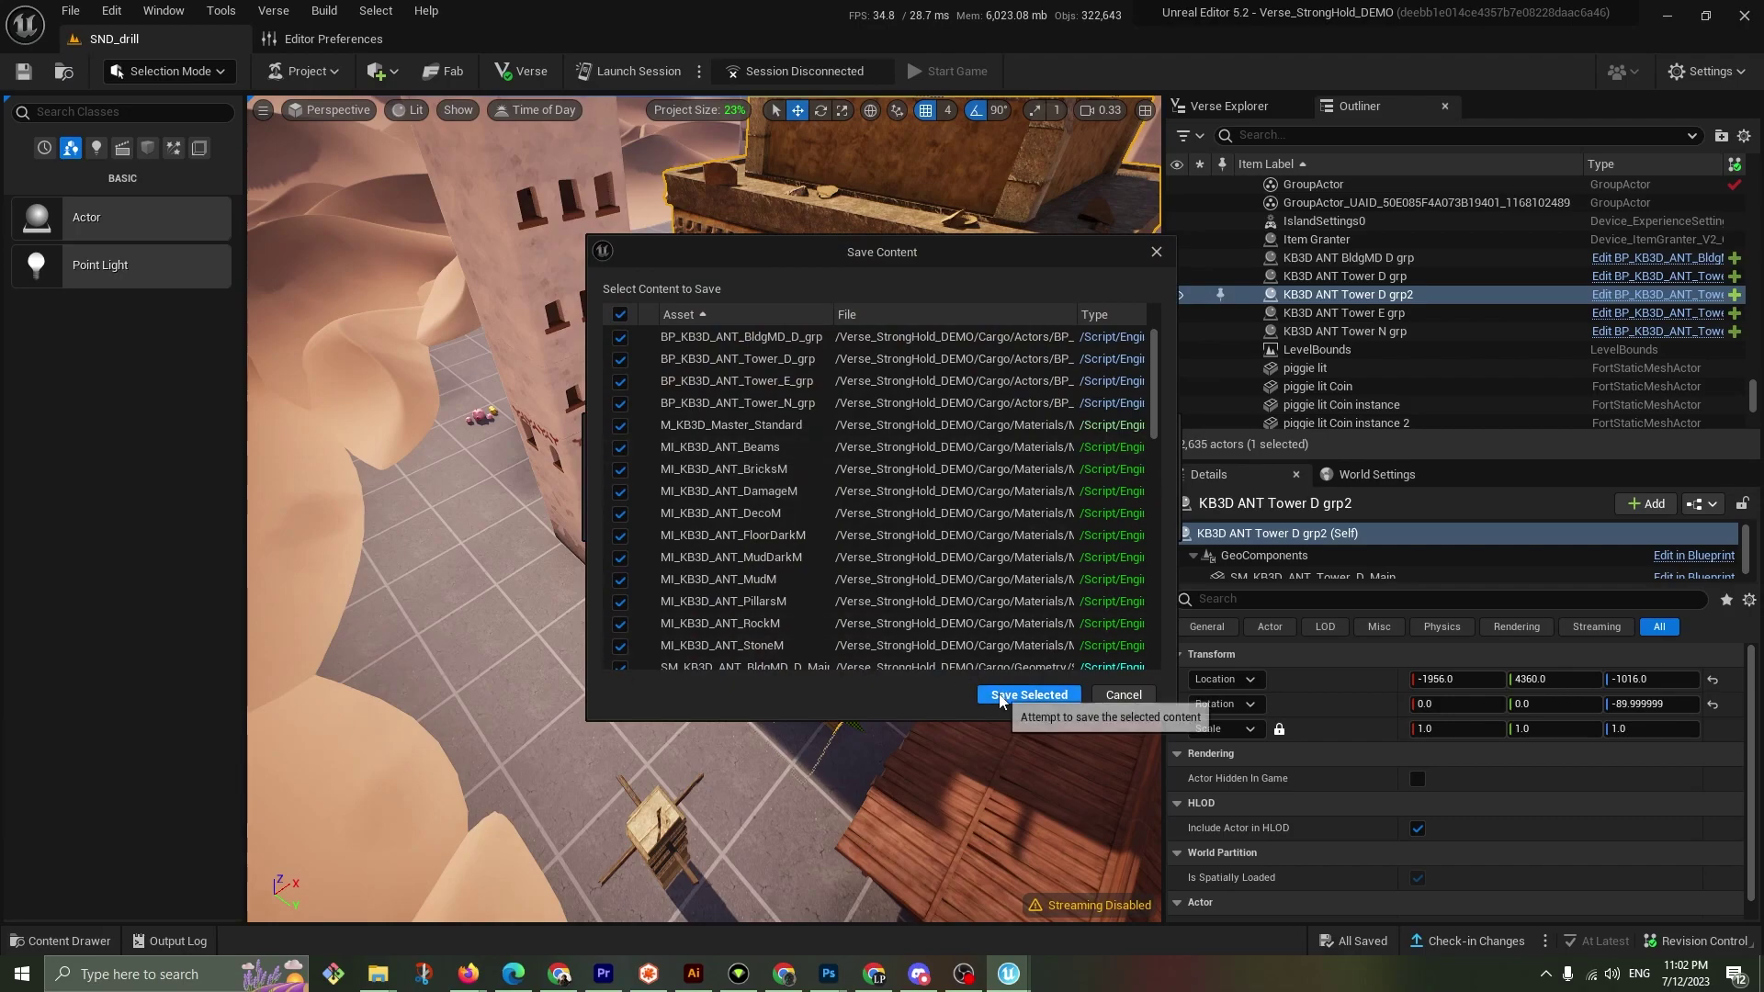
click(1001, 698)
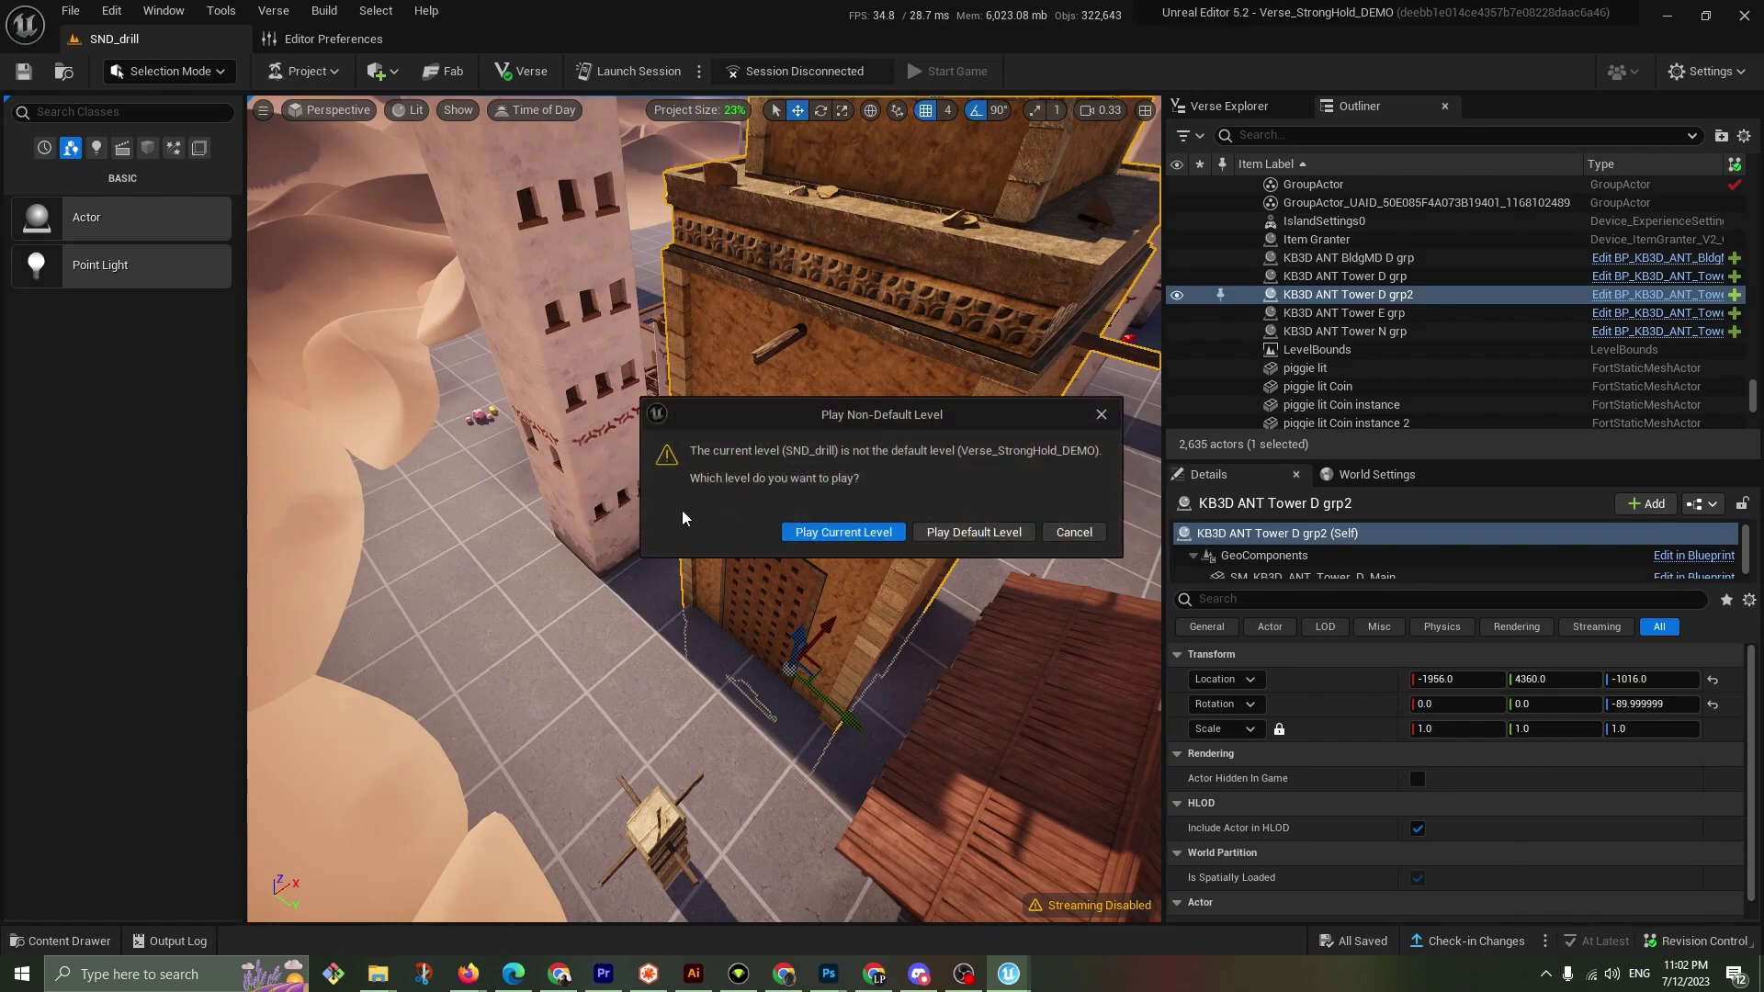
click(842, 532)
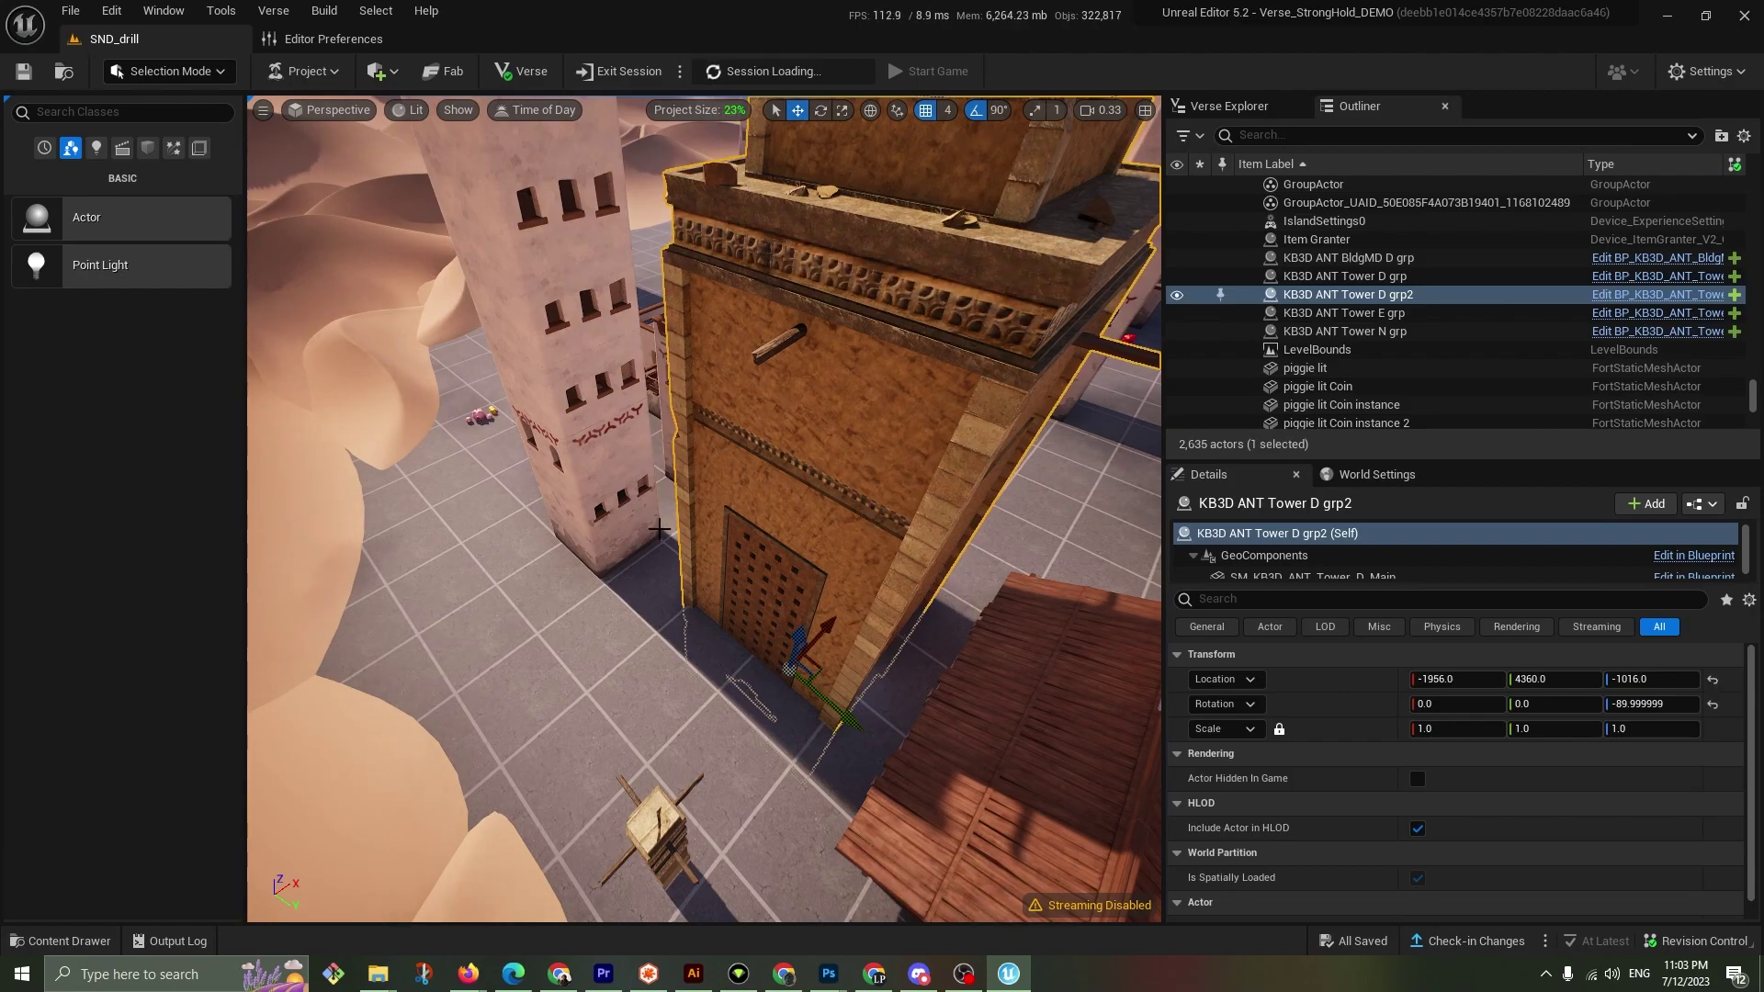
right_drag(557, 360, 436, 248)
right_drag(634, 393, 773, 343)
click(738, 111)
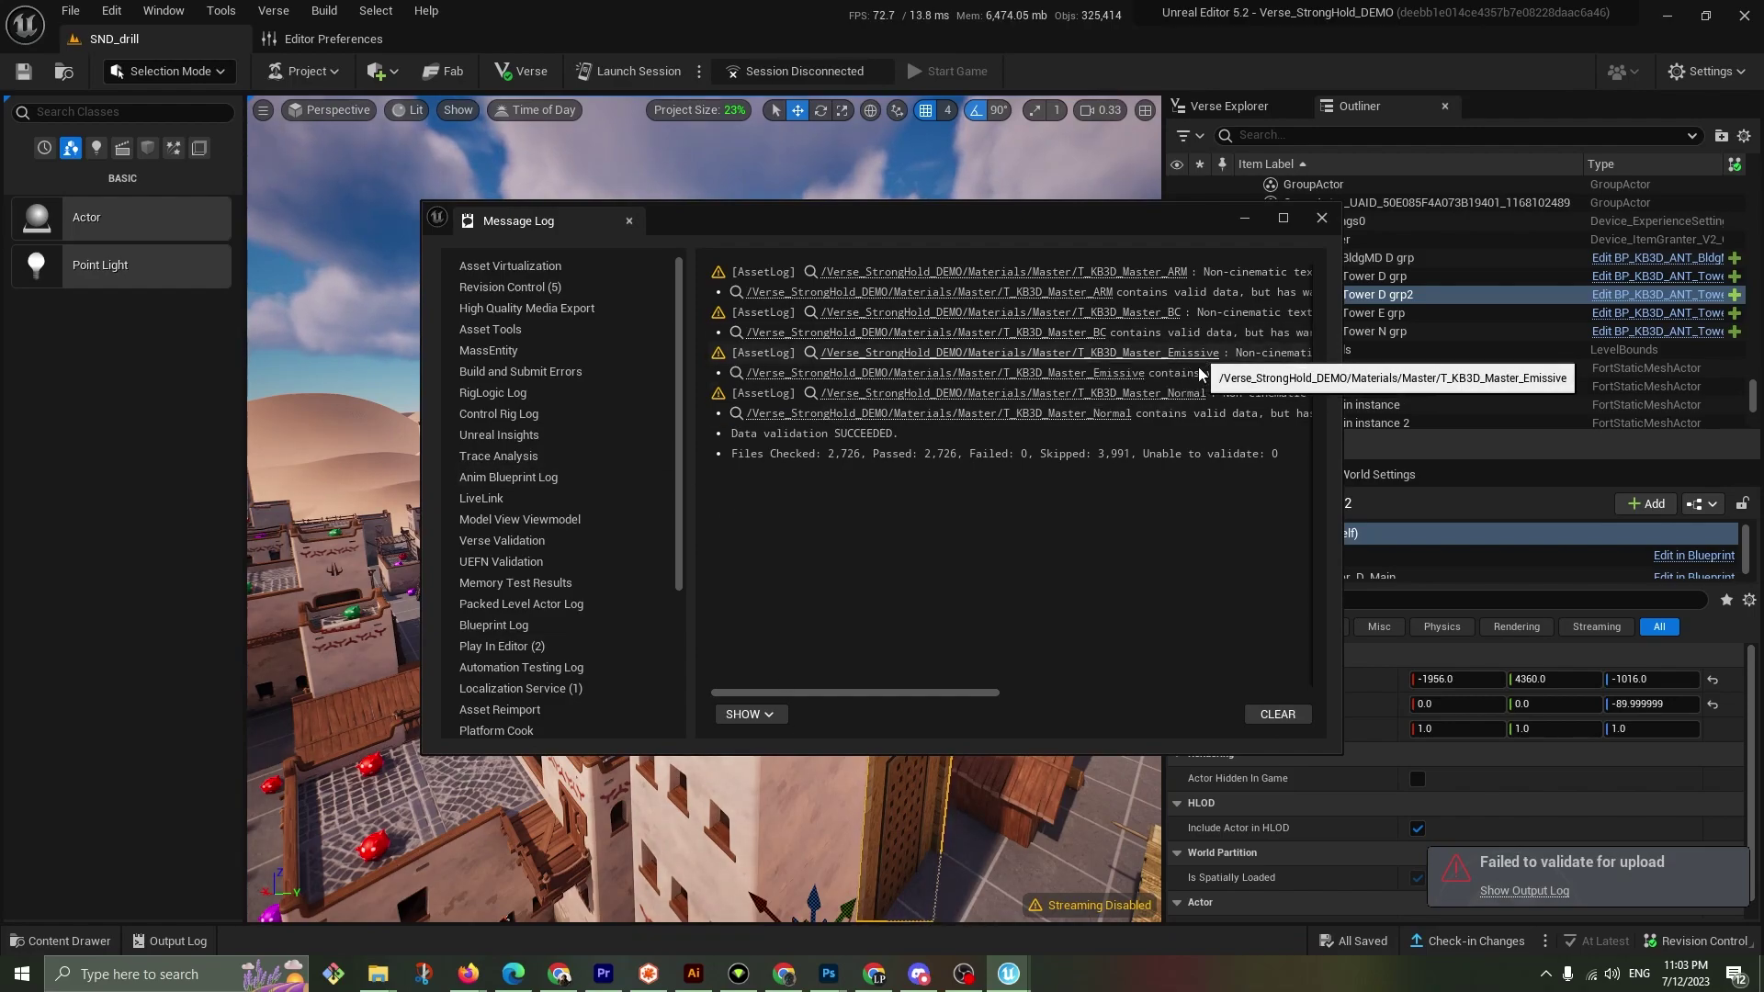
Close the message log and raise the sunken Tower D copy so it sits on the village floor at Z 0
click(1322, 219)
right_drag(919, 413, 969, 486)
key(w)
key(s)
key(s)
right_drag(734, 643, 683, 693)
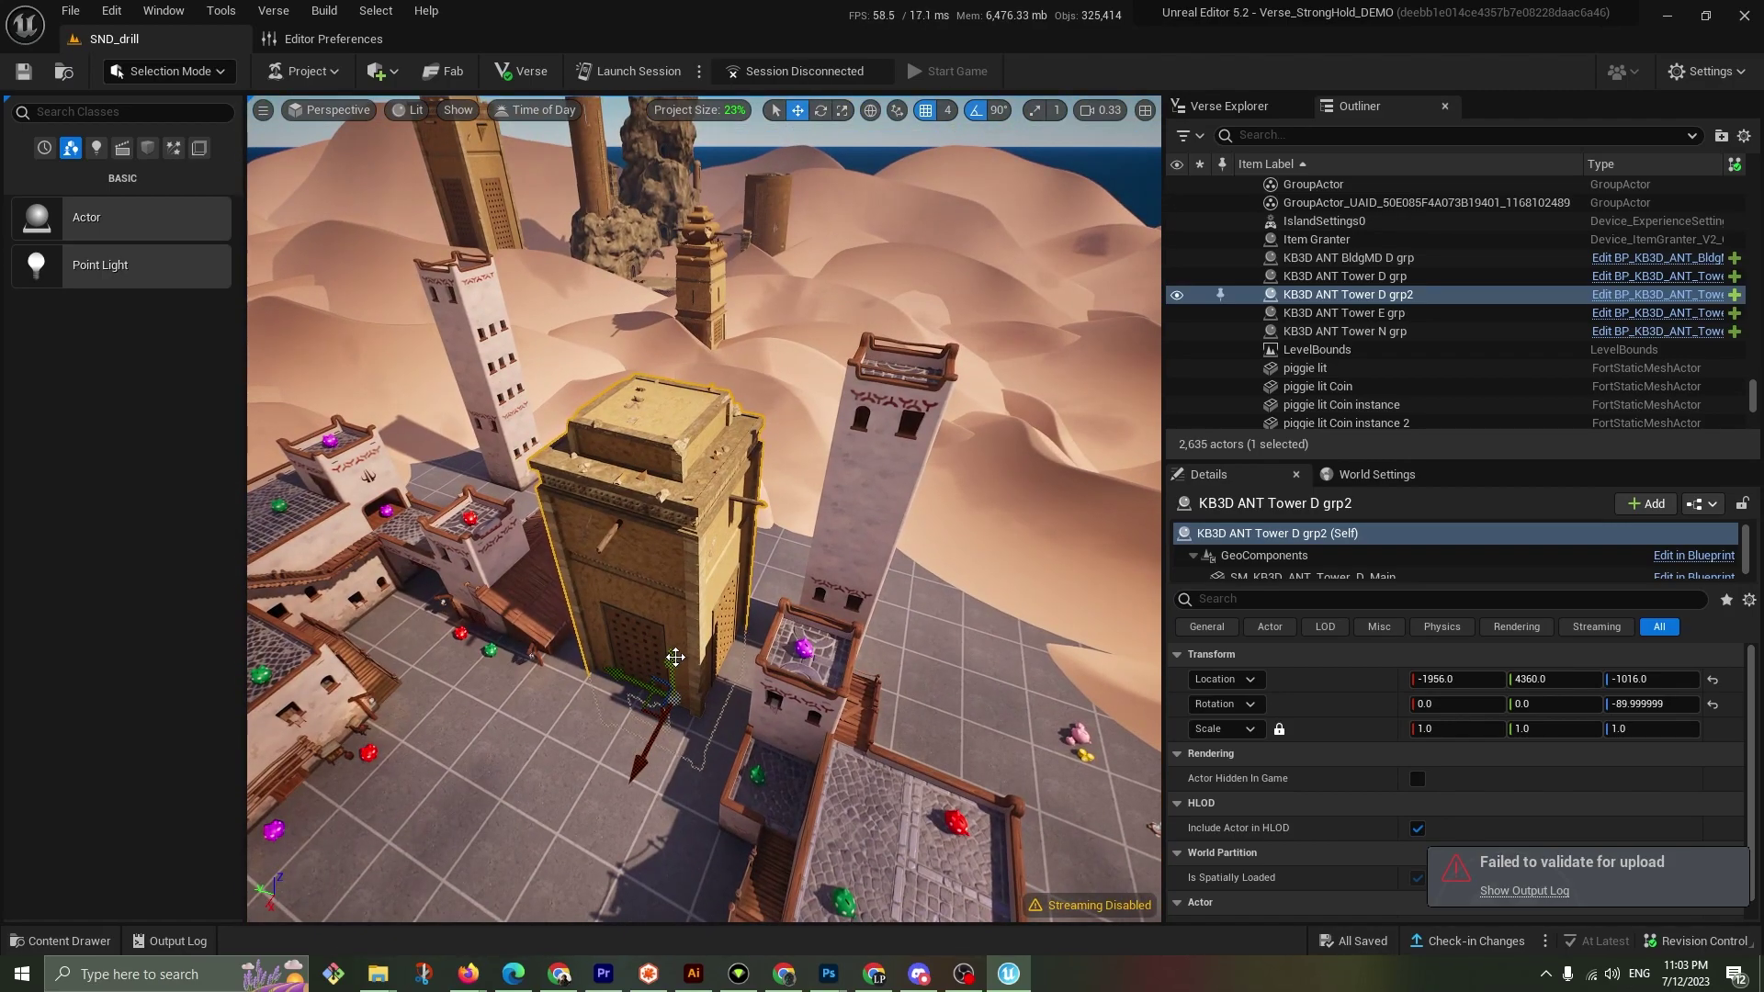
drag(673, 672, 690, 536)
key(End)
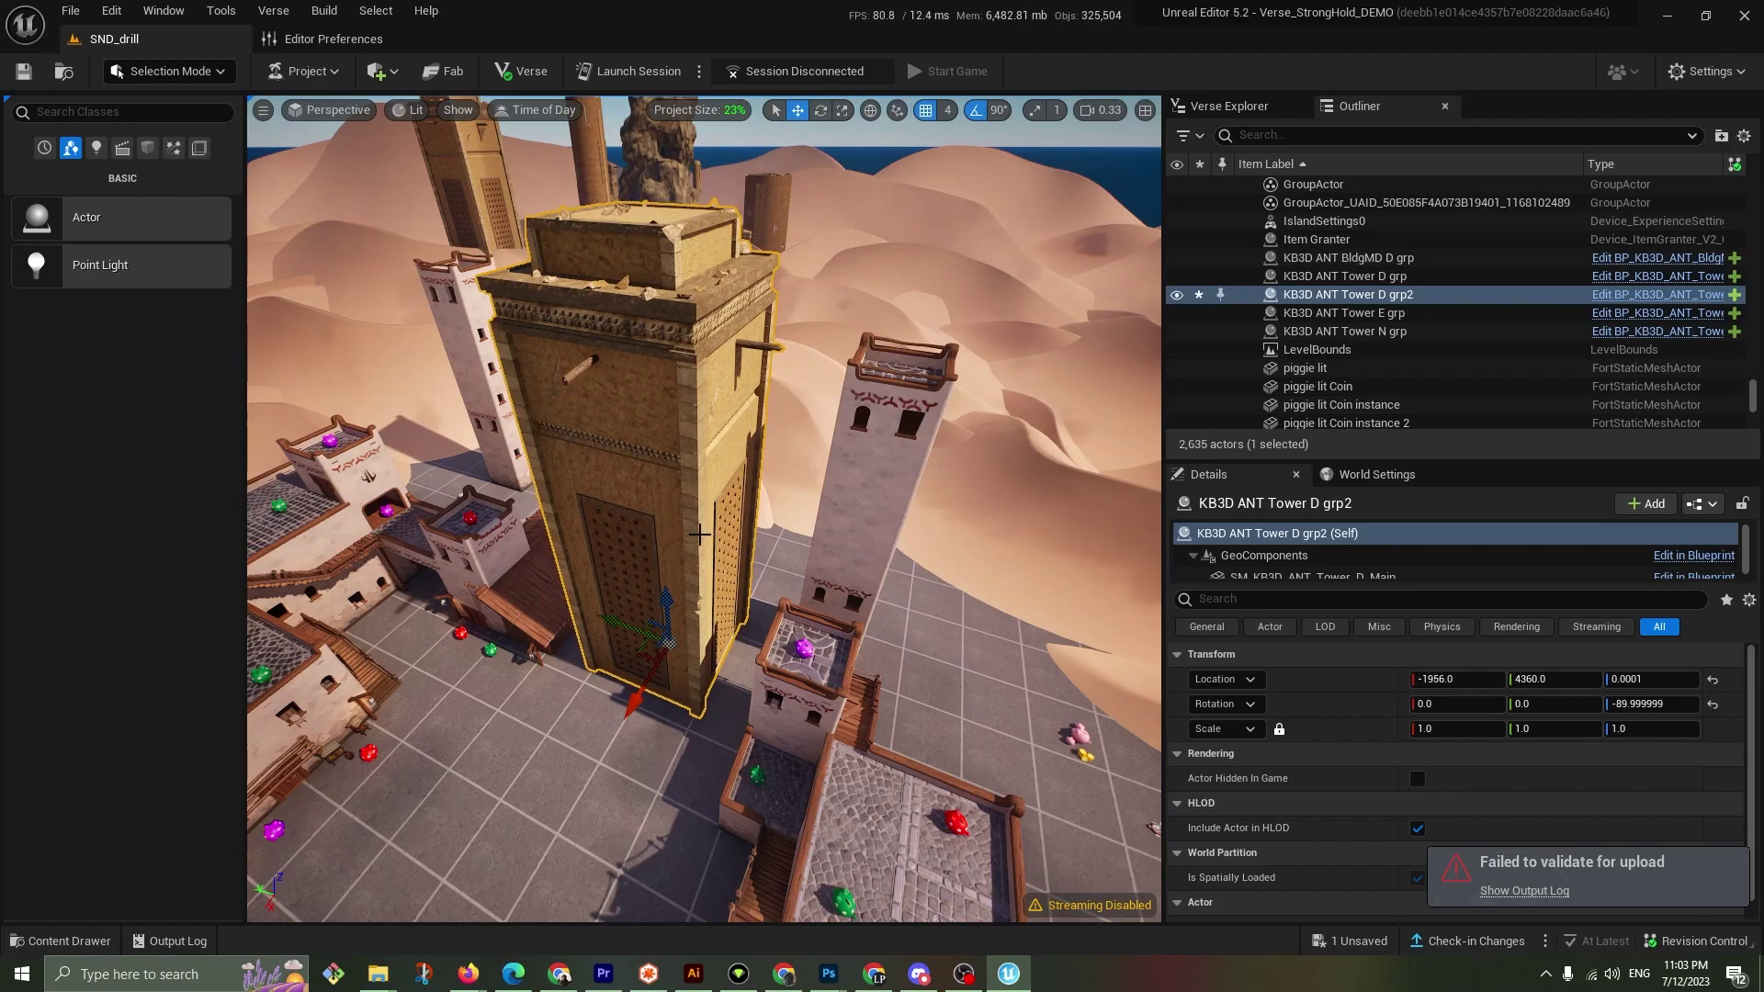
Move the Tower D copy out of the village to the dune edge, at about X -4404, Y -632
key(a)
right_drag(700, 533, 854, 575)
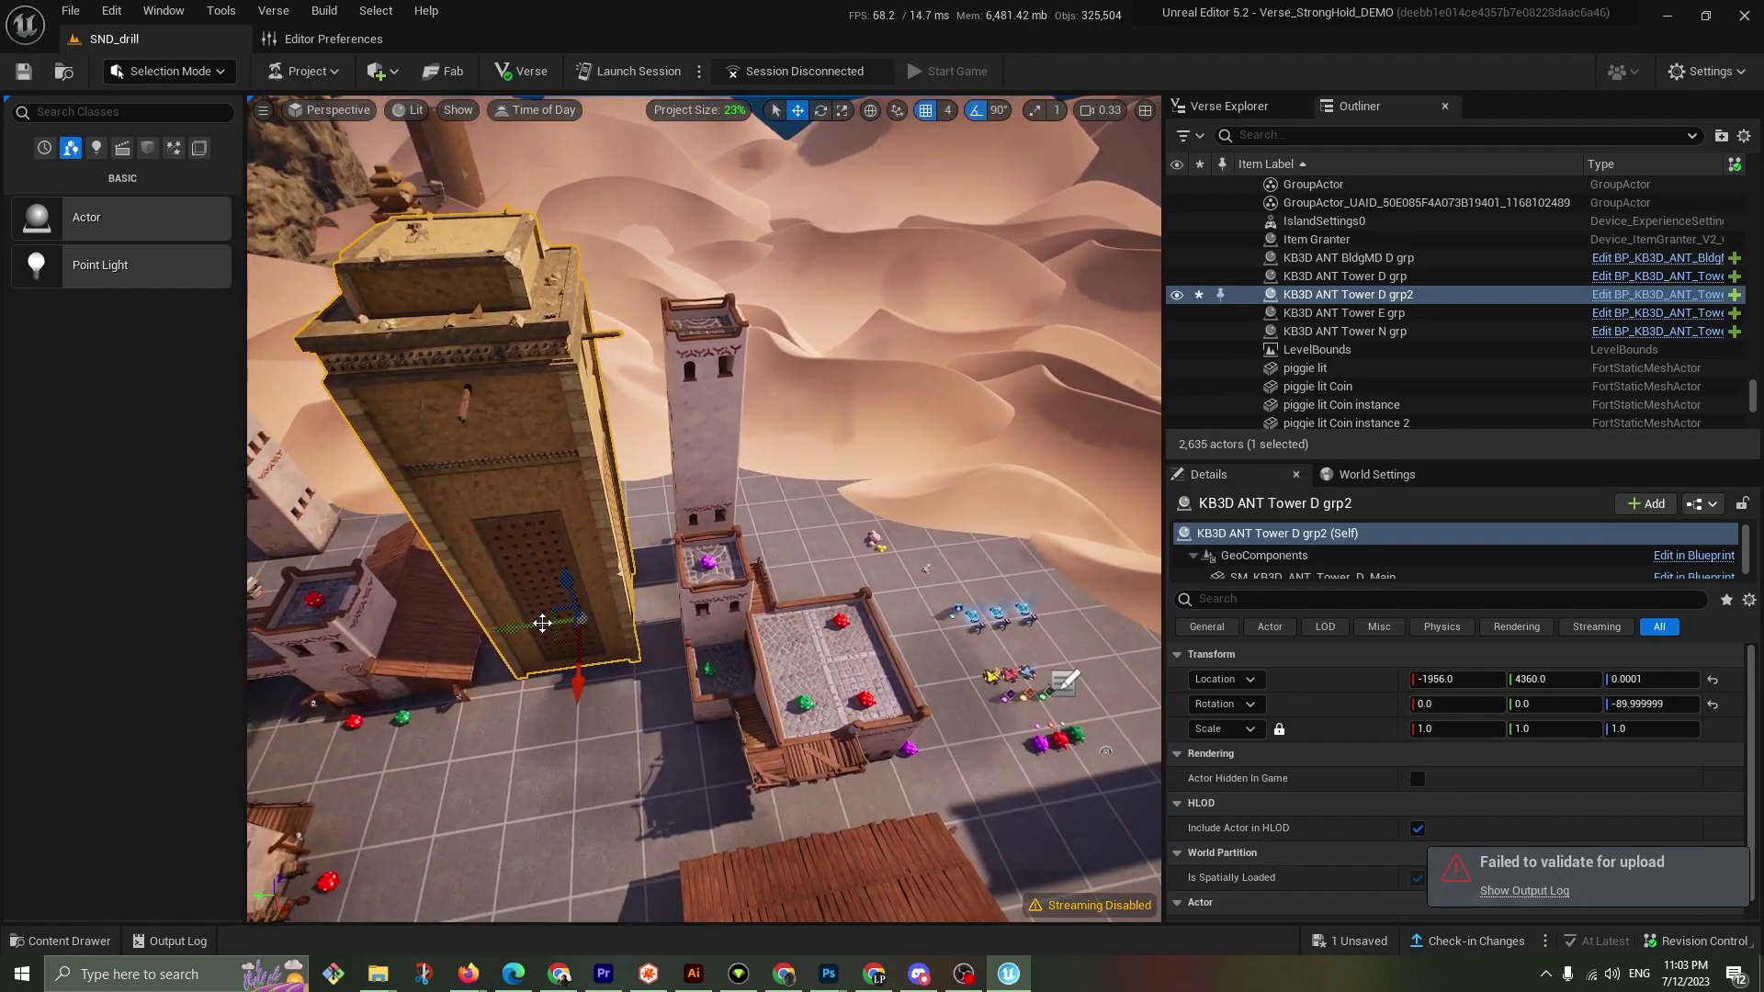
drag(540, 623, 981, 446)
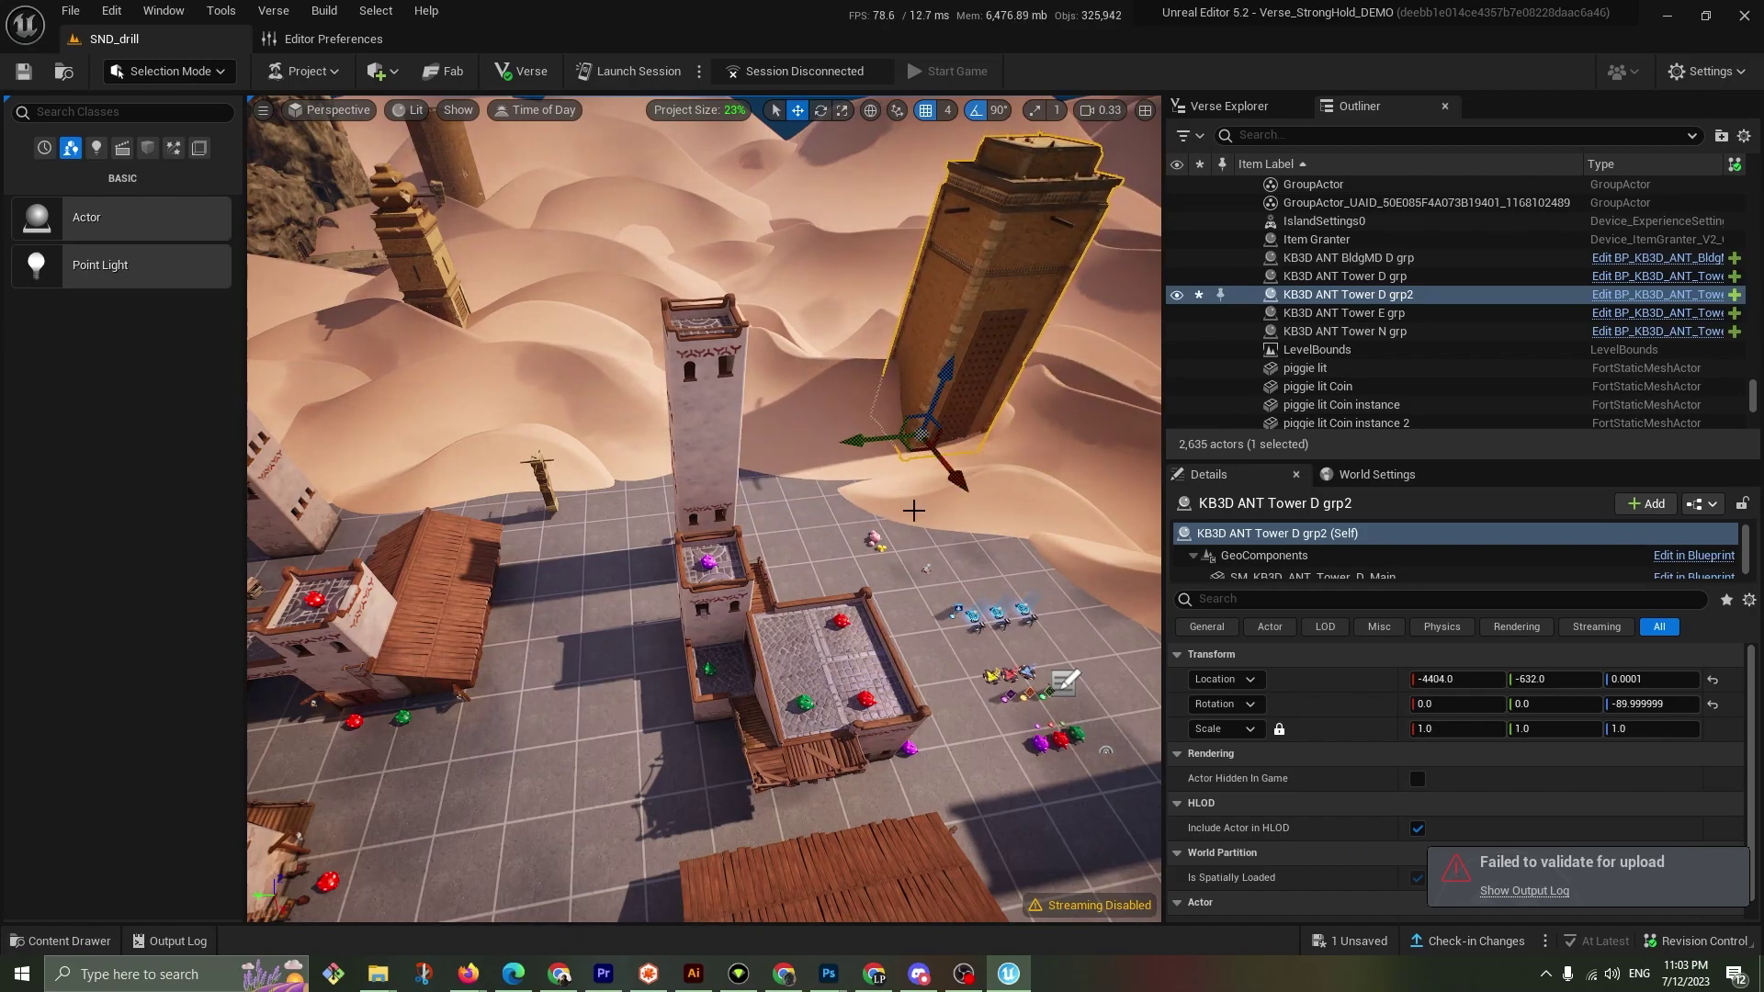
right_drag(981, 447, 1066, 353)
key(w)
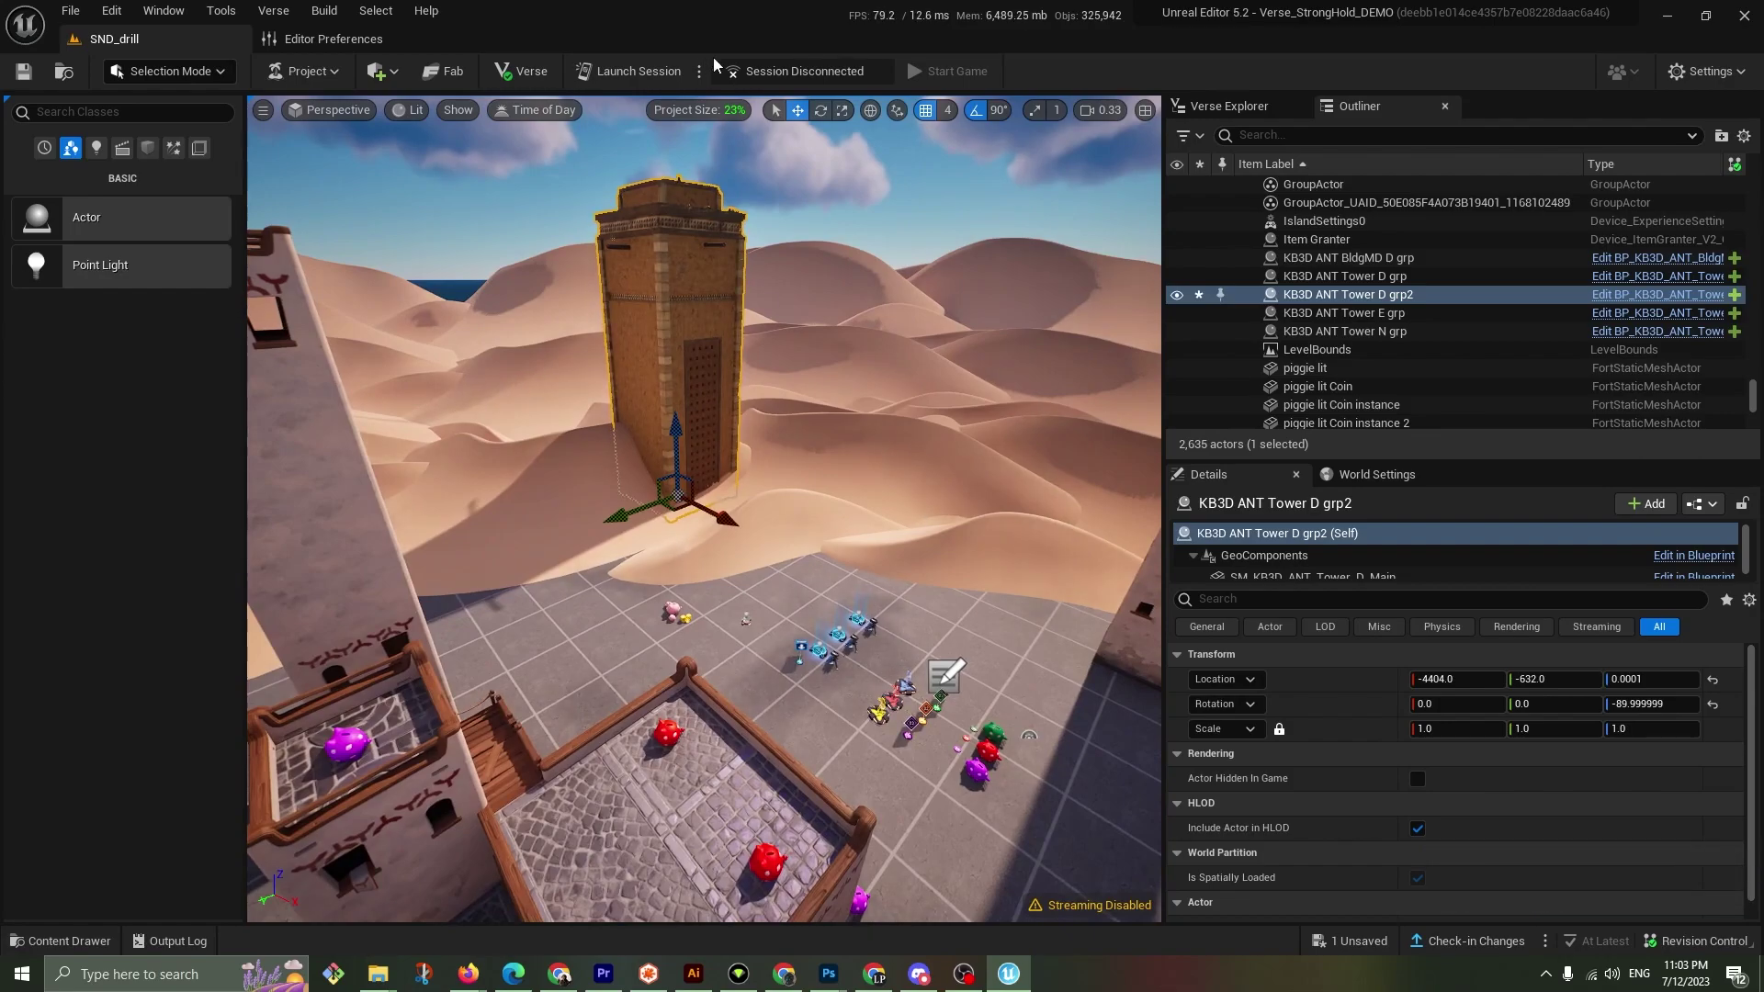
Save the moved Tower D copy and launch the session again with the current level
click(619, 70)
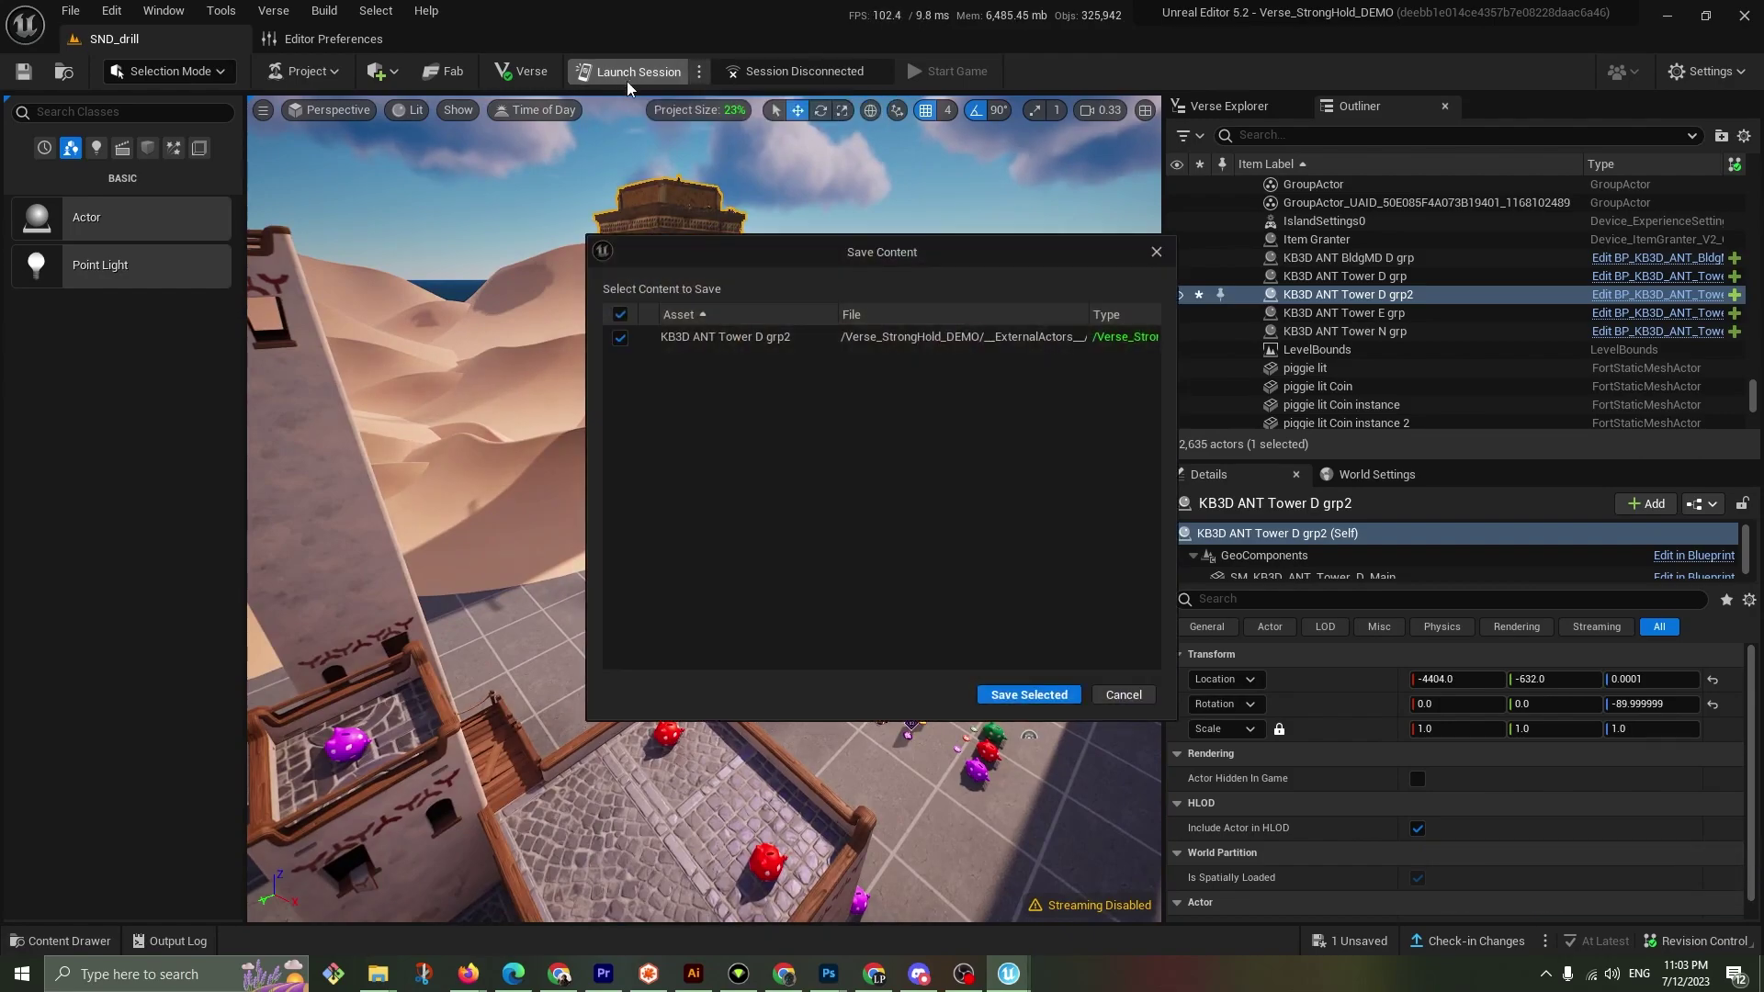
click(1024, 694)
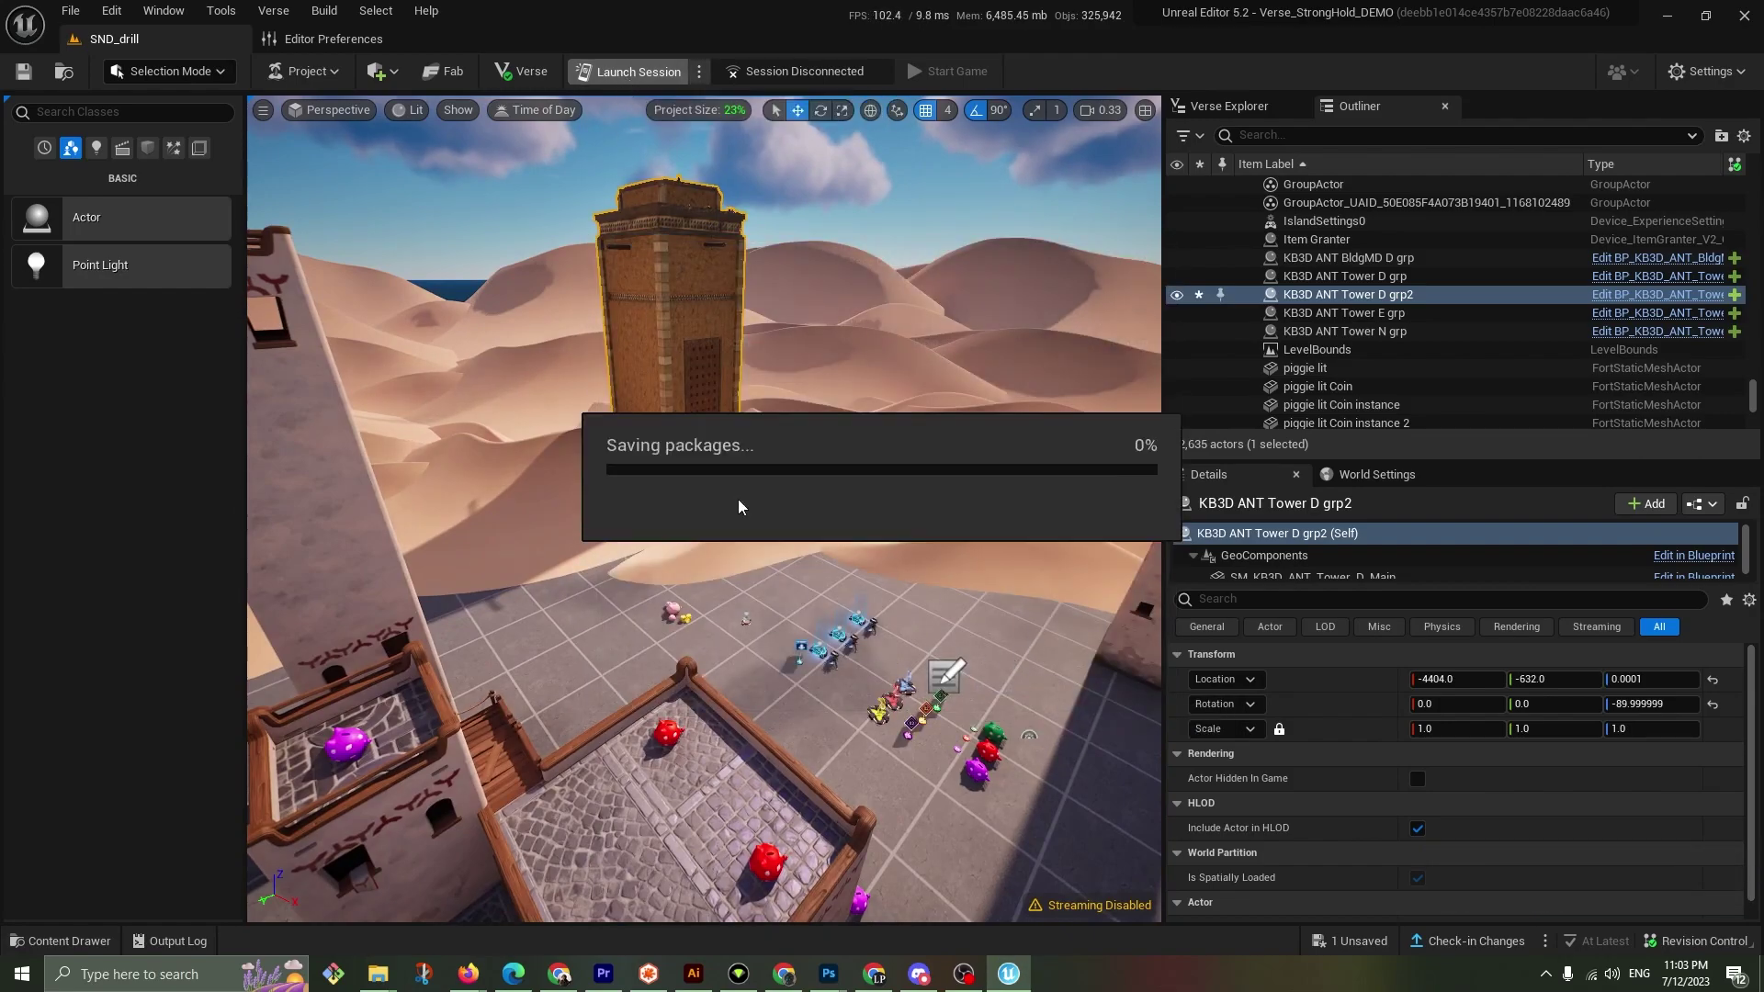
click(844, 530)
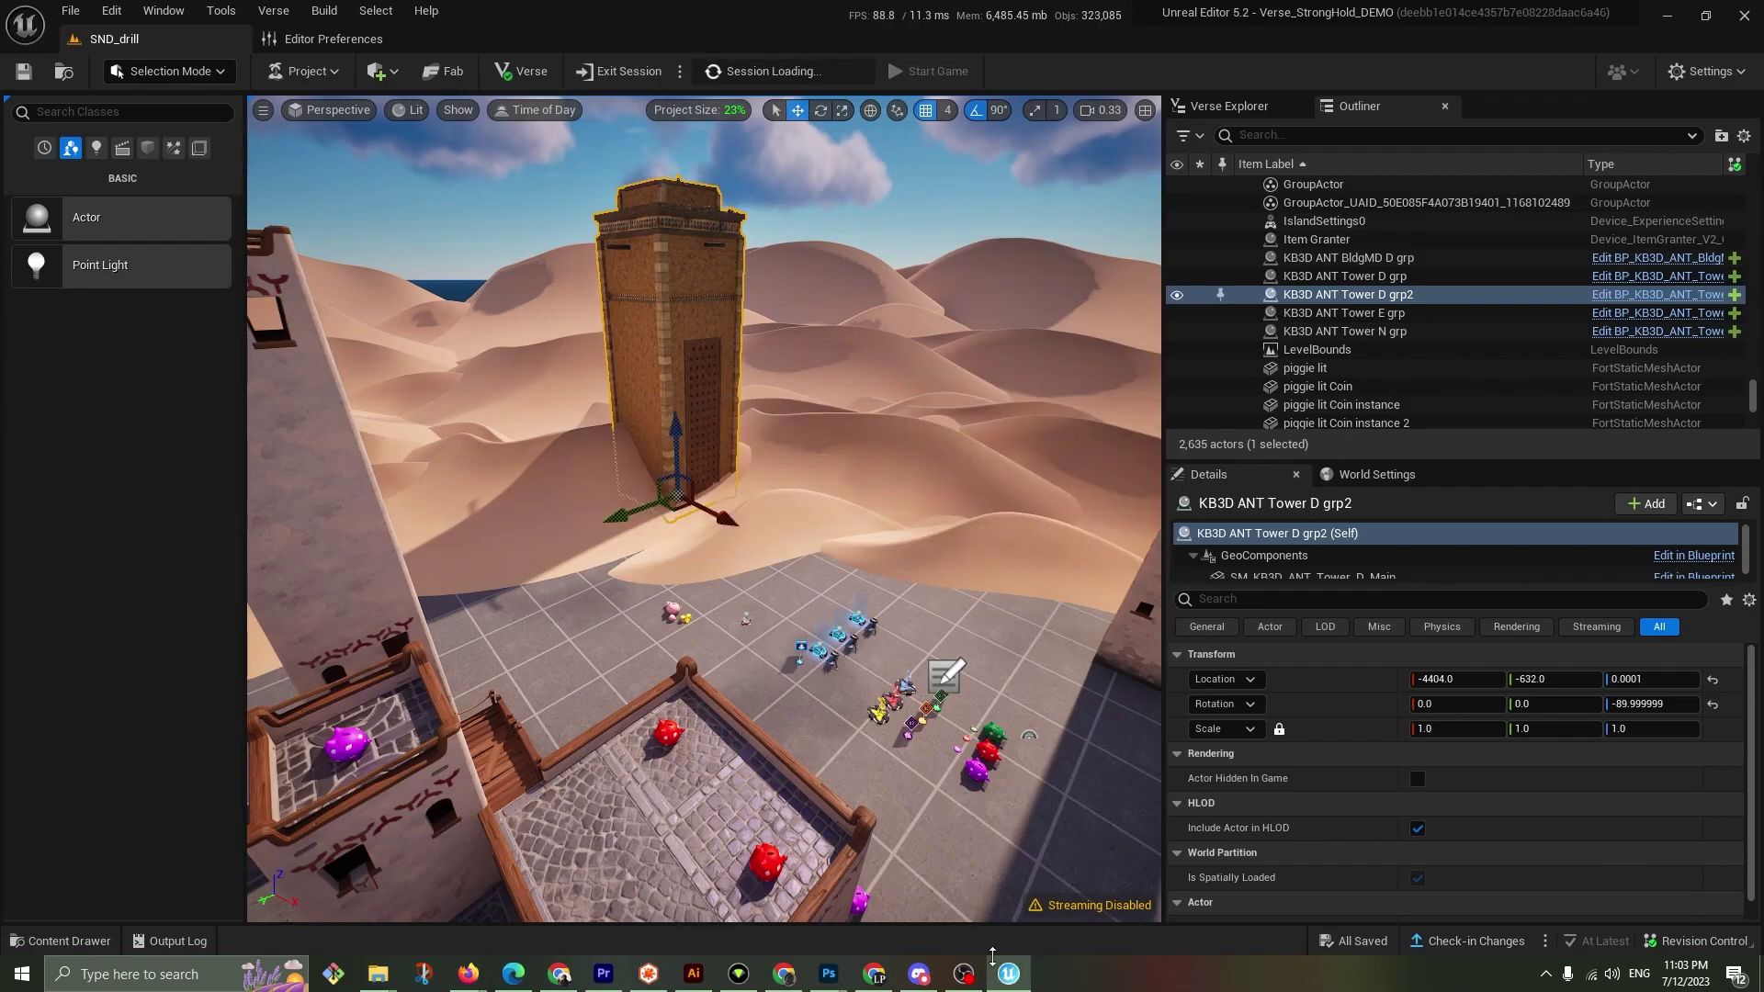
Widen the message log to read the texture warnings, and locate T_KB3D_Master_ARM in the content browser from its log entry
mouse_move(1008, 979)
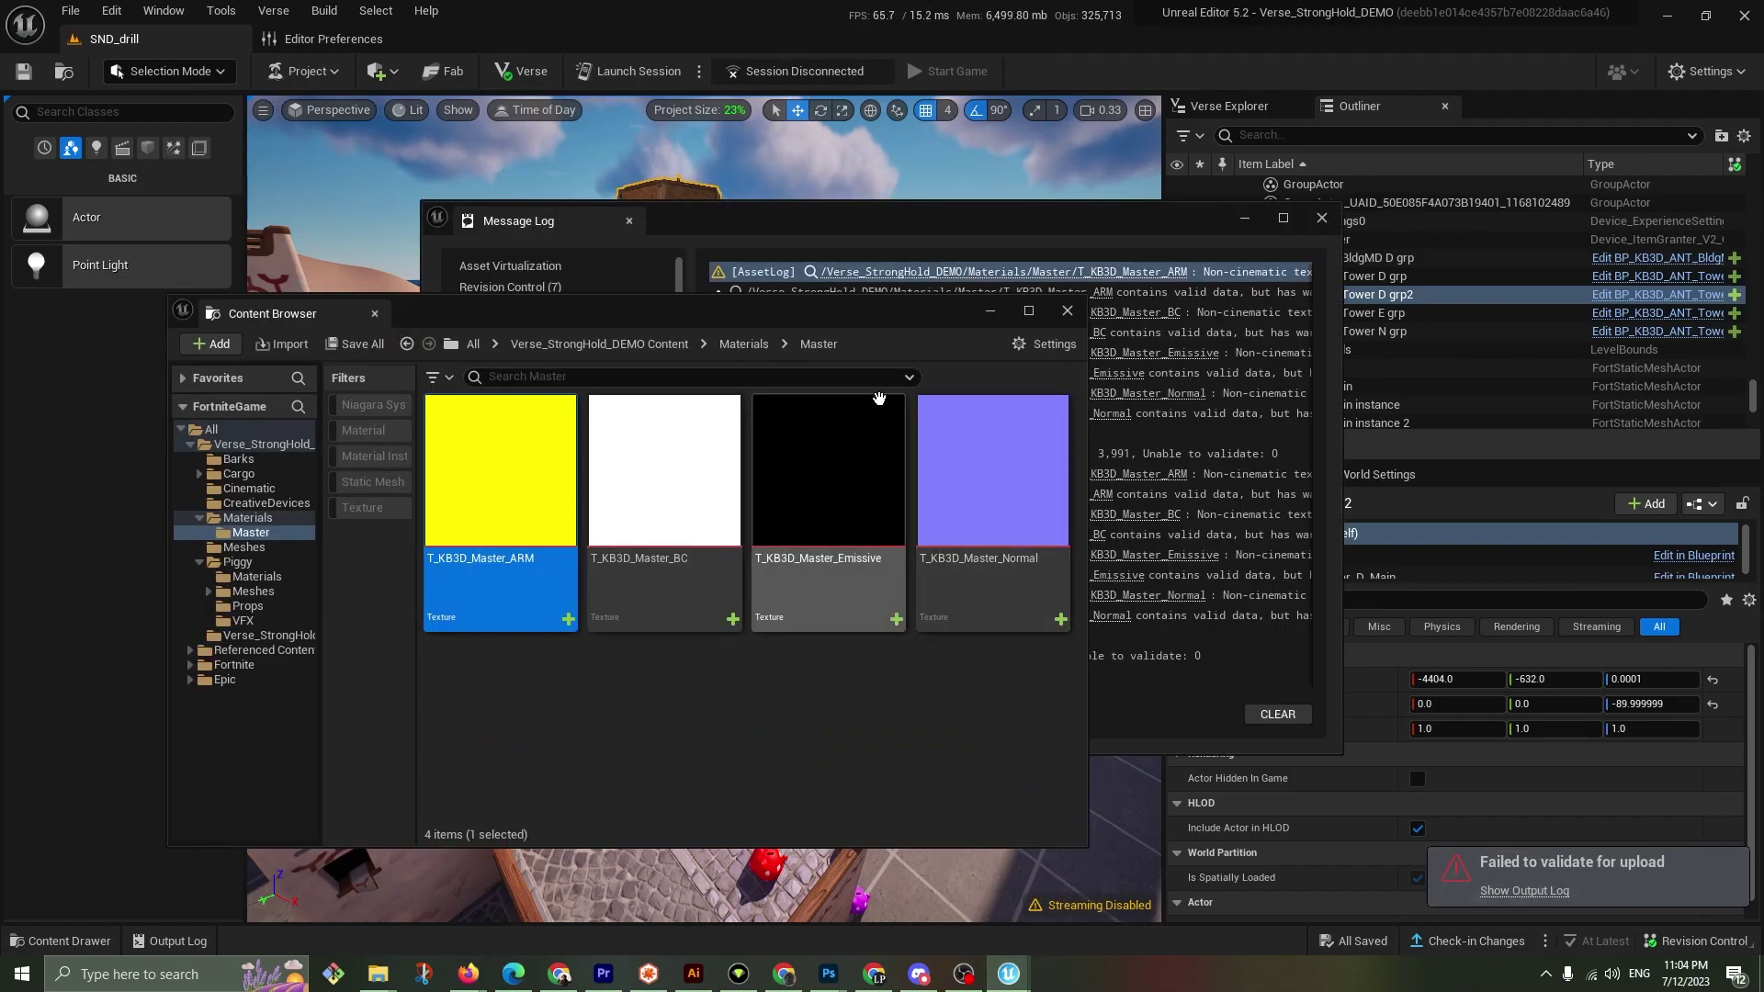
click(989, 310)
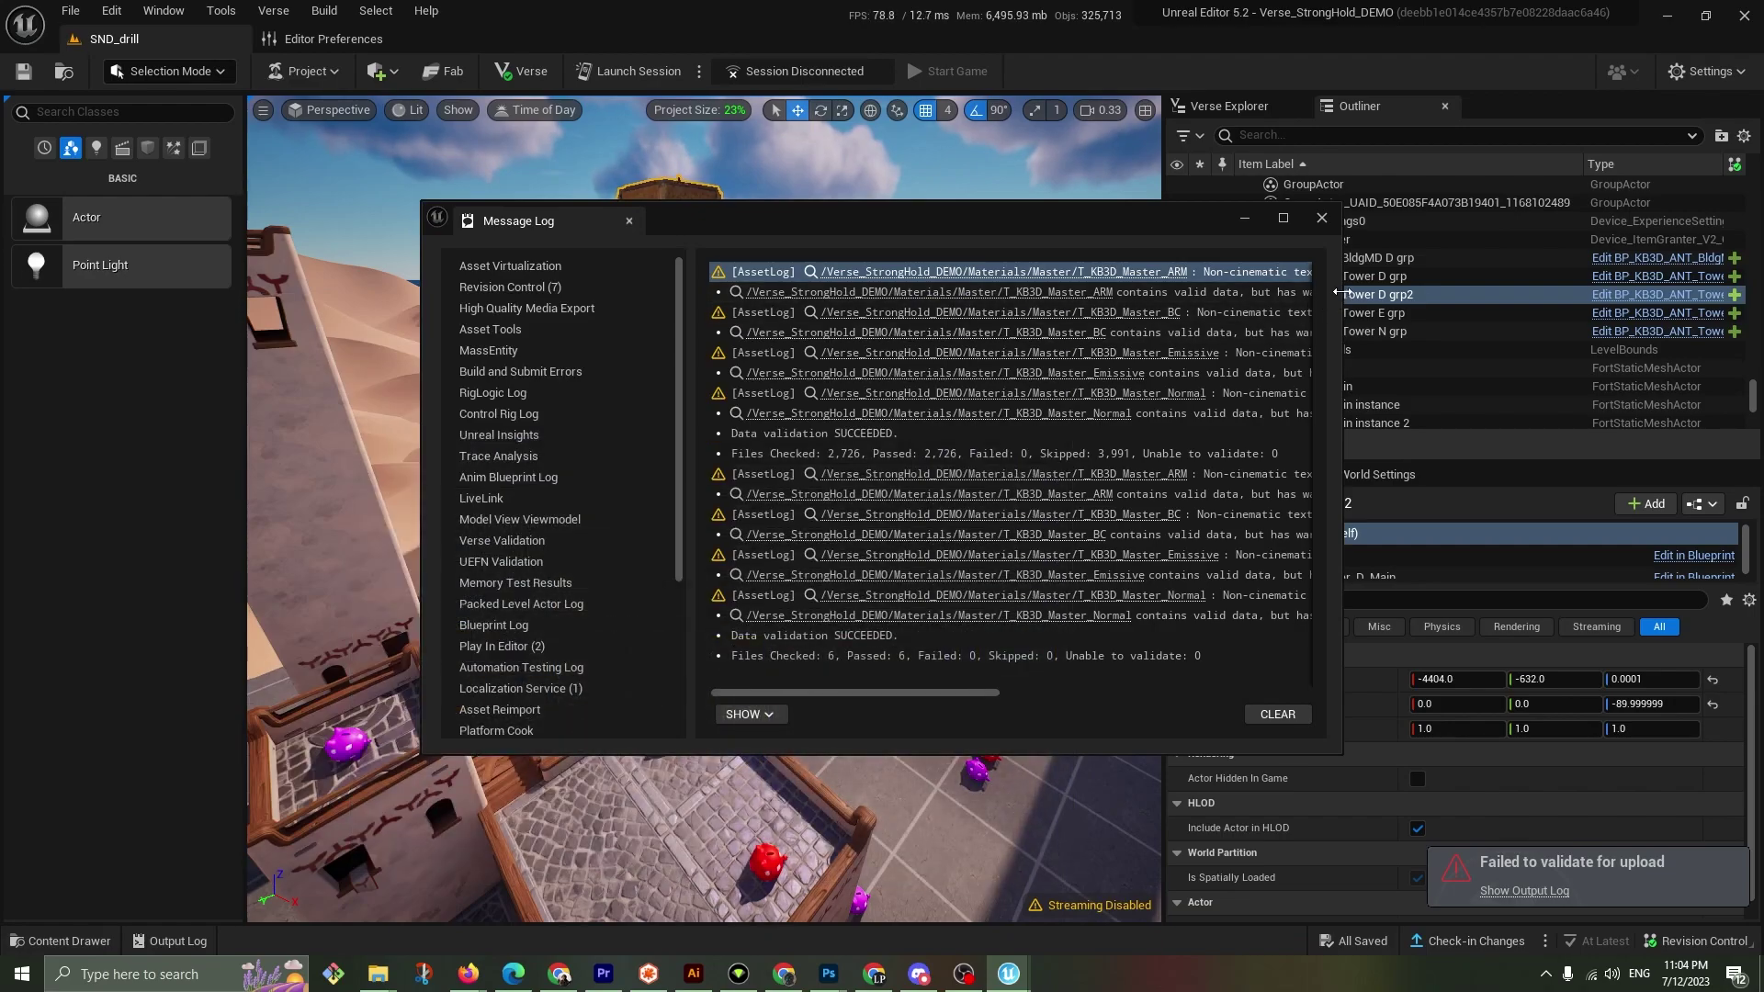
drag(1337, 293, 1739, 296)
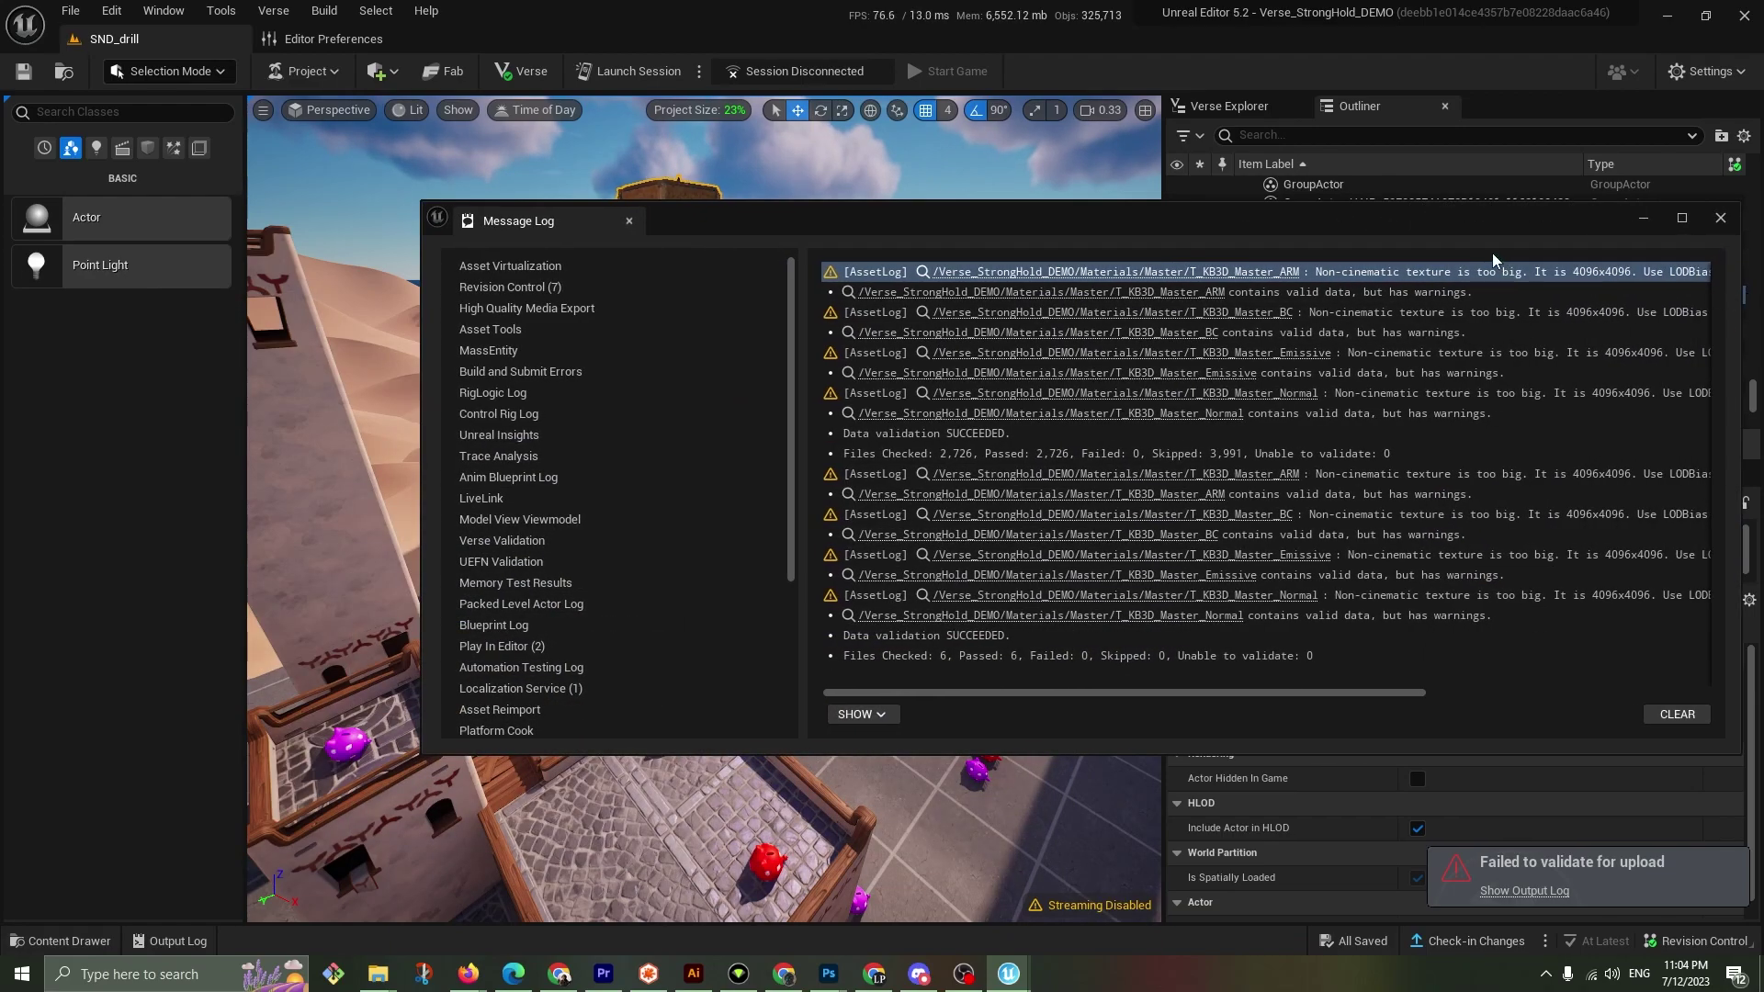
click(1351, 685)
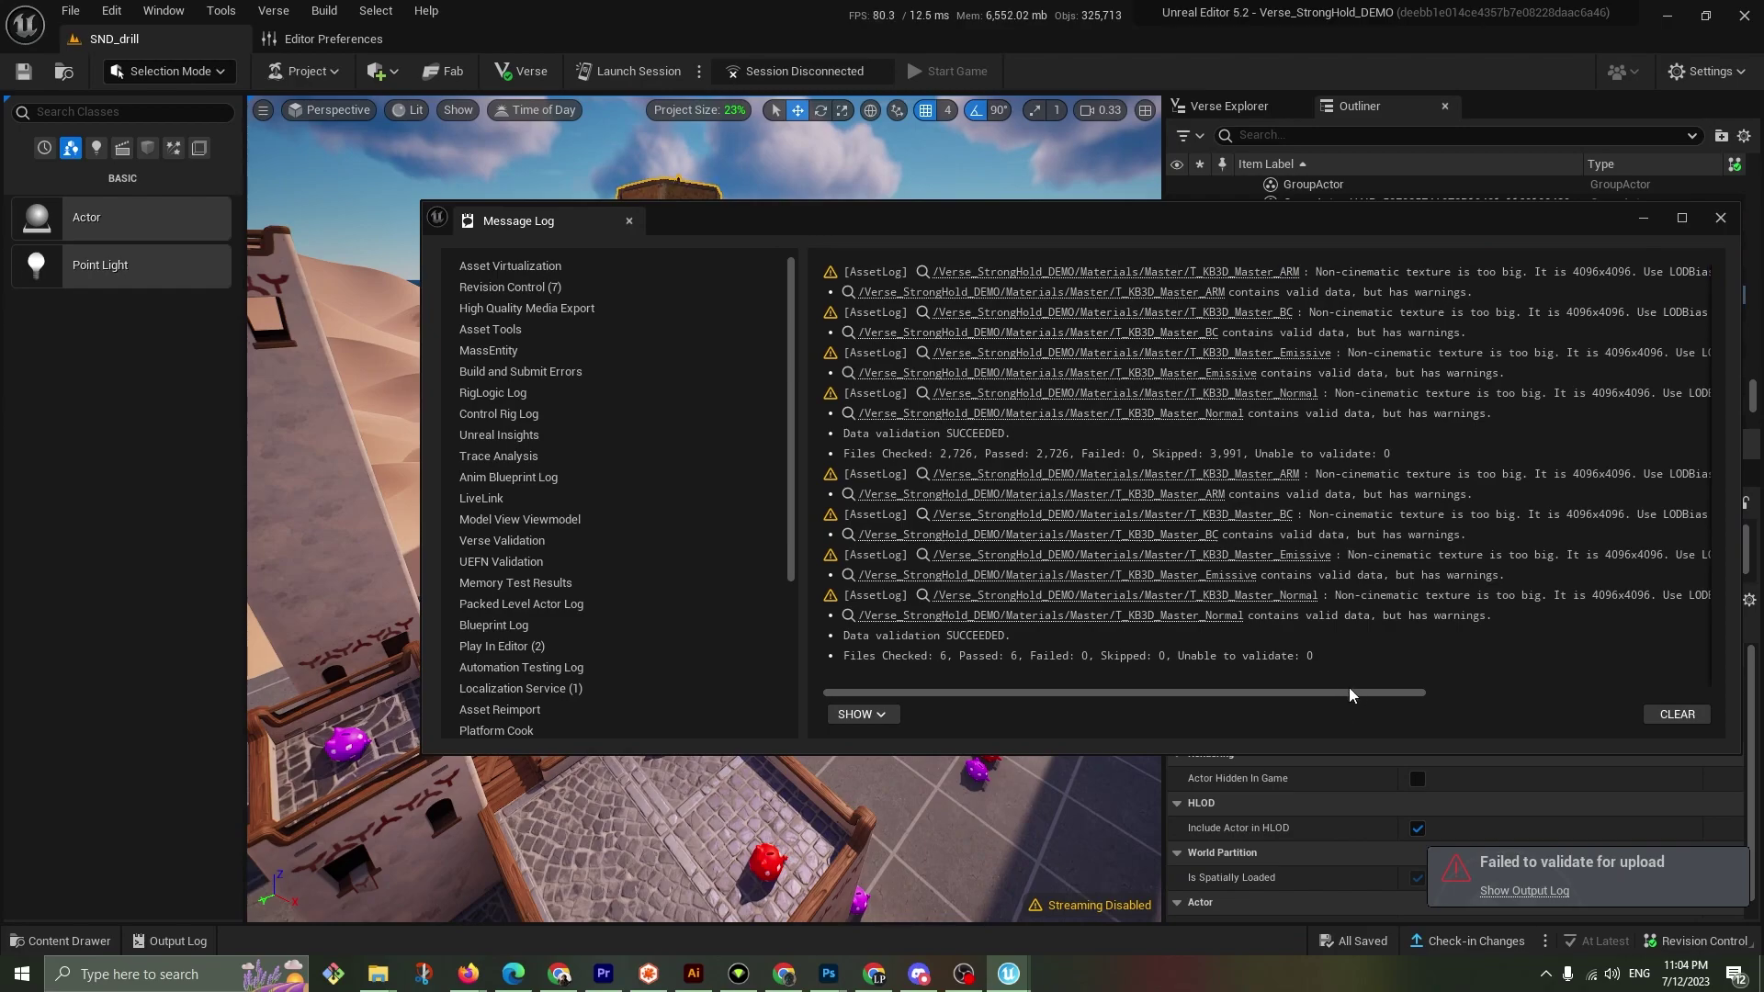
drag(1387, 694, 1204, 696)
click(945, 273)
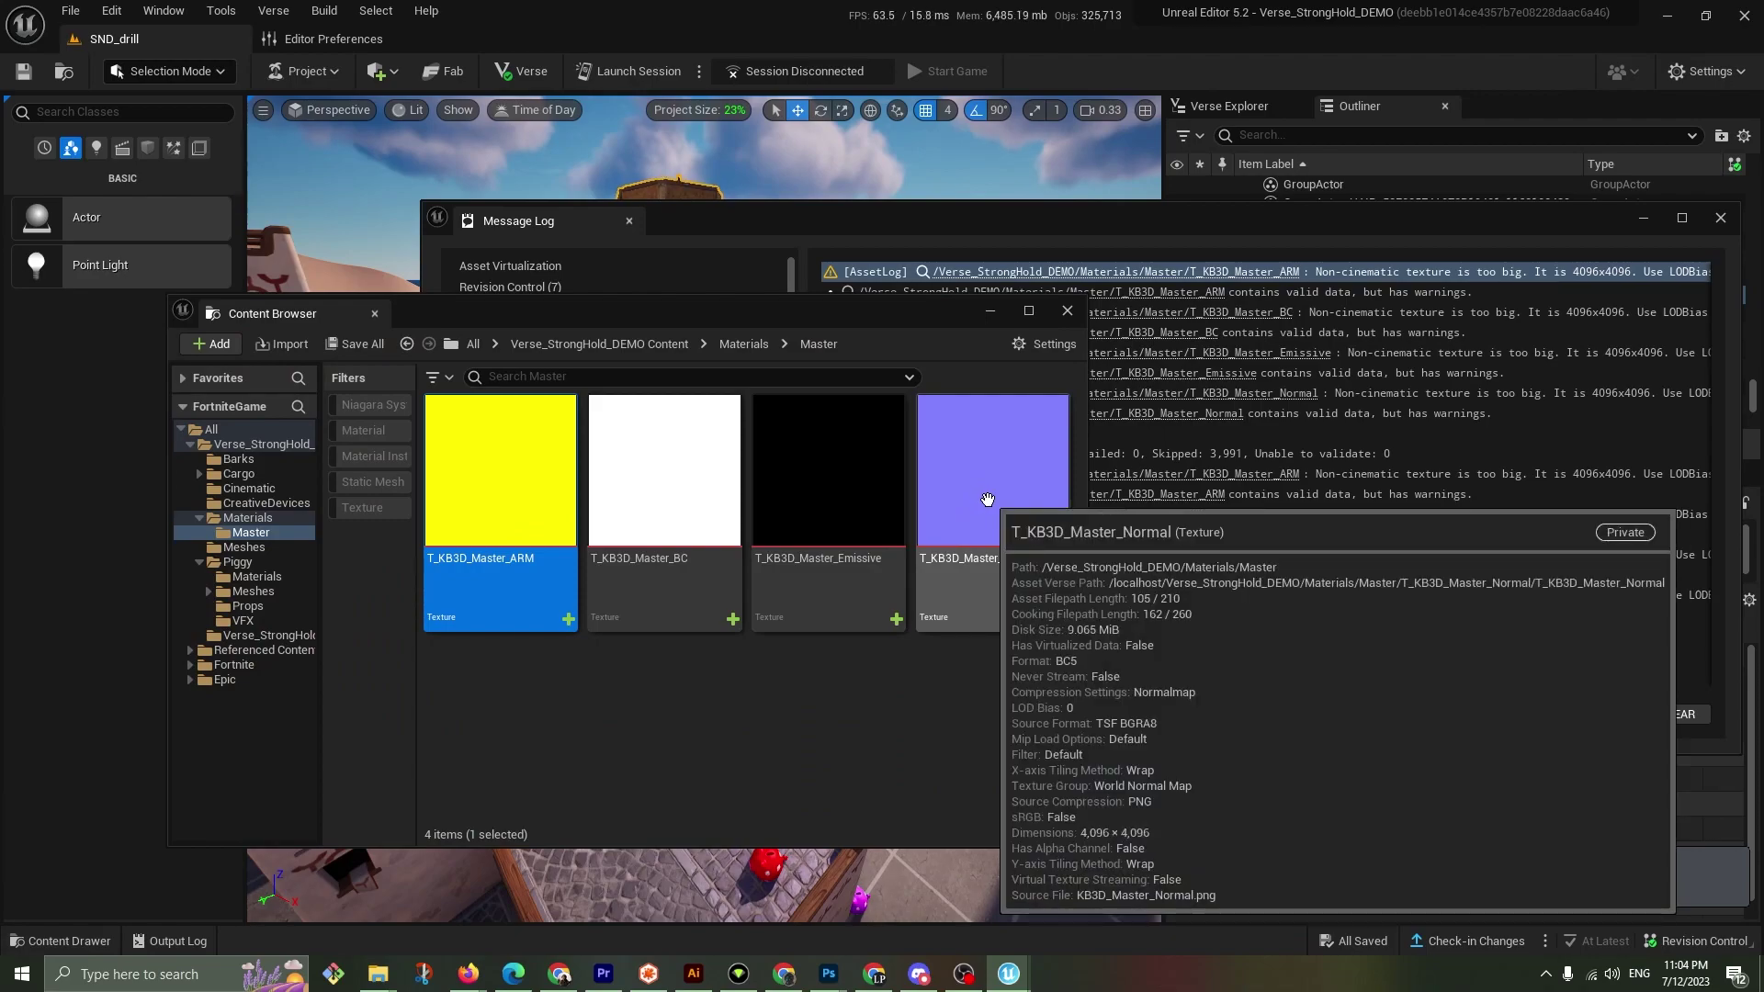
Open the T_KB3D_Master_ARM texture to check its imported and displayed resolution, and return to the Master folder
key(ctrl+a)
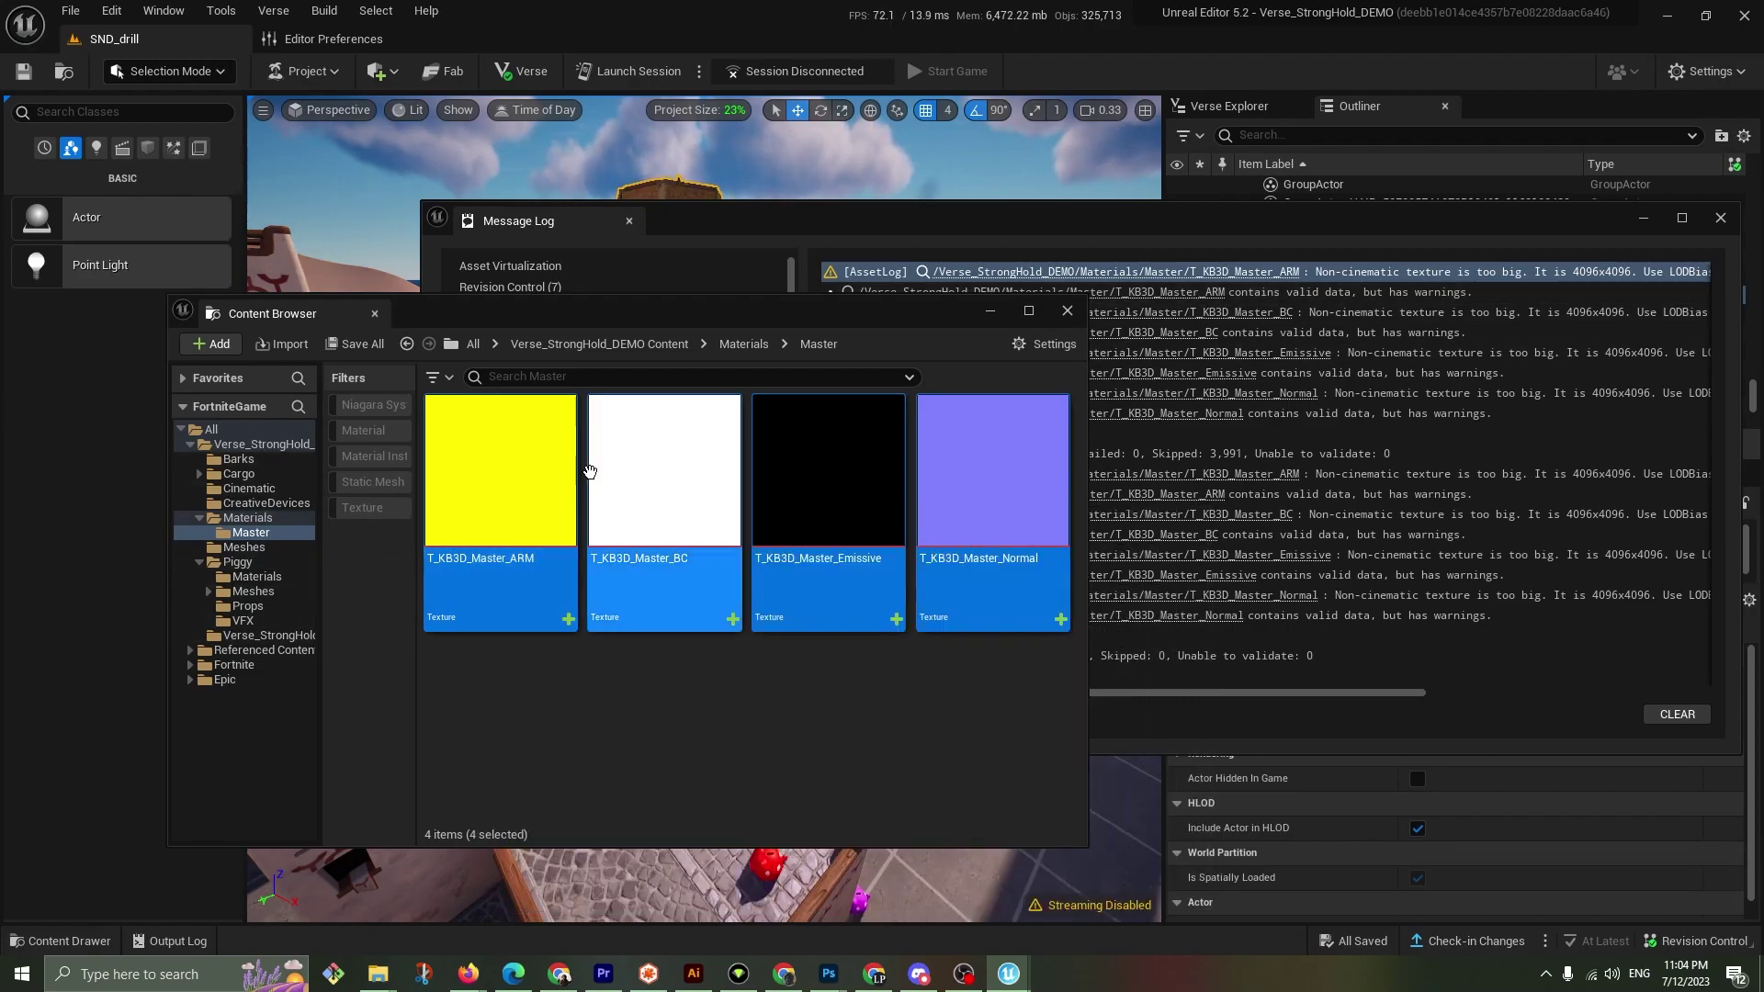
click(530, 473)
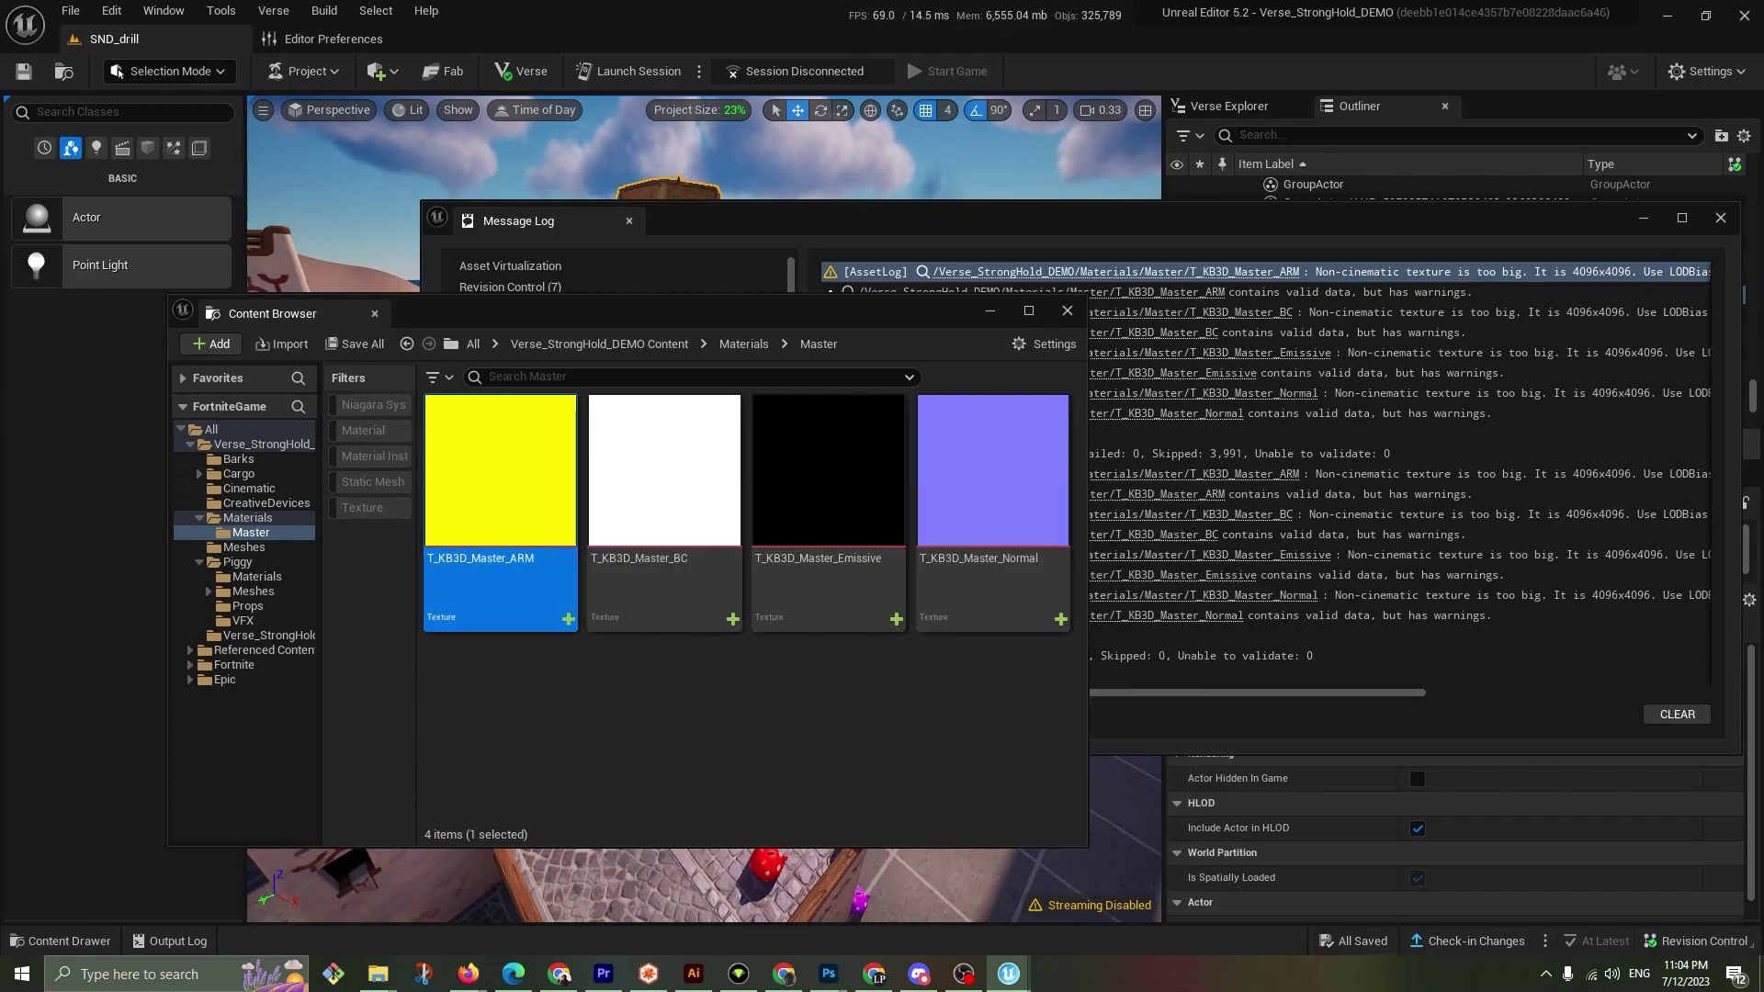
key(Return)
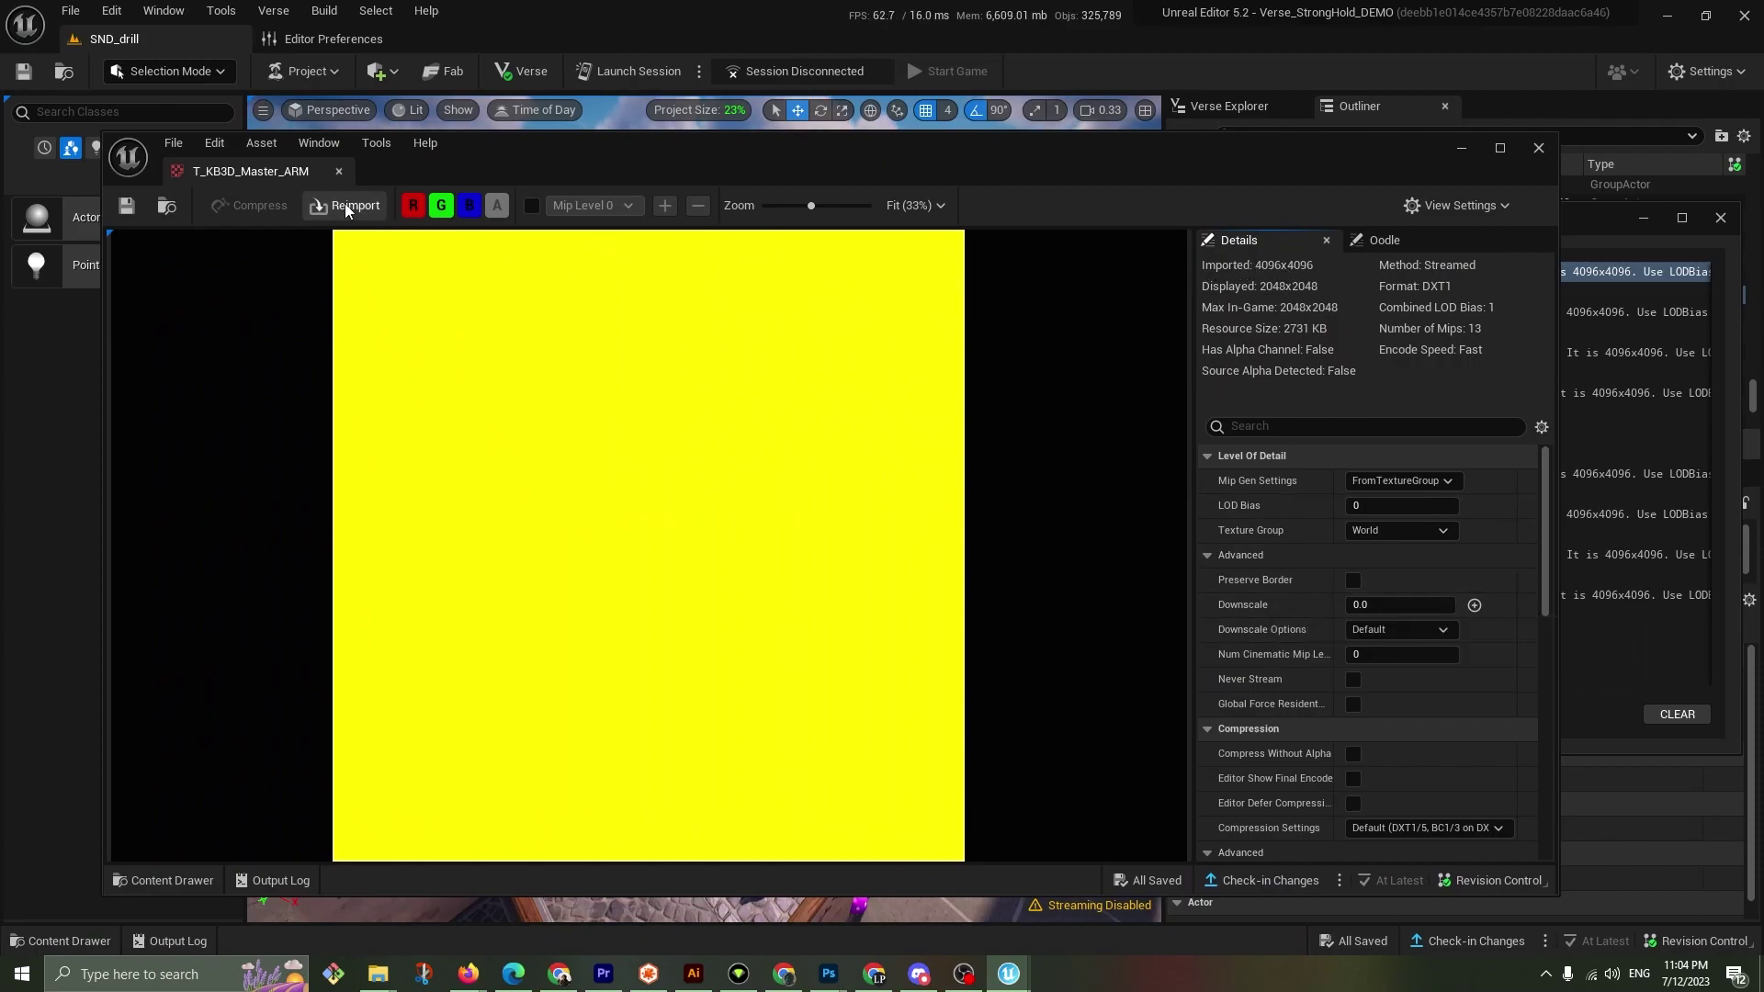
click(1460, 150)
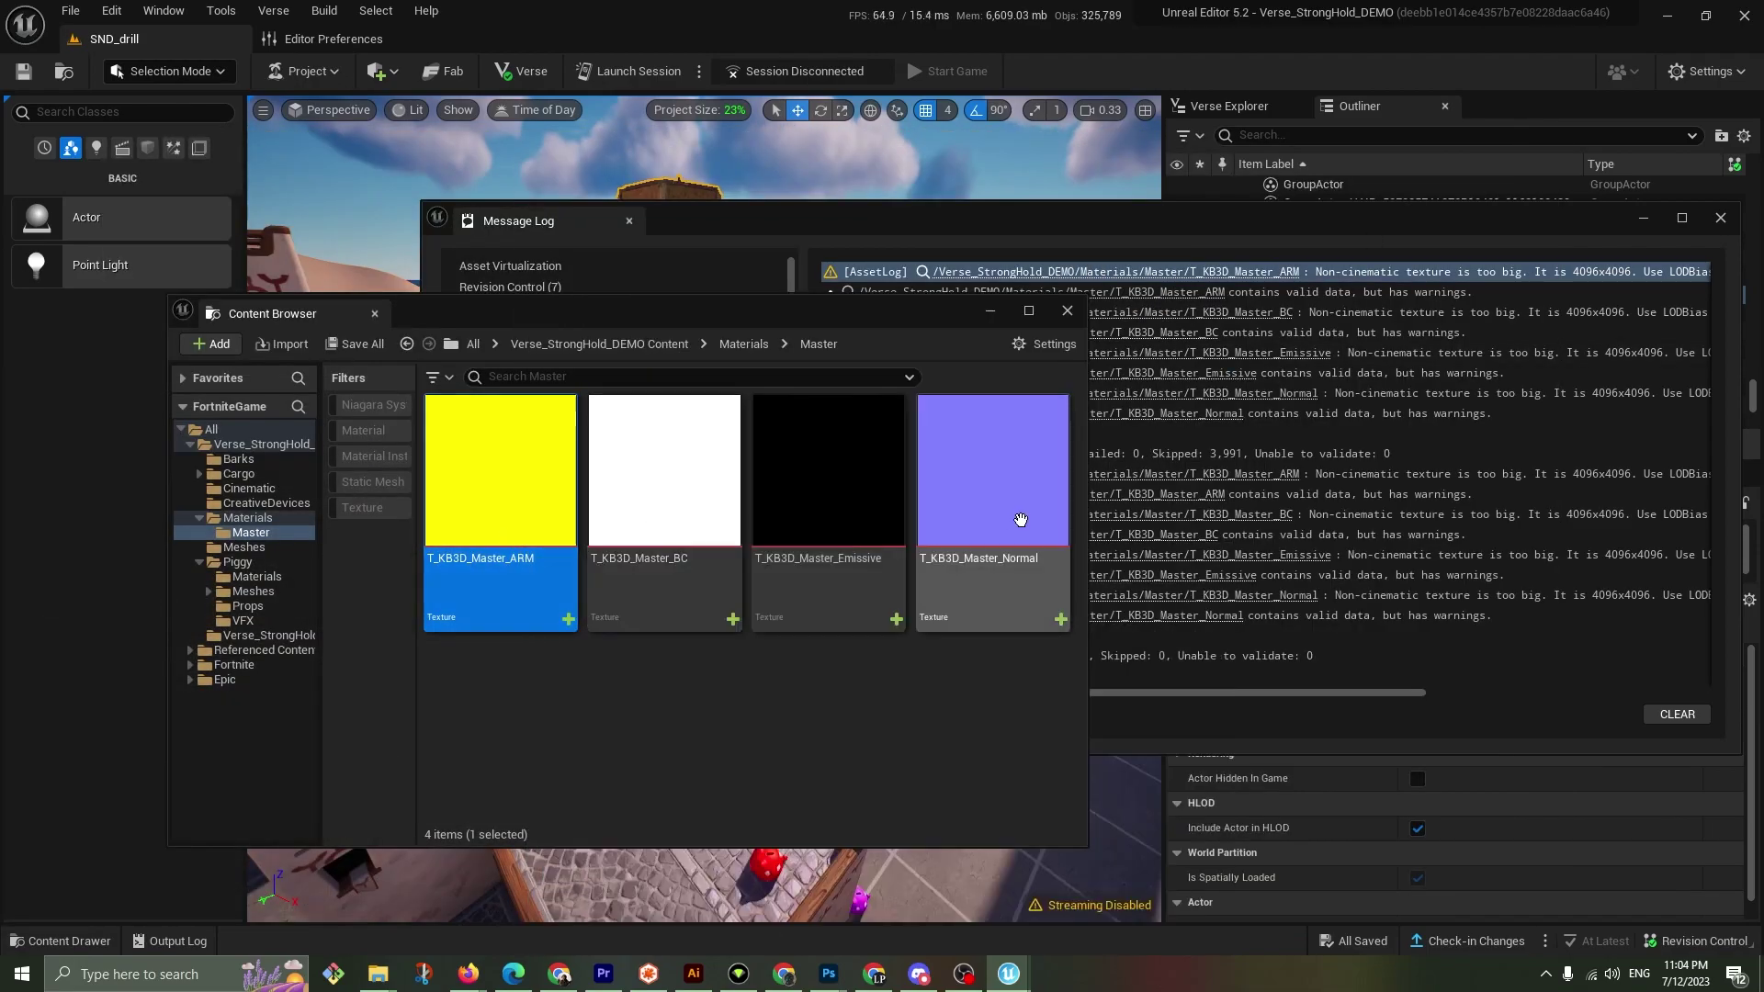
Resize the texture import data of all four Master textures and check the imported size of T_KB3D_Master_ARM
right_click(982, 516)
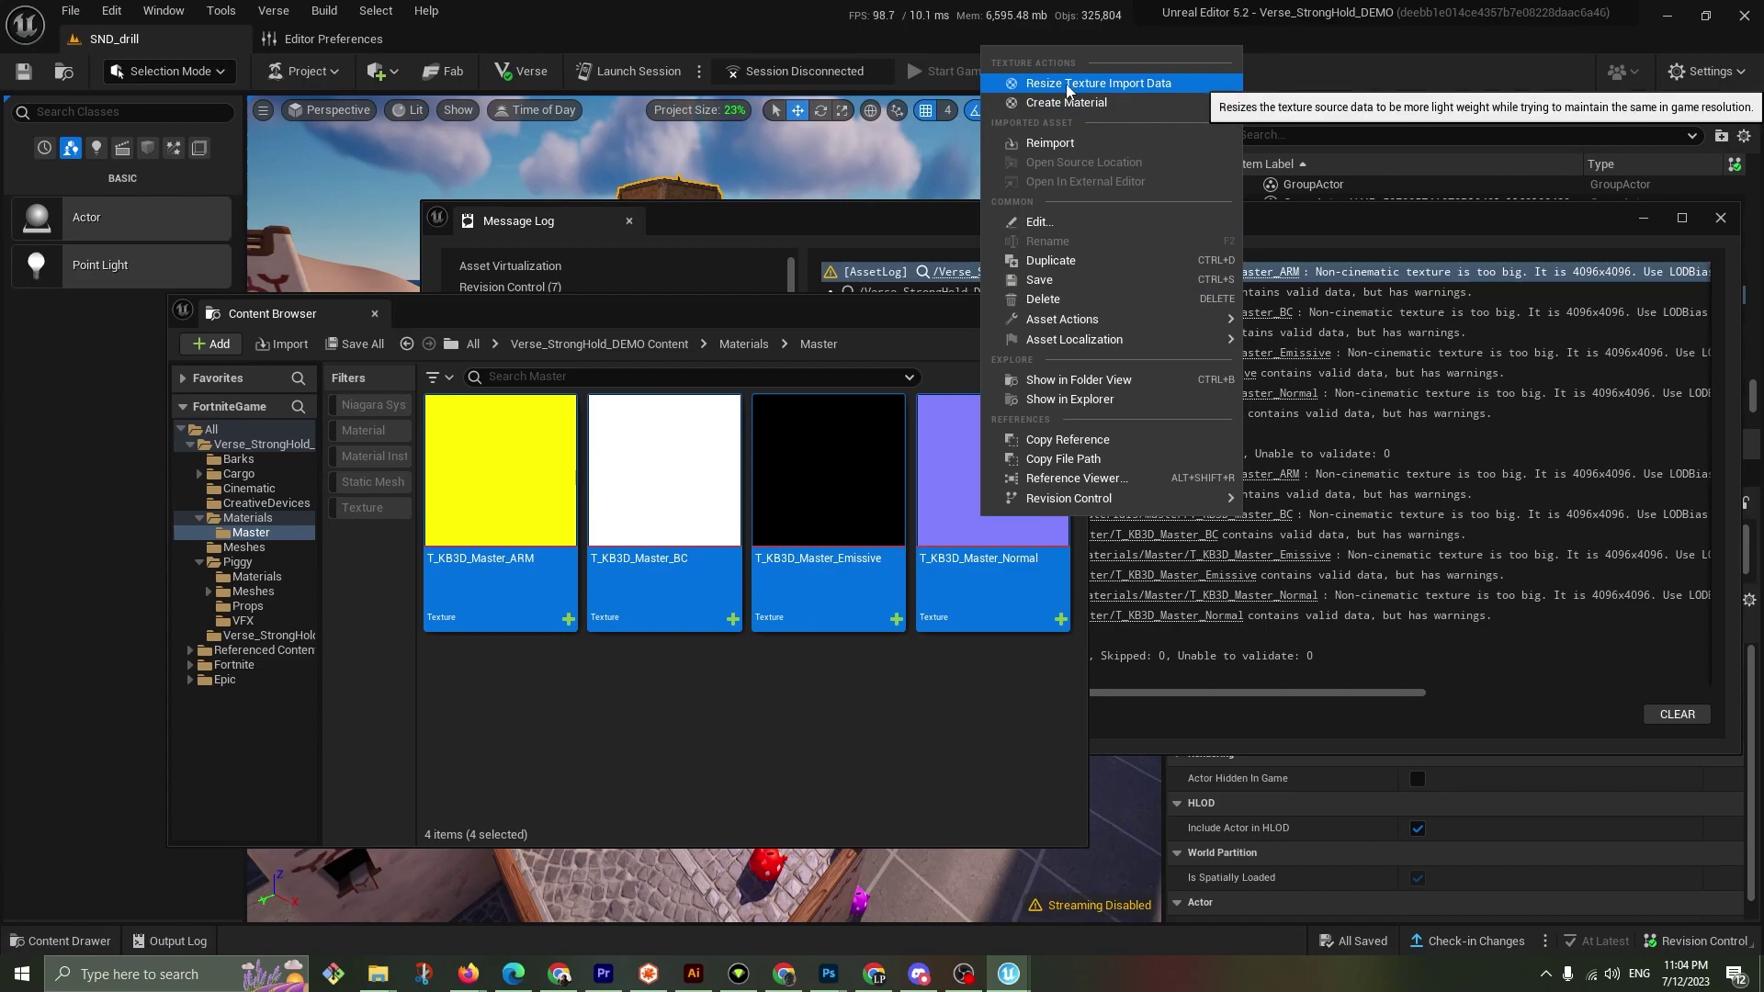
click(1066, 84)
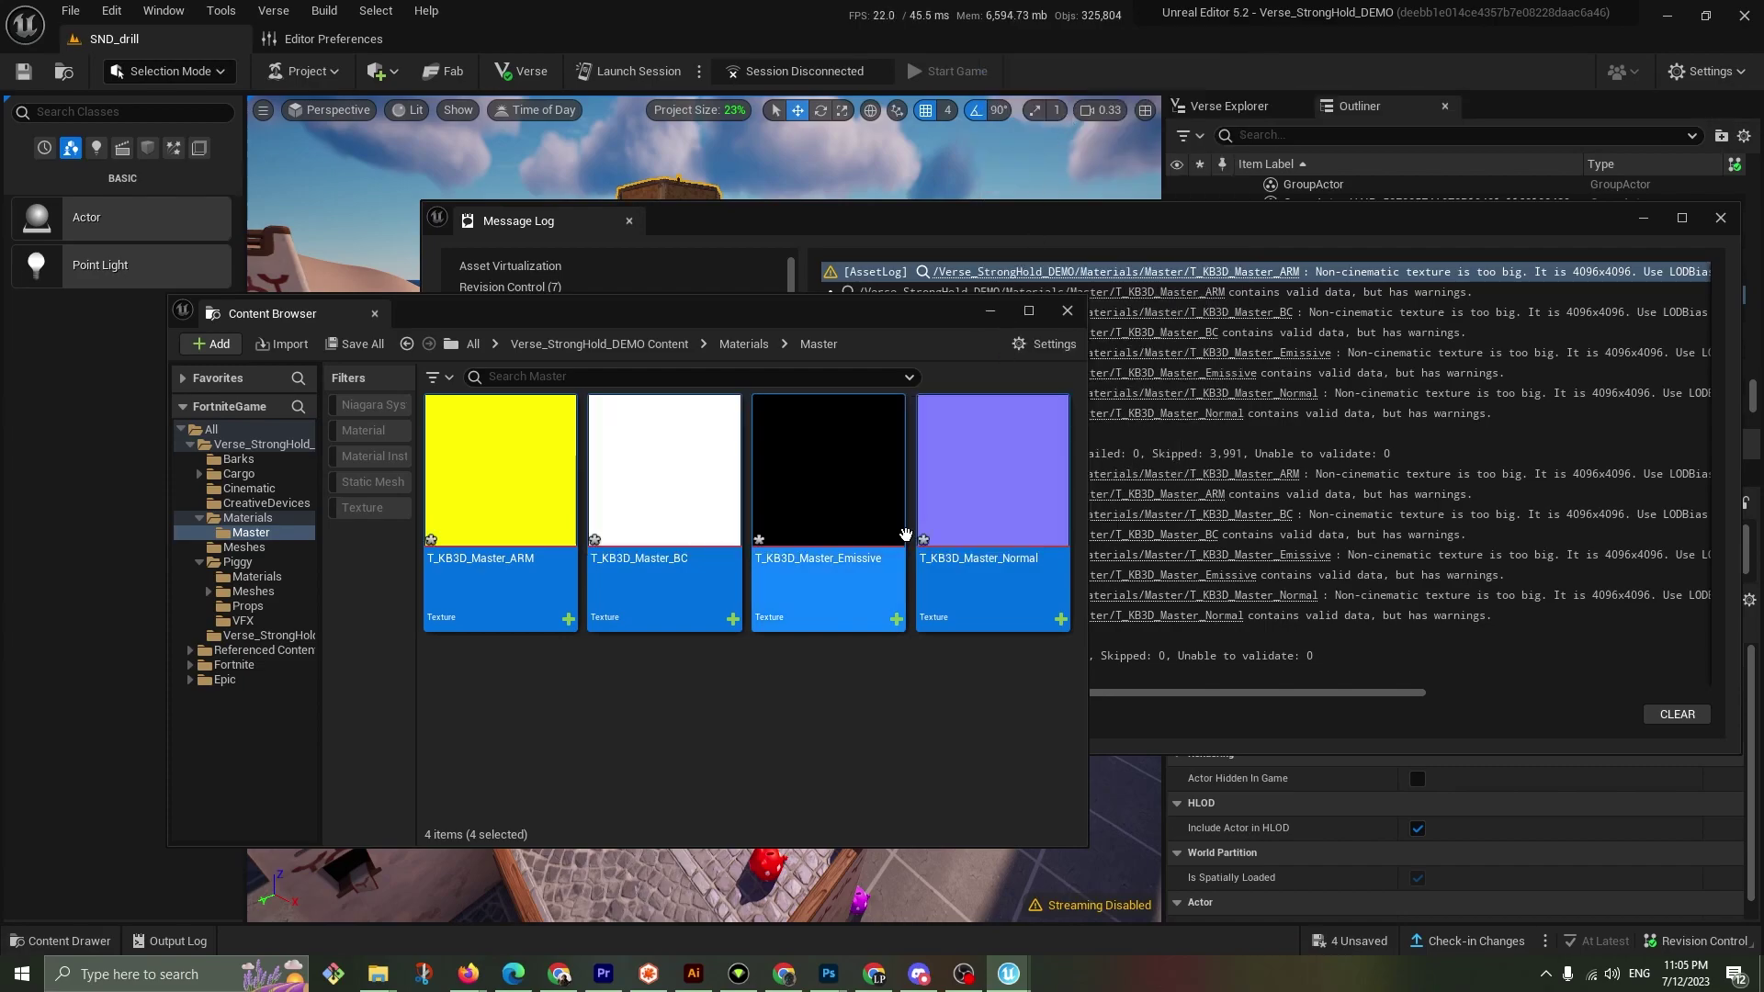
double_click(483, 456)
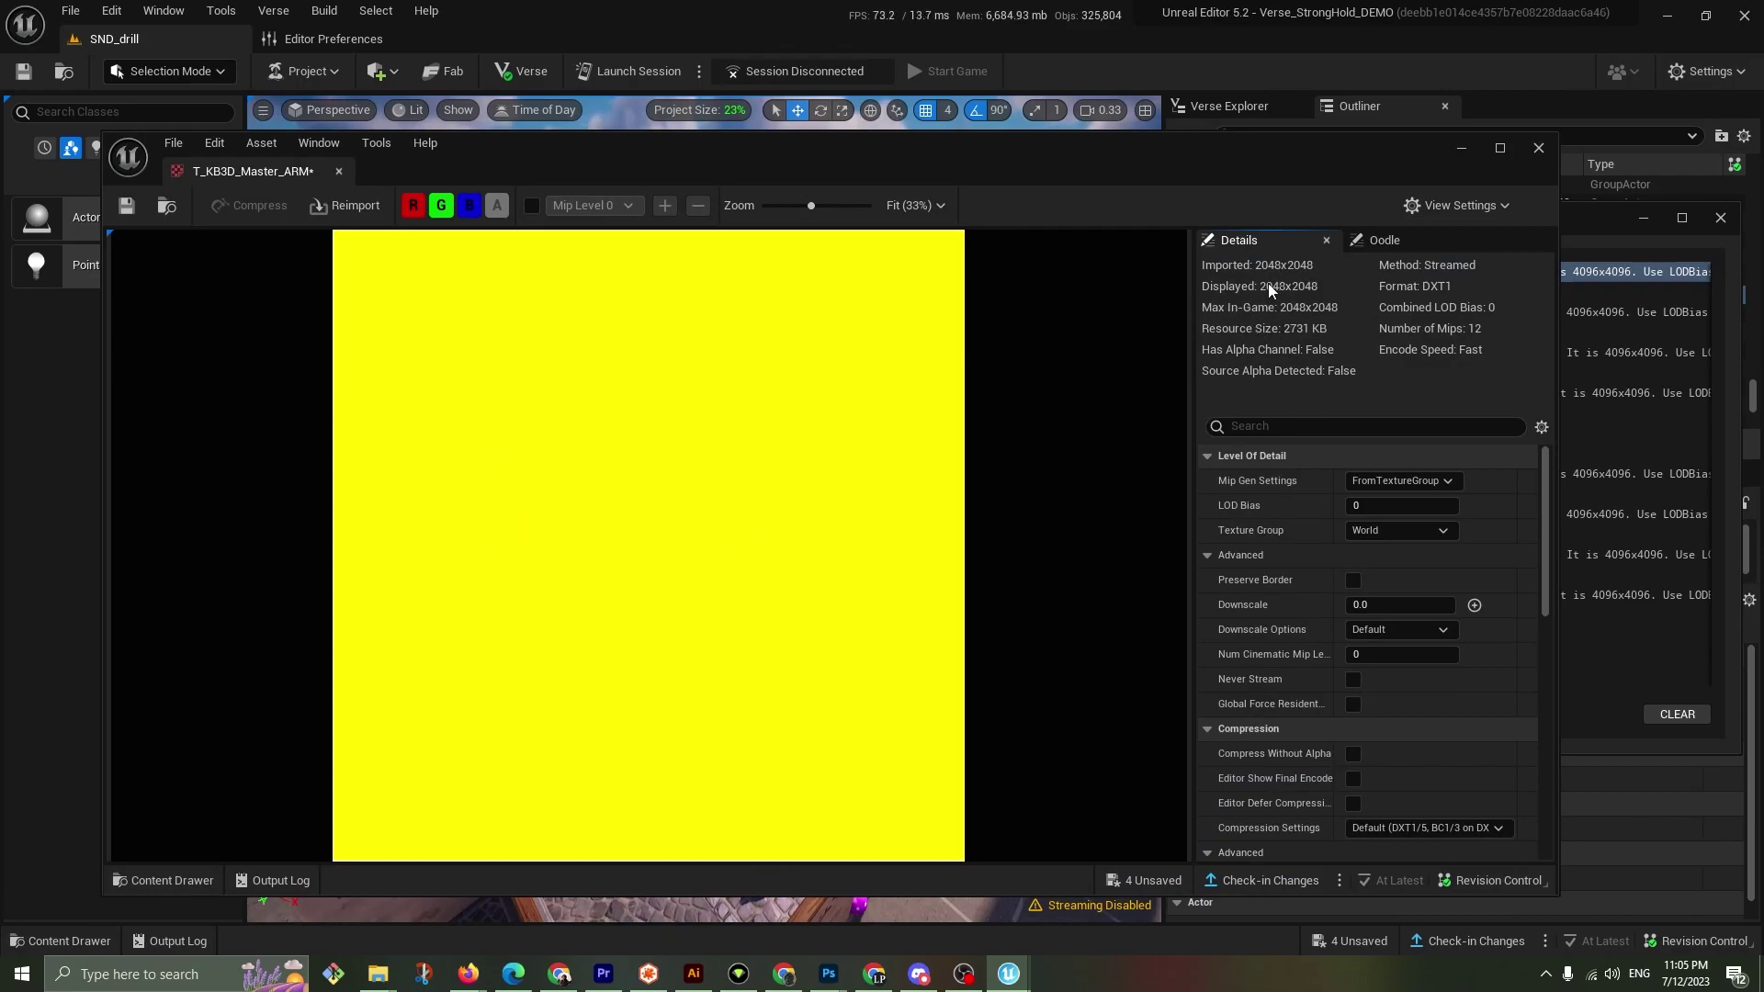
click(1538, 148)
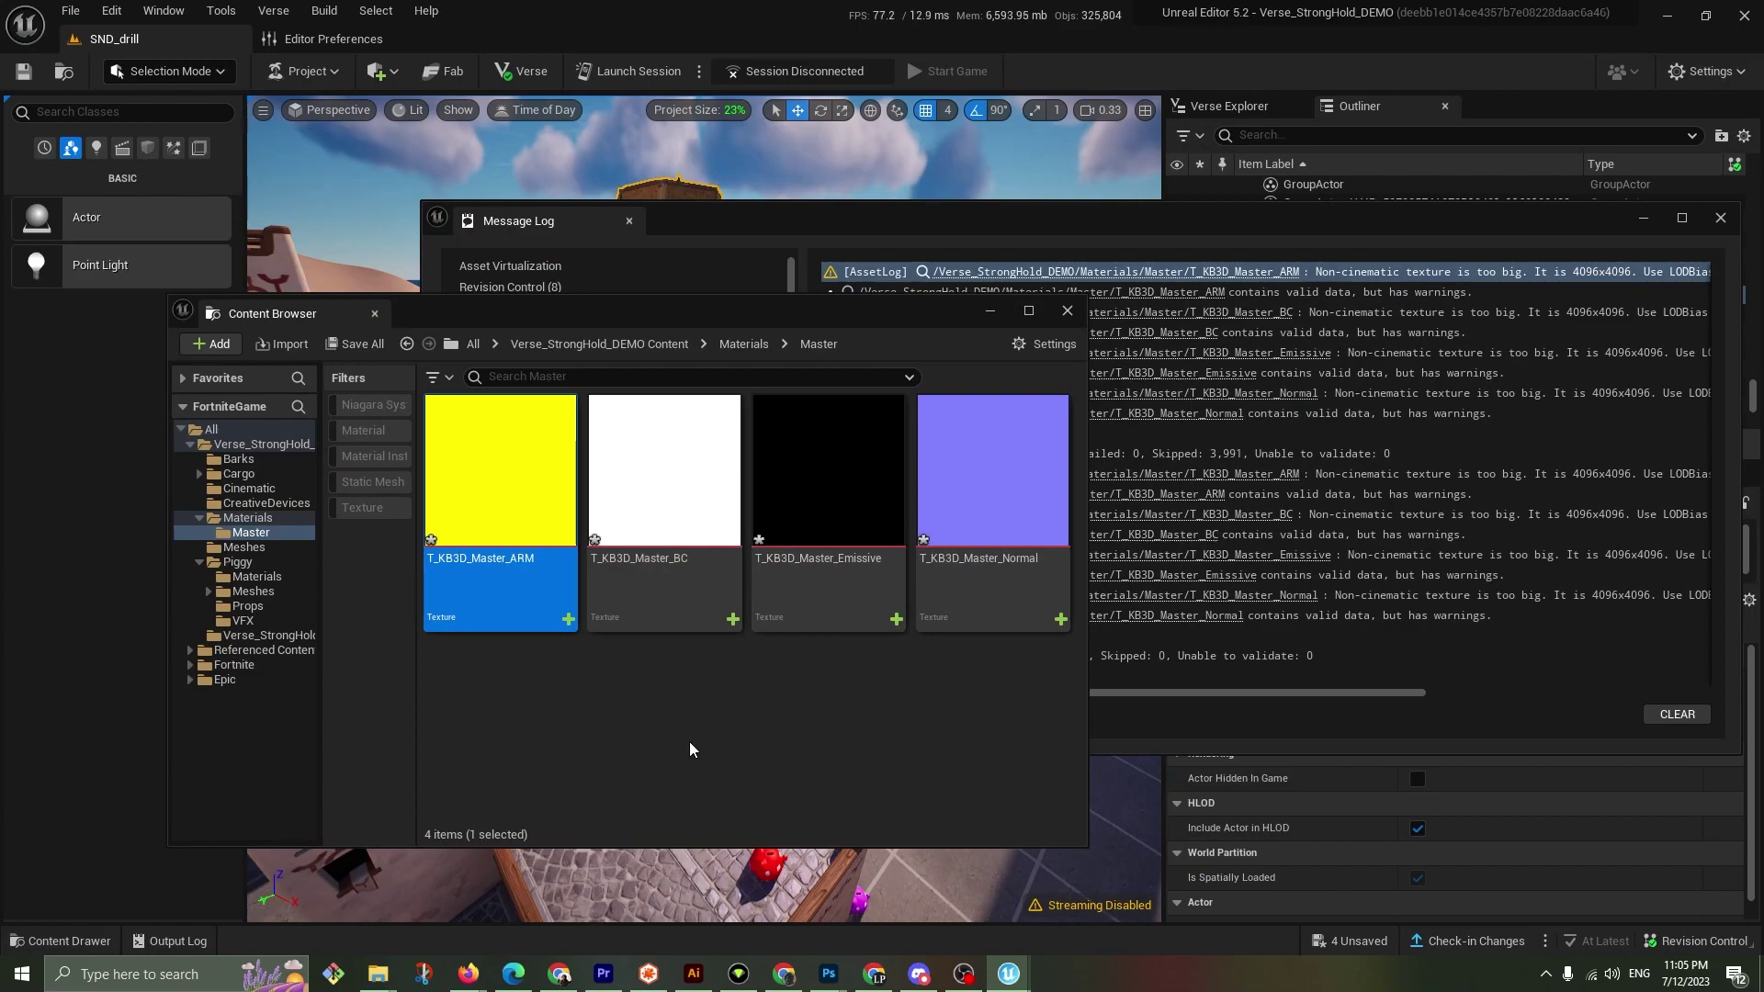
Save the four resized Master textures: ARM, BC, Emissive and Normal
click(1347, 941)
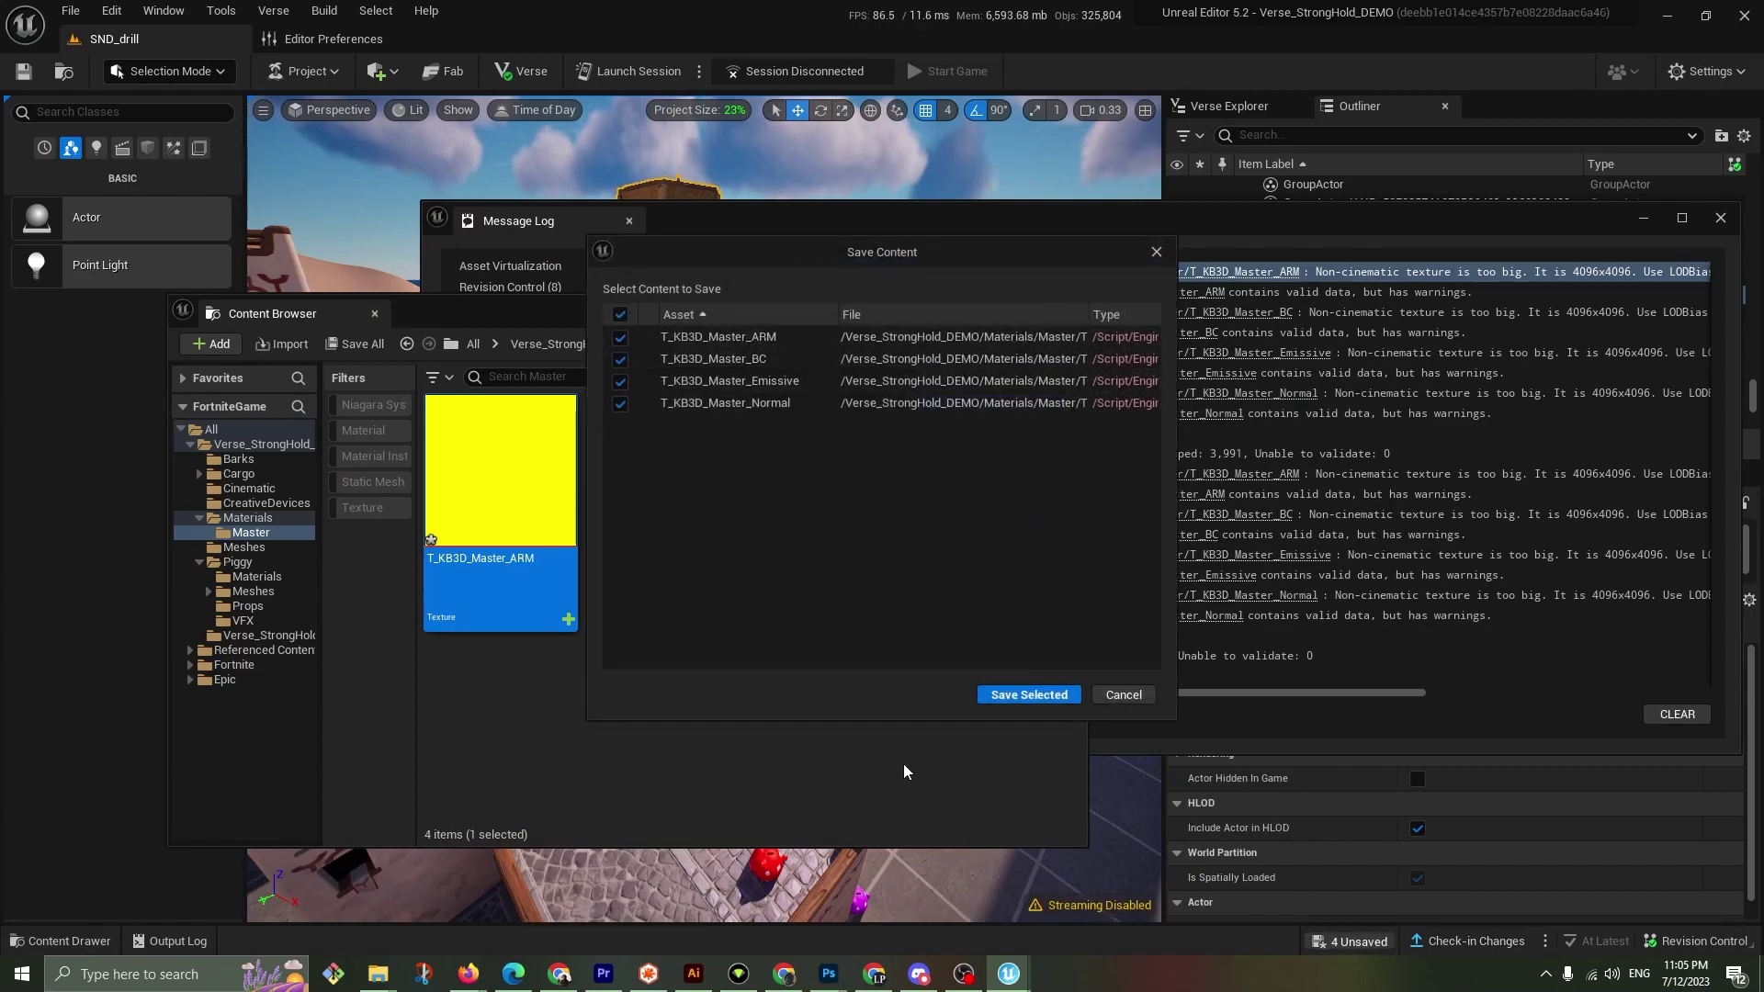
click(957, 692)
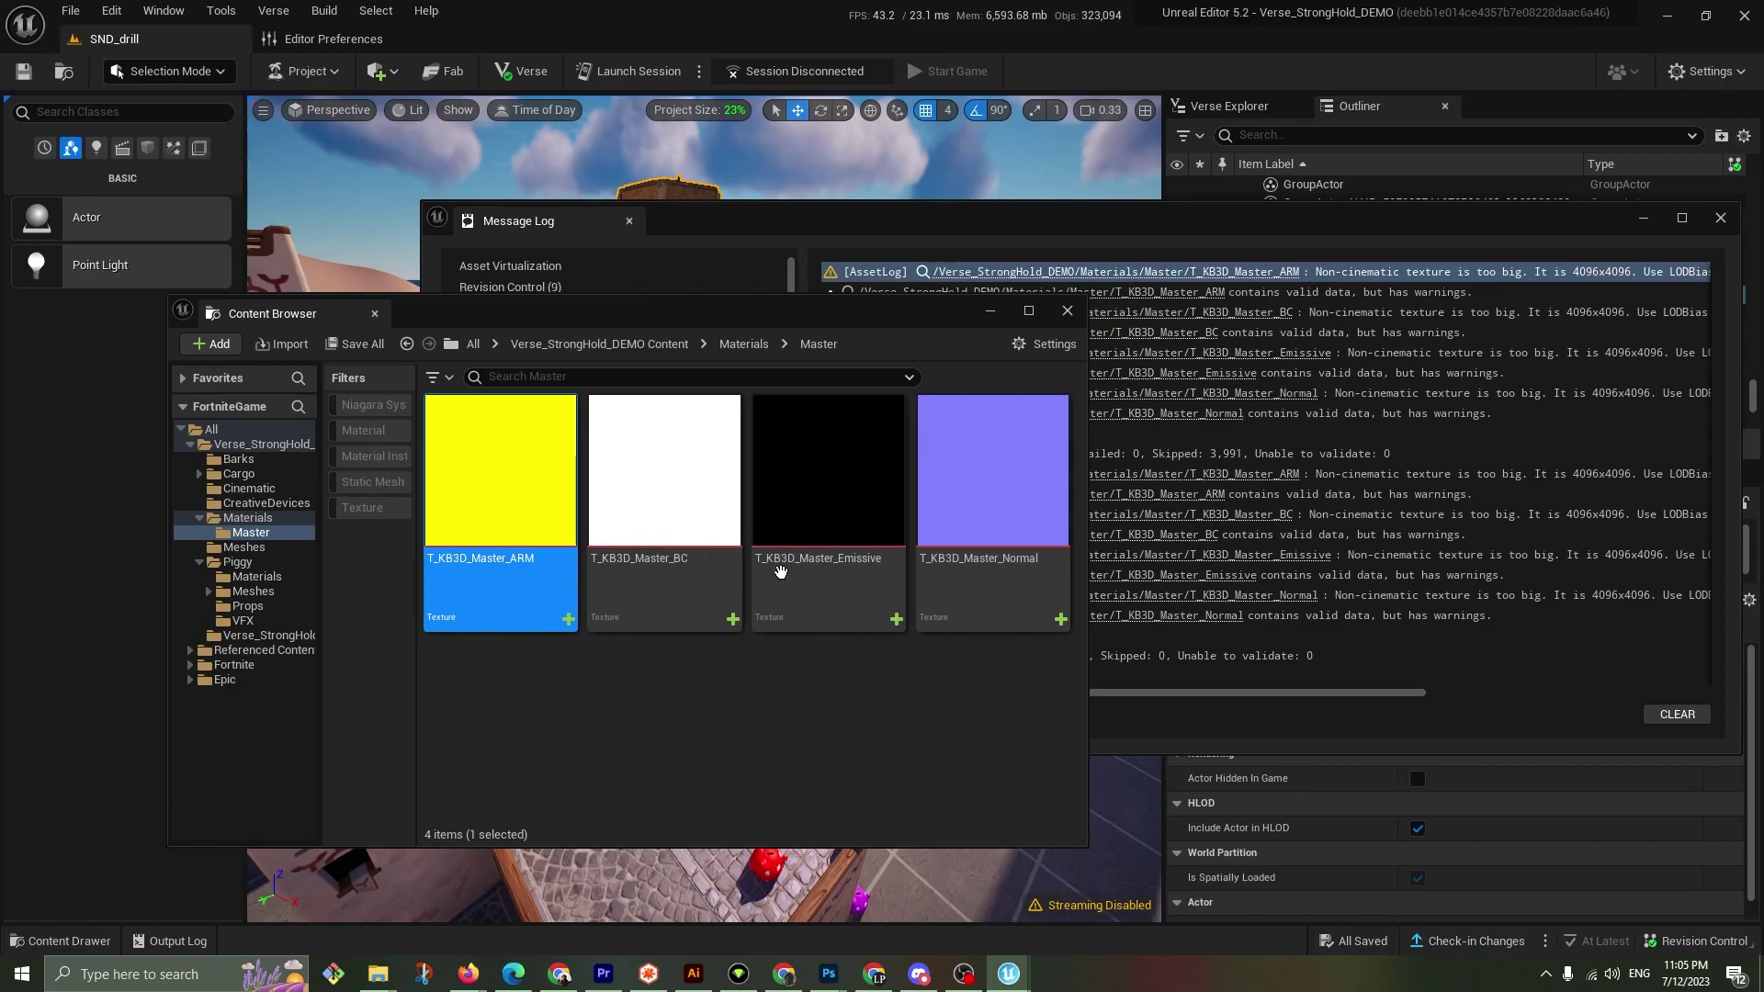
mouse_move(510, 519)
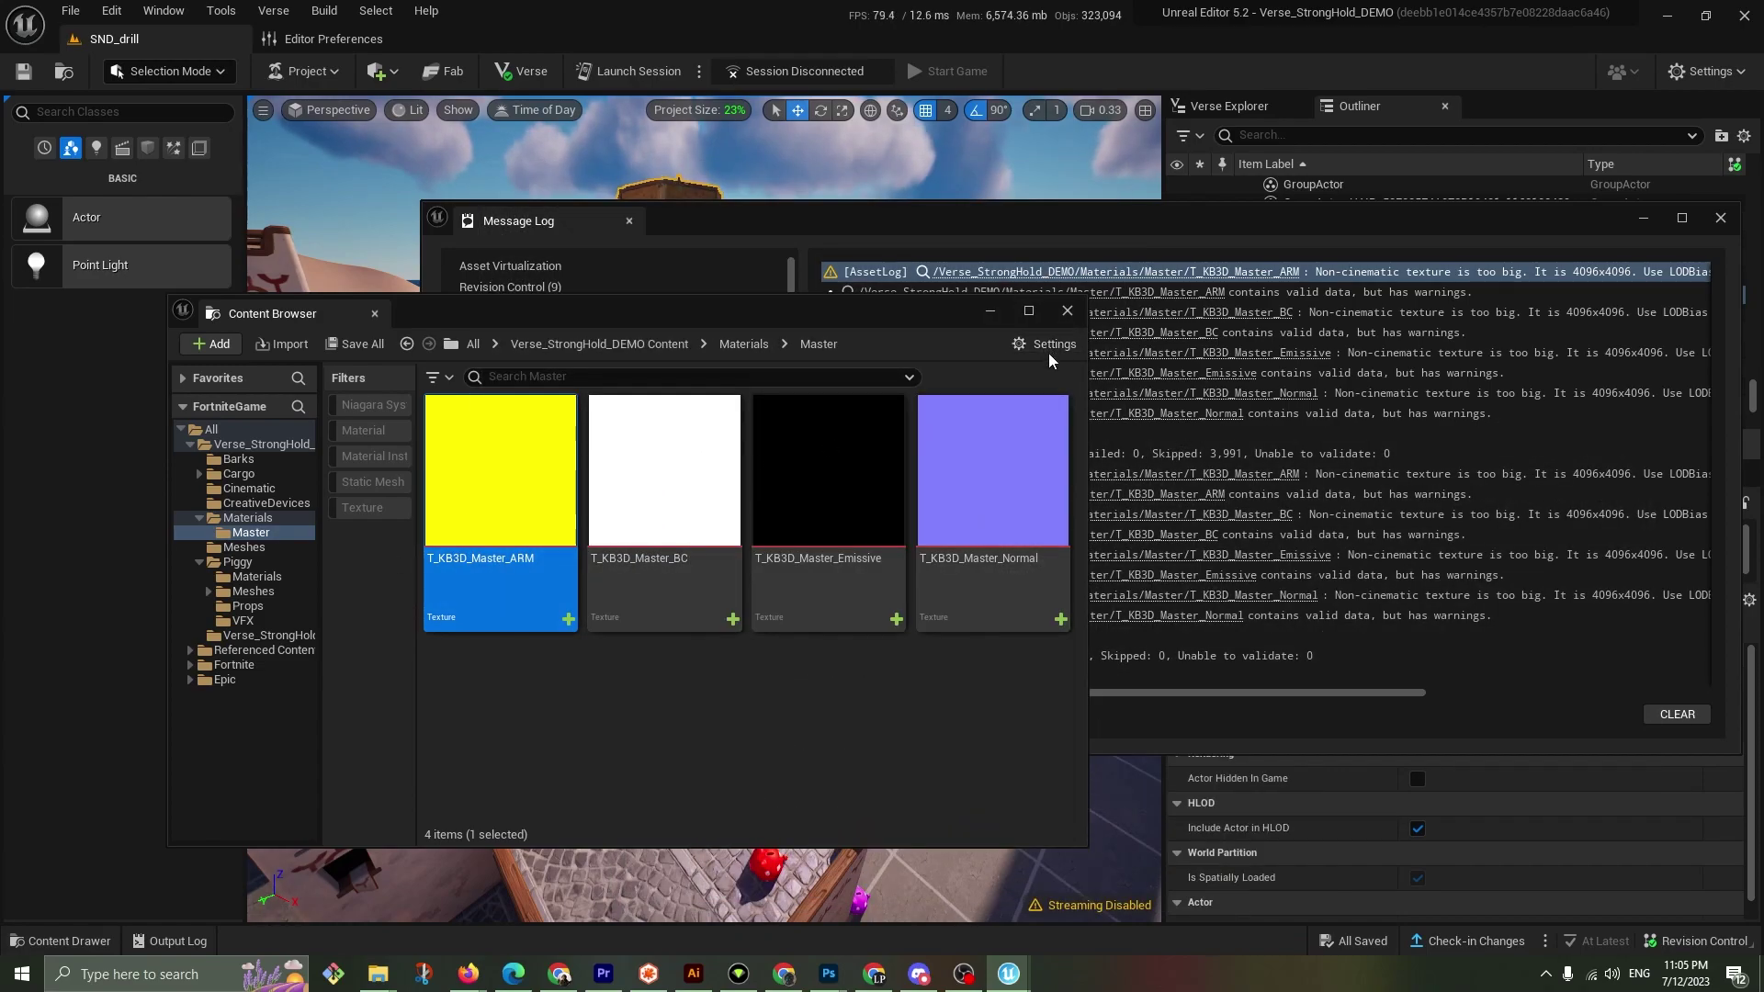
Close the content browser, clear the validation entries from the message log and close the log
click(1075, 311)
drag(878, 219, 682, 191)
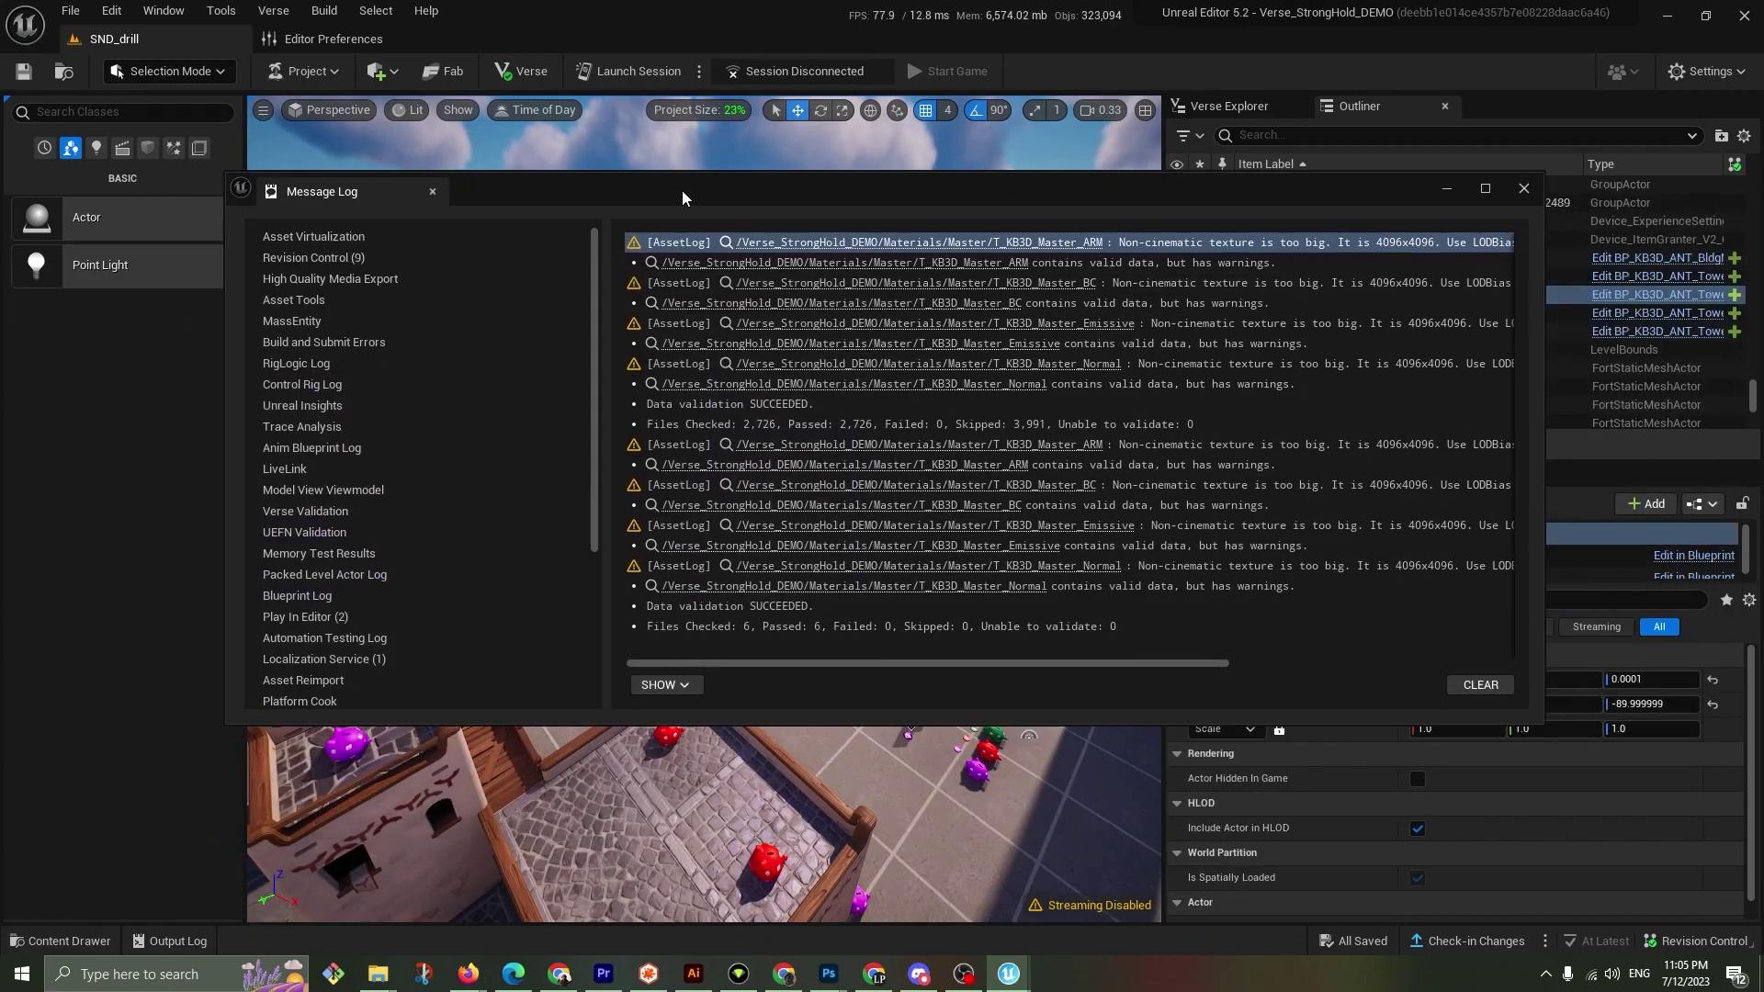
click(1479, 685)
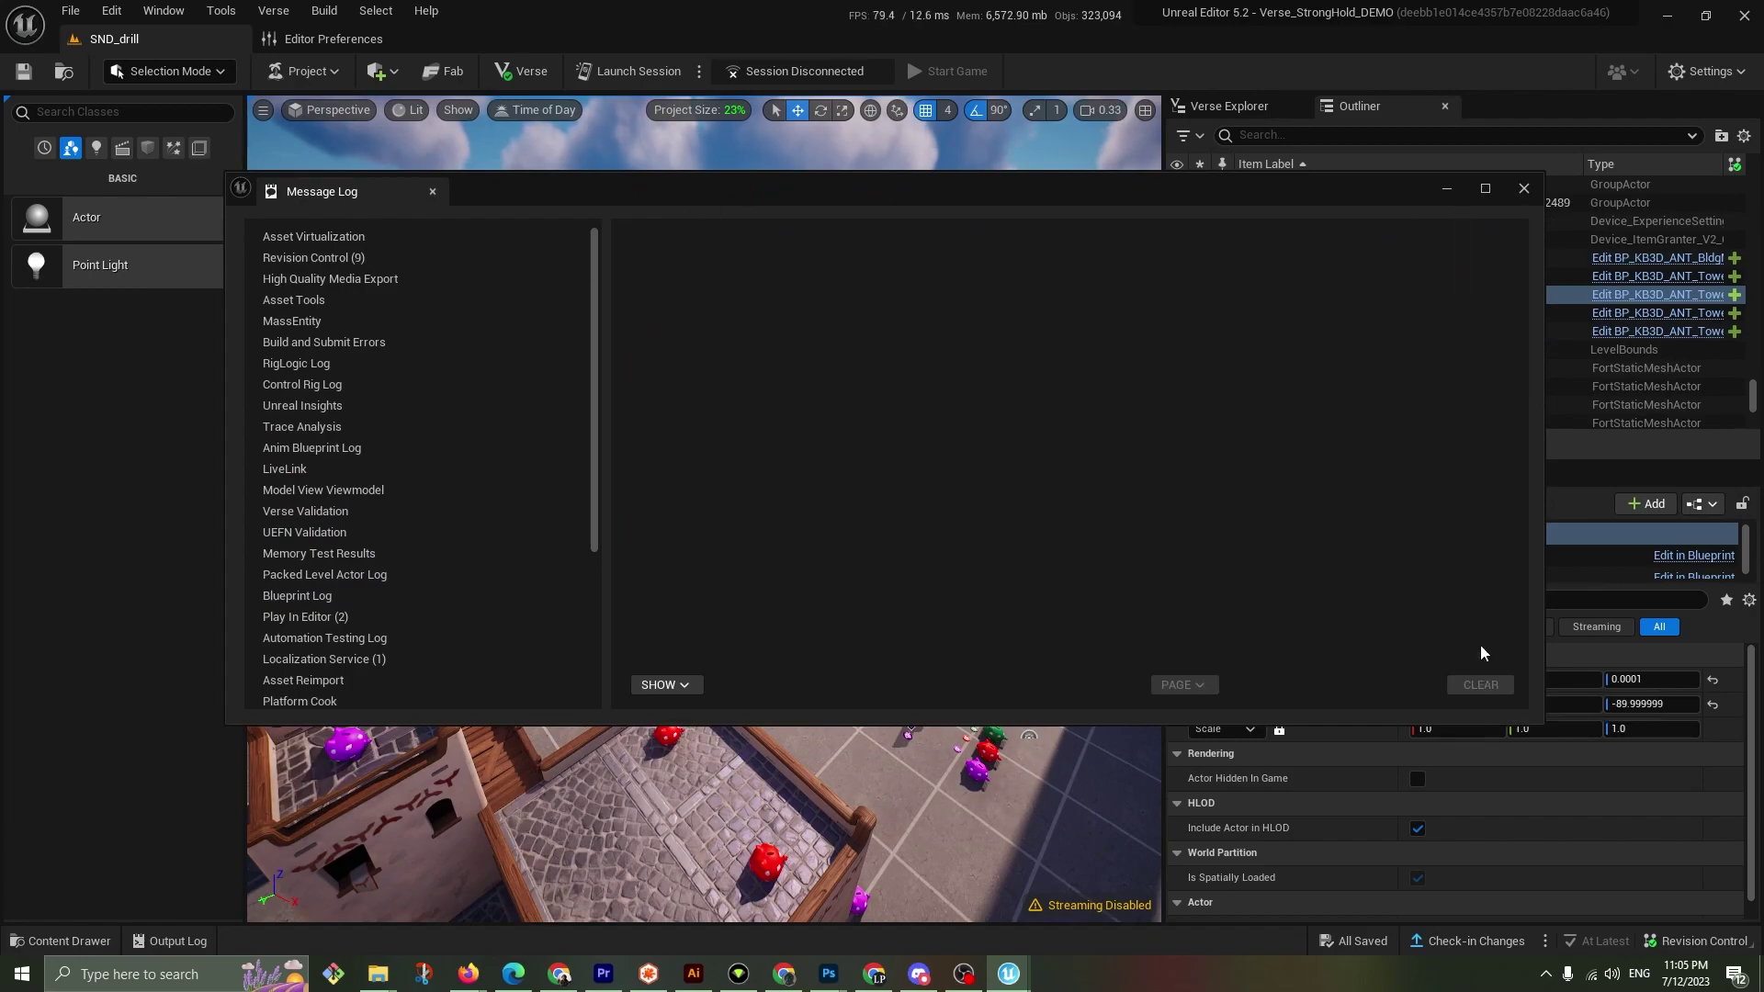
click(1523, 189)
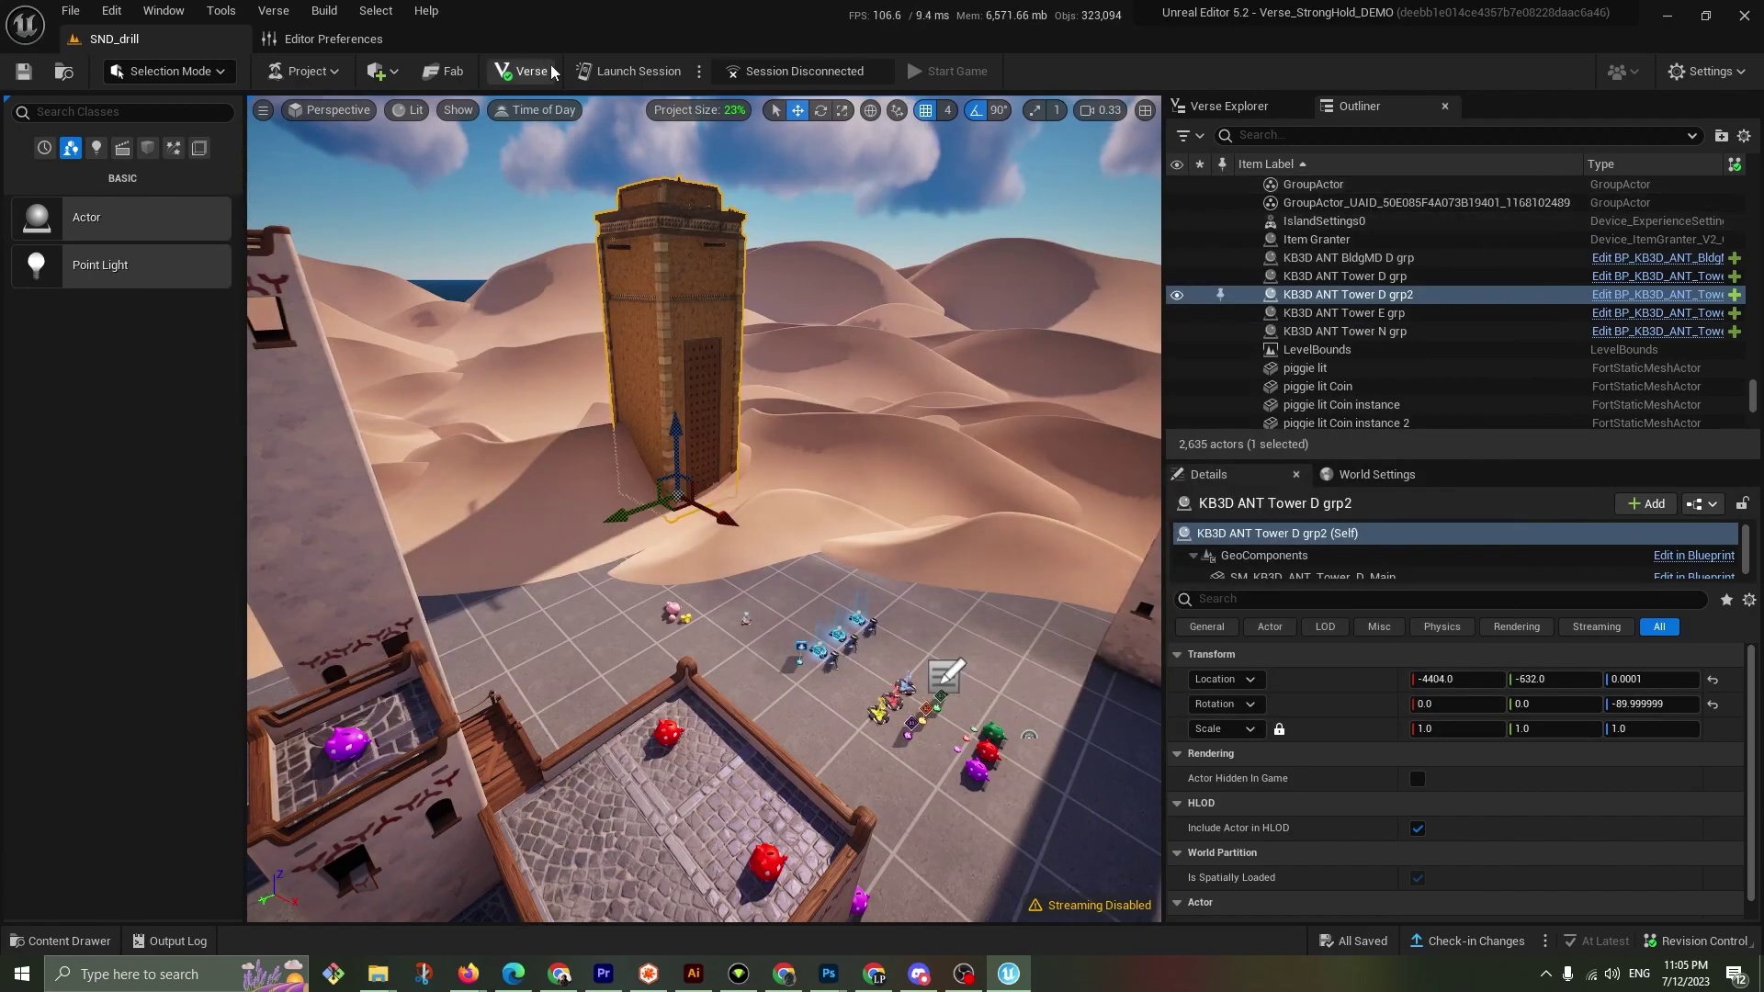
Launch the session again and enter the game with the Class 1 loadout
click(612, 74)
click(818, 532)
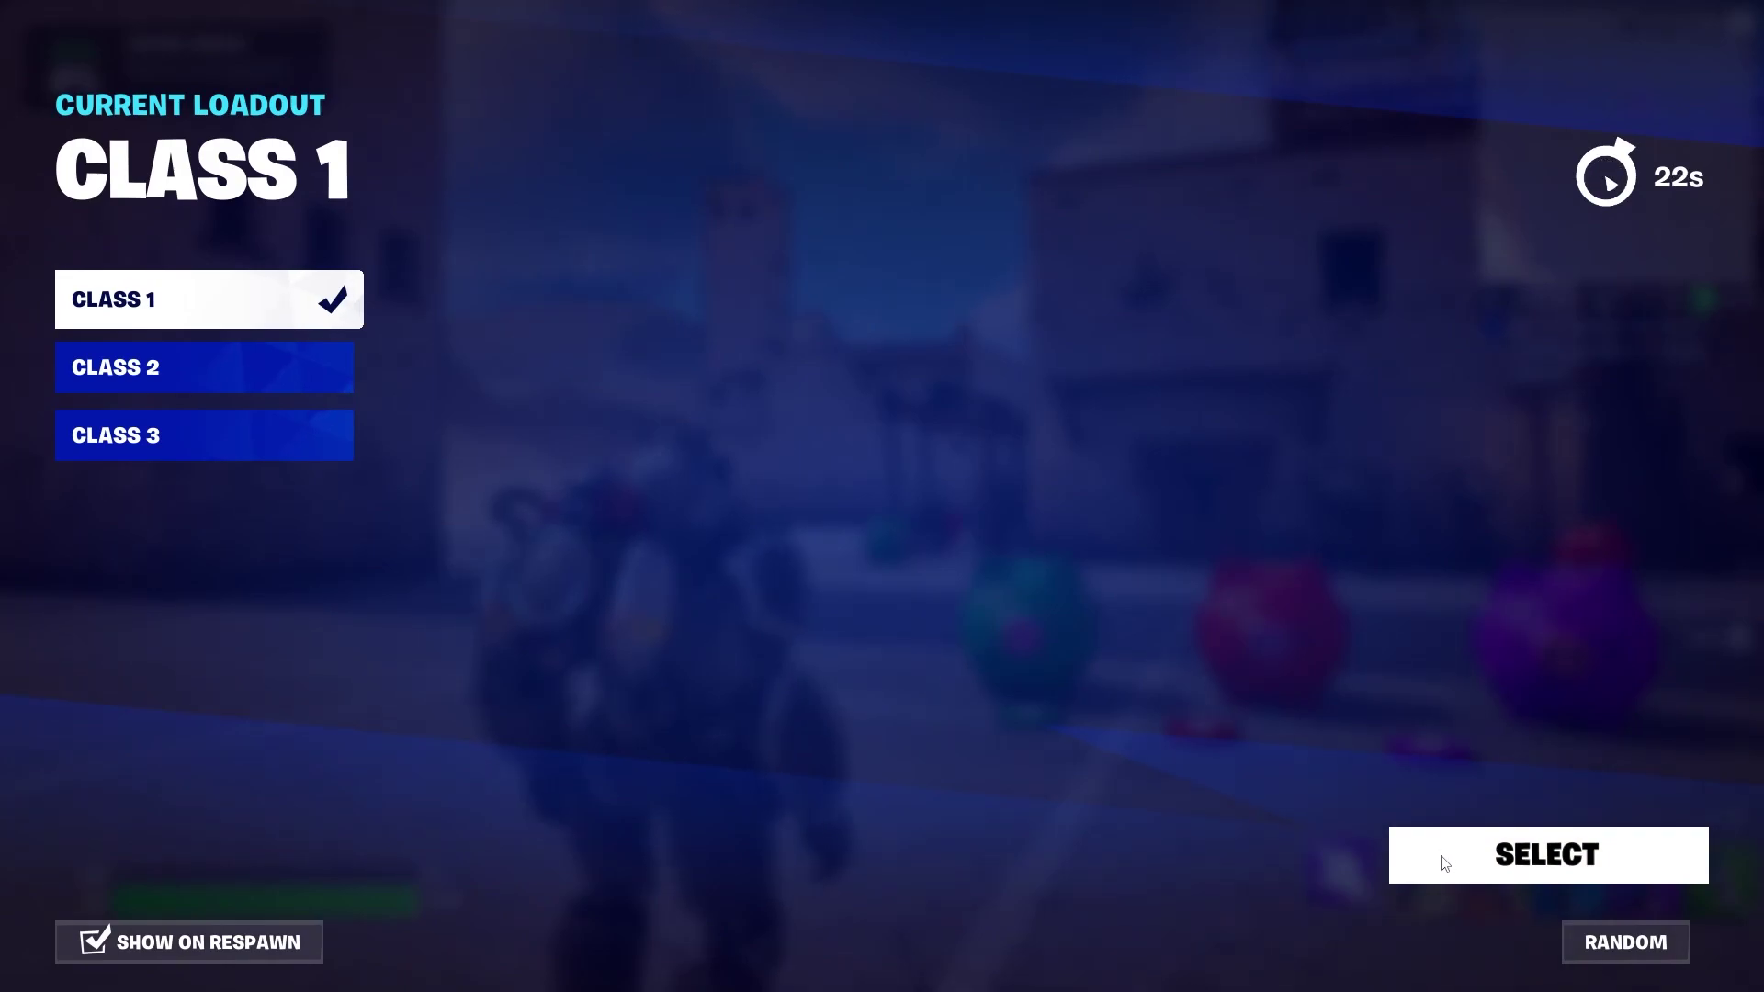
click(1444, 863)
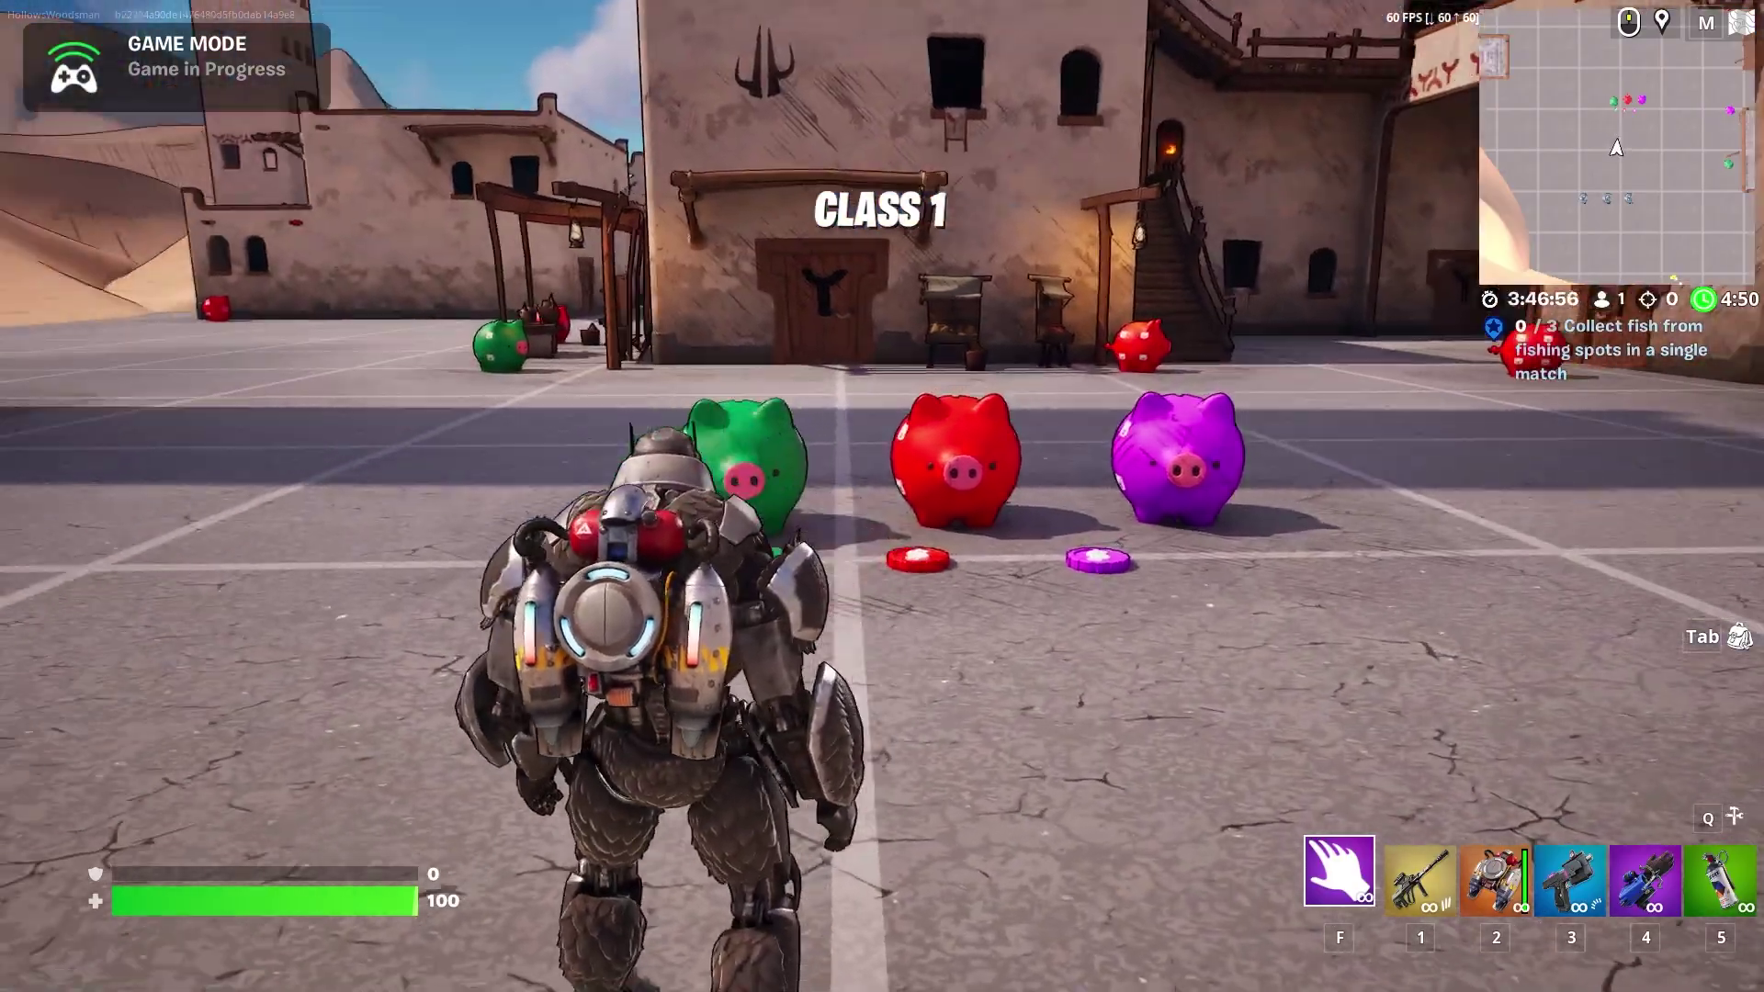
Equip the Ocean's Burst Assault Rifle and shoot the piggy banks in the village to playtest the map
key(1)
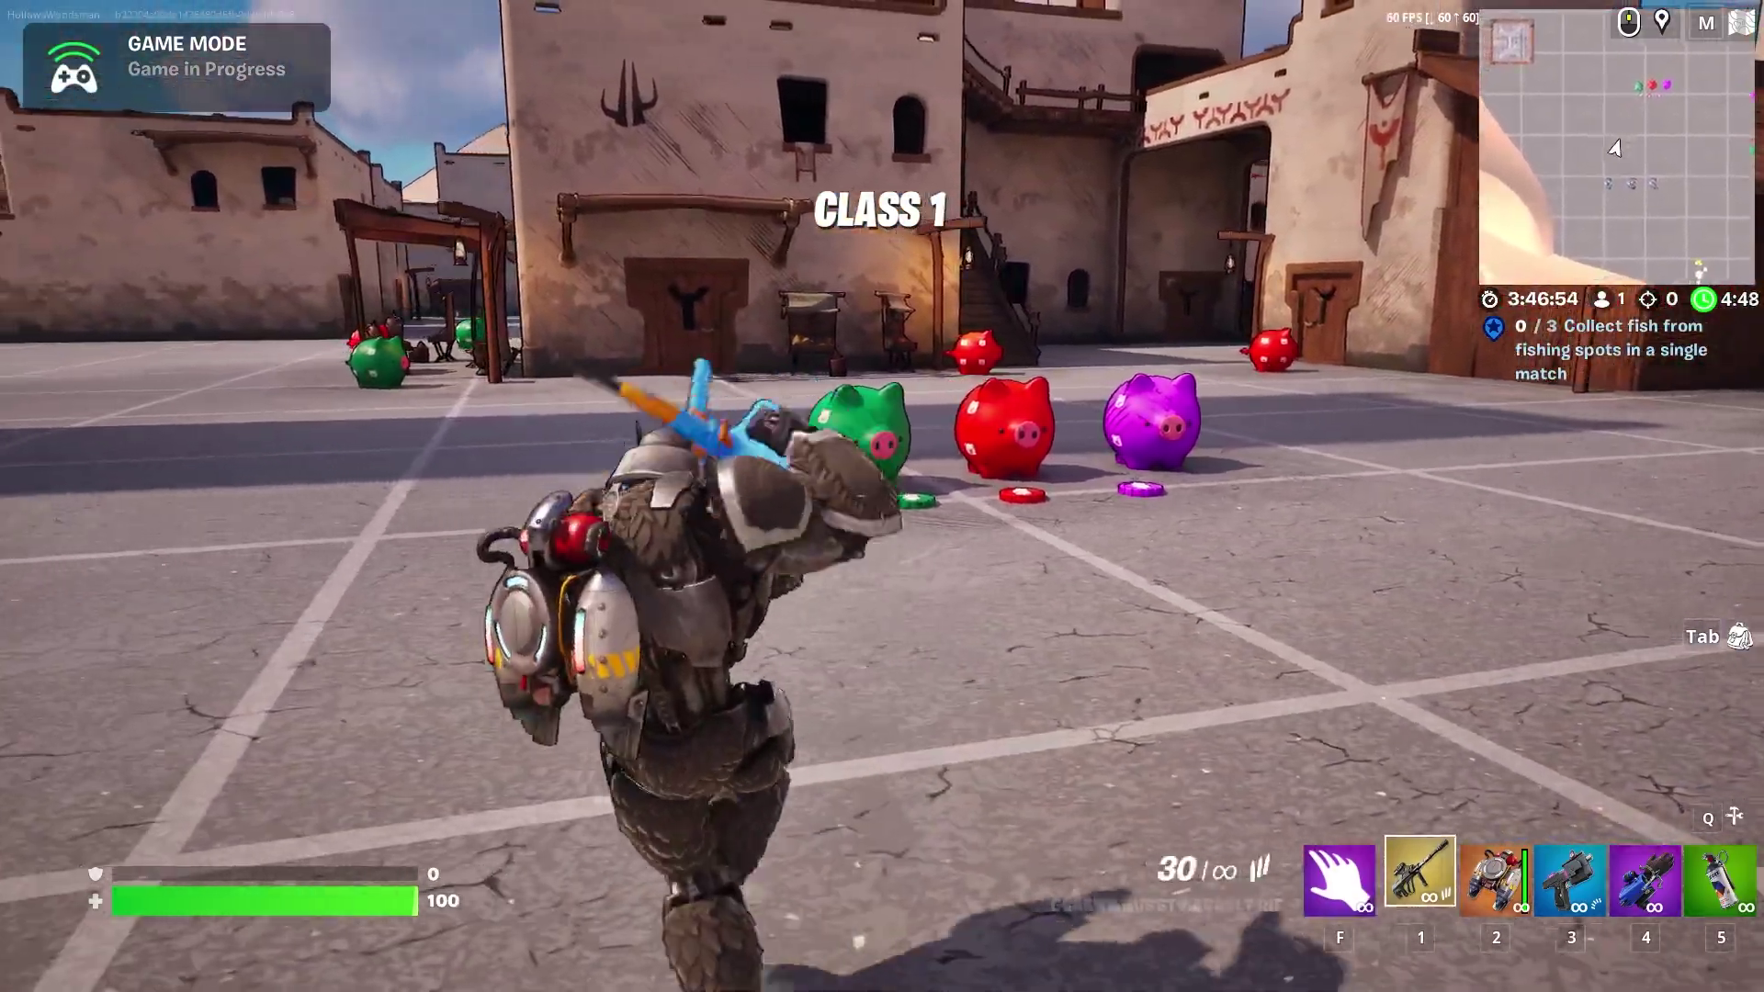
click(881, 496)
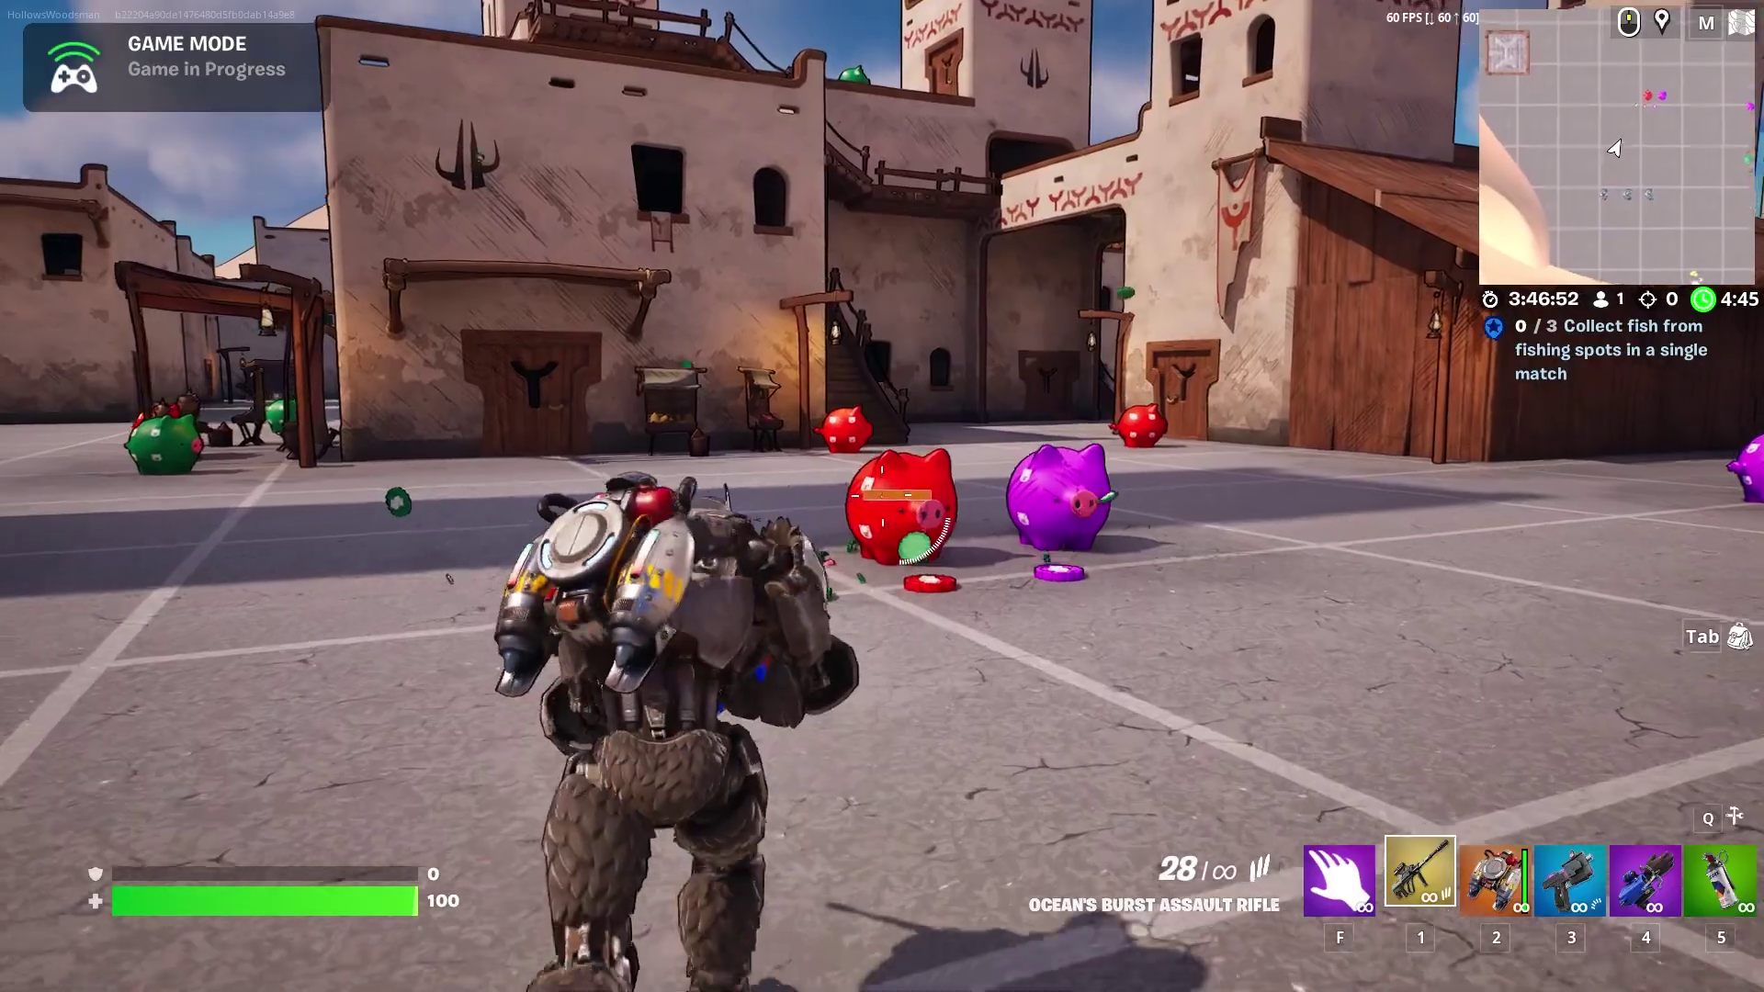
click(882, 496)
click(882, 496)
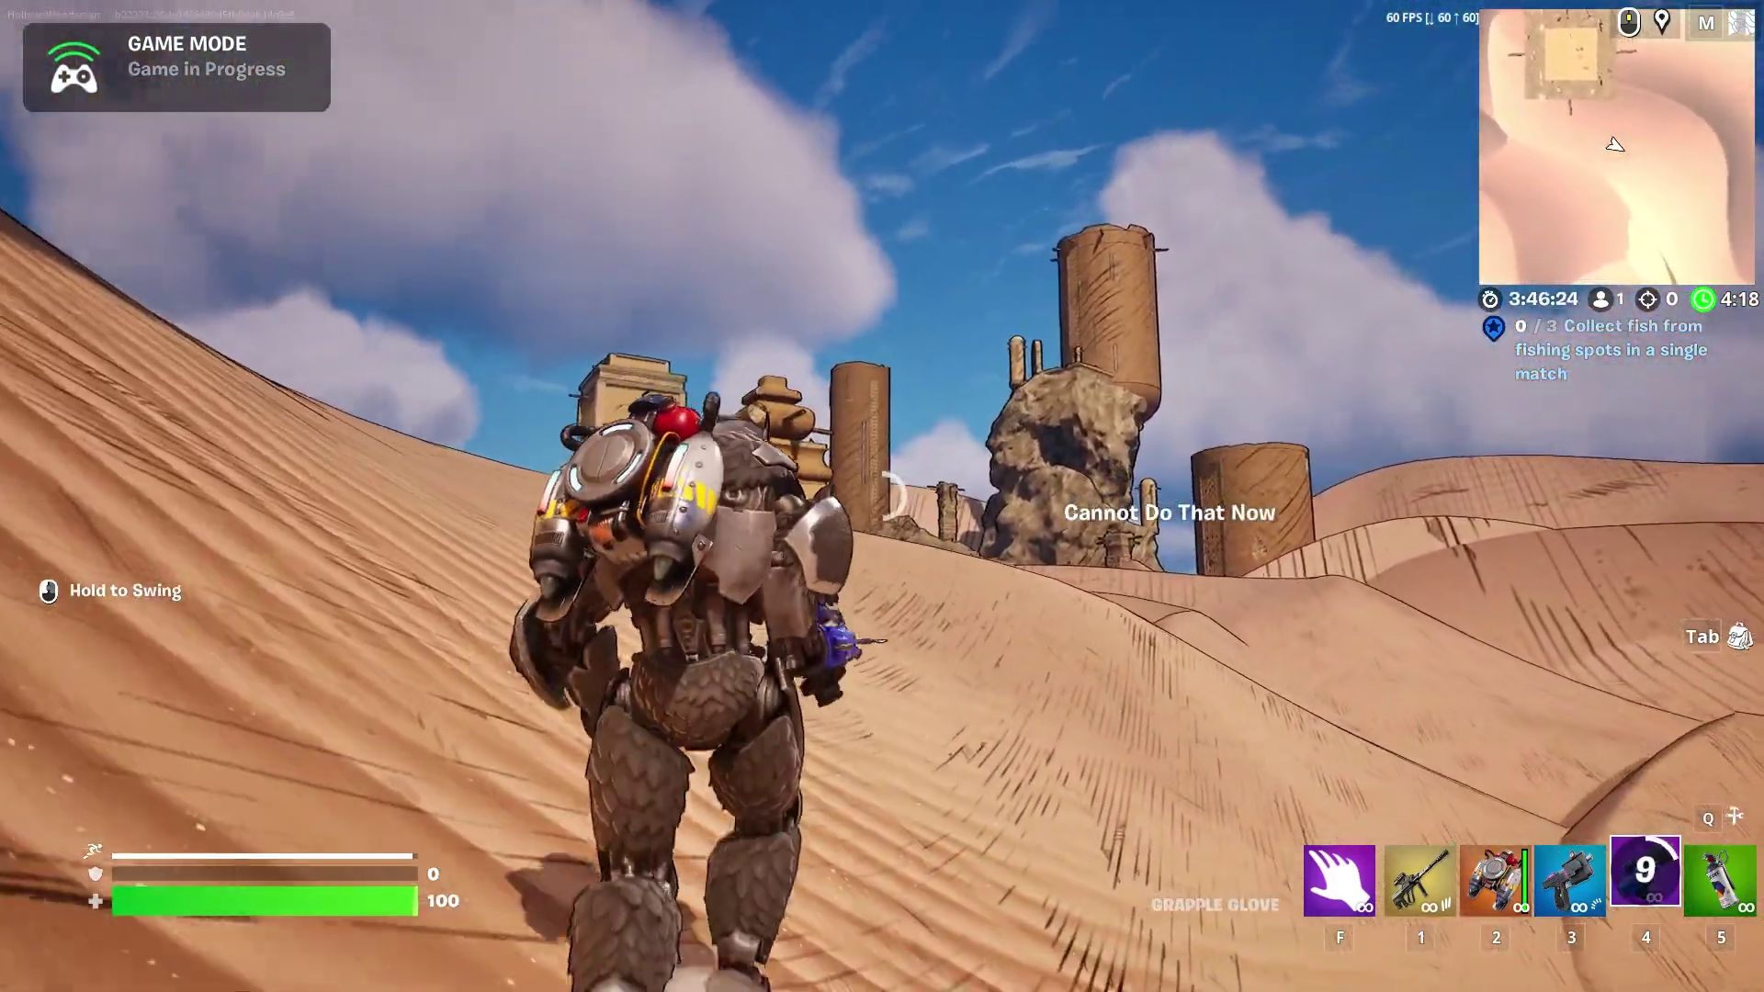
Fly over the dunes with the jetpack and view the placed KitBash3D towers from the air and from a village rooftop
key(space)
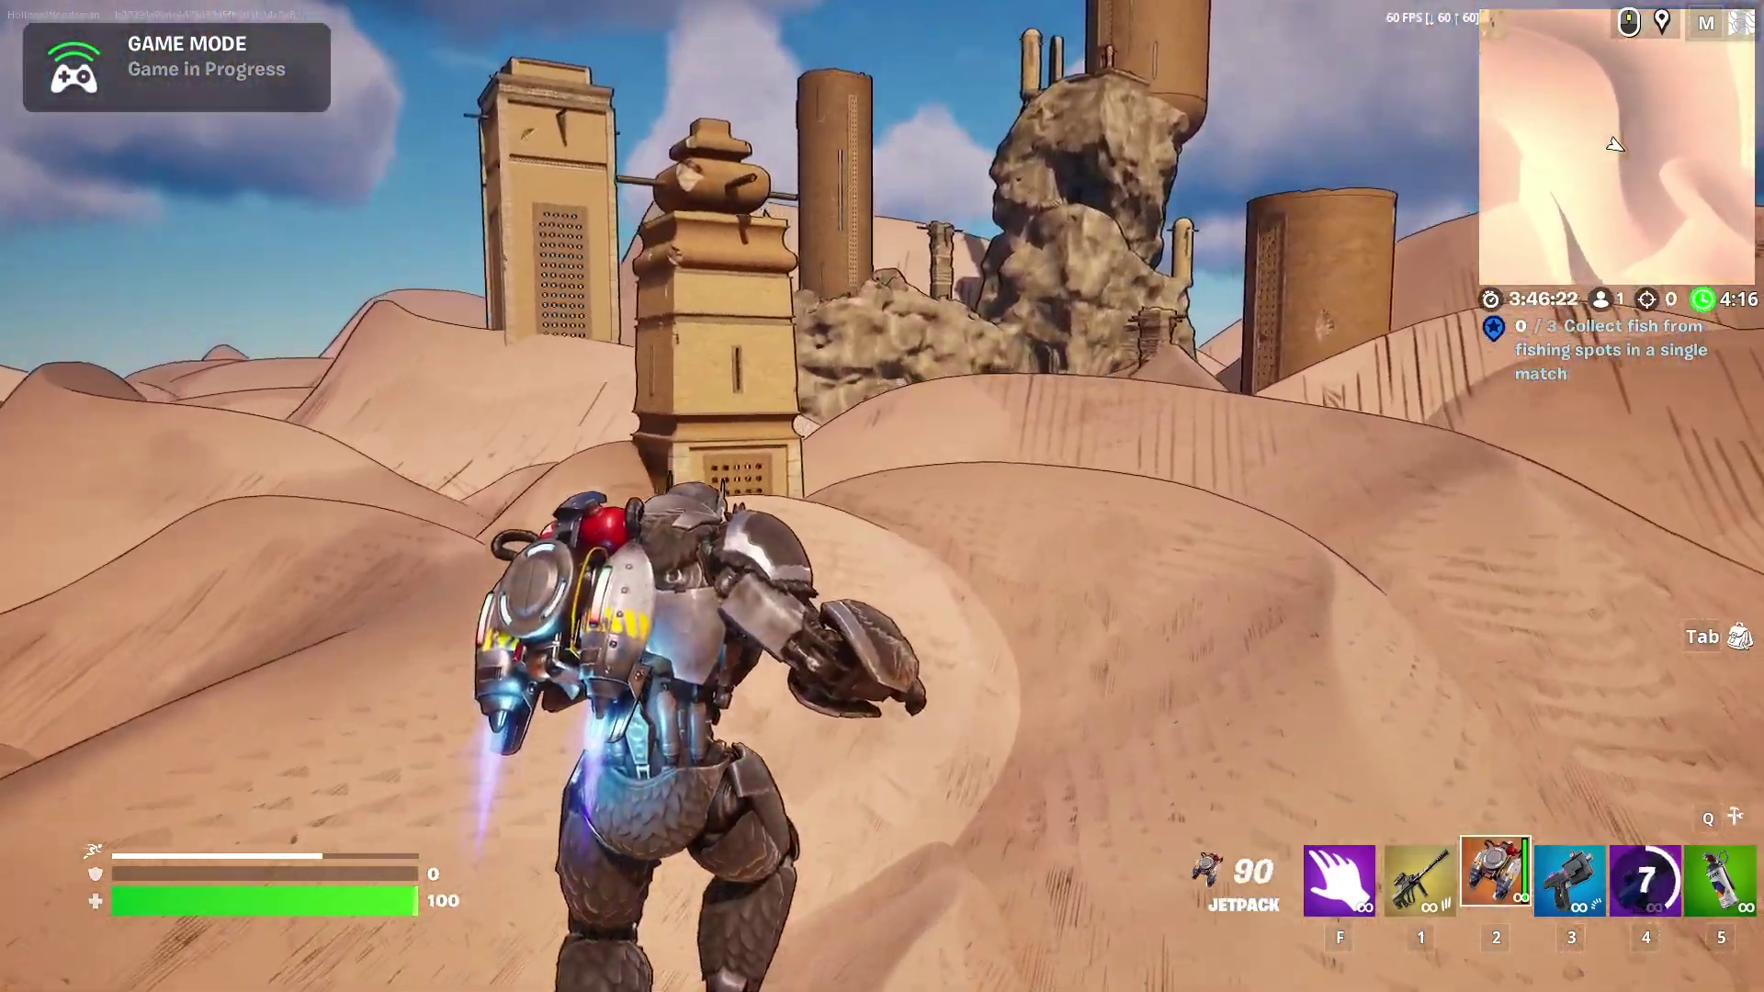
key(w)
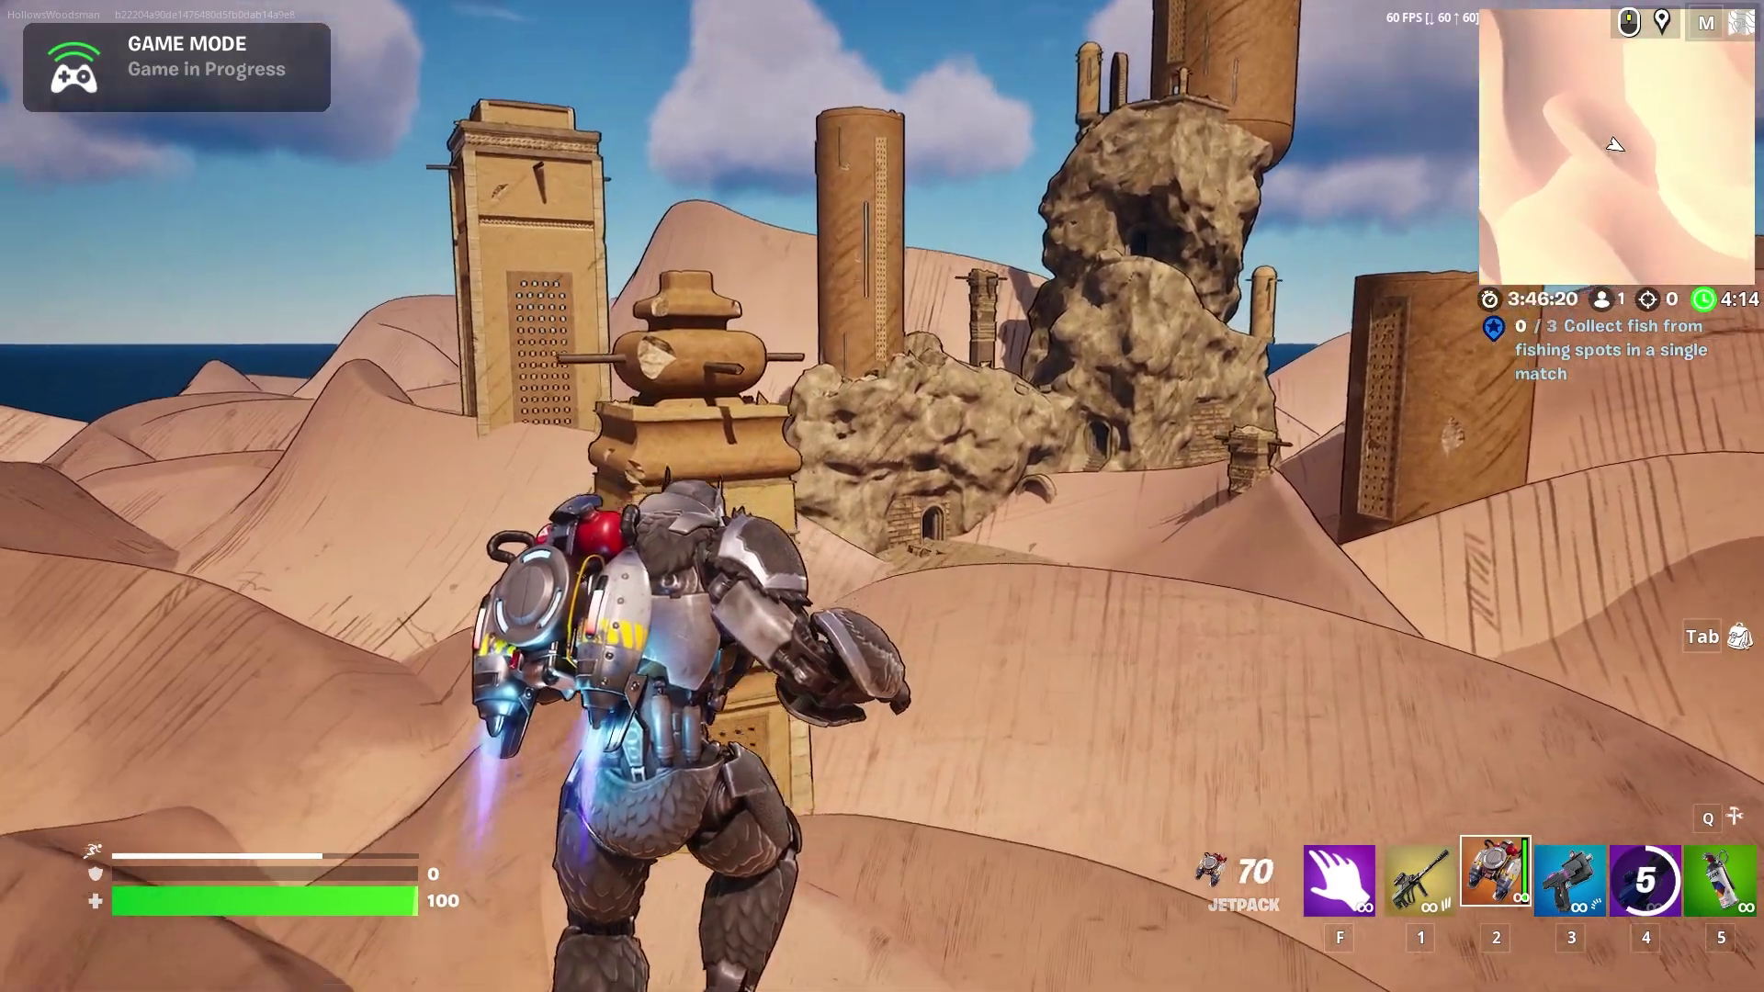
key(w)
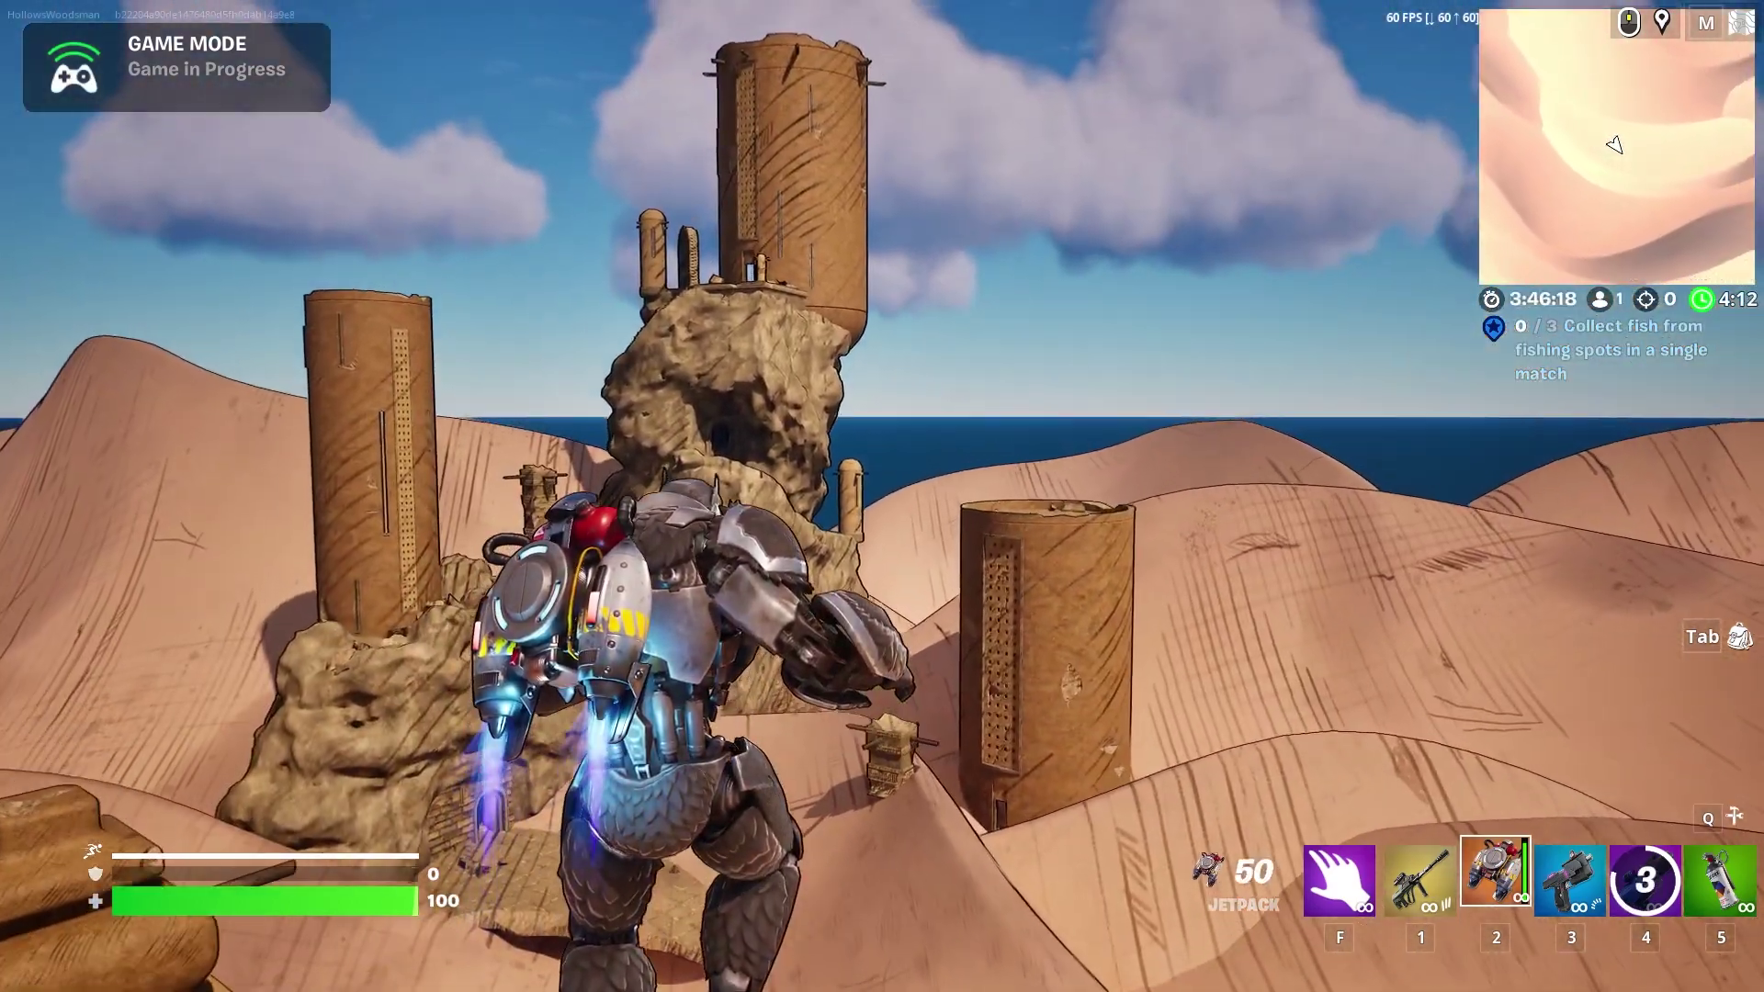
key(w)
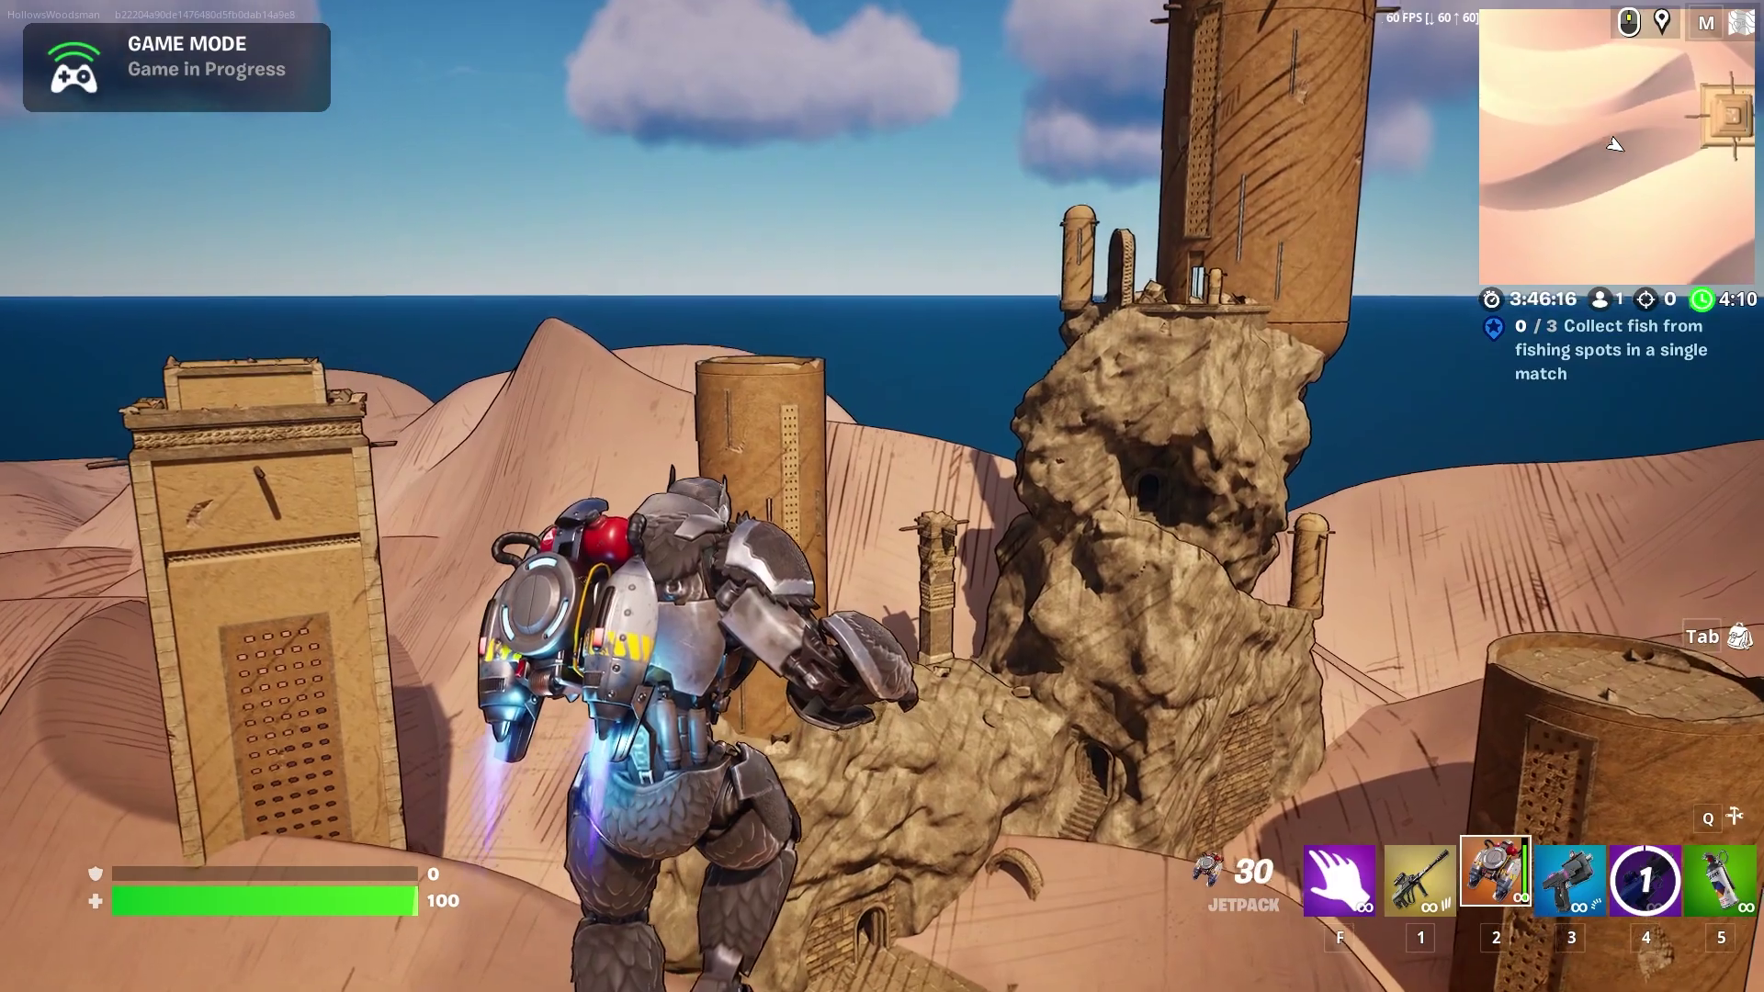
key(w)
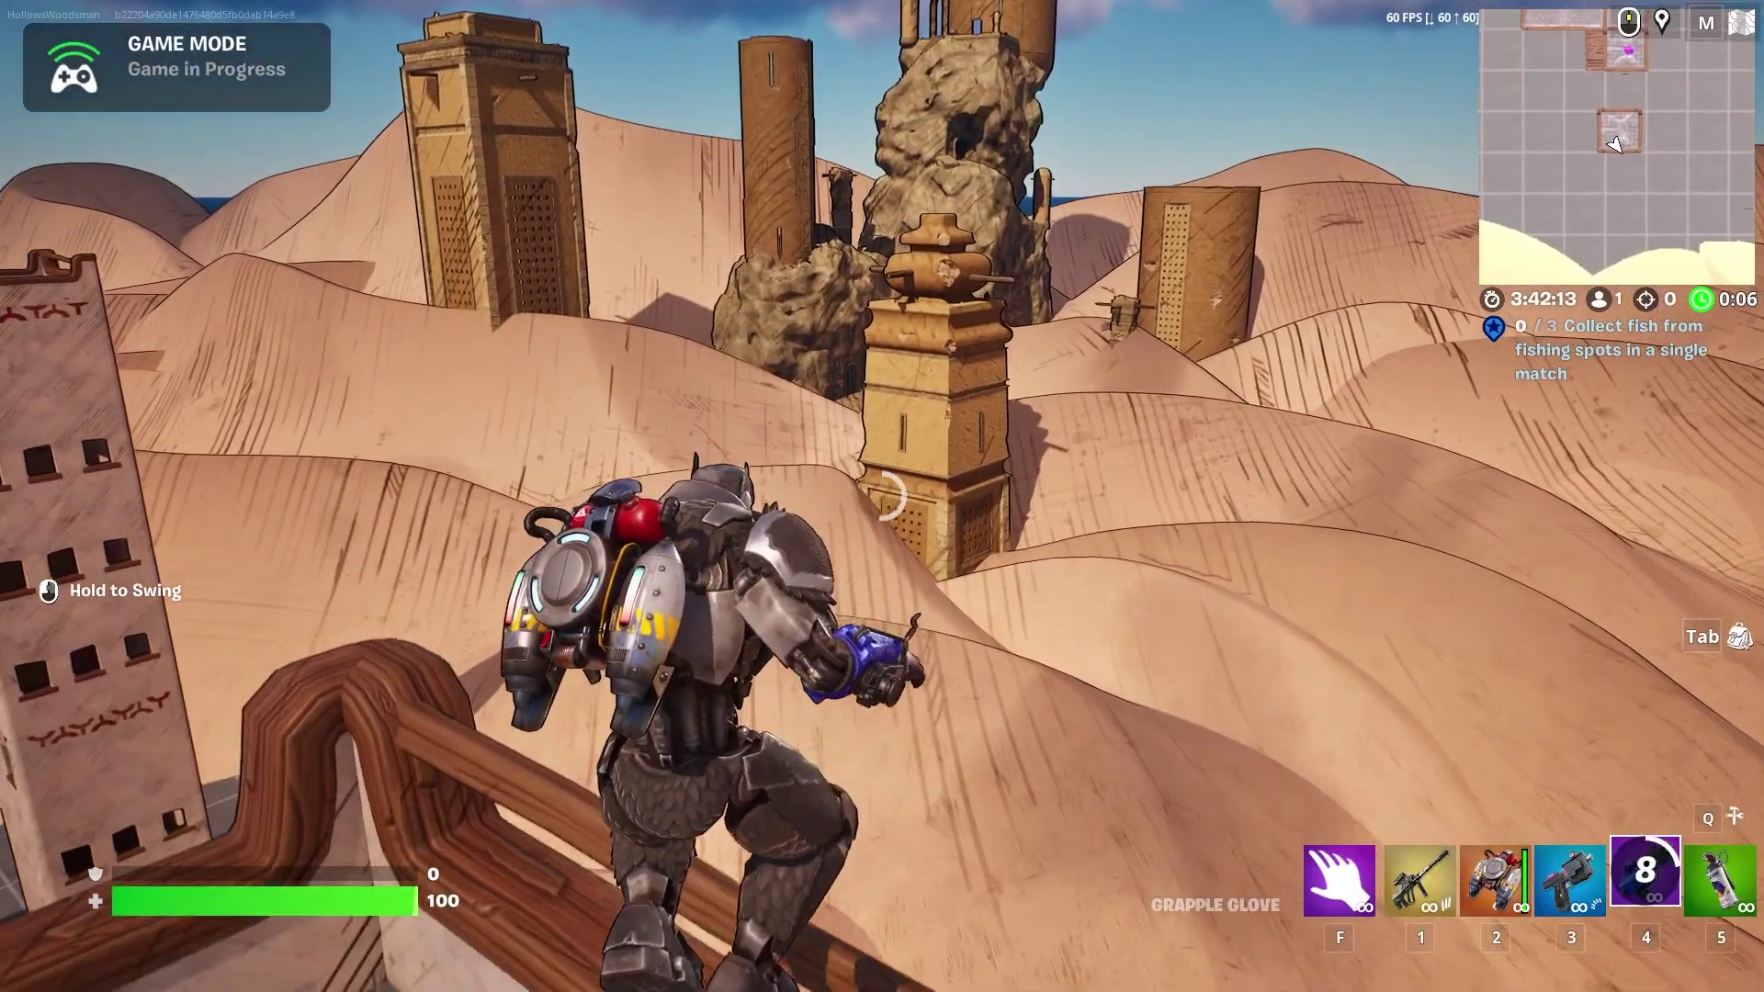
key(s)
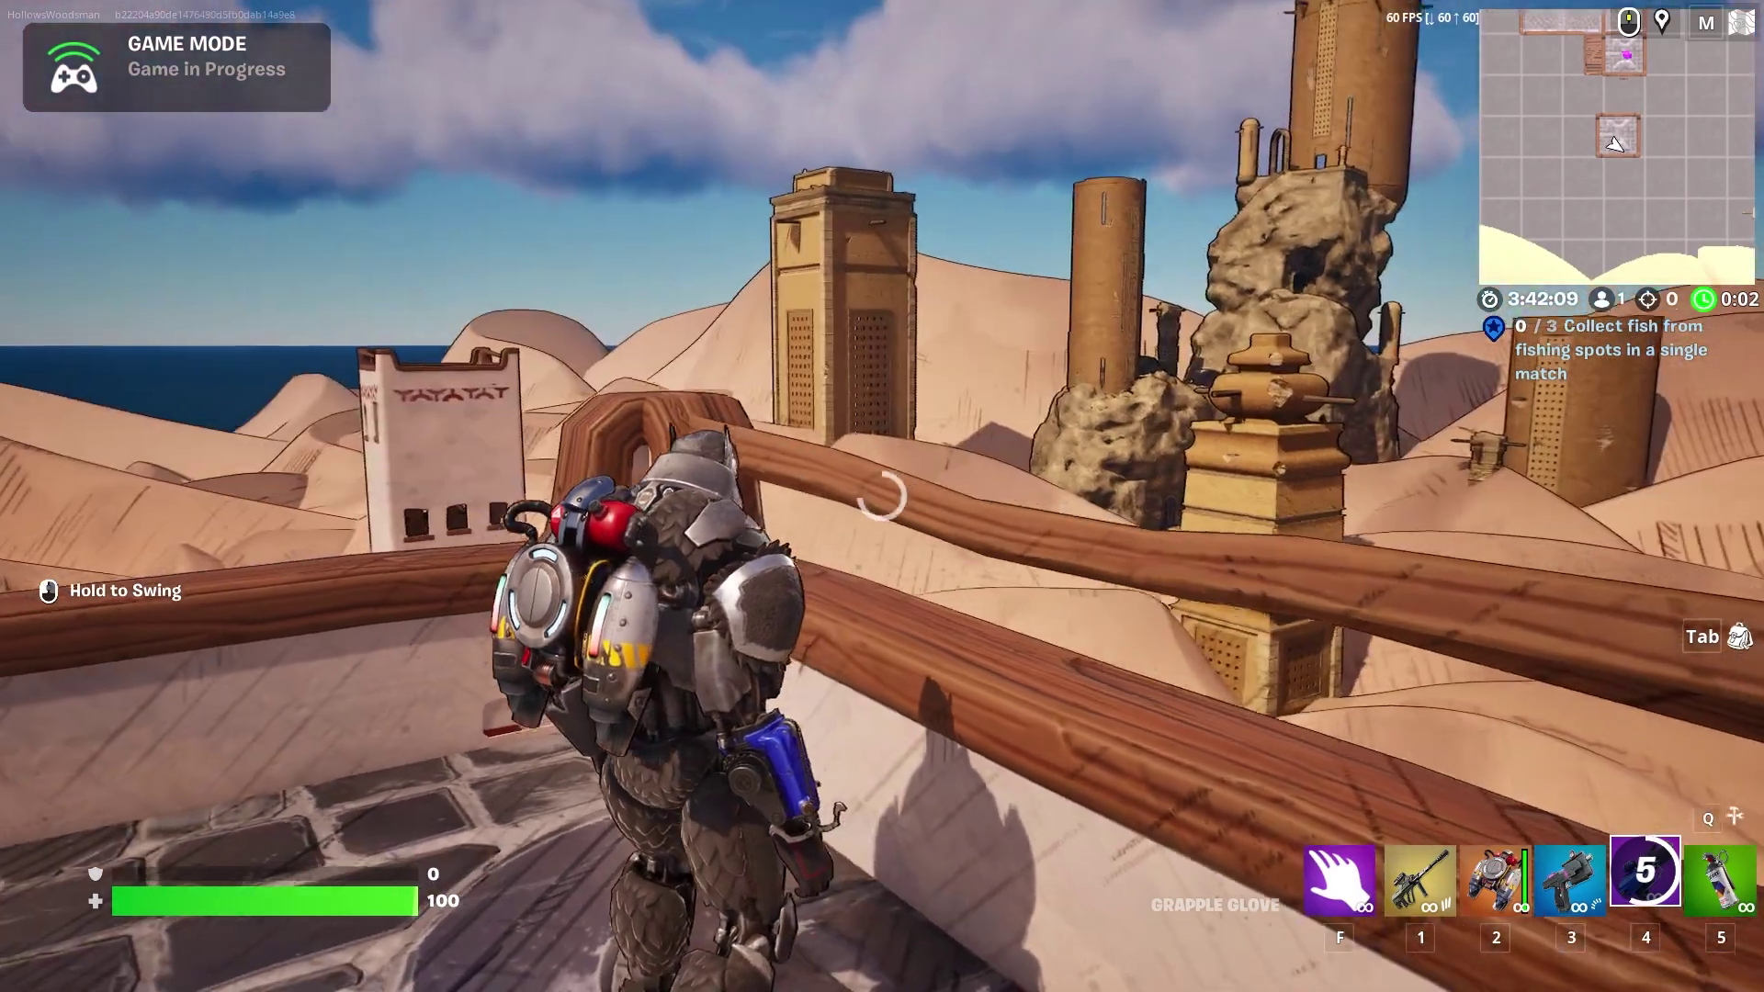
Walk through the island in edit mode to examine the placed towers and the current memory usage
key(w)
key(w)
key(space)
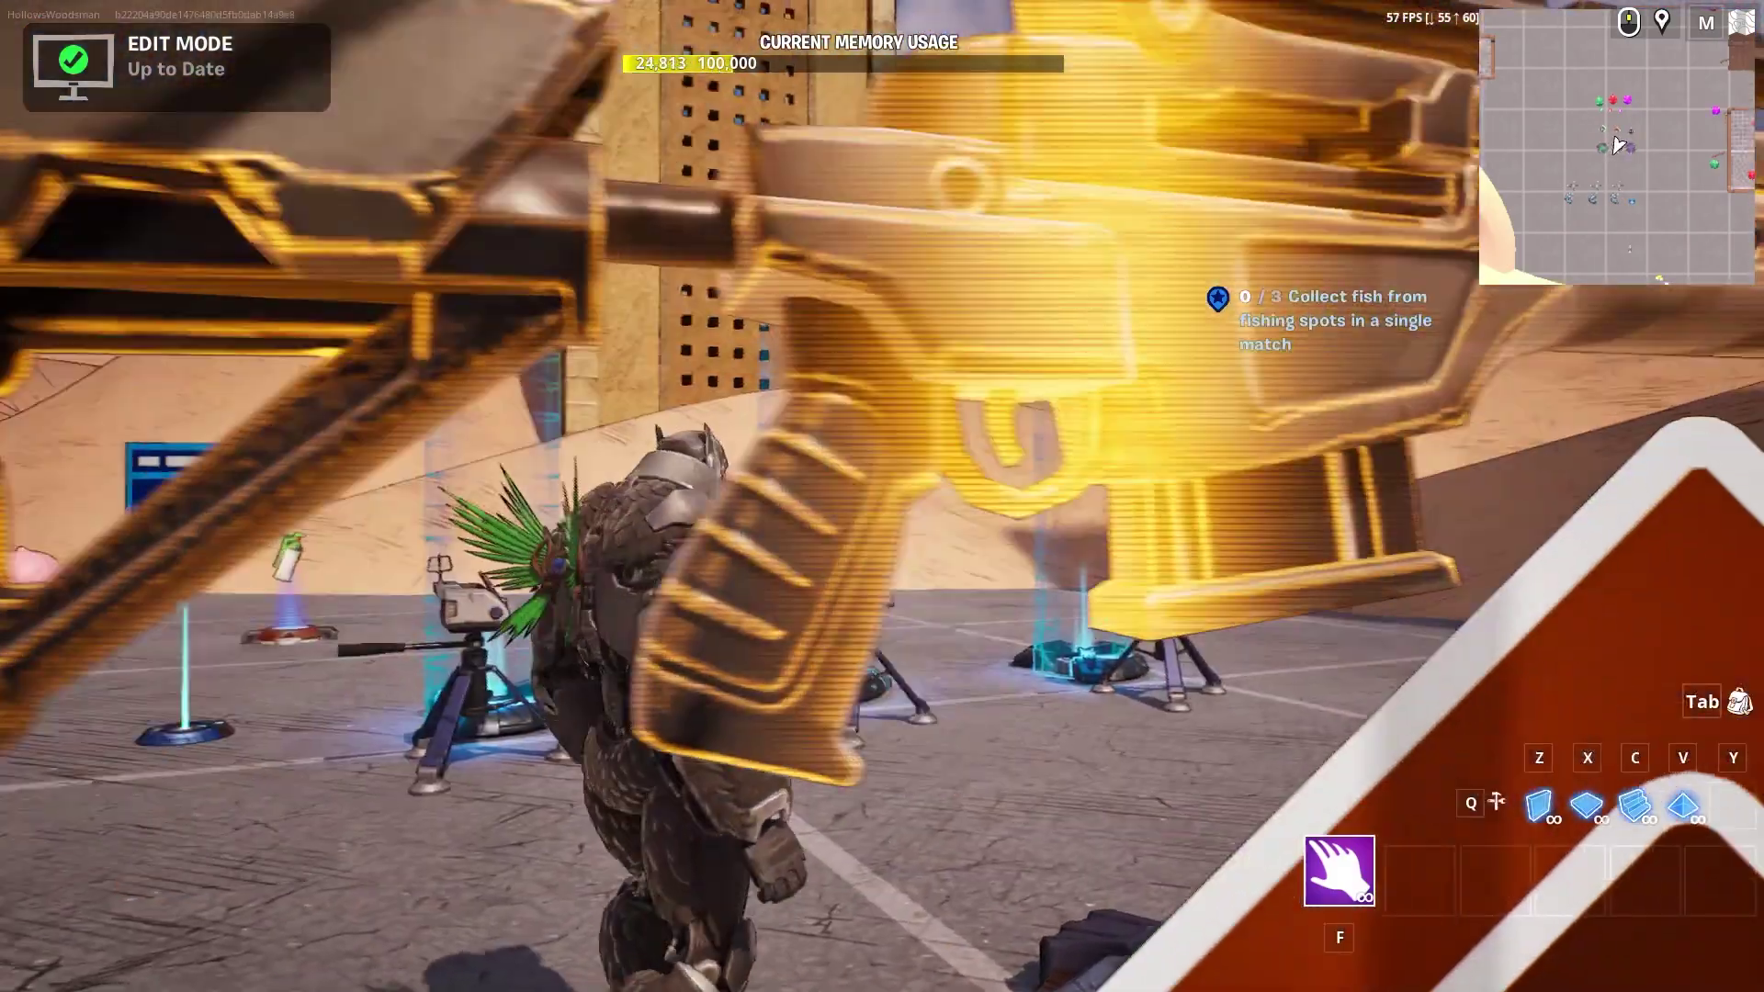
key(w)
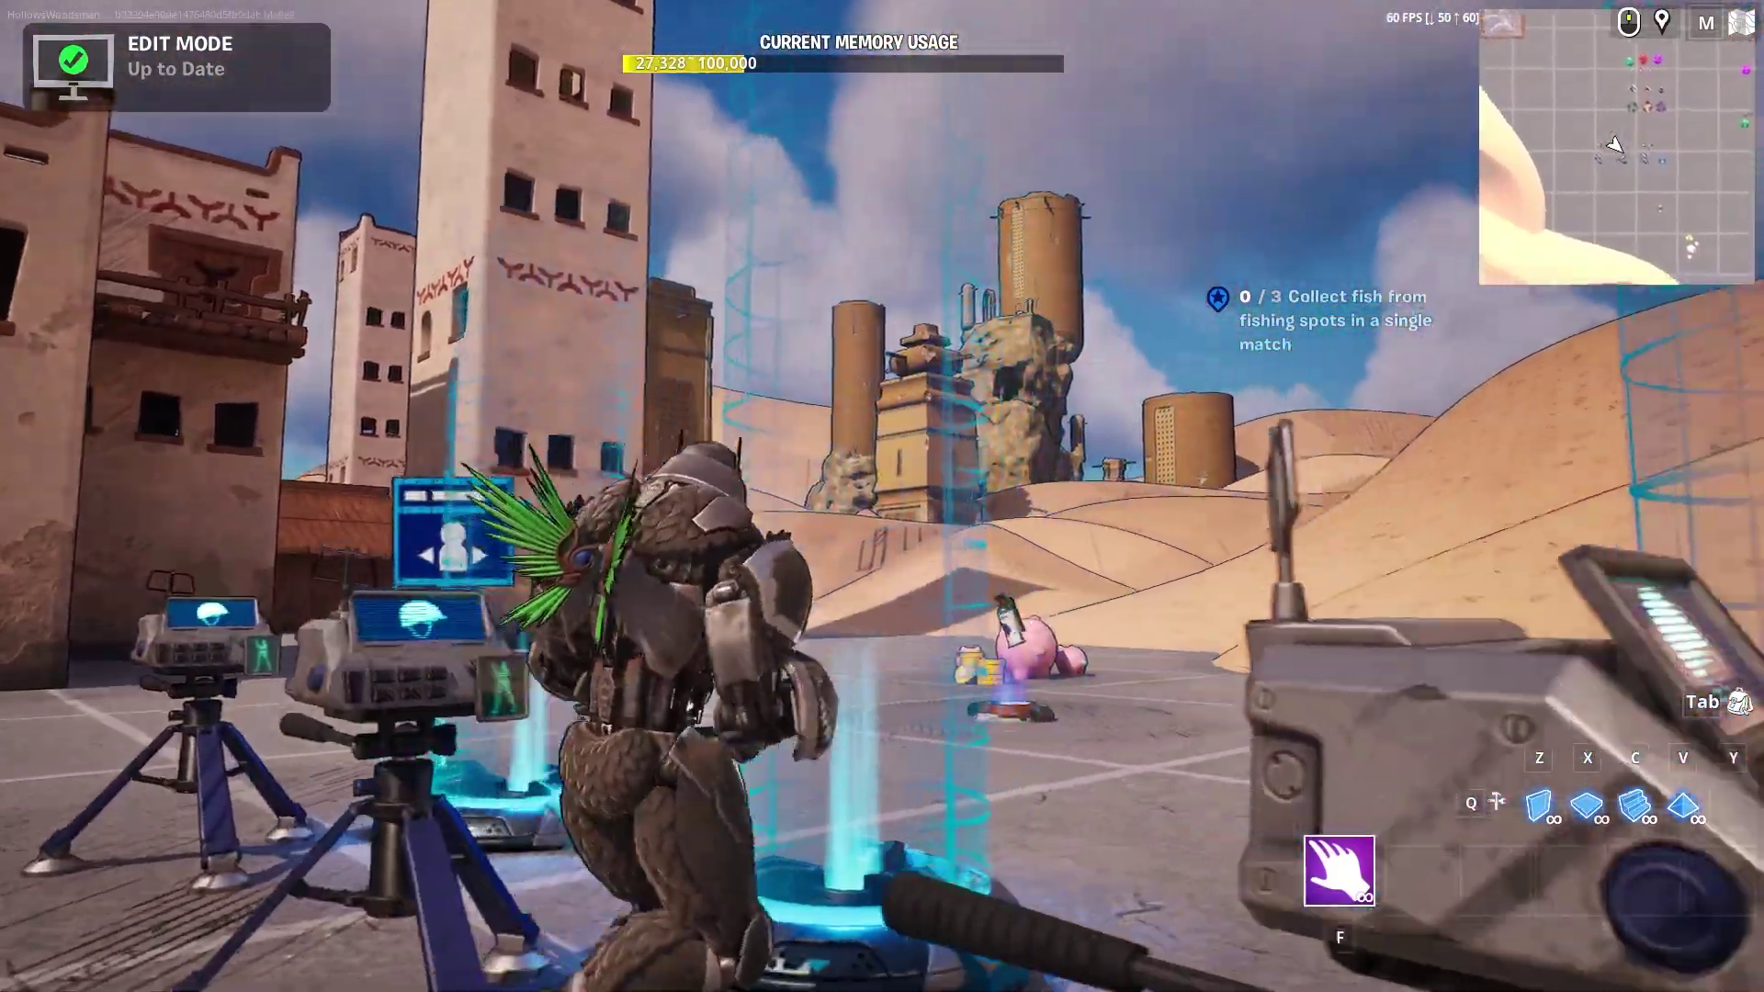
key(w)
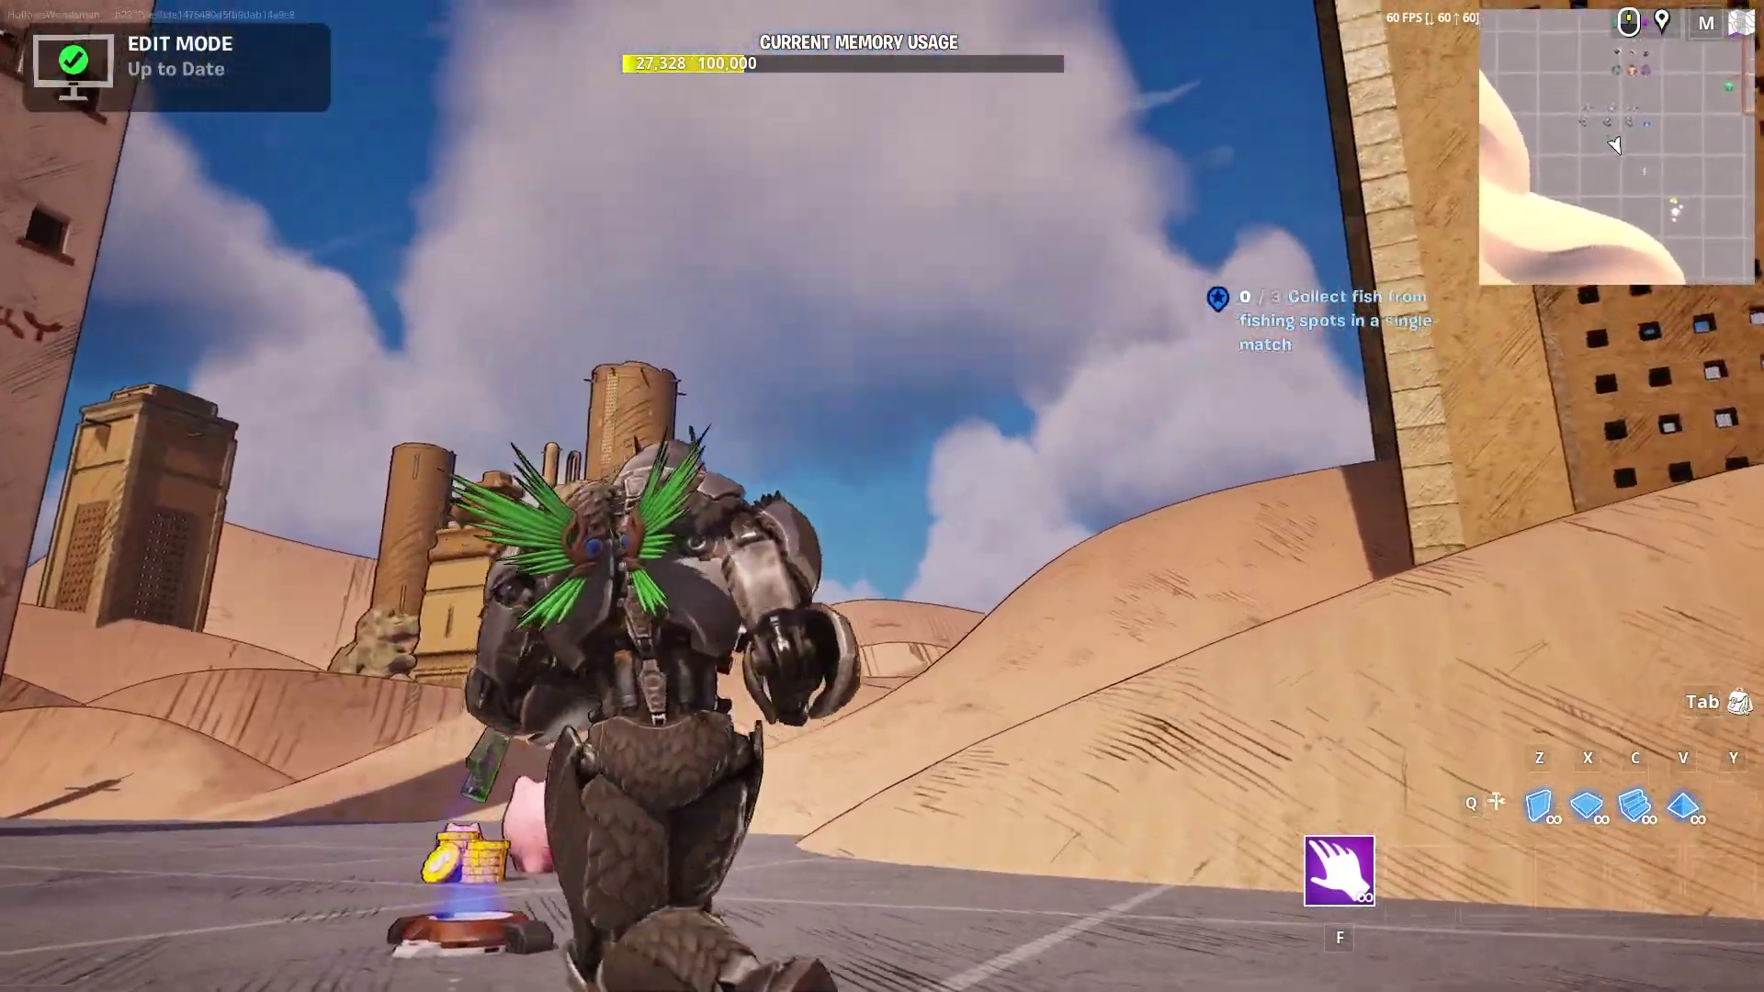